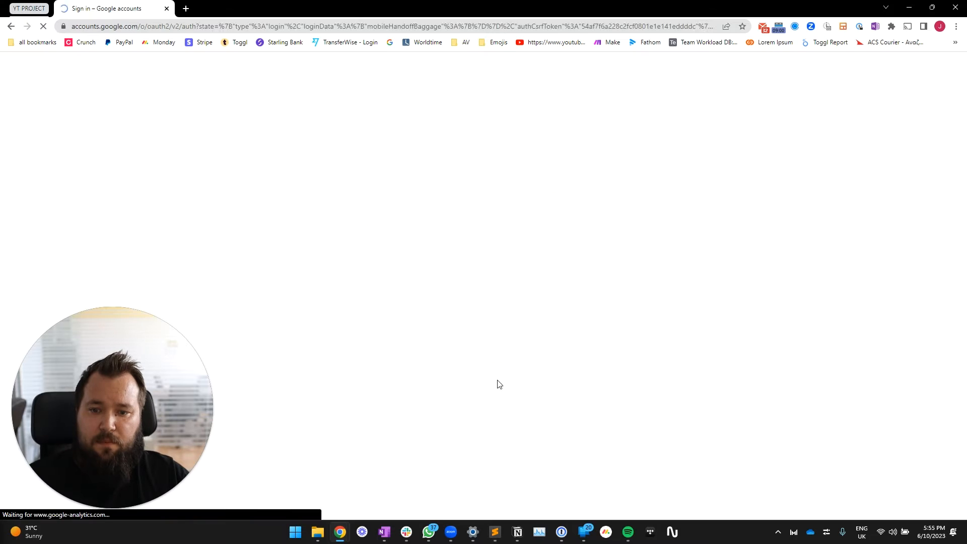
Sign in with the Google account and create a new blank base, dismissing the getting-started suggestions.
{"action": "left_click", "coordinate": [435, 276]}
{"action": "scroll", "coordinate": [563, 297], "scroll_direction": "down", "scroll_amount": 10}
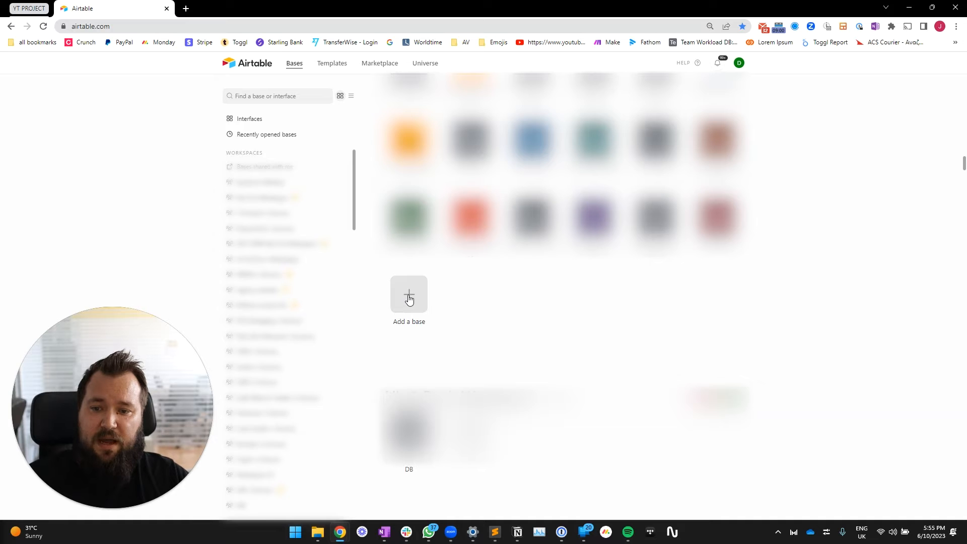
{"action": "left_click", "coordinate": [409, 299]}
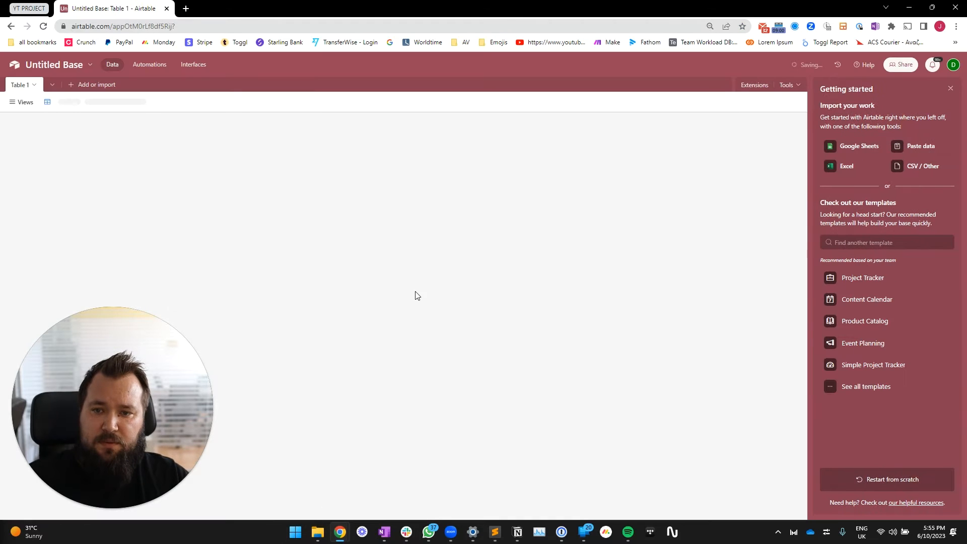
{"action": "left_click", "coordinate": [950, 88]}
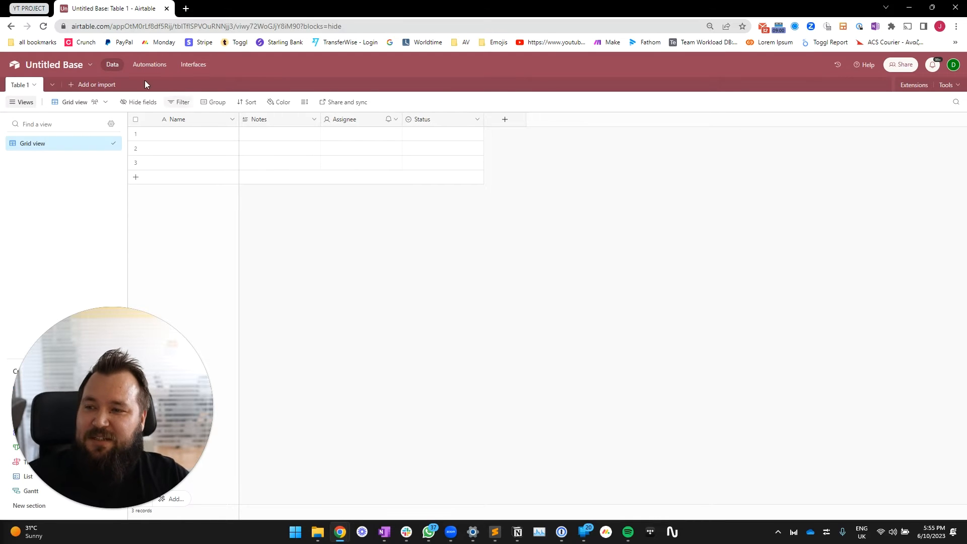
Change the untitled base's appearance colour to dark gray.
{"action": "left_click", "coordinate": [92, 66]}
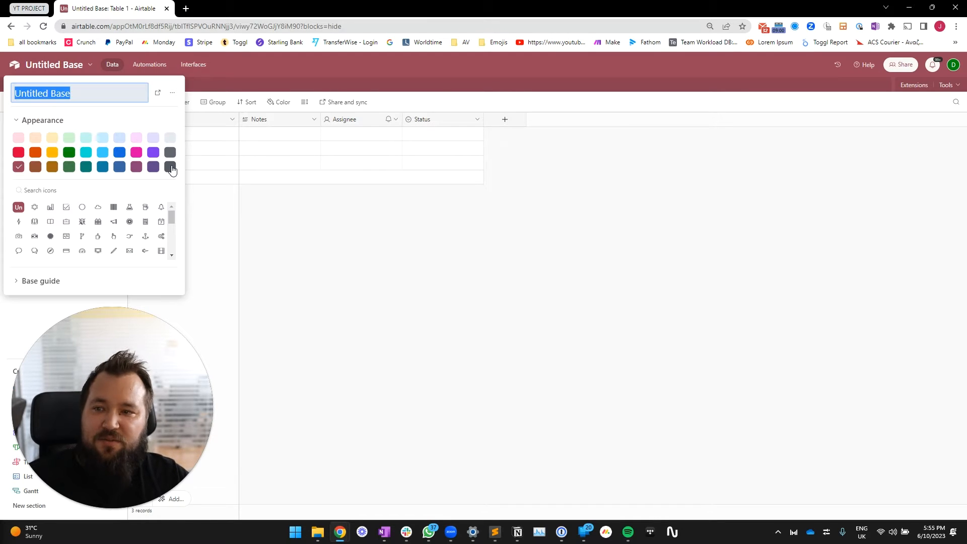
{"action": "left_click", "coordinate": [170, 166]}
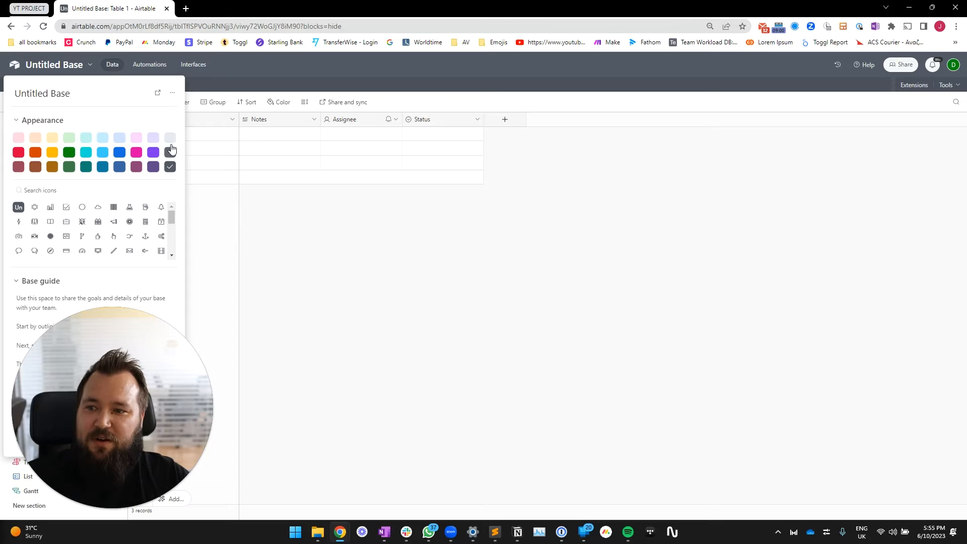
{"action": "left_click", "coordinate": [475, 294]}
{"action": "left_click", "coordinate": [50, 64]}
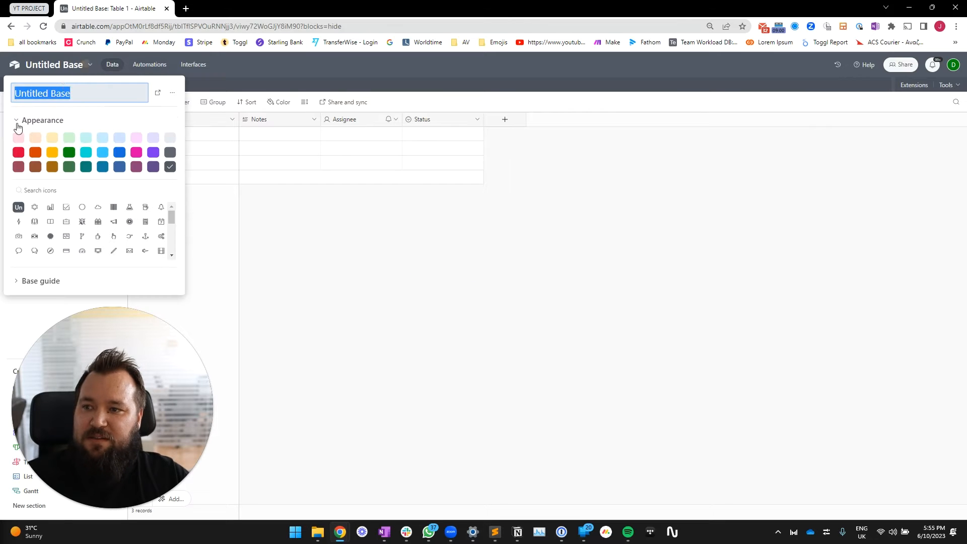
{"action": "left_click", "coordinate": [358, 232]}
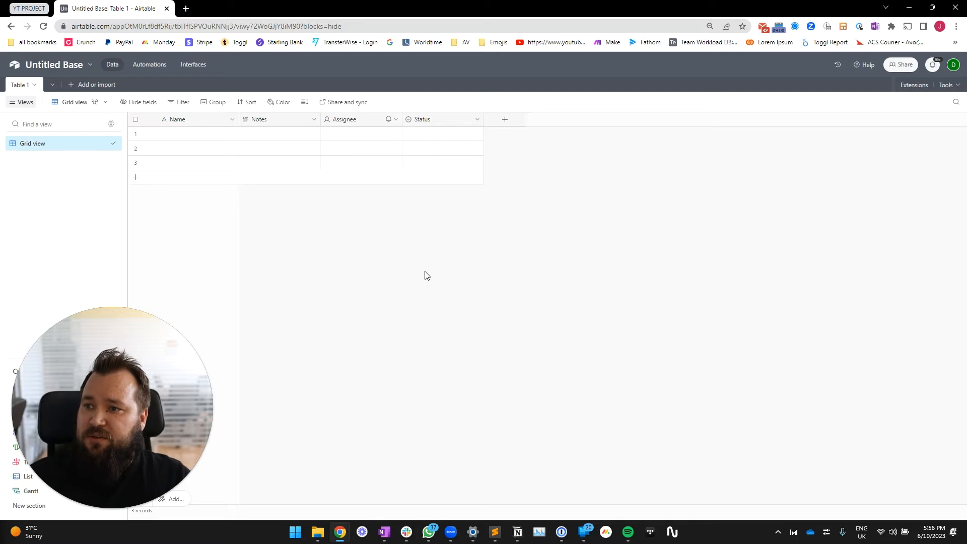
Rename the base as Real Estate DB V1.
{"action": "left_click", "coordinate": [58, 64]}
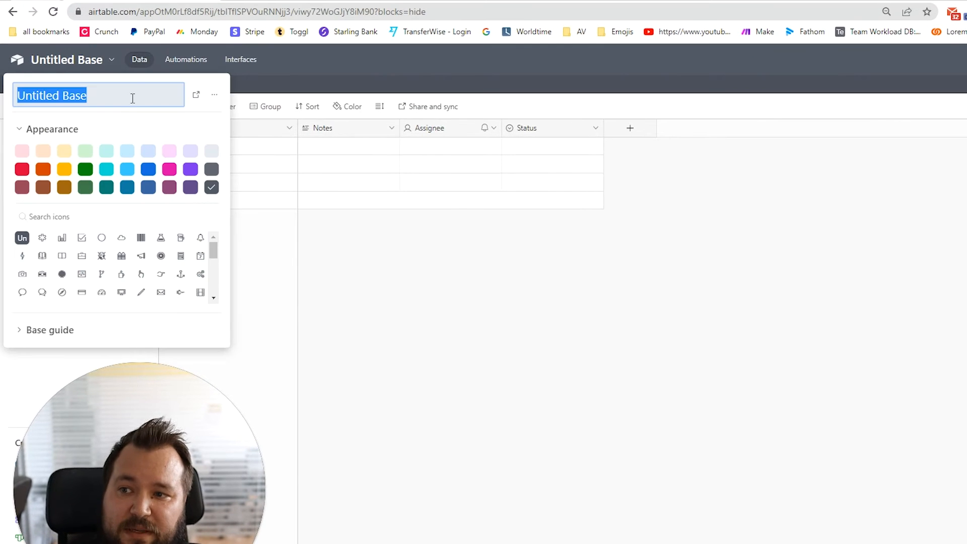
{"action": "left_click", "coordinate": [125, 96]}
{"action": "triple_click", "coordinate": [126, 96]}
{"action": "type", "text": "Real"}
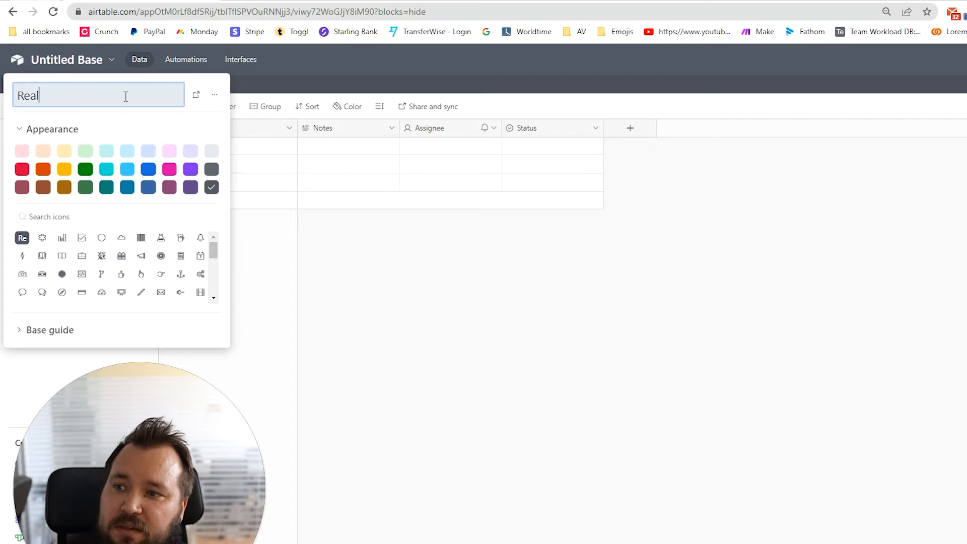
{"action": "type", "text": " Estate DB"}
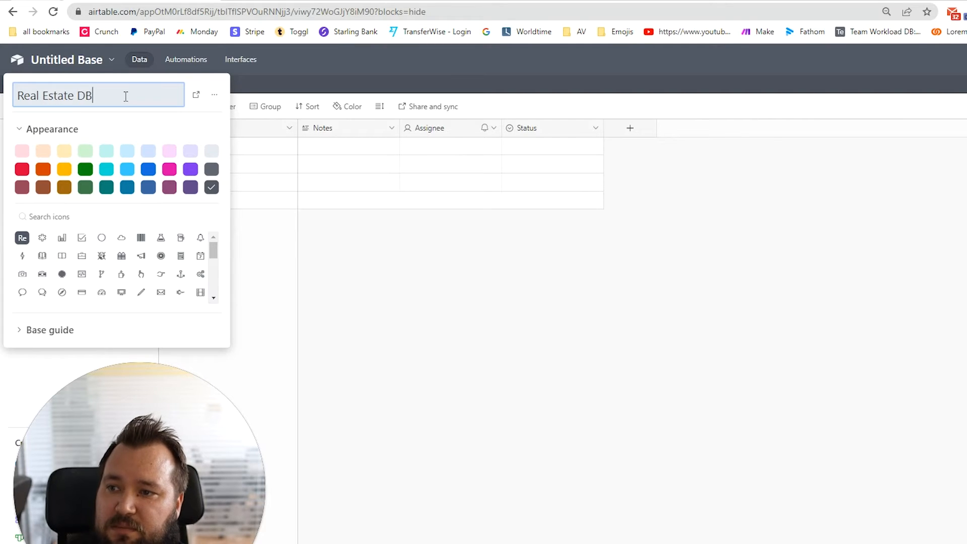
{"action": "type", "text": " V1"}
{"action": "key", "text": "Return"}
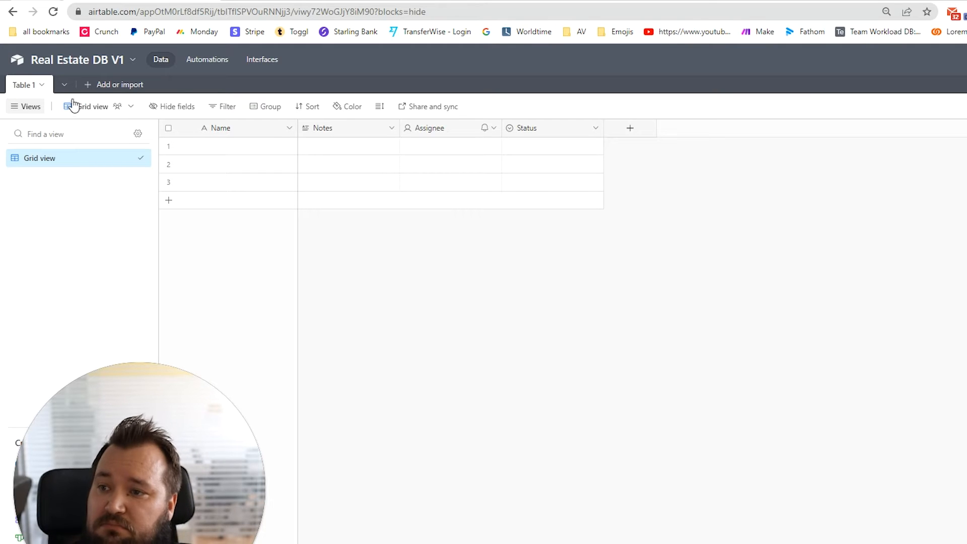
Rename Table 1 as Properties.
{"action": "double_click", "coordinate": [34, 91]}
{"action": "type", "text": "properties"}
{"action": "key", "text": "Return"}
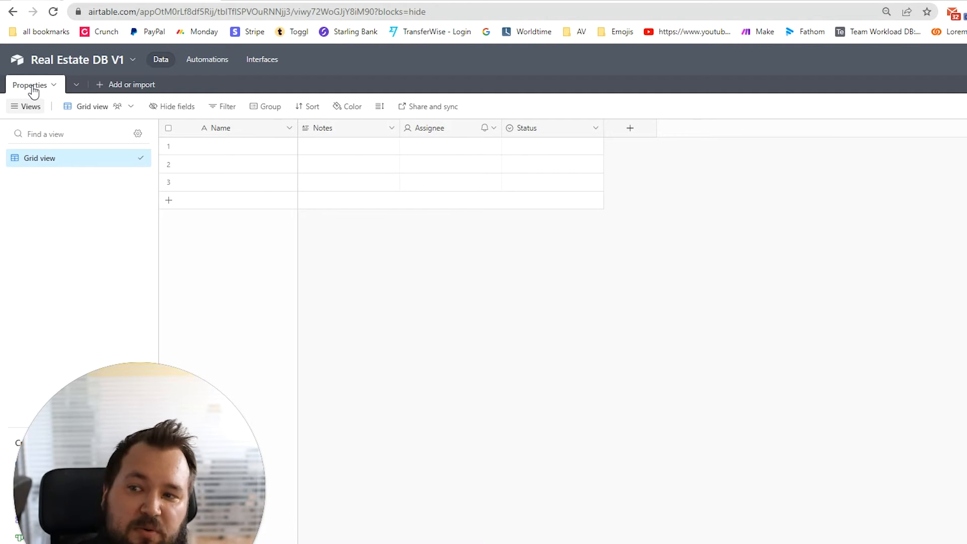
Name the three records in the Properties table House 1, House 2 and House 3.
{"action": "left_click", "coordinate": [221, 151]}
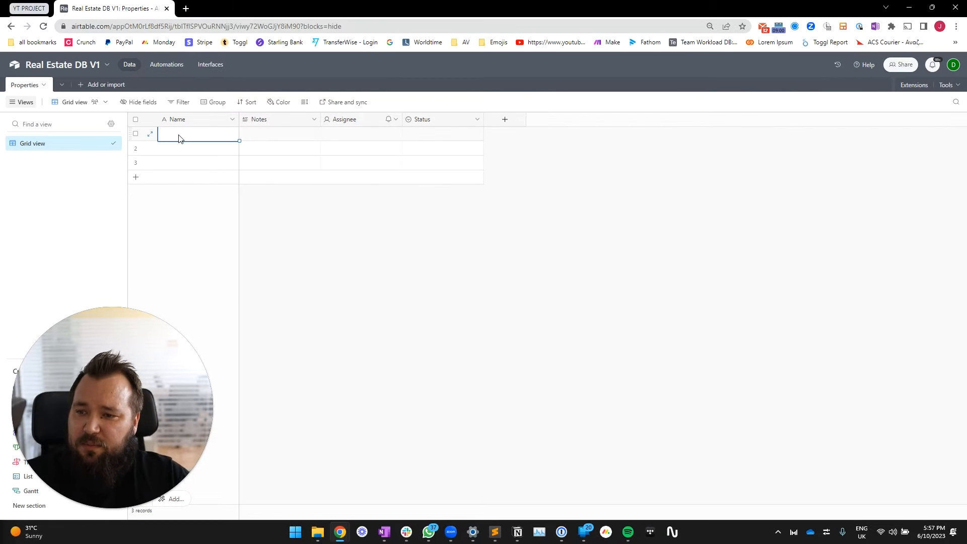
{"action": "type", "text": "House"}
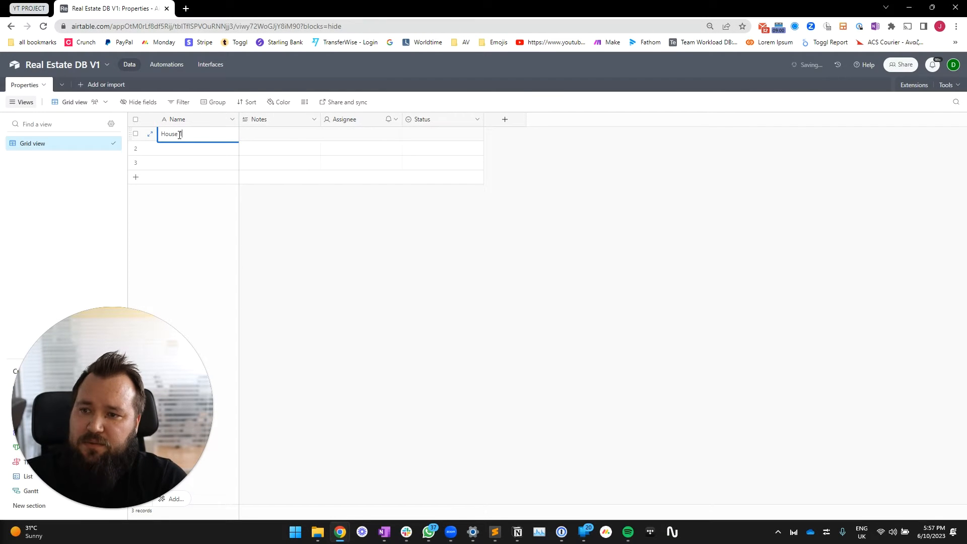
{"action": "type", "text": " 1"}
{"action": "key", "text": "Return"}
{"action": "type", "text": "House 2"}
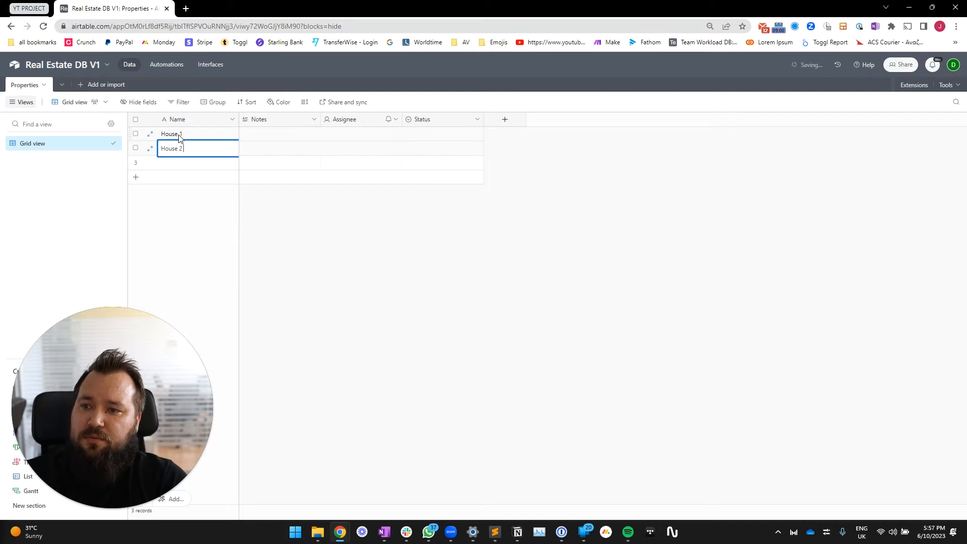
{"action": "key", "text": "Return"}
{"action": "type", "text": "House 3"}
{"action": "key", "text": "Tab"}
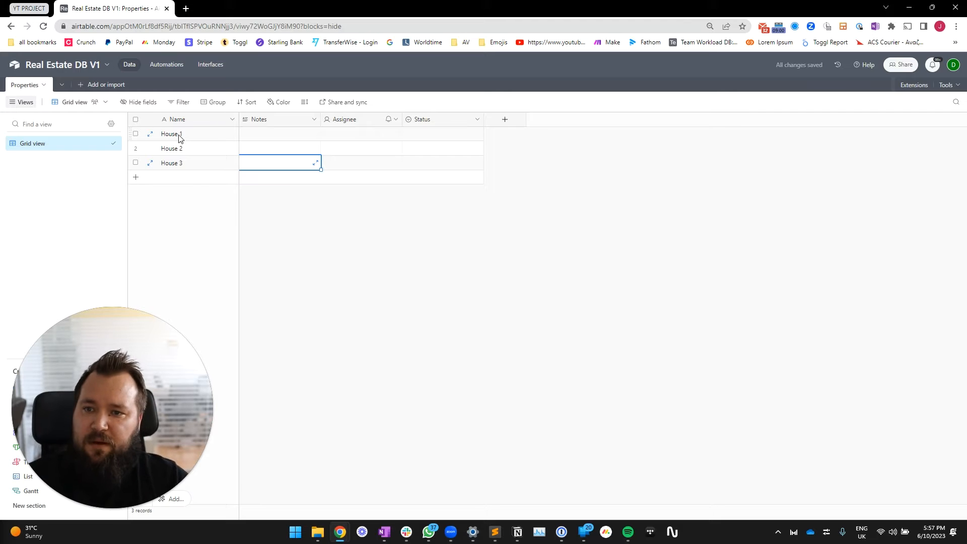
Delete the Notes, Assignee and Status fields from the Properties table.
{"action": "left_click", "coordinate": [295, 119]}
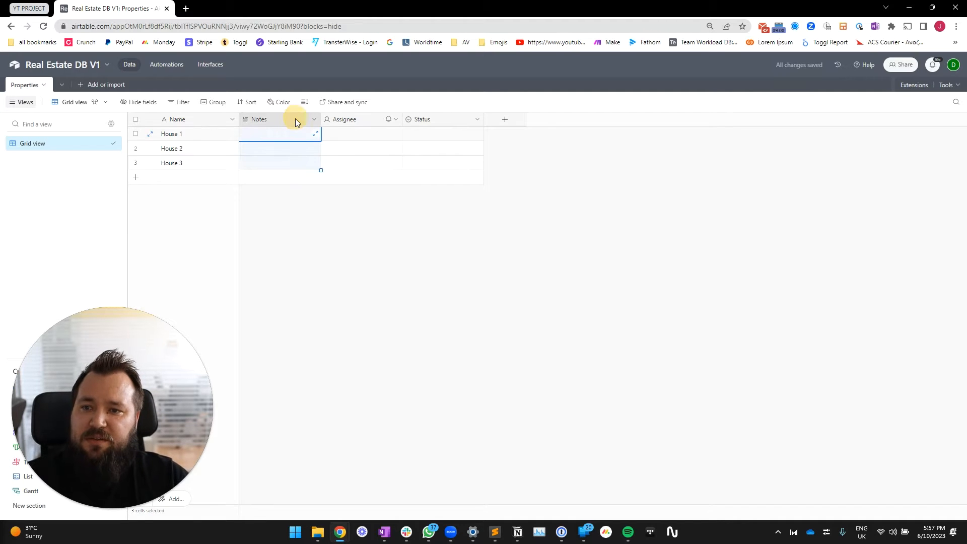
{"action": "left_click", "coordinate": [423, 120], "text": "shift"}
{"action": "right_click", "coordinate": [438, 119]}
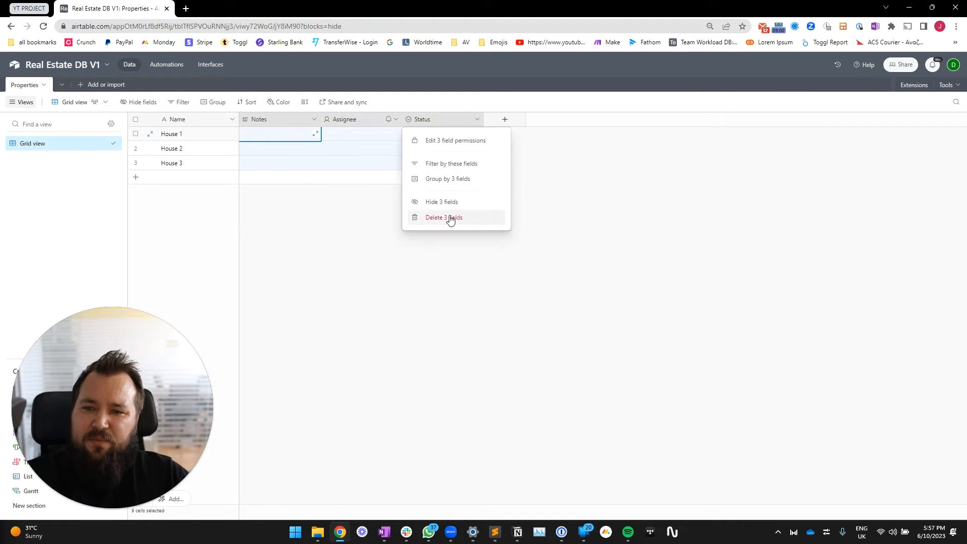
{"action": "left_click", "coordinate": [481, 219]}
{"action": "left_click", "coordinate": [197, 162]}
{"action": "left_click", "coordinate": [204, 148]}
{"action": "left_click", "coordinate": [373, 190]}
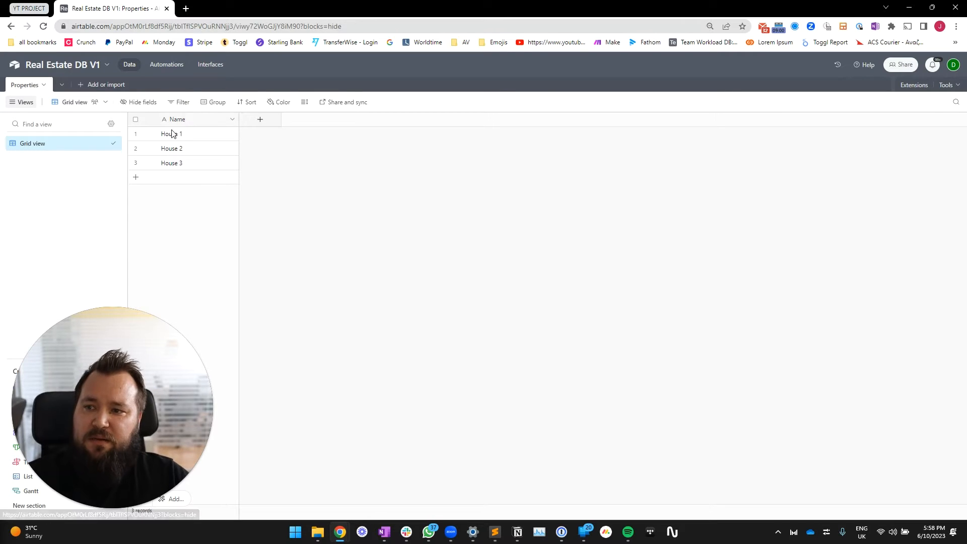
{"action": "left_click_drag", "start_coordinate": [176, 135], "coordinate": [188, 162]}
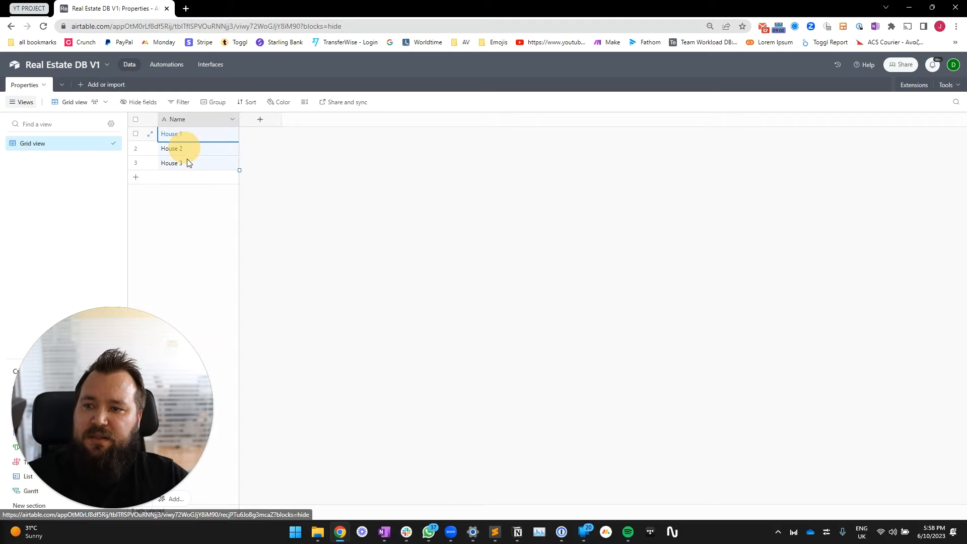
{"action": "left_click", "coordinate": [436, 163]}
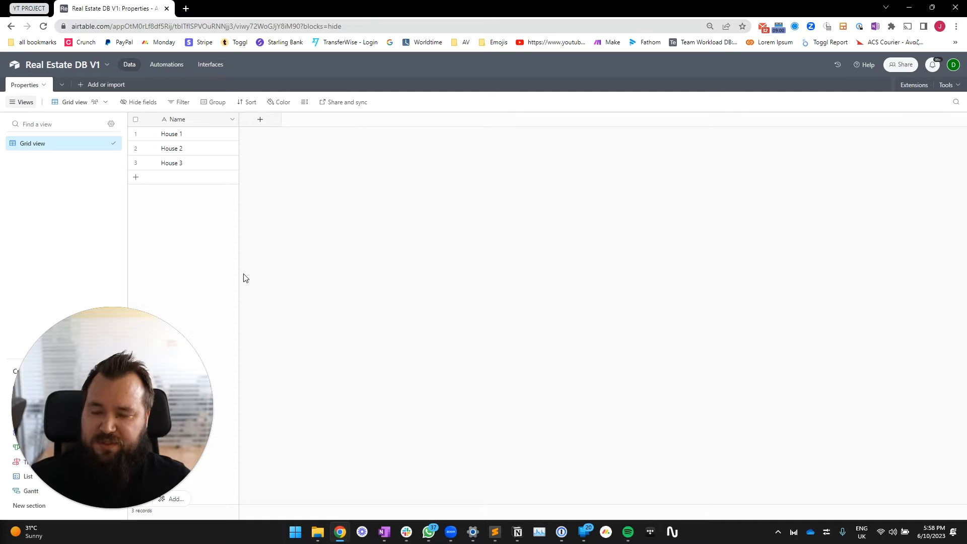
{"action": "left_click", "coordinate": [270, 121]}
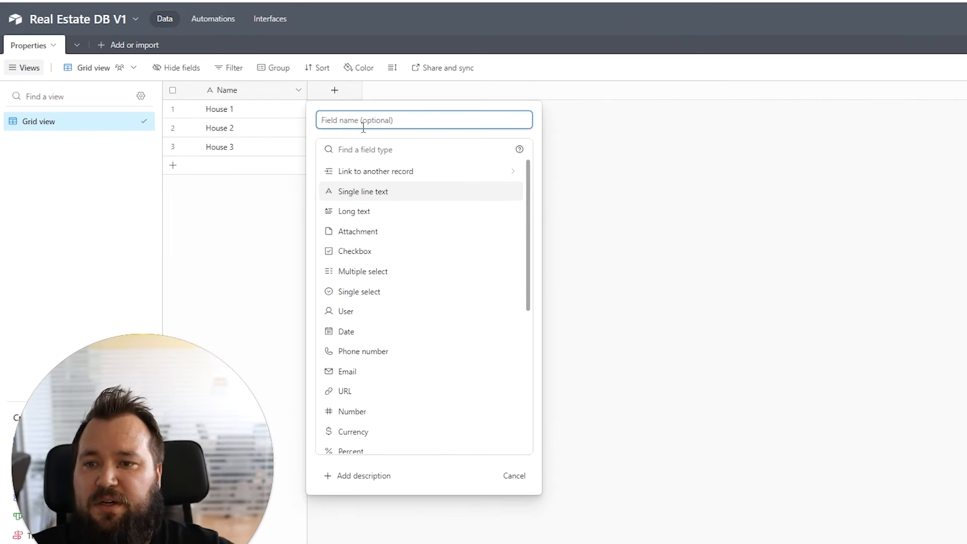
{"action": "type", "text": "Address"}
{"action": "key", "text": "Tab"}
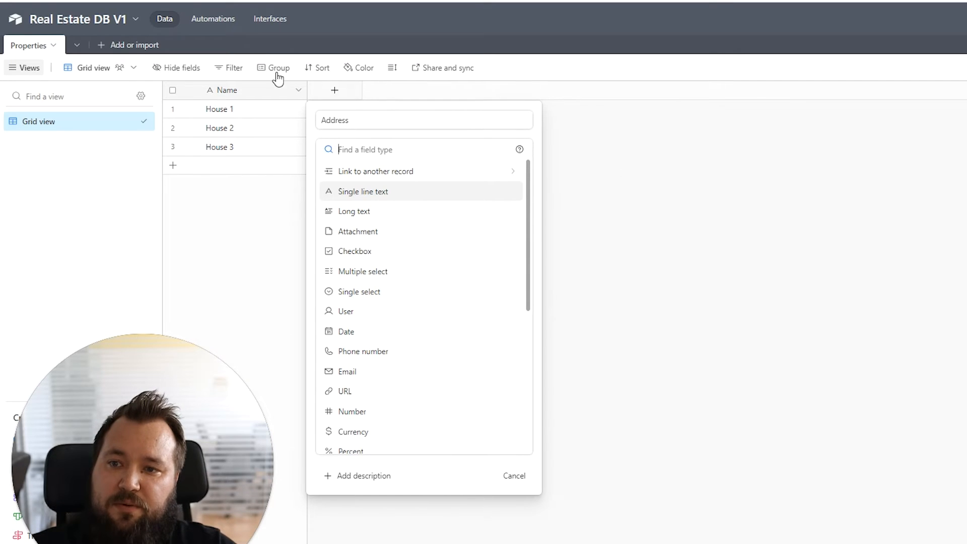
{"action": "left_click", "coordinate": [656, 149]}
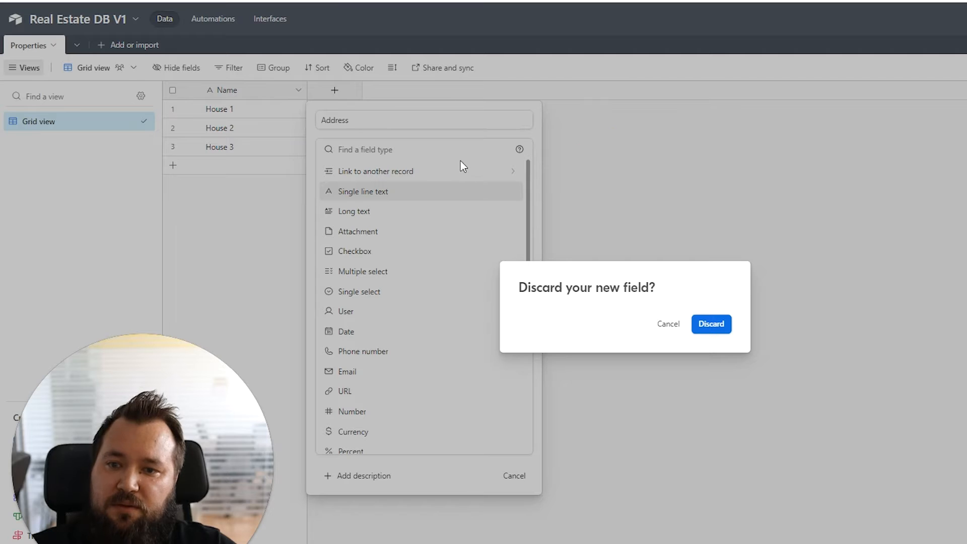
{"action": "left_click", "coordinate": [713, 324]}
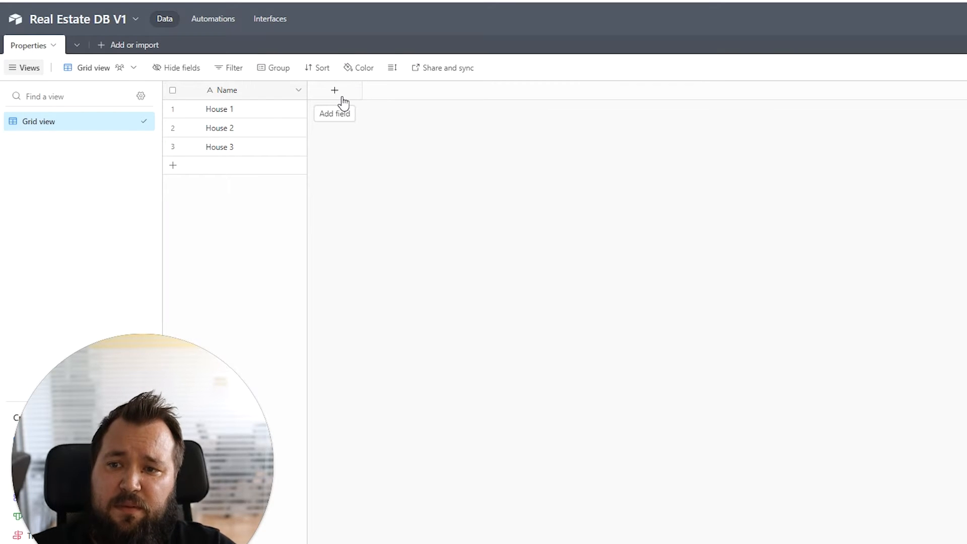
{"action": "right_click", "coordinate": [245, 90]}
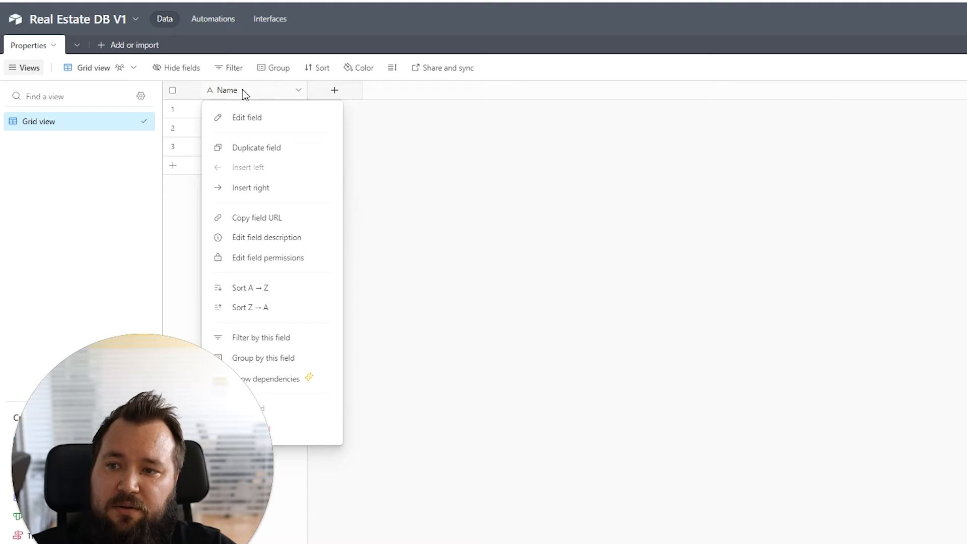
{"action": "left_click", "coordinate": [496, 155]}
Create a Long text field named Address in the Properties table.
{"action": "left_click", "coordinate": [335, 90]}
{"action": "left_click", "coordinate": [362, 121]}
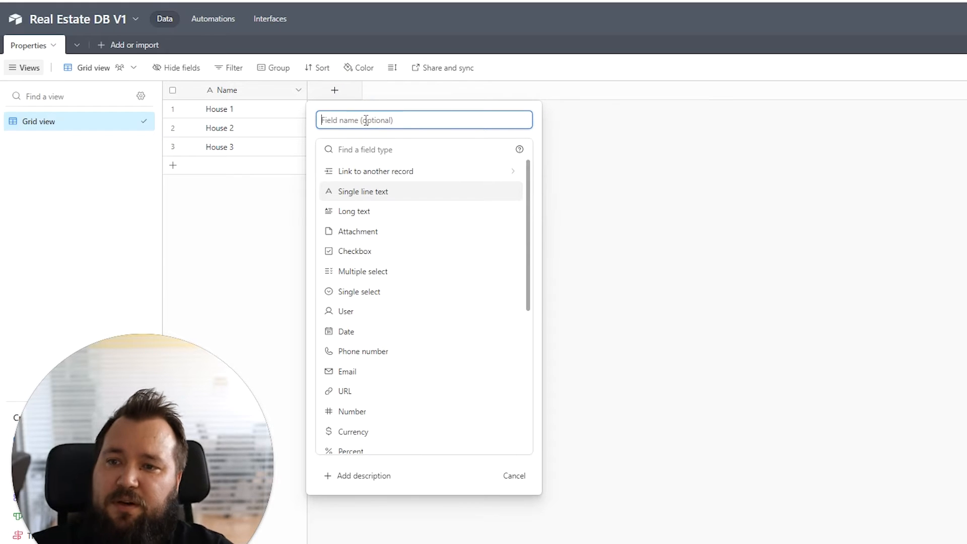
{"action": "type", "text": "Address"}
{"action": "key", "text": "Tab"}
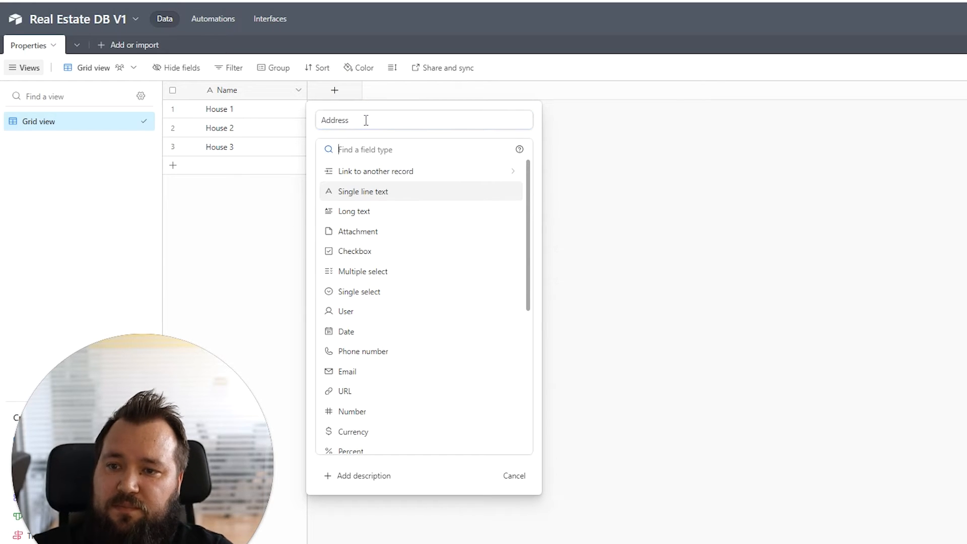
{"action": "type", "text": "long"}
{"action": "key", "text": "Return"}
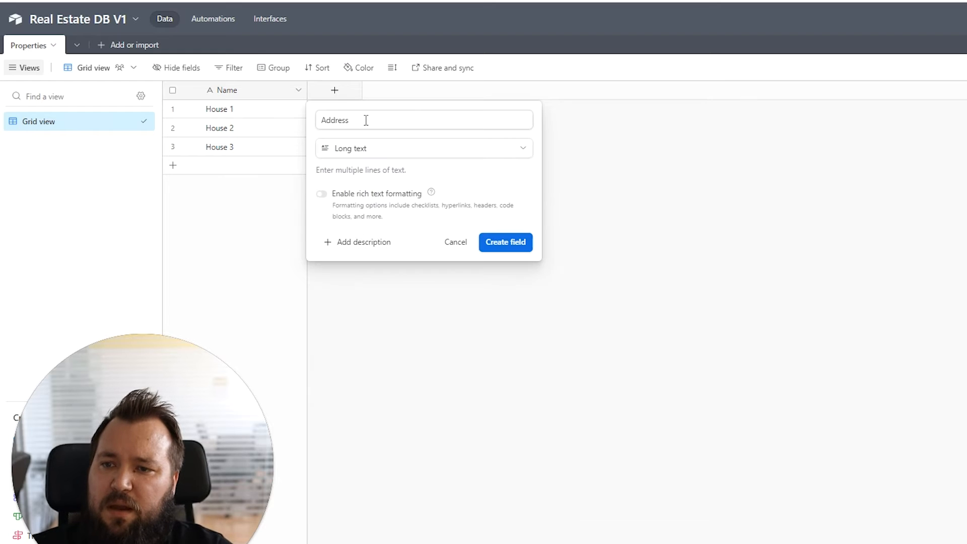
{"action": "left_click", "coordinate": [508, 245]}
Narrow the Name column of the Properties table slightly.
{"action": "left_click_drag", "start_coordinate": [307, 89], "coordinate": [290, 89]}
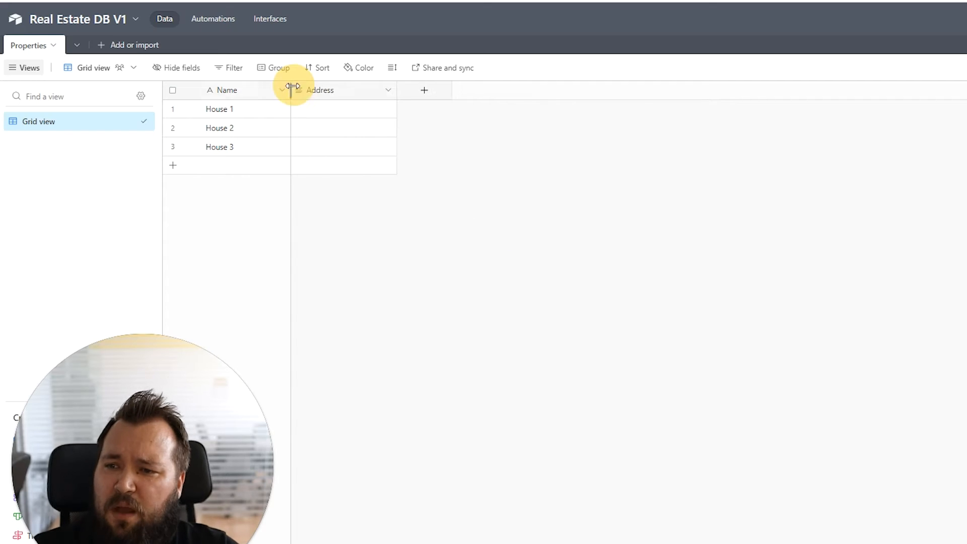
{"action": "left_click", "coordinate": [272, 111]}
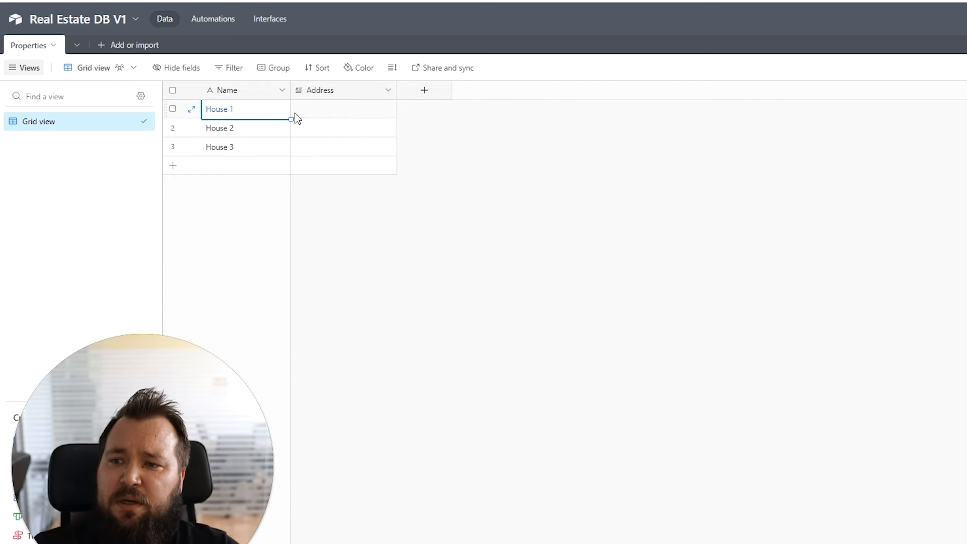
{"action": "left_click", "coordinate": [336, 112]}
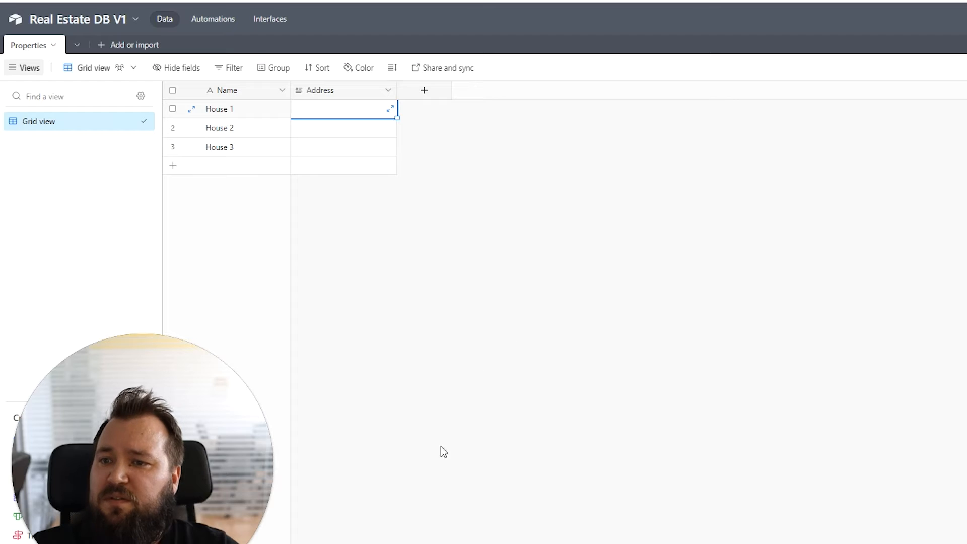
{"action": "left_click", "coordinate": [504, 266]}
Create a Currency field named Market Value in the Properties table, keeping the $ symbol.
{"action": "left_click", "coordinate": [425, 90]}
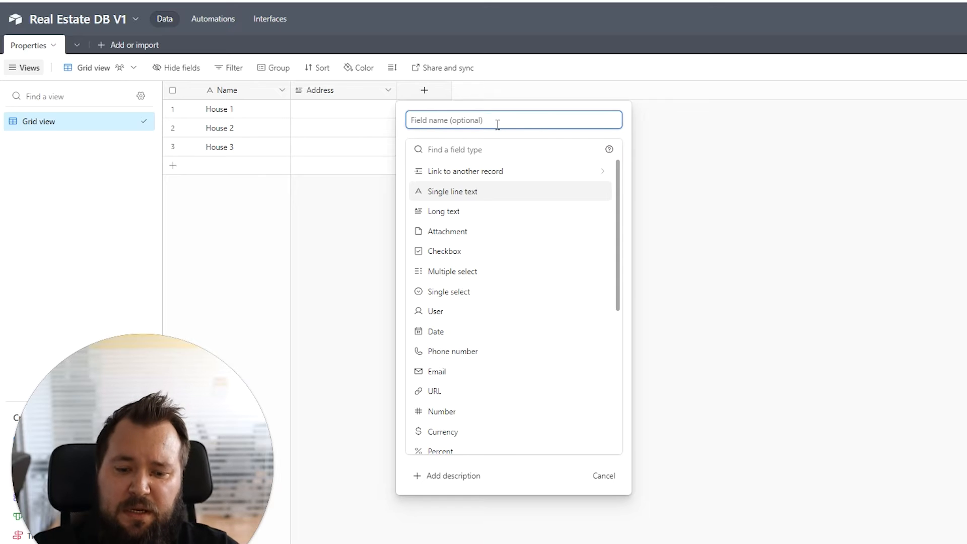
{"action": "type", "text": "V"}
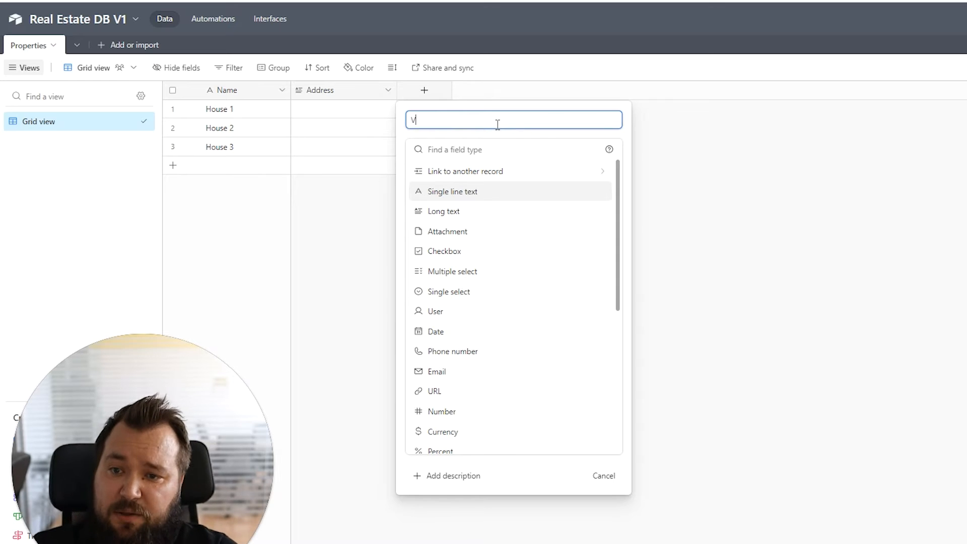
{"action": "key", "text": "BackSpace"}
{"action": "type", "text": "Mark"}
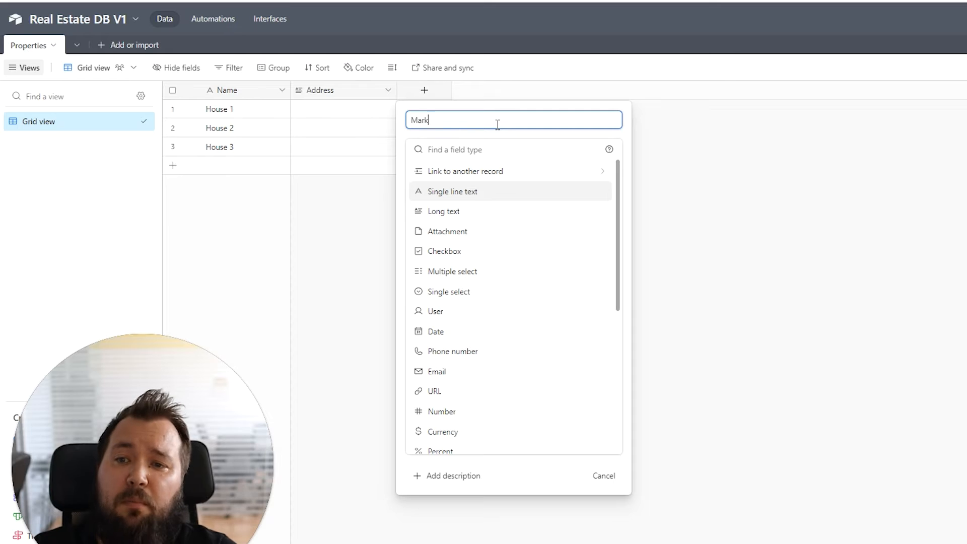
{"action": "type", "text": "et Value"}
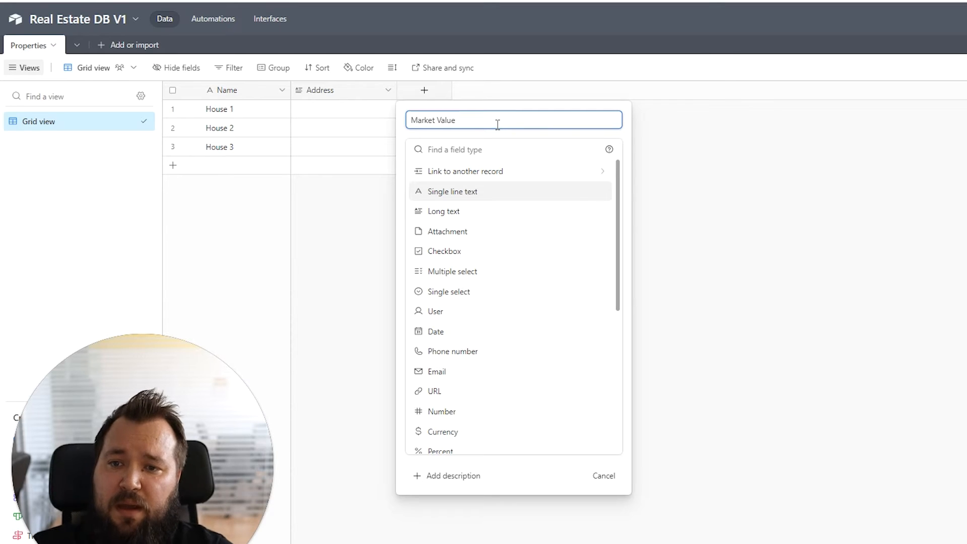
{"action": "left_click", "coordinate": [519, 150]}
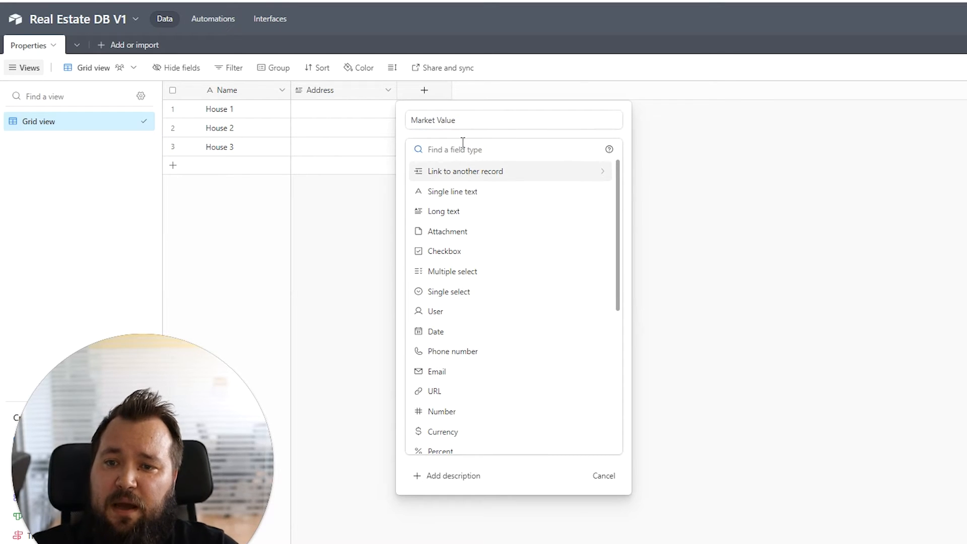
{"action": "type", "text": "cu"}
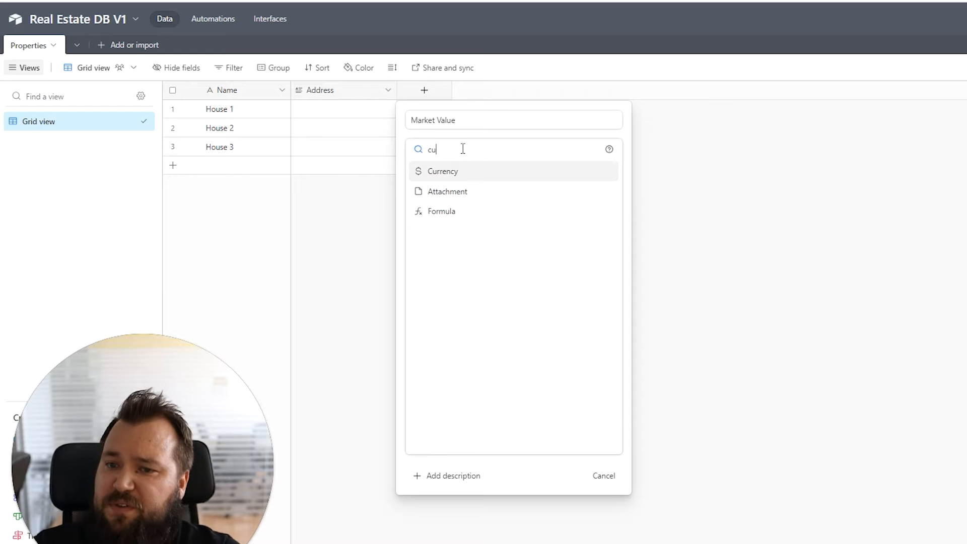
{"action": "key", "text": "Return"}
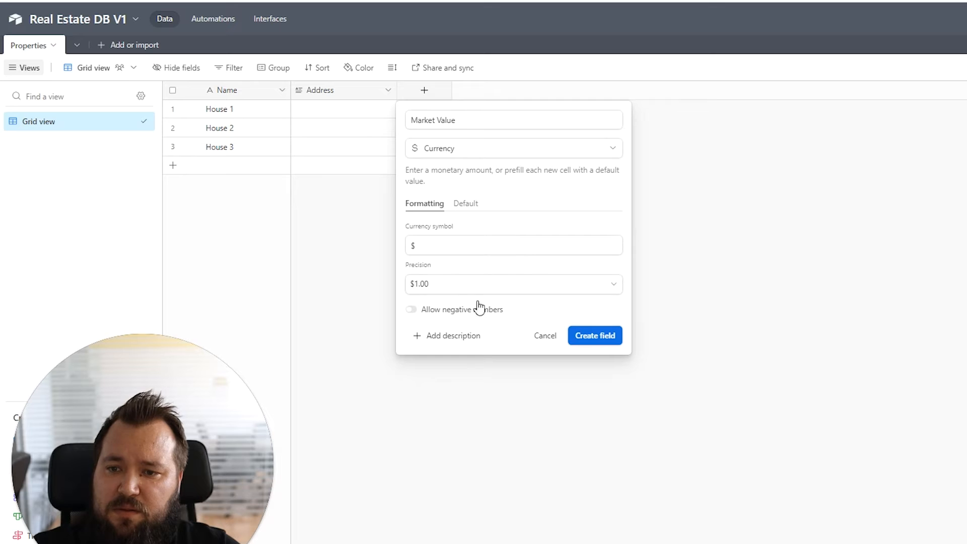
{"action": "double_click", "coordinate": [430, 247]}
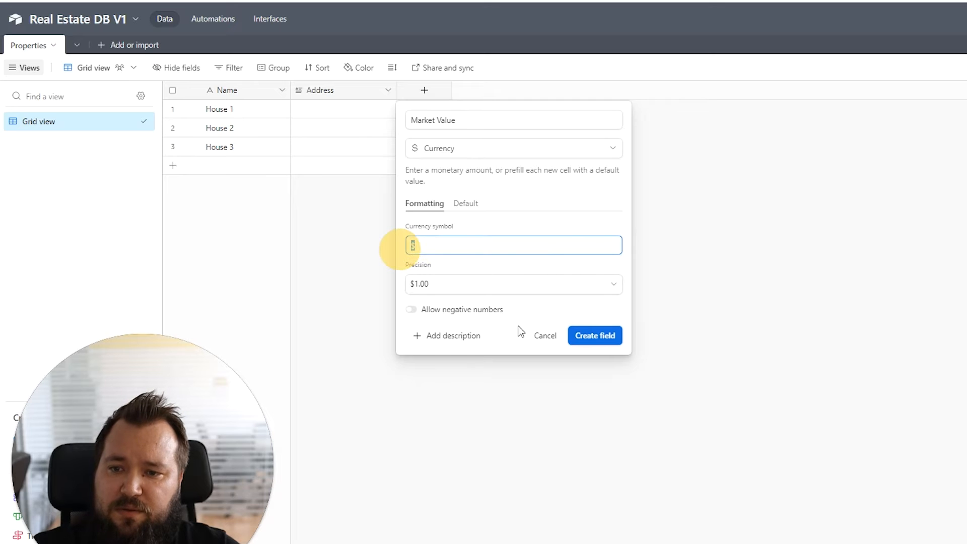
{"action": "left_click", "coordinate": [608, 336]}
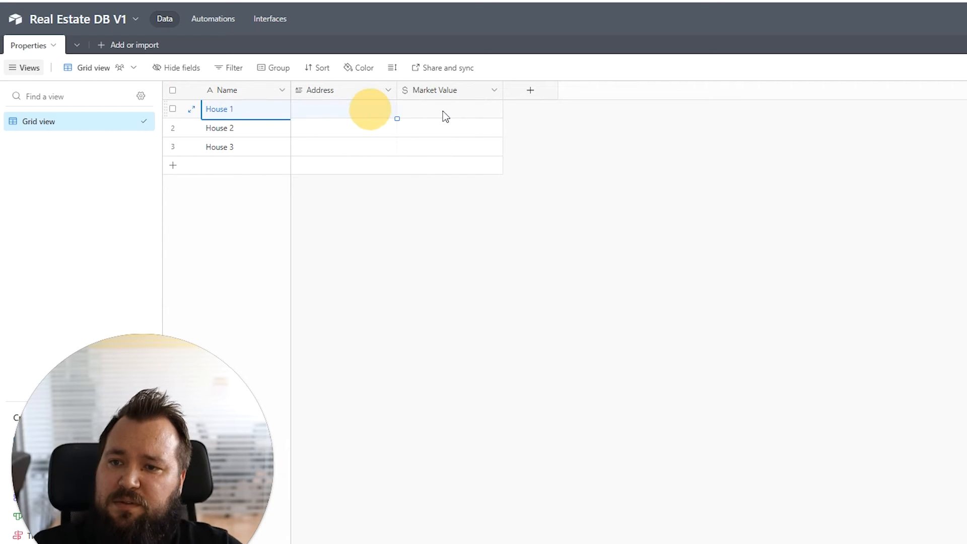
{"action": "left_click", "coordinate": [444, 109]}
Create a Number field named Lot Size in the Properties table, formatted as Integer.
{"action": "left_click", "coordinate": [530, 89]}
{"action": "type", "text": "Size"}
{"action": "key", "text": "BackSpace"}
{"action": "key", "text": "BackSpace"}
{"action": "key", "text": "BackSpace"}
{"action": "key", "text": "BackSpace"}
{"action": "type", "text": "Lot Size"}
{"action": "key", "text": "Tab"}
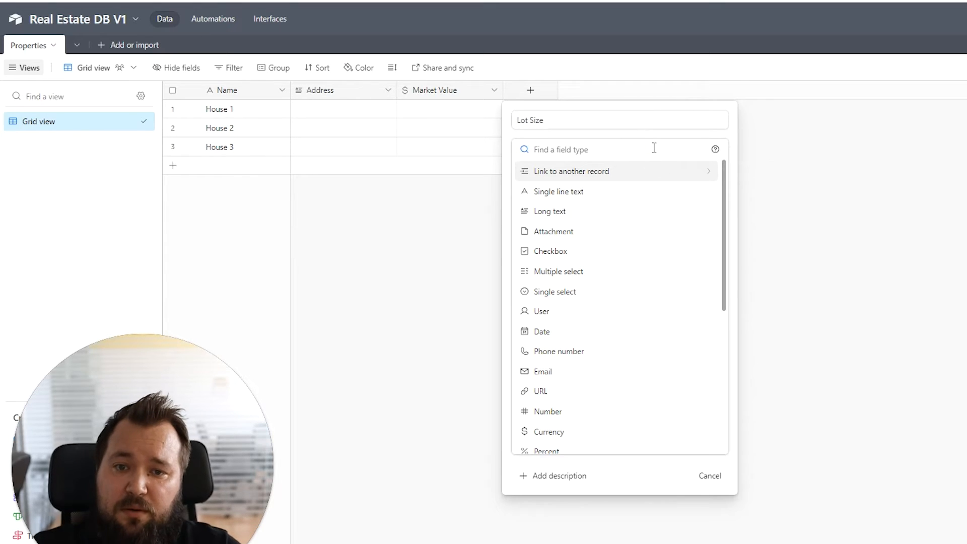
{"action": "type", "text": "num"}
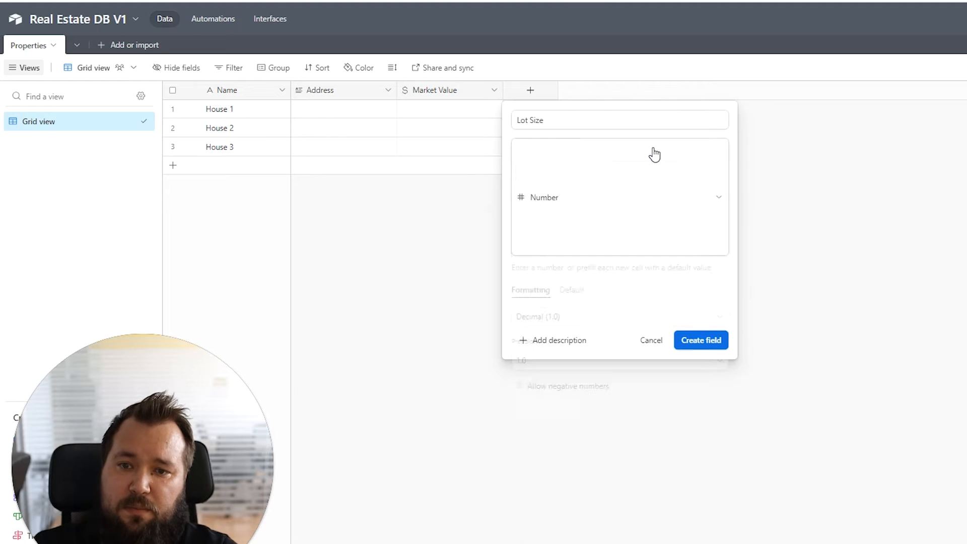
{"action": "key", "text": "Return"}
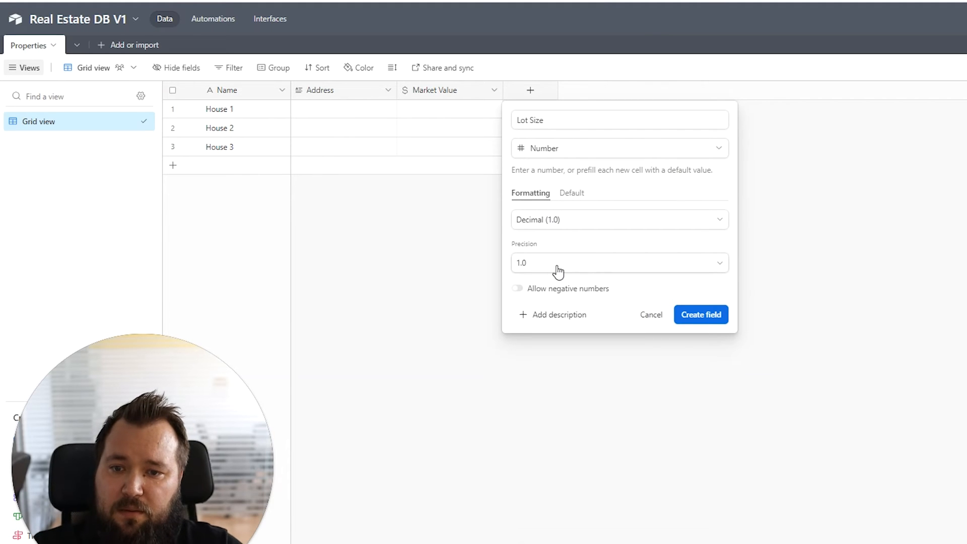
{"action": "left_click", "coordinate": [580, 222]}
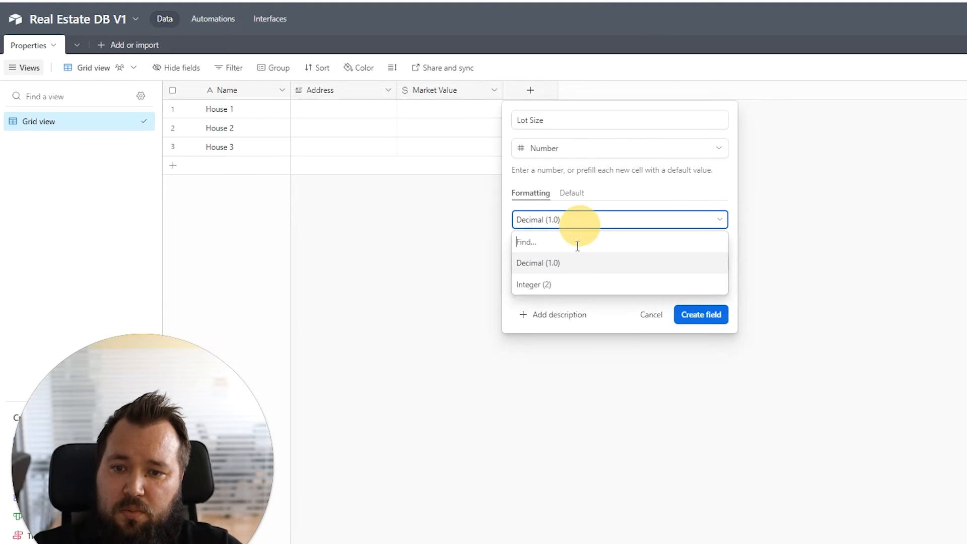
{"action": "left_click", "coordinate": [565, 286]}
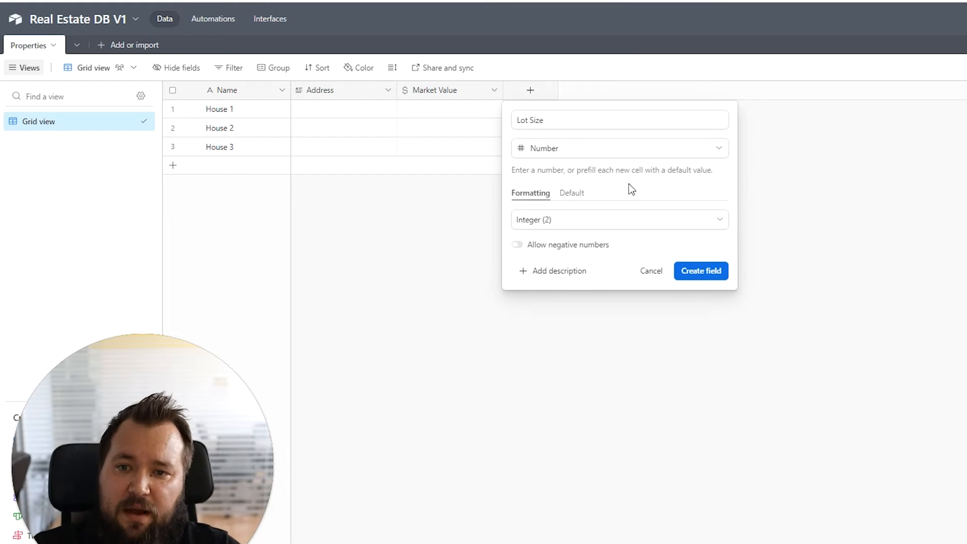
{"action": "left_click", "coordinate": [712, 275]}
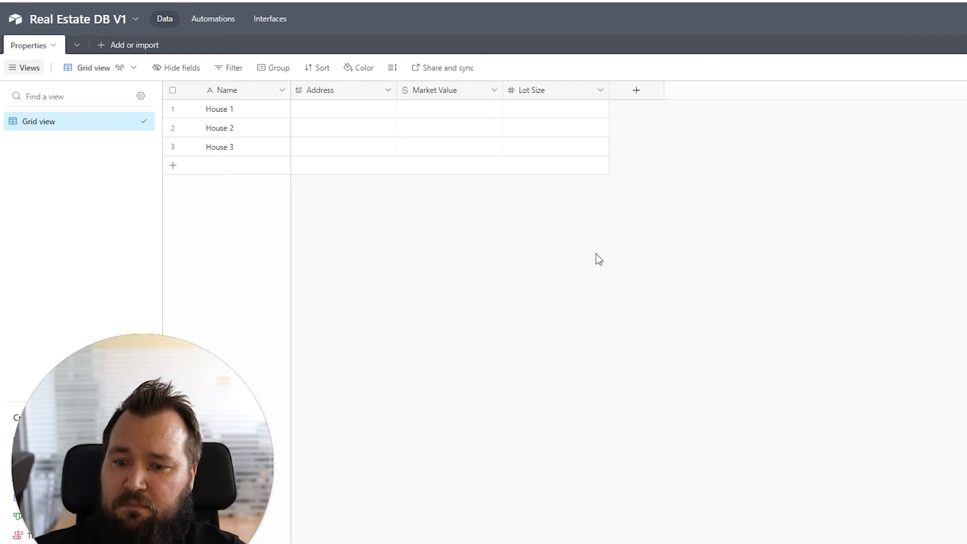
Add a new blank table named Contacts to the base.
{"action": "left_click", "coordinate": [120, 45]}
{"action": "left_click", "coordinate": [186, 80]}
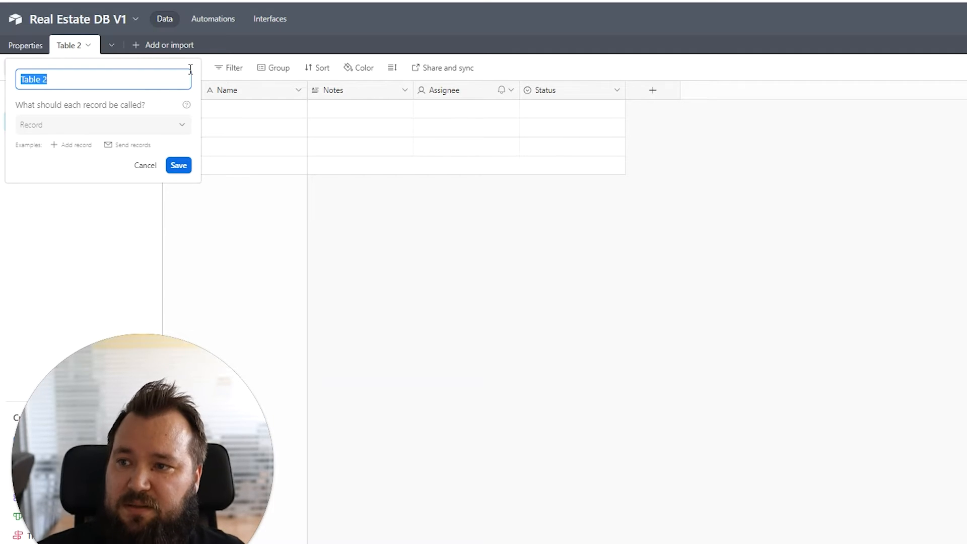
{"action": "type", "text": "Contacts"}
{"action": "key", "text": "Return"}
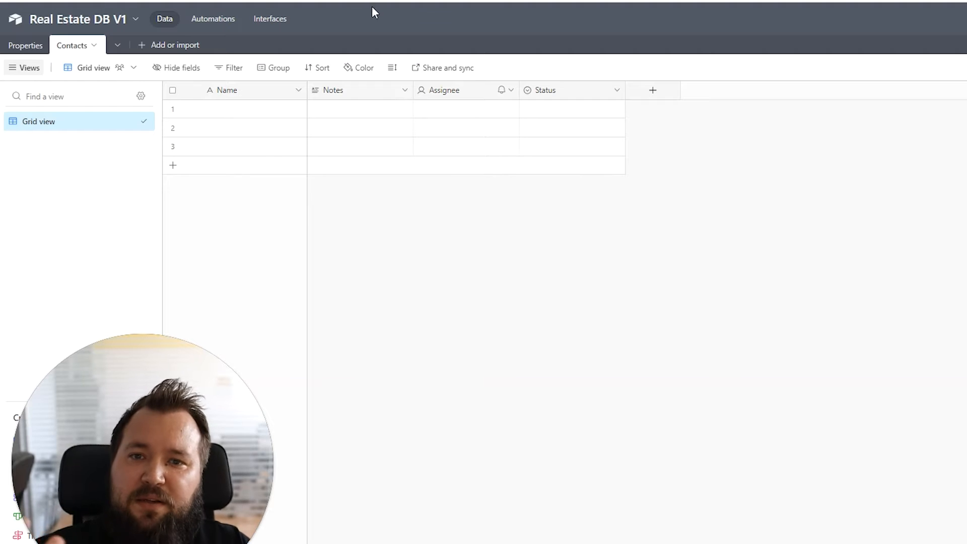
{"action": "left_click", "coordinate": [36, 51]}
{"action": "left_click_drag", "start_coordinate": [249, 115], "coordinate": [254, 150]}
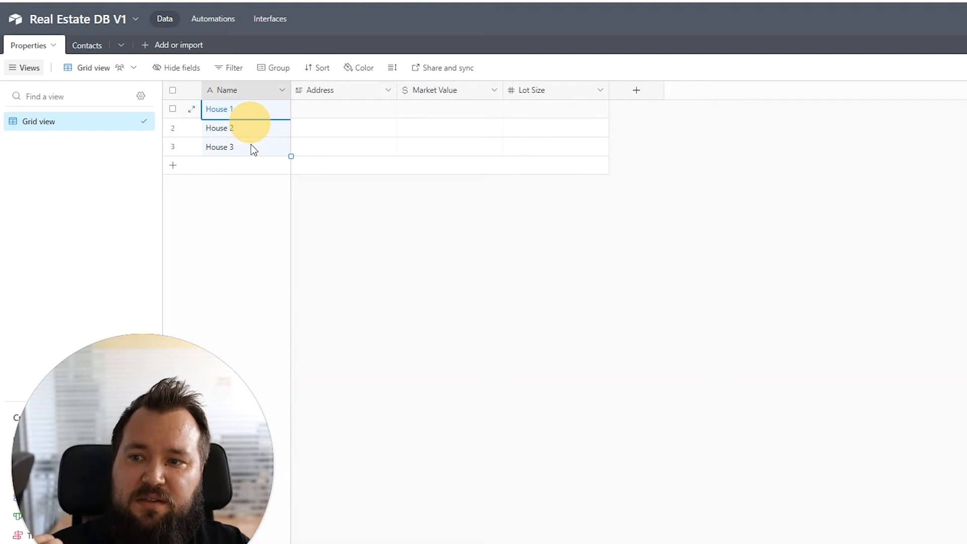
{"action": "left_click", "coordinate": [89, 45]}
{"action": "left_click_drag", "start_coordinate": [246, 110], "coordinate": [248, 150]}
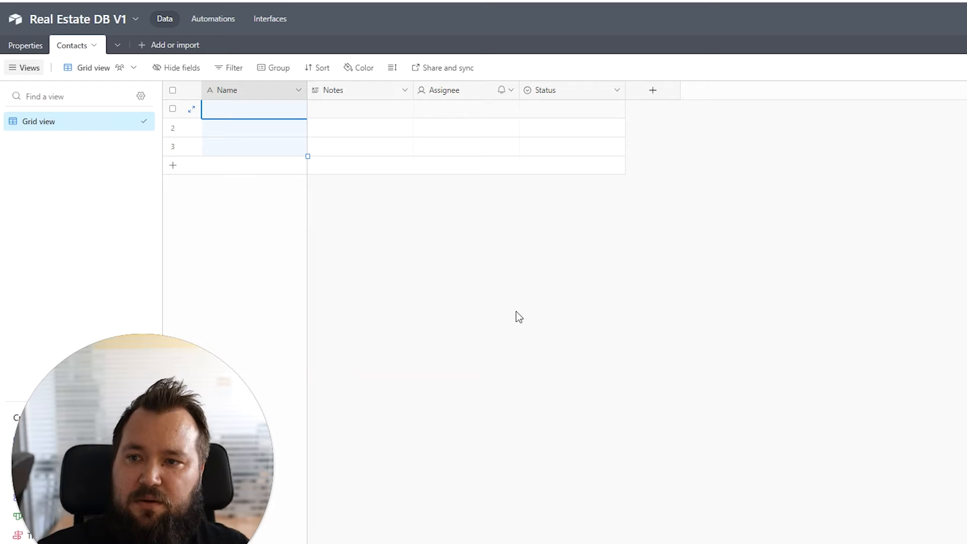
Delete the Notes, Assignee and Status fields from the Contacts table.
{"action": "right_click", "coordinate": [372, 98]}
{"action": "left_click", "coordinate": [556, 277]}
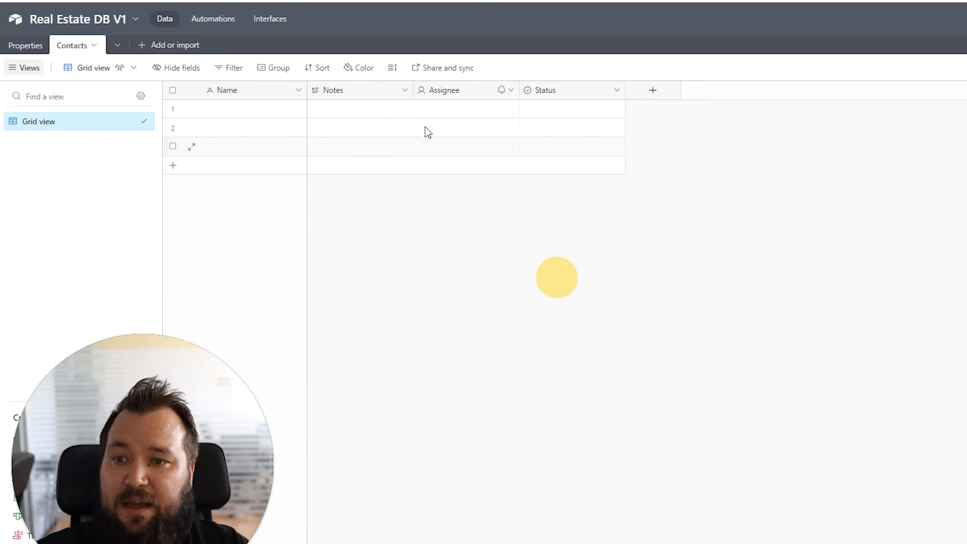
{"action": "left_click", "coordinate": [393, 91]}
{"action": "left_click", "coordinate": [551, 95], "text": "shift"}
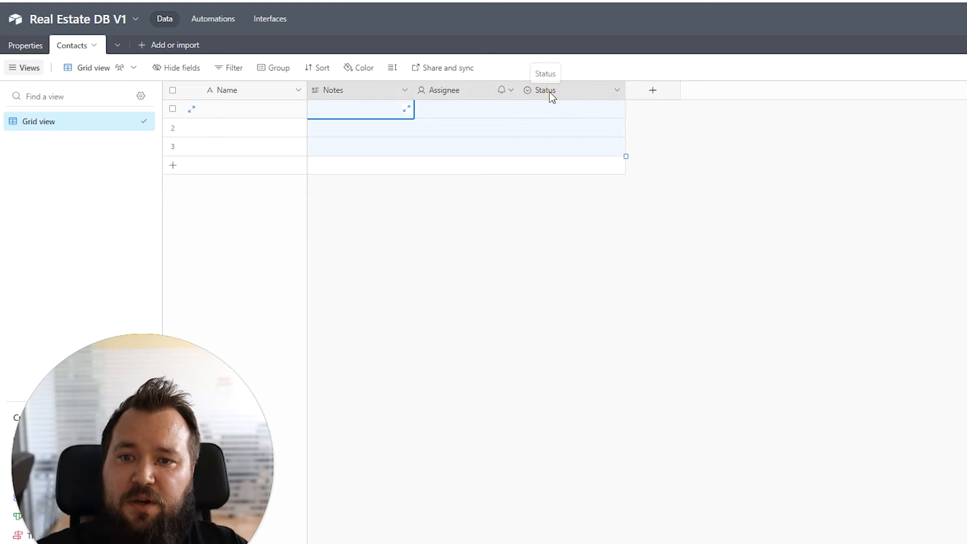
{"action": "right_click", "coordinate": [551, 96]}
{"action": "left_click", "coordinate": [583, 223]}
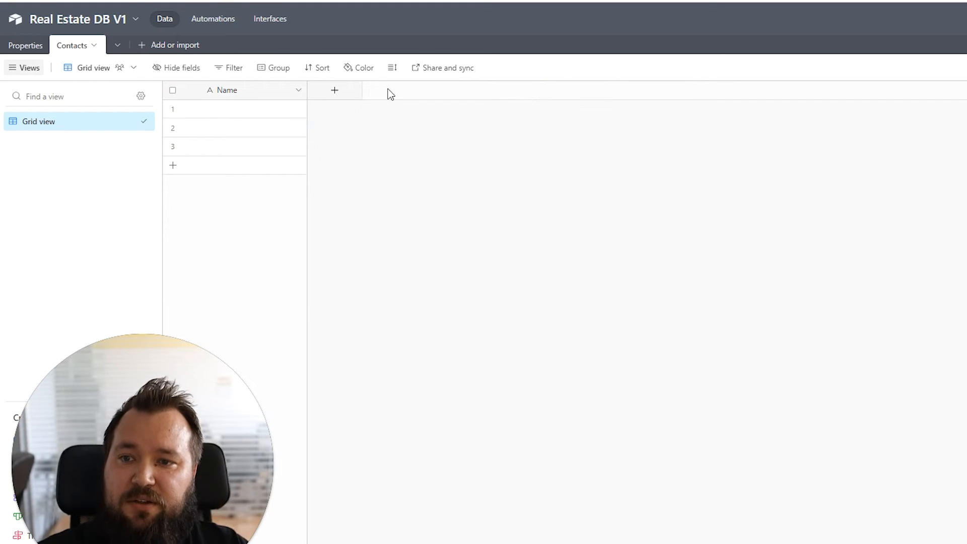
{"action": "left_click", "coordinate": [260, 110]}
{"action": "mouse_move", "coordinate": [259, 109]}
{"action": "left_mouse_down"}
{"action": "mouse_move", "coordinate": [274, 153]}
{"action": "mouse_move", "coordinate": [274, 108]}
{"action": "left_mouse_up"}
{"action": "left_click", "coordinate": [269, 111]}
{"action": "left_click", "coordinate": [269, 130]}
{"action": "left_click", "coordinate": [477, 154]}
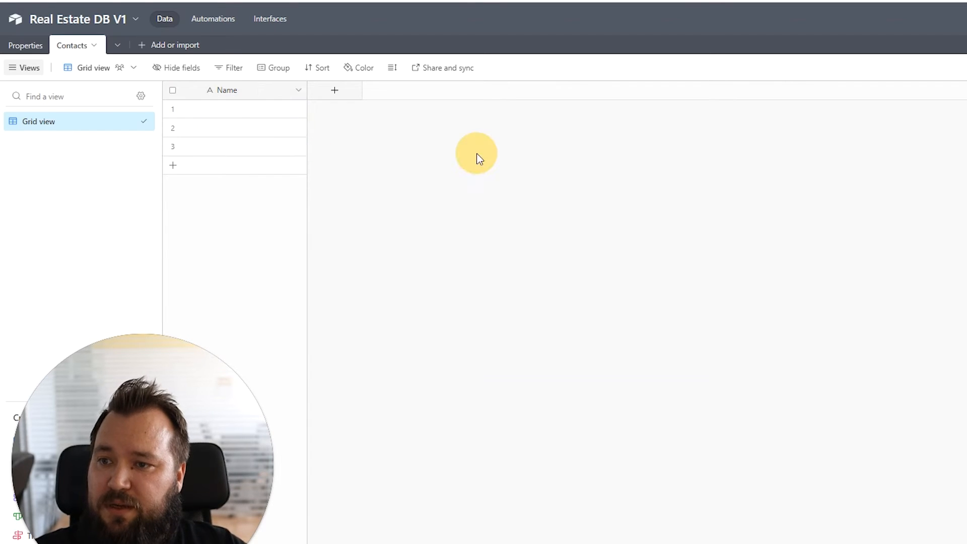
Enter a sample contact's full name in each of the three records of the Contacts table.
{"action": "left_click", "coordinate": [272, 112]}
{"action": "left_click", "coordinate": [272, 111]}
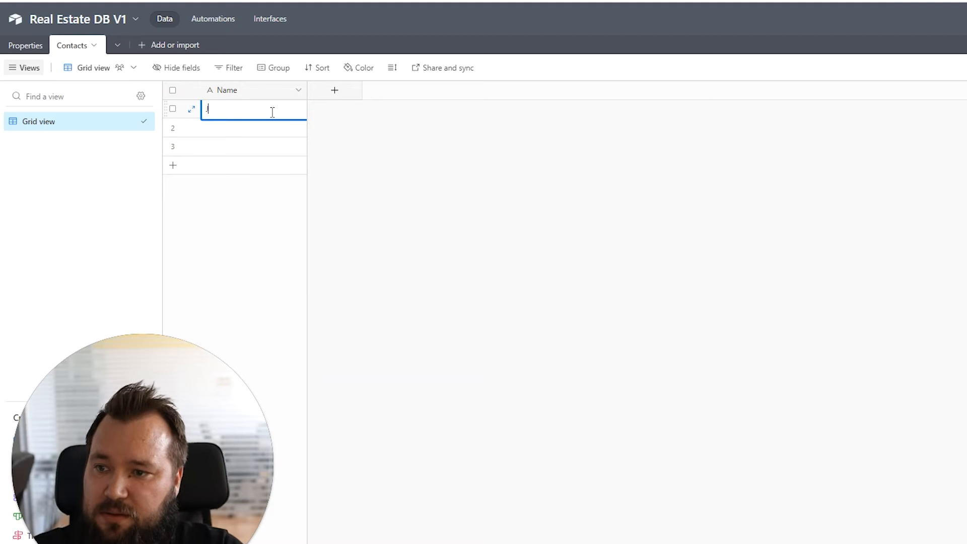
{"action": "type", "text": "John Doe"}
{"action": "key", "text": "Return"}
{"action": "type", "text": "Mary Doe"}
{"action": "key", "text": "Return"}
{"action": "type", "text": "Mike J"}
{"action": "key", "text": "BackSpace"}
{"action": "type", "text": "Doe"}
{"action": "left_click", "coordinate": [376, 160]}
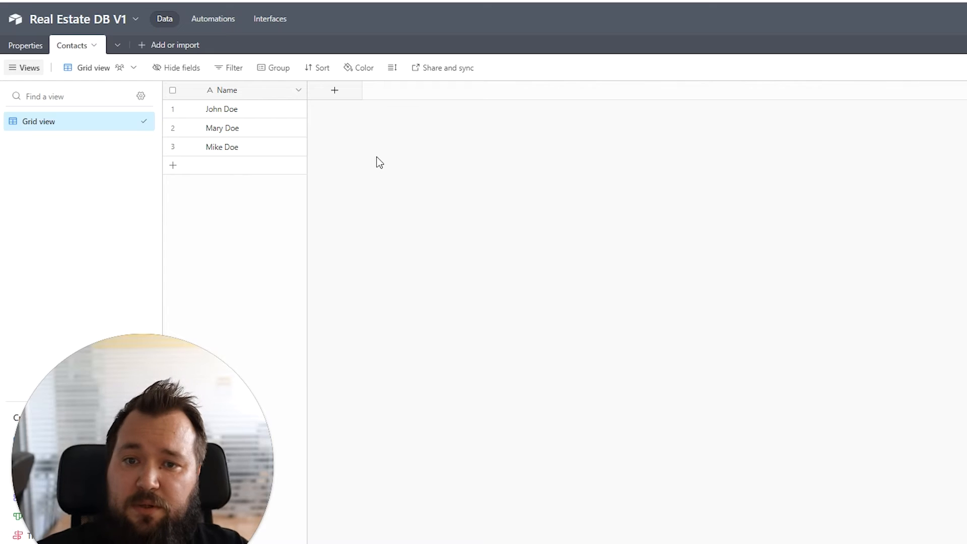
Create two Single line text fields named Email and Phone in the Contacts table.
{"action": "left_click", "coordinate": [335, 92]}
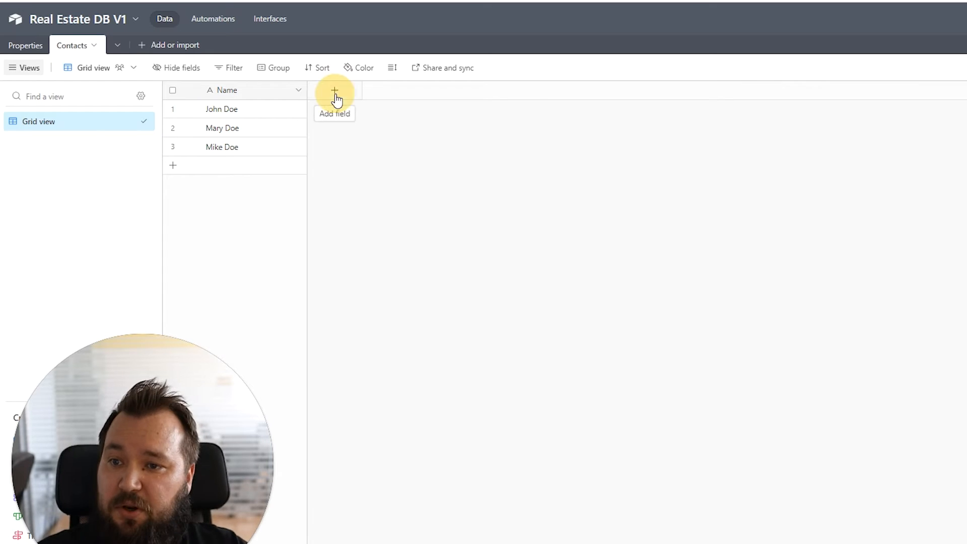
{"action": "left_click", "coordinate": [363, 192]}
{"action": "left_click", "coordinate": [516, 239]}
{"action": "left_click", "coordinate": [440, 90]}
{"action": "type", "text": "Ph"}
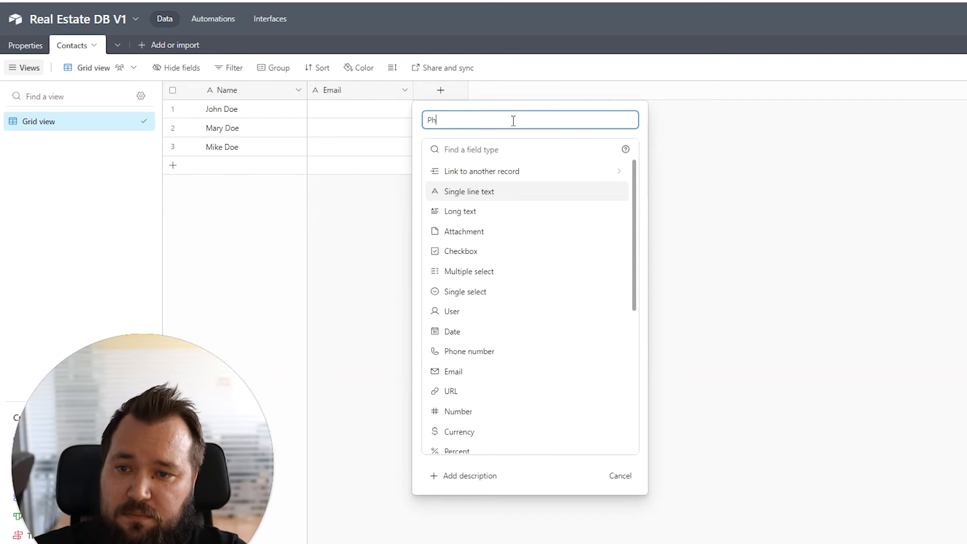
{"action": "key", "text": "Return"}
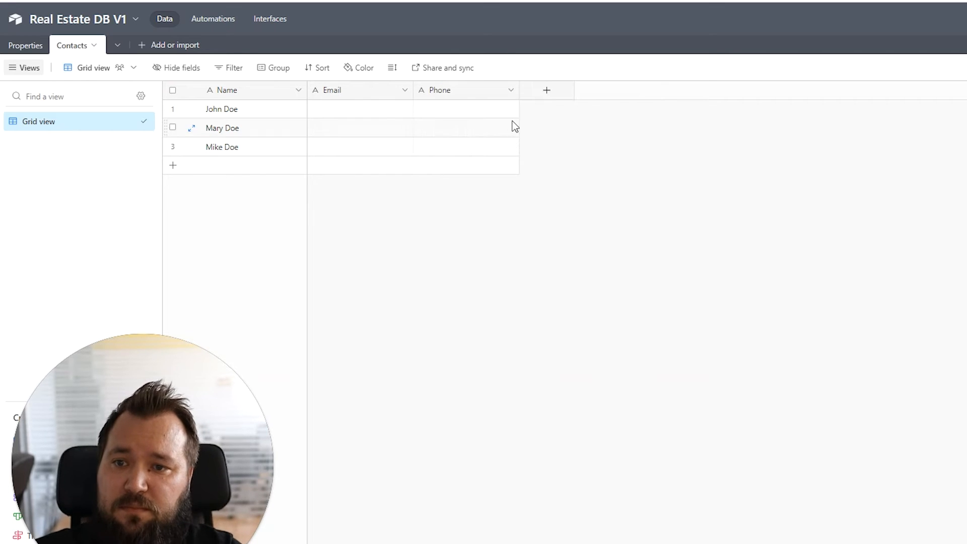
Set up a new field of type Date named Date of Birth in the Contacts table.
{"action": "left_click", "coordinate": [547, 91]}
{"action": "type", "text": "Date of Birth"}
{"action": "left_click", "coordinate": [609, 149]}
{"action": "type", "text": "date"}
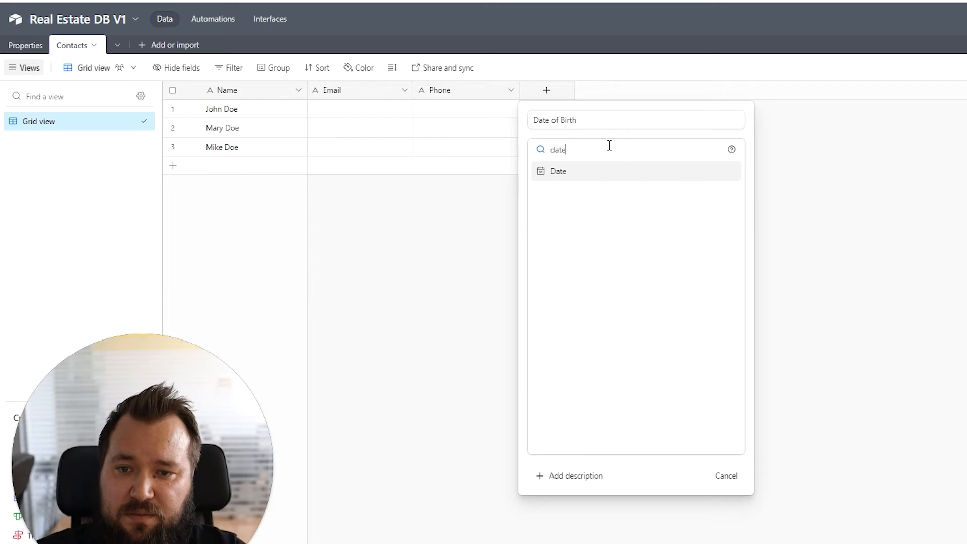
{"action": "left_click", "coordinate": [559, 171]}
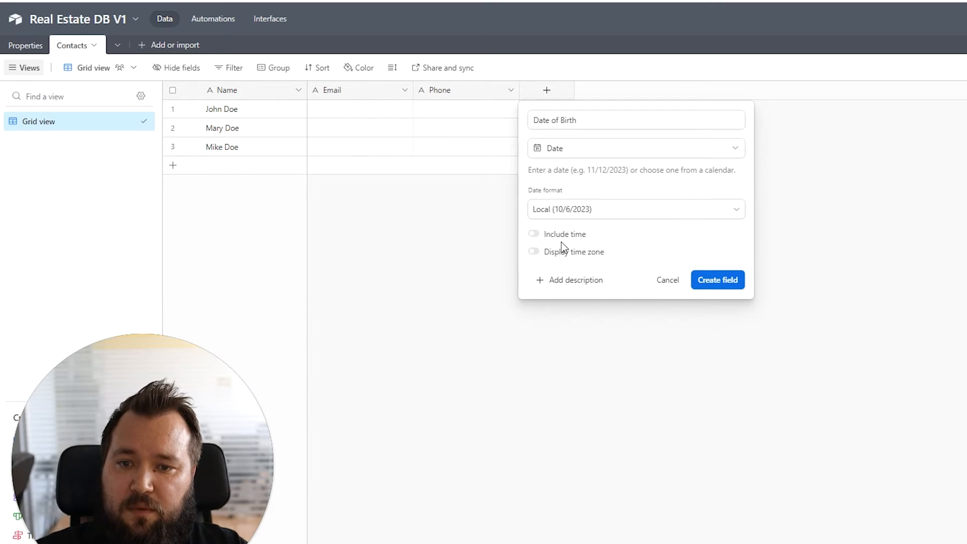
{"action": "left_click", "coordinate": [558, 235]}
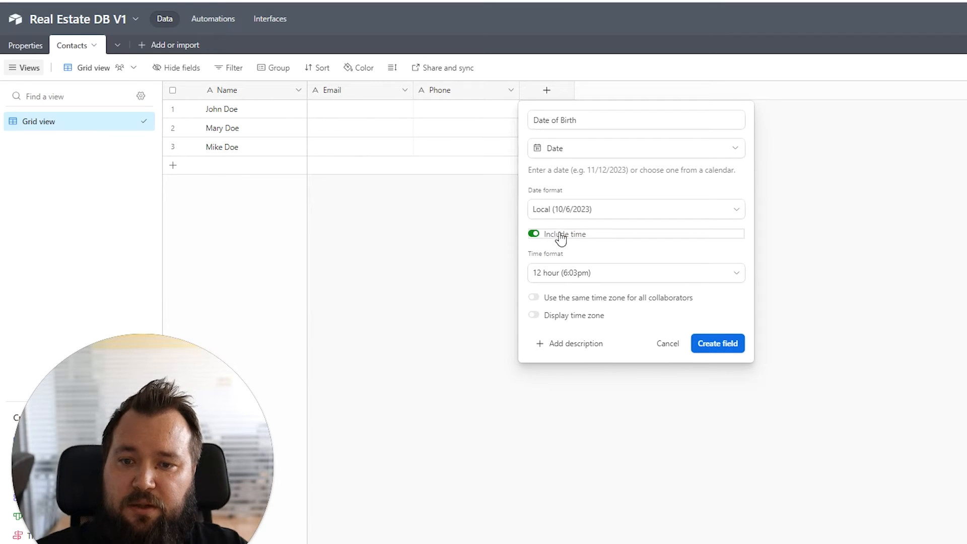
{"action": "left_click", "coordinate": [561, 236]}
{"action": "left_click", "coordinate": [577, 254]}
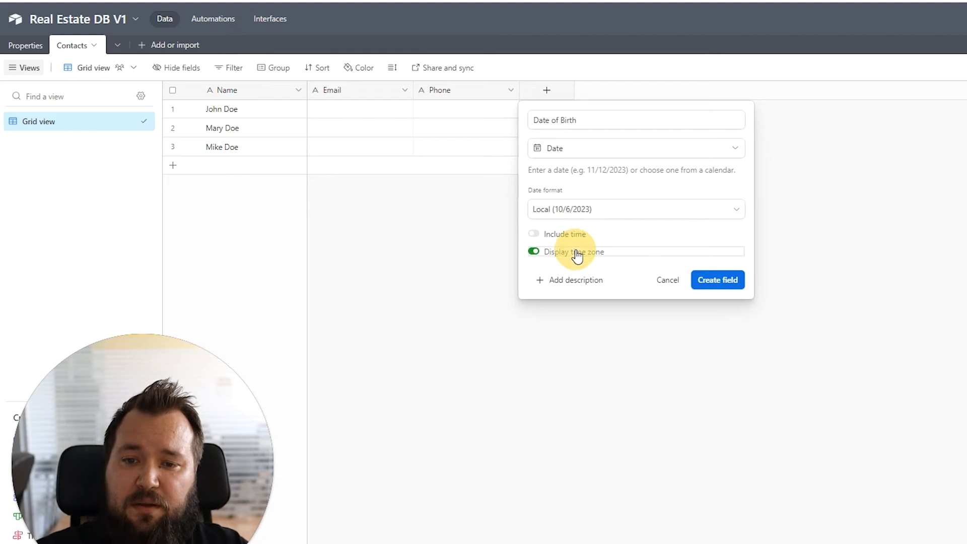
{"action": "left_click", "coordinate": [577, 253]}
Set the Date of Birth field's date format to US and create the field.
{"action": "left_click", "coordinate": [592, 213]}
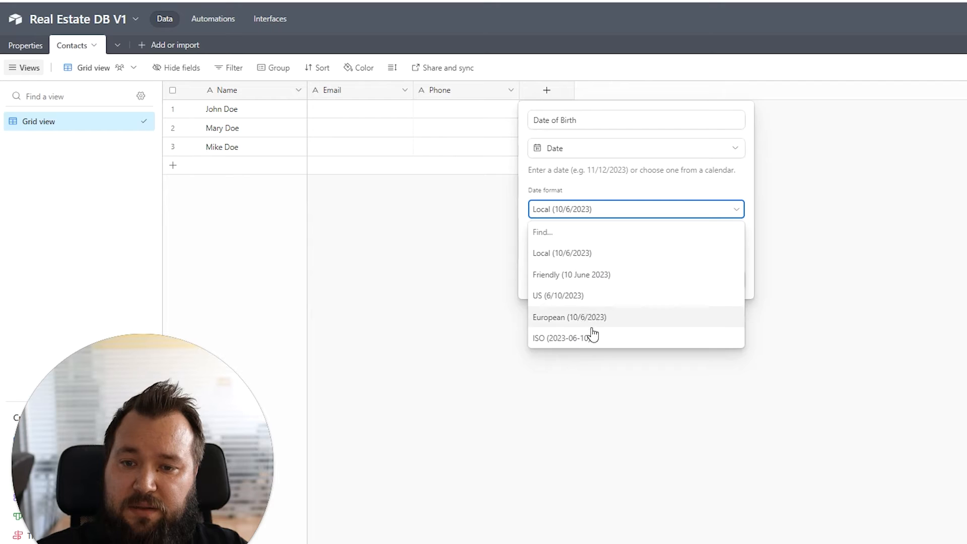
{"action": "left_click", "coordinate": [604, 296]}
{"action": "left_click", "coordinate": [718, 281]}
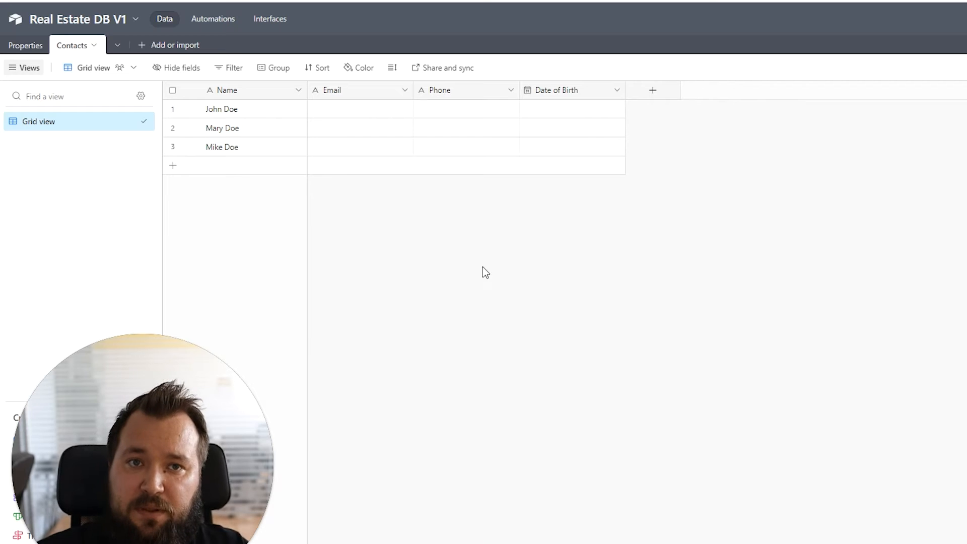
{"action": "left_click", "coordinate": [359, 110]}
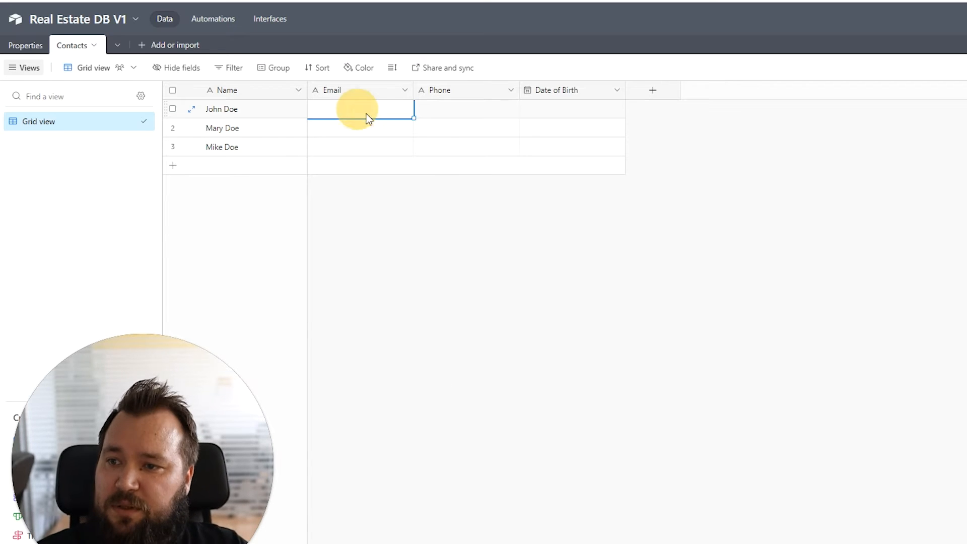
Enter the first contact's email, phone number and date of birth in the Contacts table.
{"action": "left_click", "coordinate": [406, 110]}
{"action": "type", "text": "john@example.com"}
{"action": "key", "text": "Tab"}
{"action": "type", "text": "123456789"}
{"action": "key", "text": "Tab"}
{"action": "key", "text": "Return"}
{"action": "type", "text": "31/03/1"}
{"action": "key", "text": "Escape"}
{"action": "type", "text": "03"}
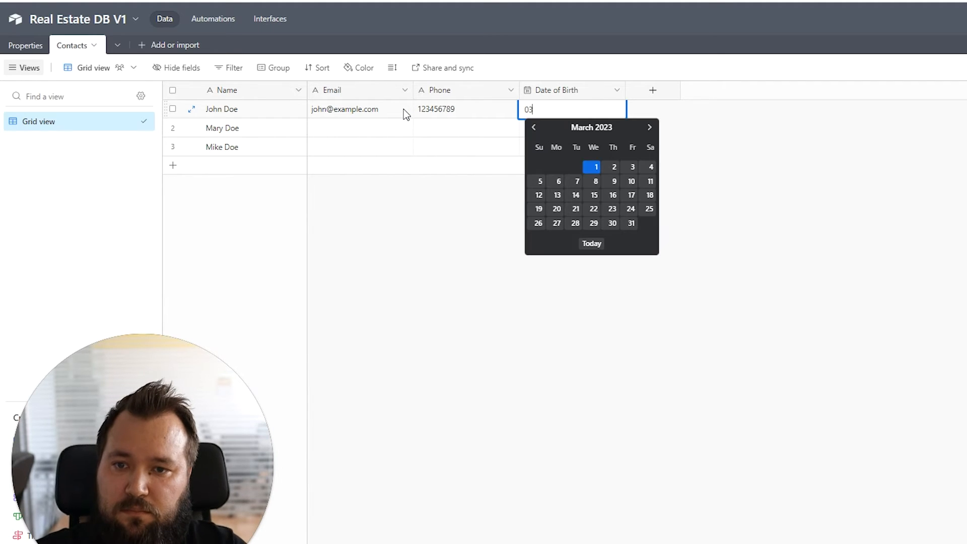
{"action": "type", "text": "/31/1990"}
{"action": "key", "text": "Return"}
Fill in the email, phone number and date of birth of the second contact record.
{"action": "key", "text": "Left"}
{"action": "key", "text": "Left"}
{"action": "type", "text": "mary@example.com"}
{"action": "key", "text": "Tab"}
{"action": "type", "text": "456789123"}
{"action": "key", "text": "Tab"}
{"action": "key", "text": "Left"}
{"action": "key", "text": "Right"}
{"action": "type", "text": "3/31/1990"}
{"action": "key", "text": "Down"}
Enter the third contact's email and phone number, and copy the second contact's date of birth into that record.
{"action": "key", "text": "Left"}
{"action": "key", "text": "Left"}
{"action": "type", "text": "mike@example.com"}
{"action": "key", "text": "Tab"}
{"action": "type", "text": "789456123"}
{"action": "key", "text": "Tab"}
{"action": "double_click", "coordinate": [585, 127]}
{"action": "key", "text": "Escape"}
{"action": "key", "text": "ctrl+c"}
{"action": "key", "text": "Down"}
{"action": "key", "text": "ctrl+v"}
{"action": "left_click", "coordinate": [598, 266]}
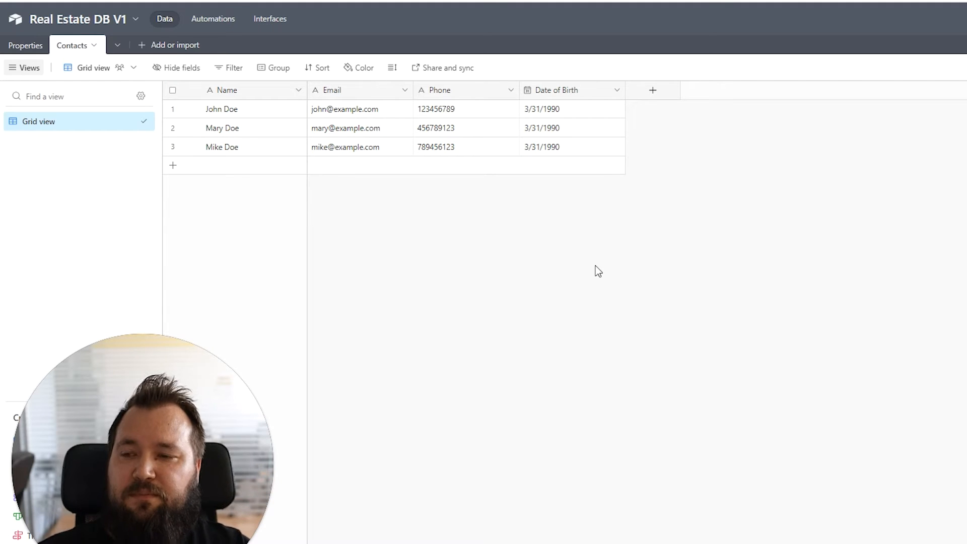
Add a new table from scratch to the base and name it Deals.
{"action": "left_click", "coordinate": [167, 47]}
{"action": "left_click", "coordinate": [209, 75]}
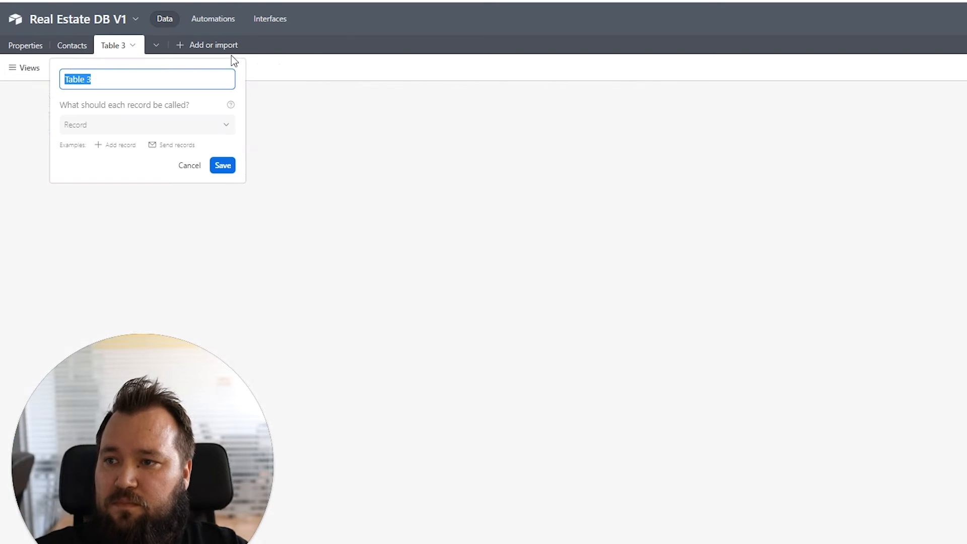
{"action": "type", "text": "Deals"}
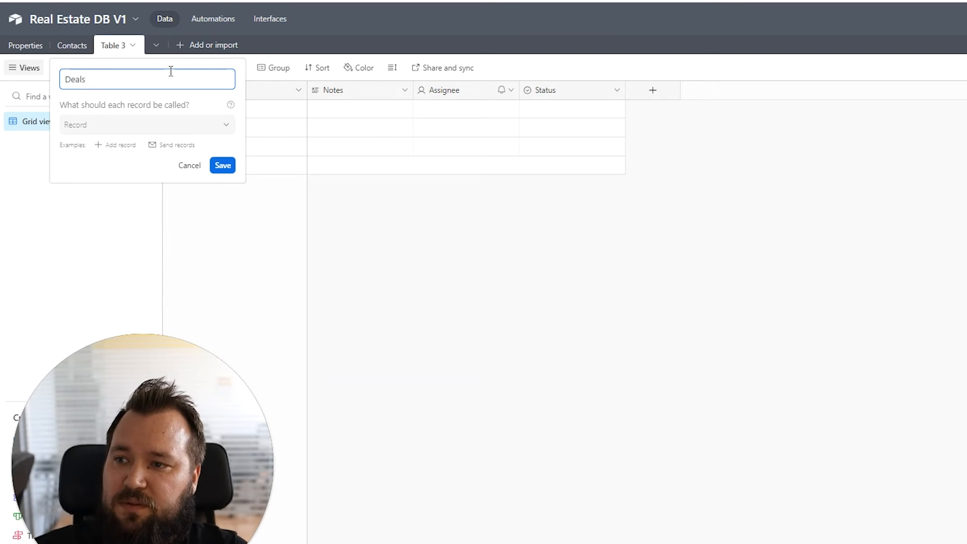
{"action": "key", "text": "Return"}
Delete the default Notes, Assignee and Status fields from the Deals table.
{"action": "left_click", "coordinate": [335, 90]}
{"action": "left_click", "coordinate": [546, 91], "text": "shift"}
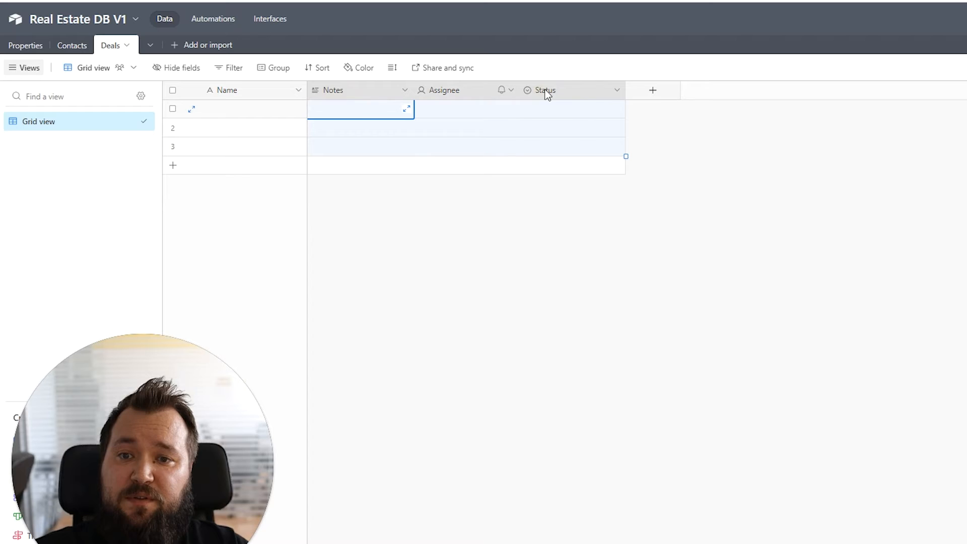
{"action": "right_click", "coordinate": [547, 95]}
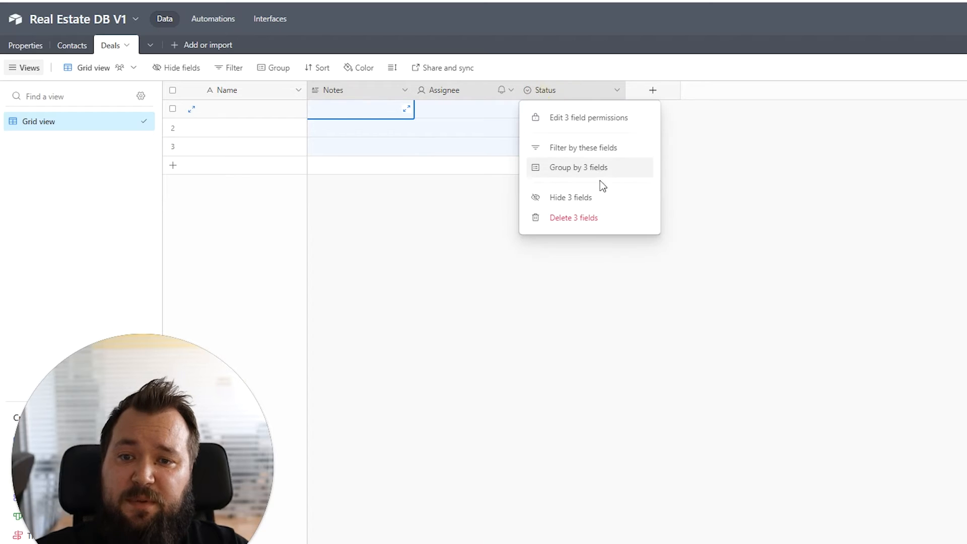
{"action": "left_click", "coordinate": [589, 223]}
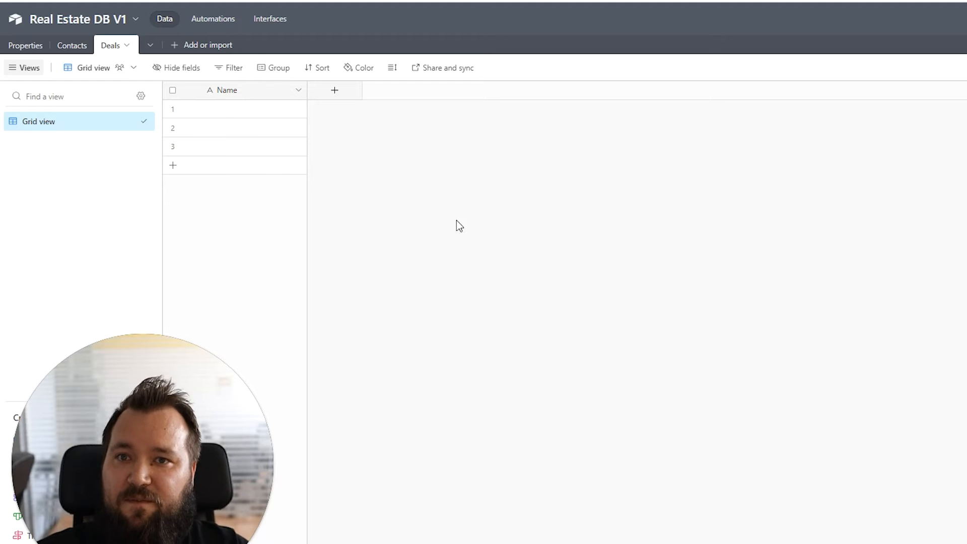
Create a Property field in the Deals table that links to the Properties table, without allowing links to multiple records.
{"action": "left_click", "coordinate": [335, 91]}
{"action": "type", "text": "P"}
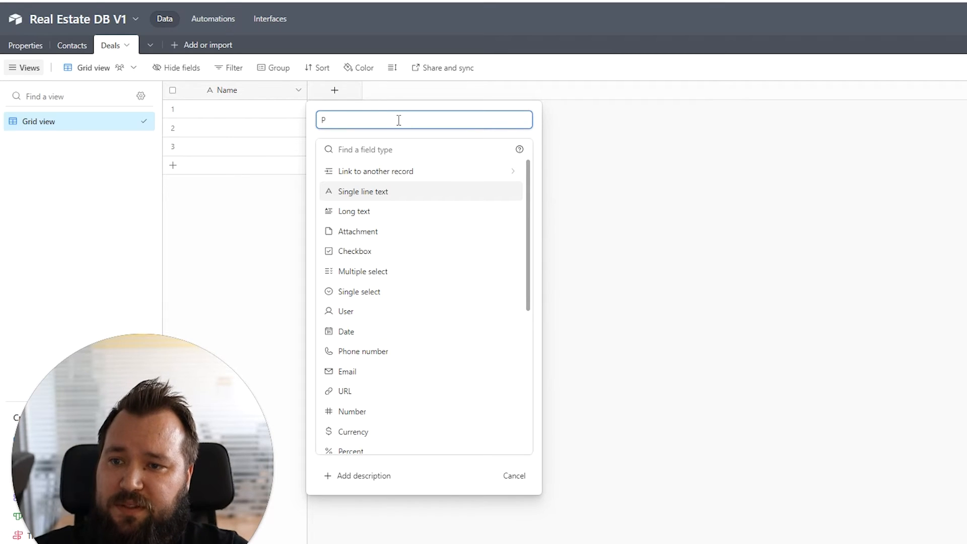
{"action": "type", "text": "roperty"}
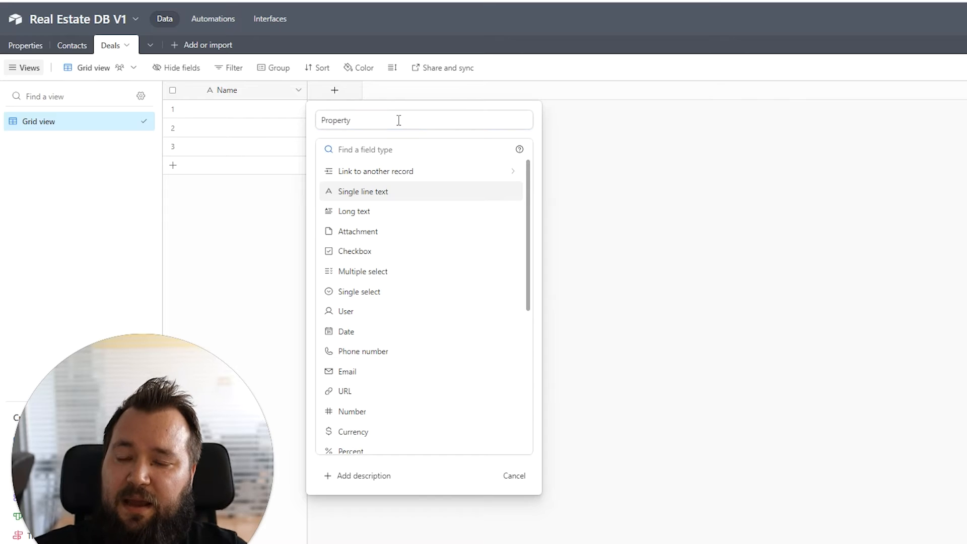
{"action": "left_click", "coordinate": [406, 149]}
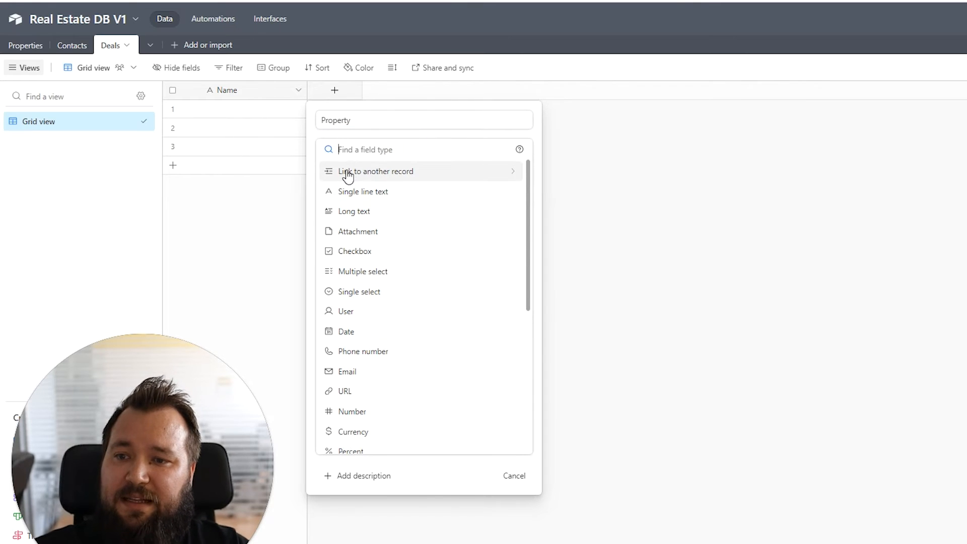
{"action": "left_click", "coordinate": [439, 177]}
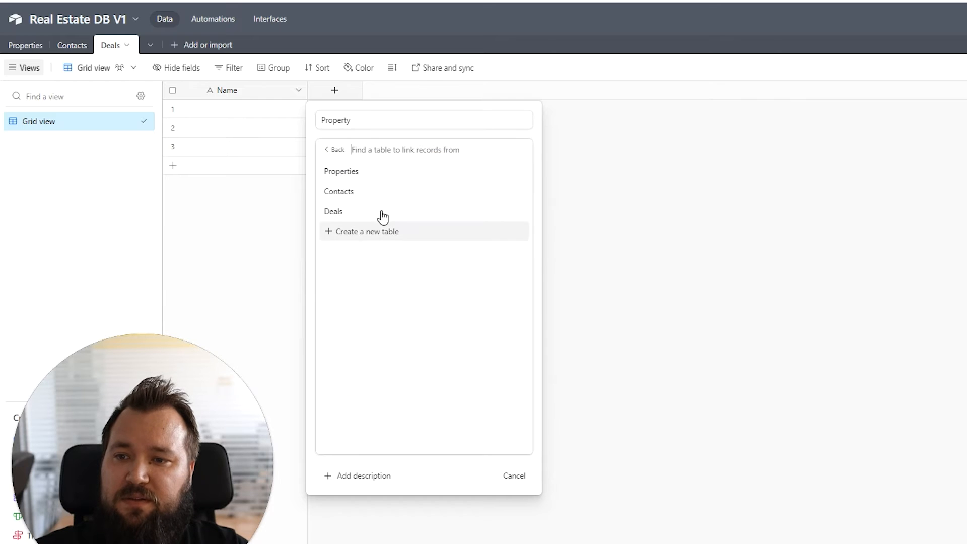
{"action": "left_click", "coordinate": [365, 174]}
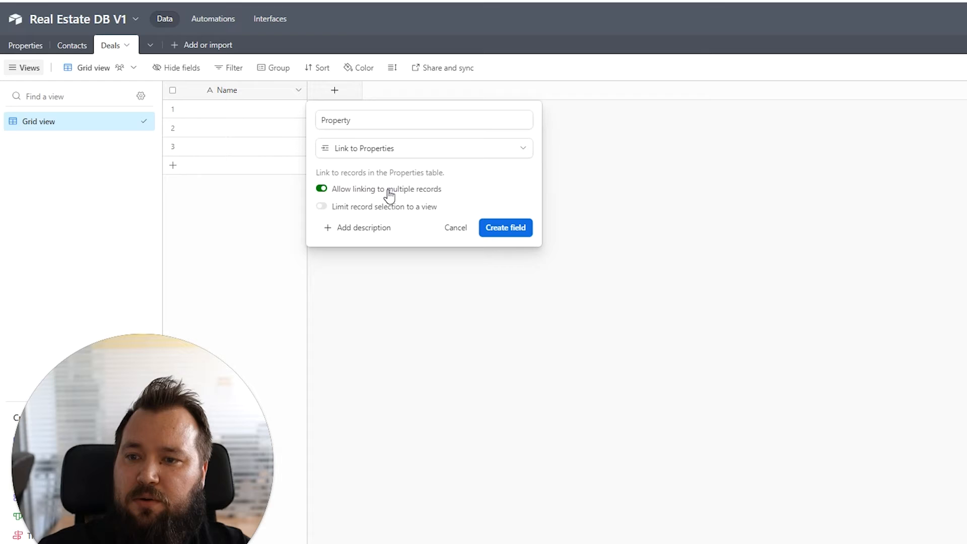
{"action": "left_click", "coordinate": [345, 194]}
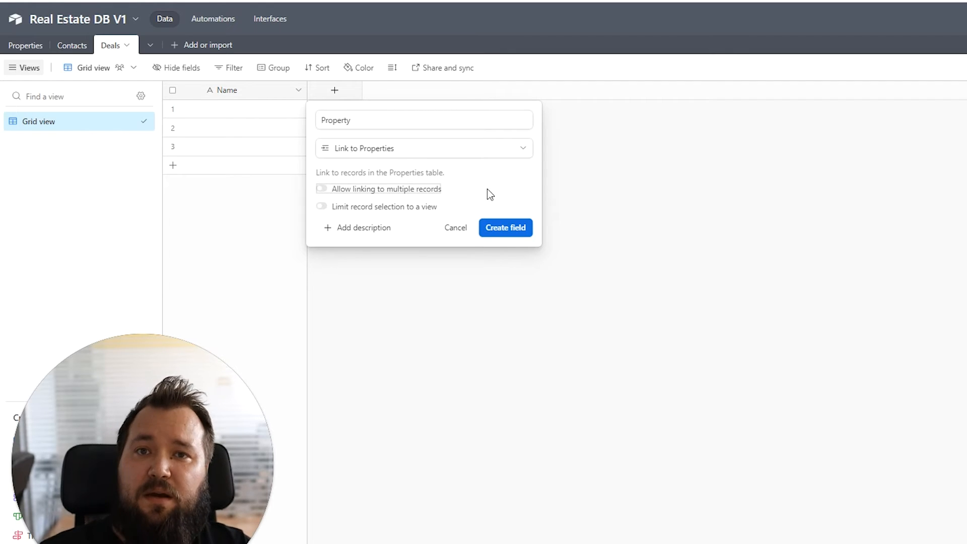
{"action": "left_click", "coordinate": [510, 231]}
Create a Seller field in the Deals table that links to the Contacts table, with linking to multiple records turned off.
{"action": "left_click", "coordinate": [441, 91]}
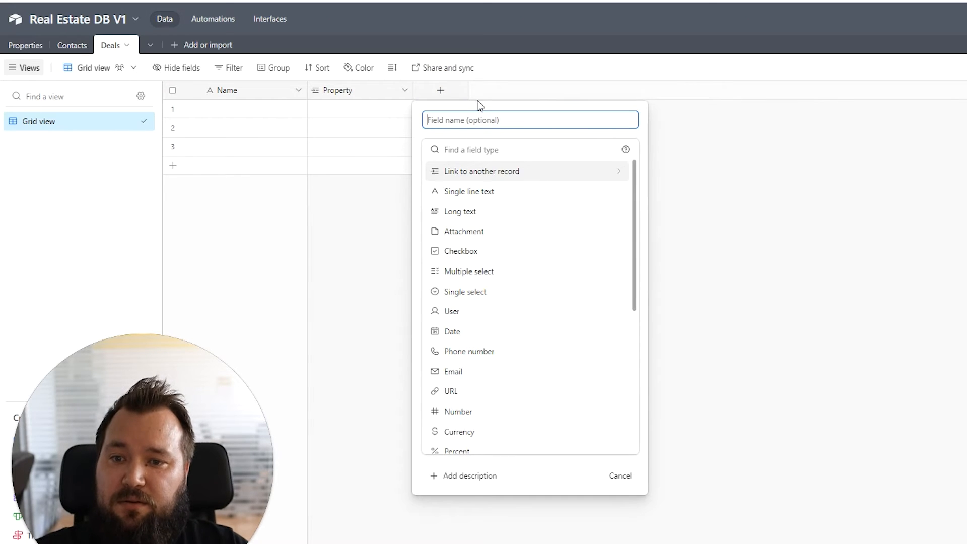
{"action": "type", "text": "B"}
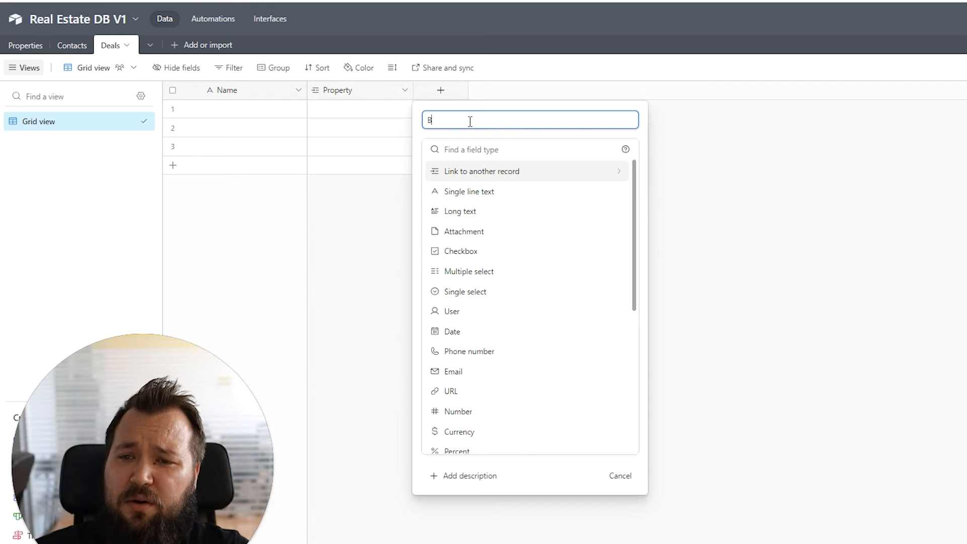
{"action": "key", "text": "BackSpace"}
{"action": "type", "text": "Seller"}
{"action": "left_click", "coordinate": [521, 172]}
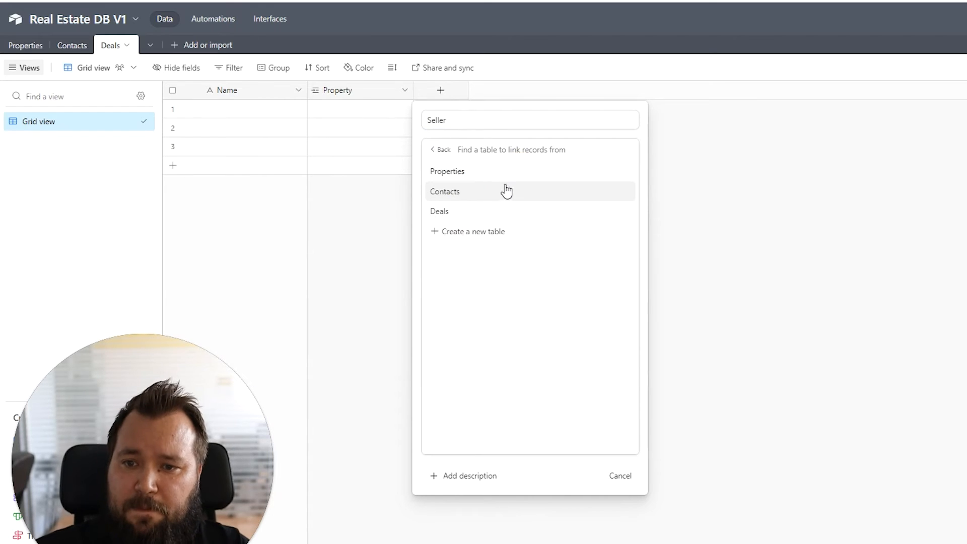
{"action": "left_click", "coordinate": [464, 194]}
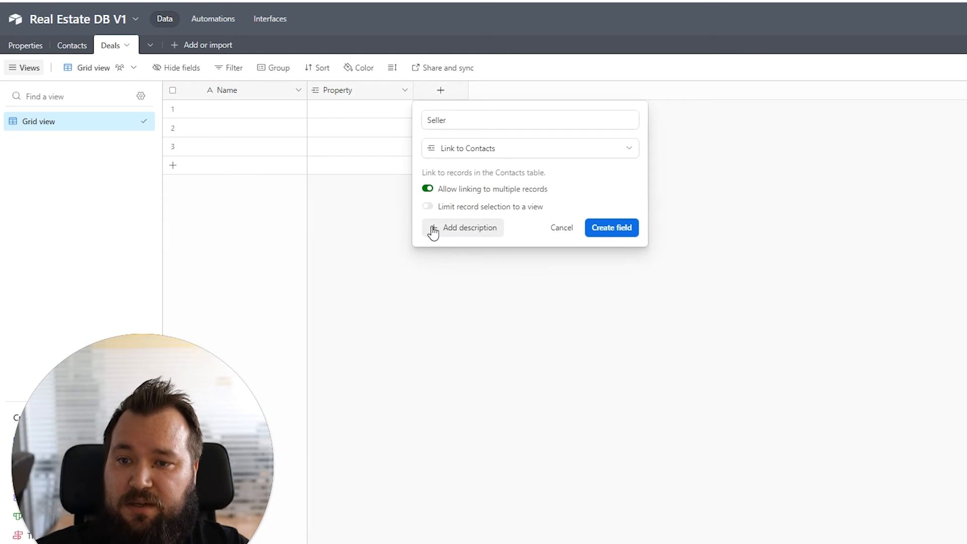
{"action": "left_click", "coordinate": [513, 191]}
{"action": "left_click", "coordinate": [615, 231]}
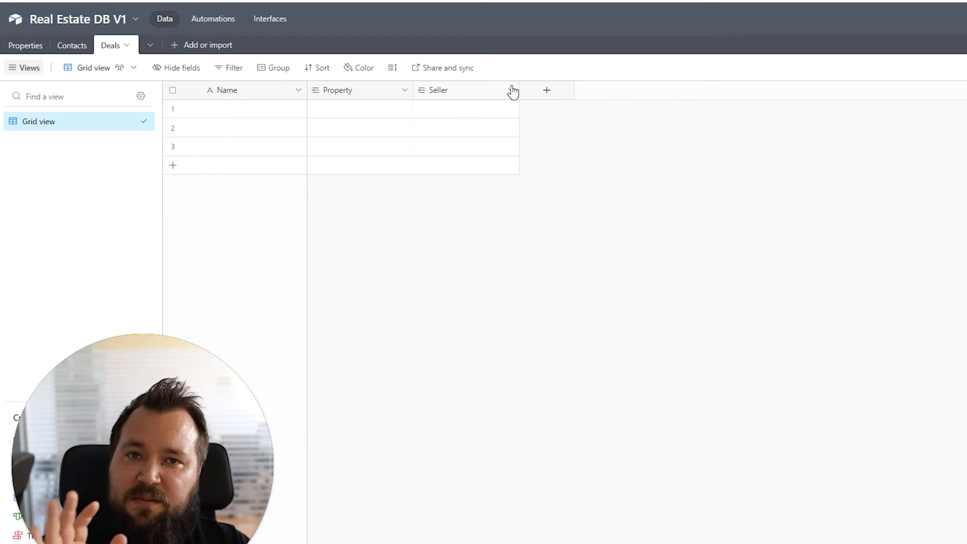
{"action": "left_click", "coordinate": [407, 107]}
{"action": "left_click_drag", "start_coordinate": [455, 111], "coordinate": [459, 146]}
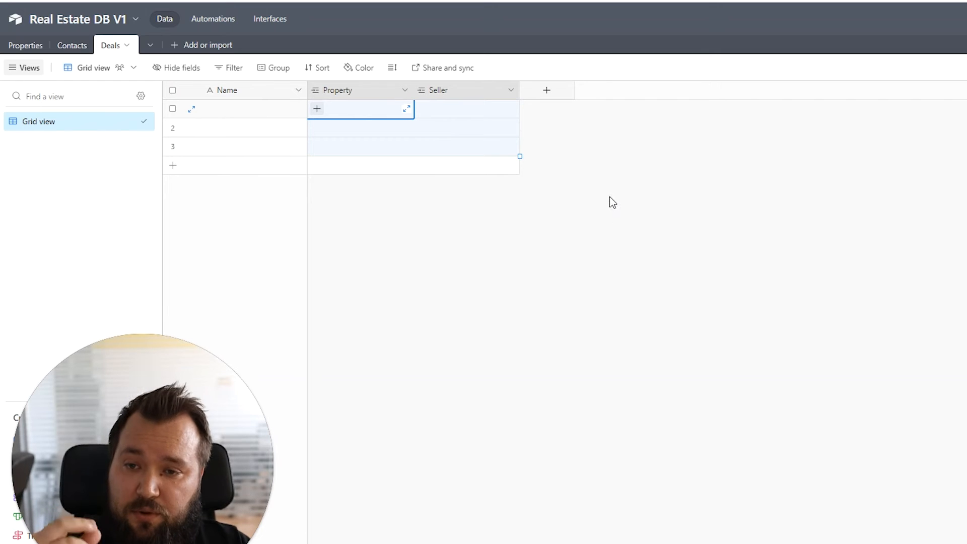
{"action": "left_click", "coordinate": [491, 254]}
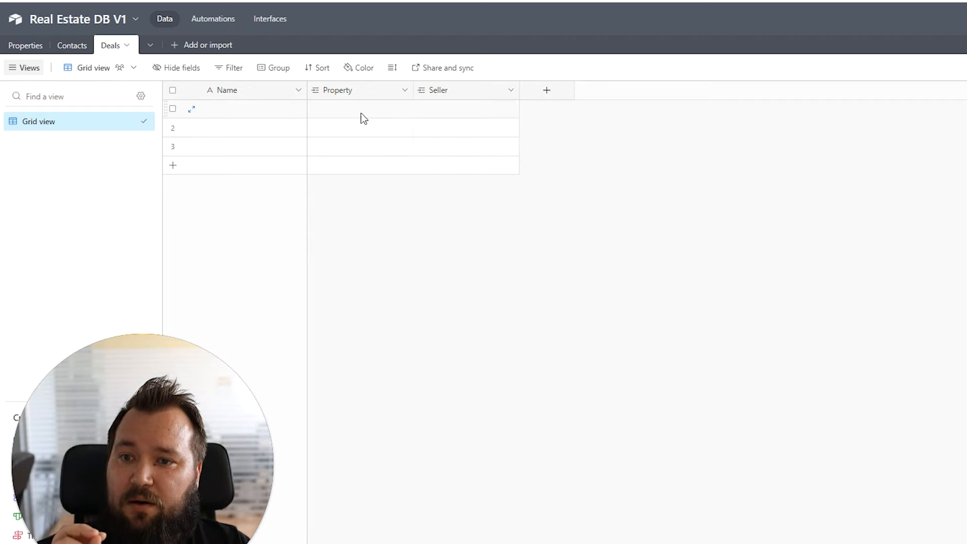
{"action": "left_click_drag", "start_coordinate": [363, 114], "coordinate": [464, 117]}
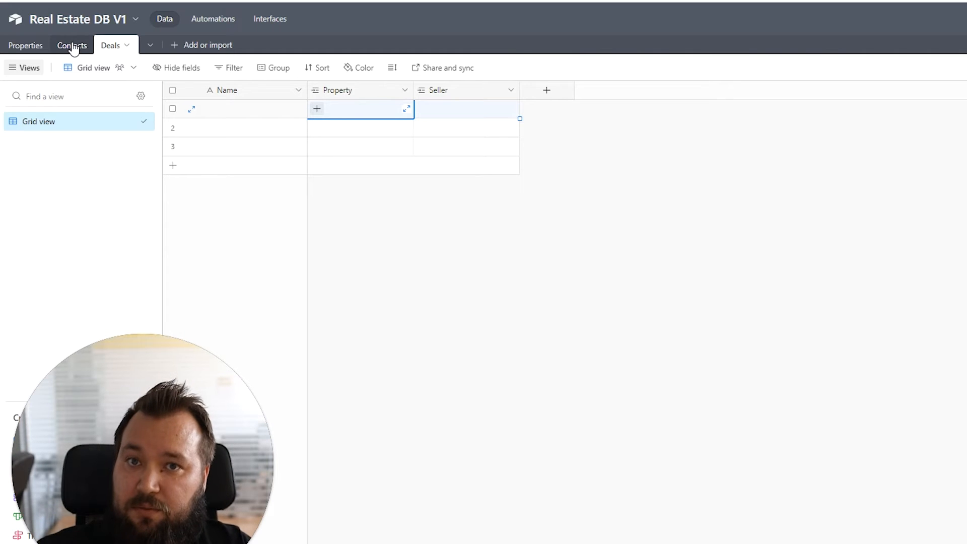
{"action": "left_click", "coordinate": [393, 217]}
{"action": "left_click_drag", "start_coordinate": [352, 114], "coordinate": [404, 209]}
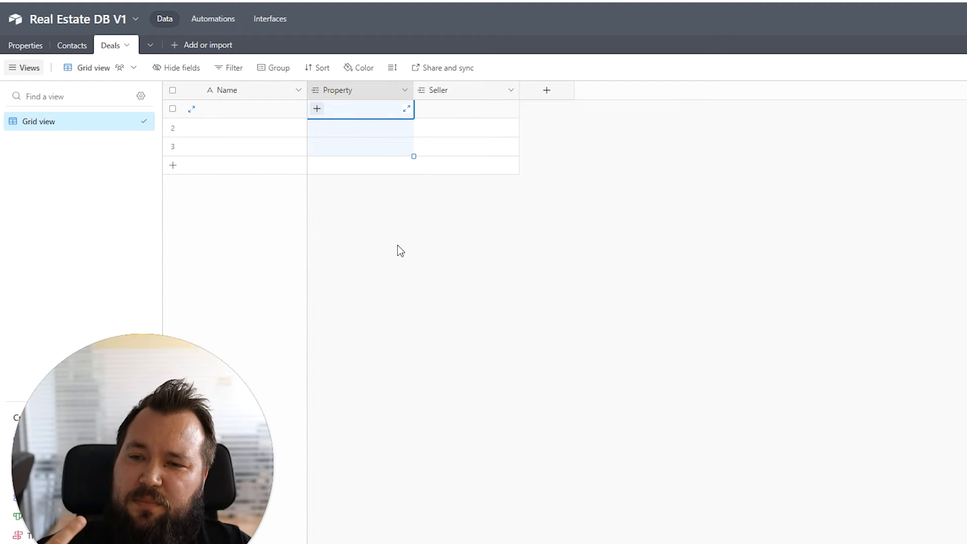
{"action": "left_click", "coordinate": [384, 252]}
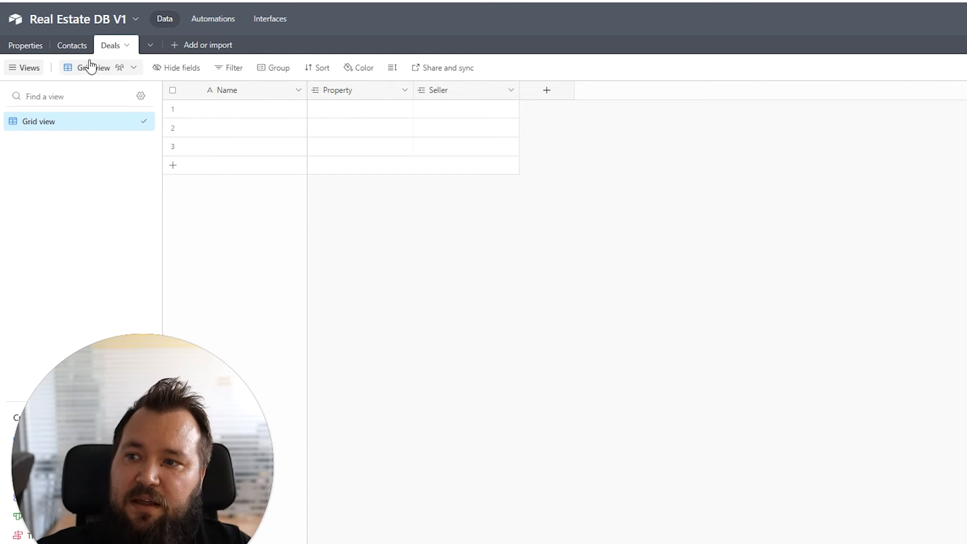
{"action": "left_click", "coordinate": [352, 115]}
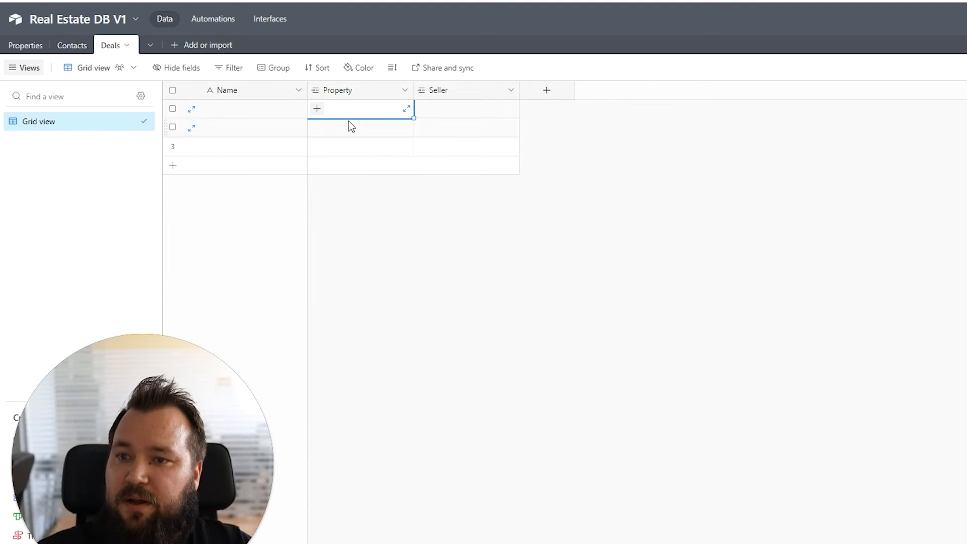
Compare the linked Deals field in the Properties table with the Property field in the Deals table.
{"action": "left_click", "coordinate": [24, 47]}
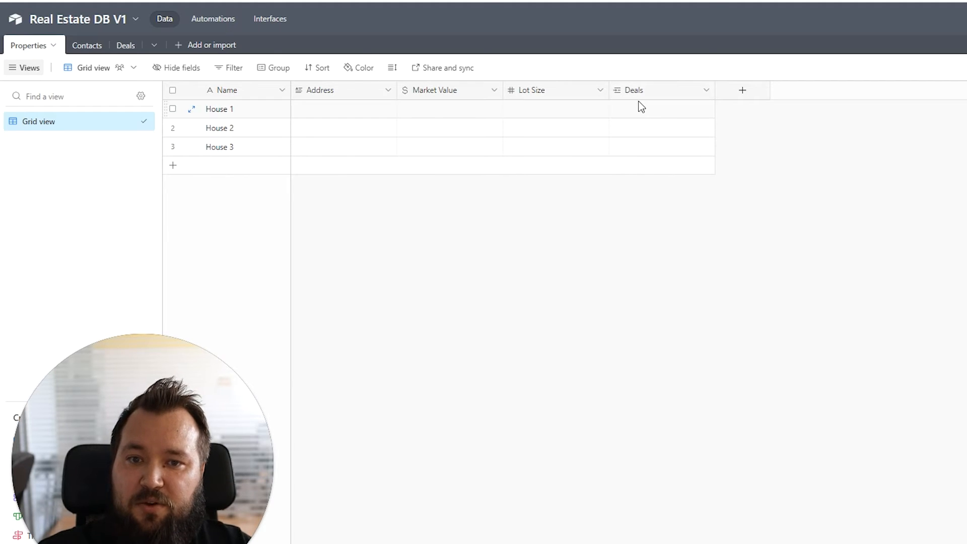
{"action": "left_click", "coordinate": [650, 110]}
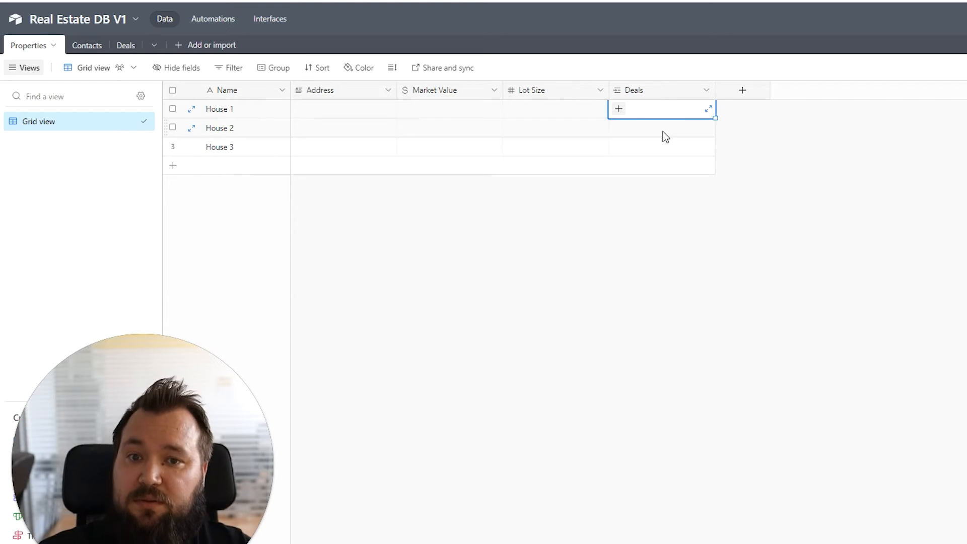
{"action": "left_click", "coordinate": [663, 132]}
{"action": "left_click", "coordinate": [672, 109]}
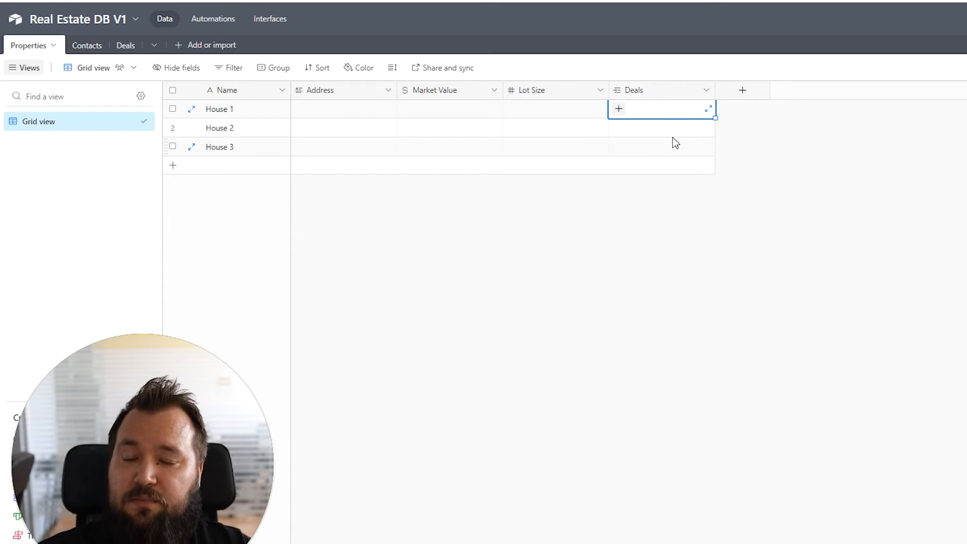
{"action": "left_click", "coordinate": [126, 45]}
{"action": "left_click", "coordinate": [360, 110]}
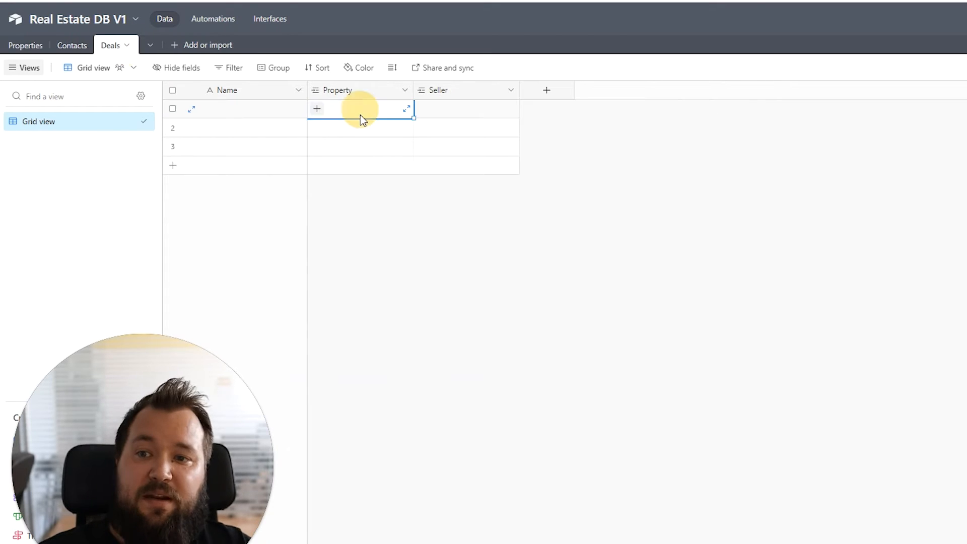
{"action": "left_click_drag", "start_coordinate": [360, 110], "coordinate": [361, 142]}
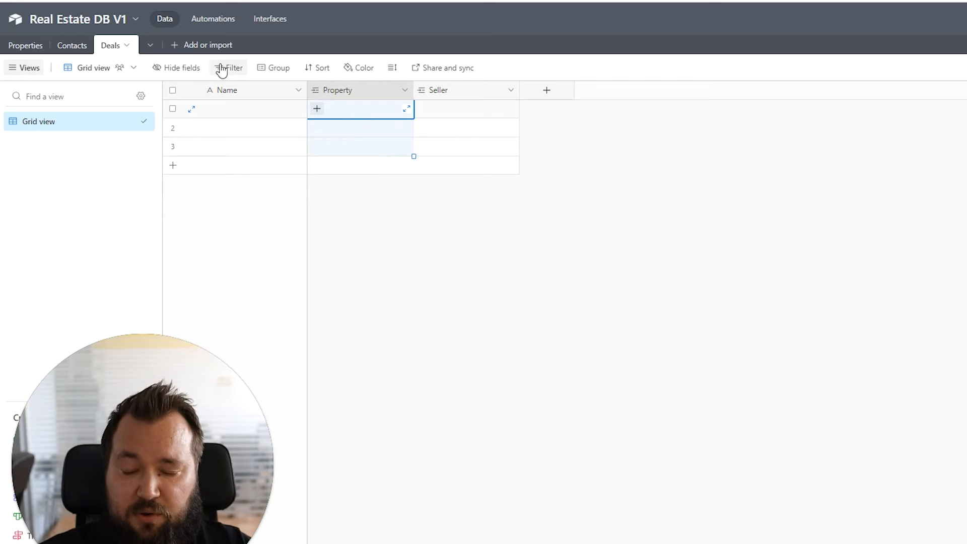
{"action": "left_click", "coordinate": [25, 45]}
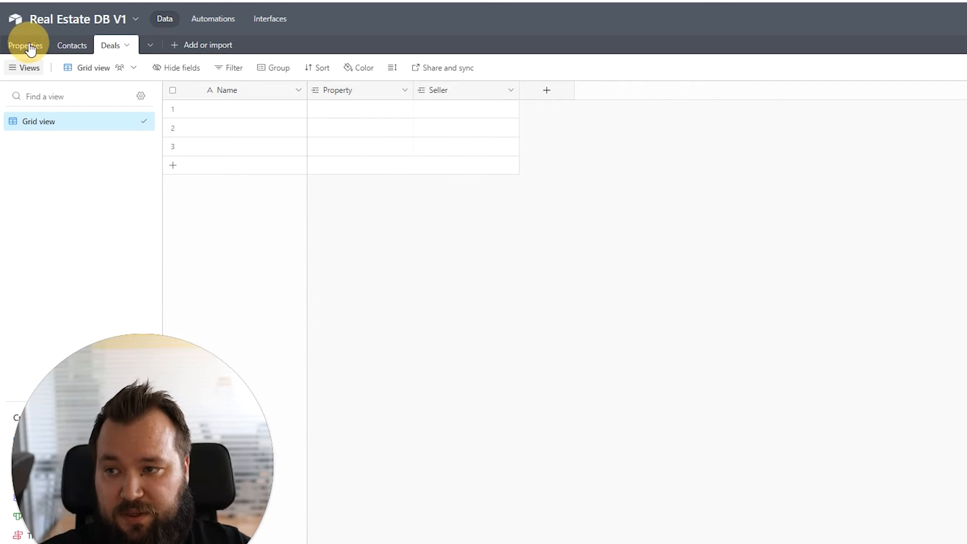
{"action": "left_click", "coordinate": [249, 110]}
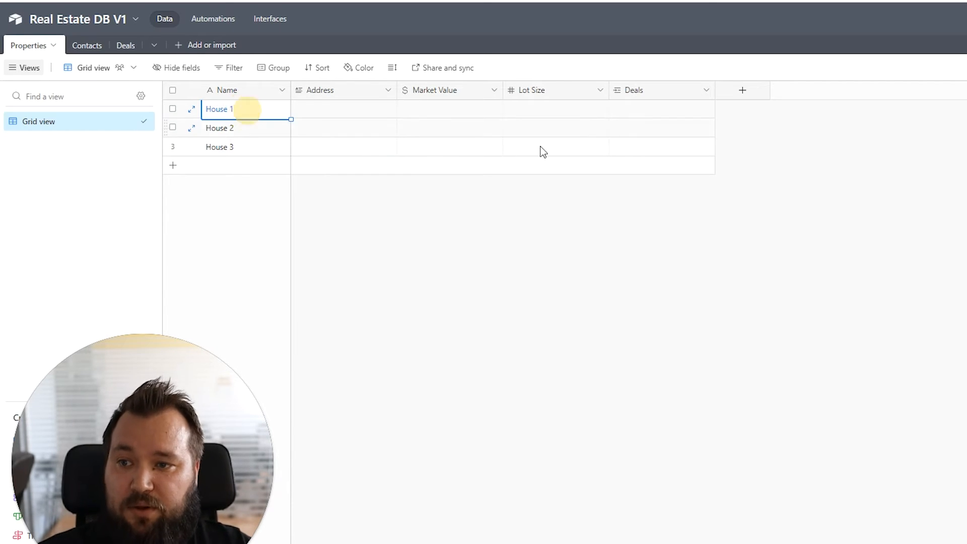
{"action": "left_click", "coordinate": [627, 110]}
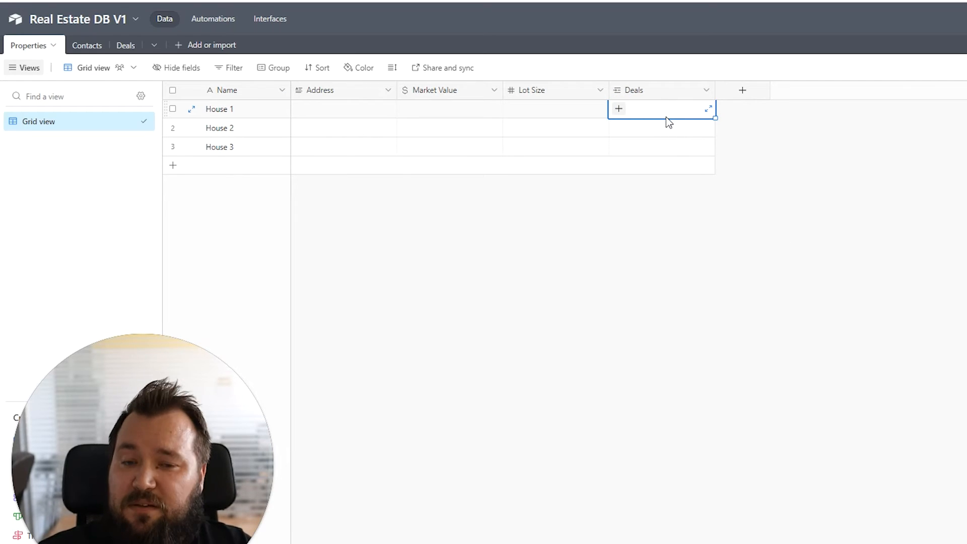
Compare the Seller field in the Deals table with the linked Deals field in the Contacts table.
{"action": "left_click", "coordinate": [125, 46]}
{"action": "left_click", "coordinate": [466, 108]}
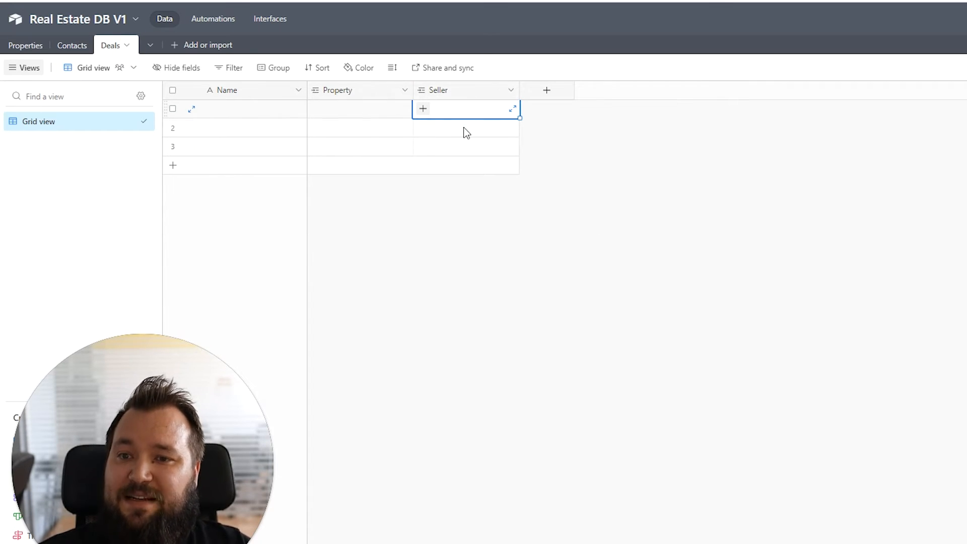
{"action": "left_click", "coordinate": [73, 45]}
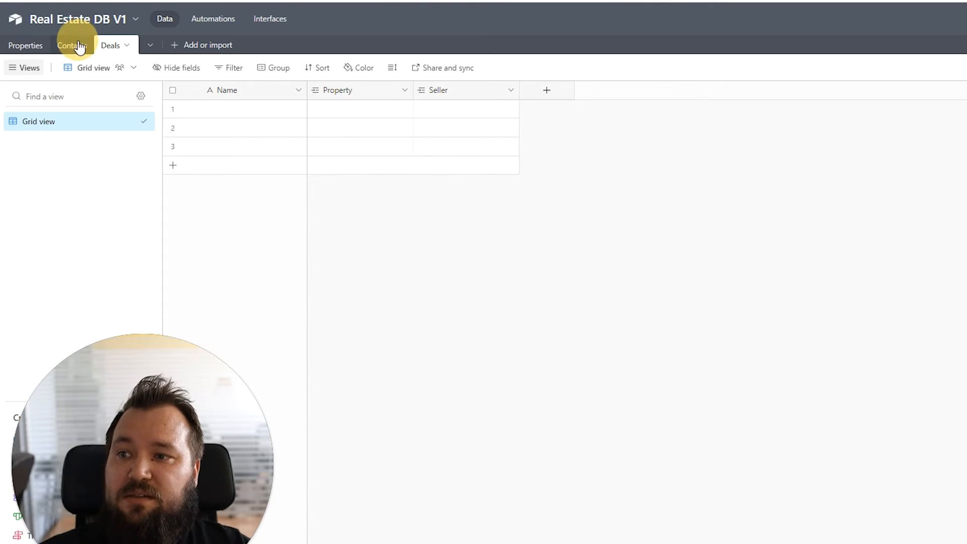
{"action": "left_click", "coordinate": [680, 108]}
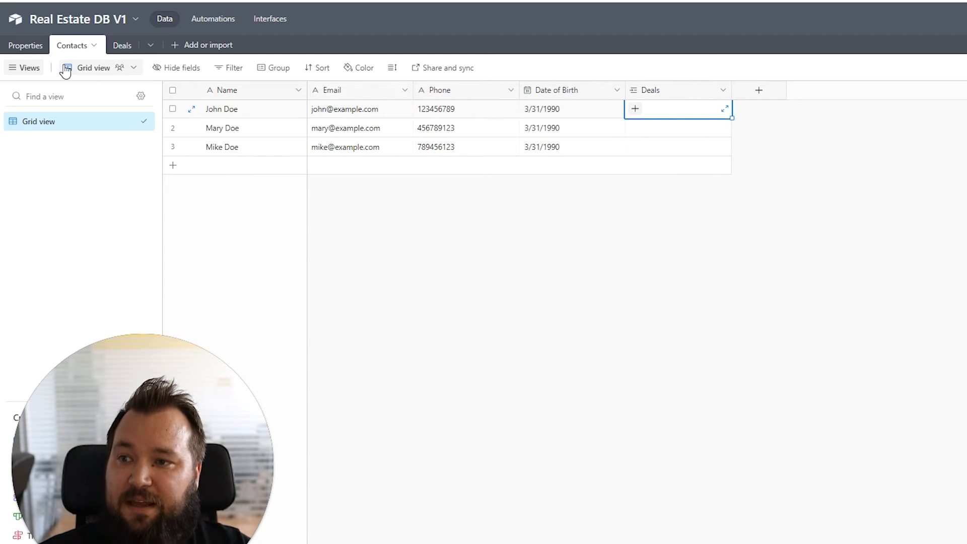
Rename the linked Deals field in the Contacts table to "Seller in Deals:".
{"action": "double_click", "coordinate": [662, 91]}
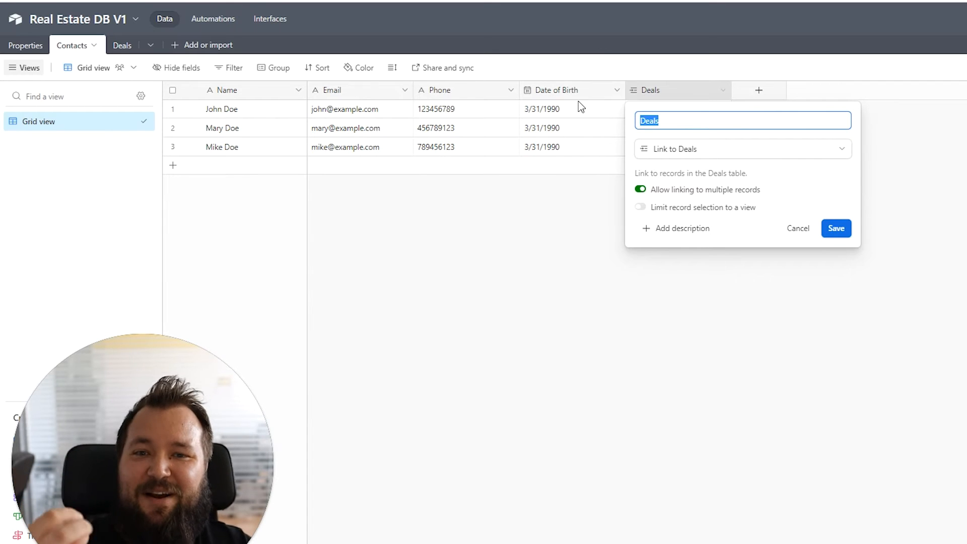
{"action": "double_click", "coordinate": [688, 122]}
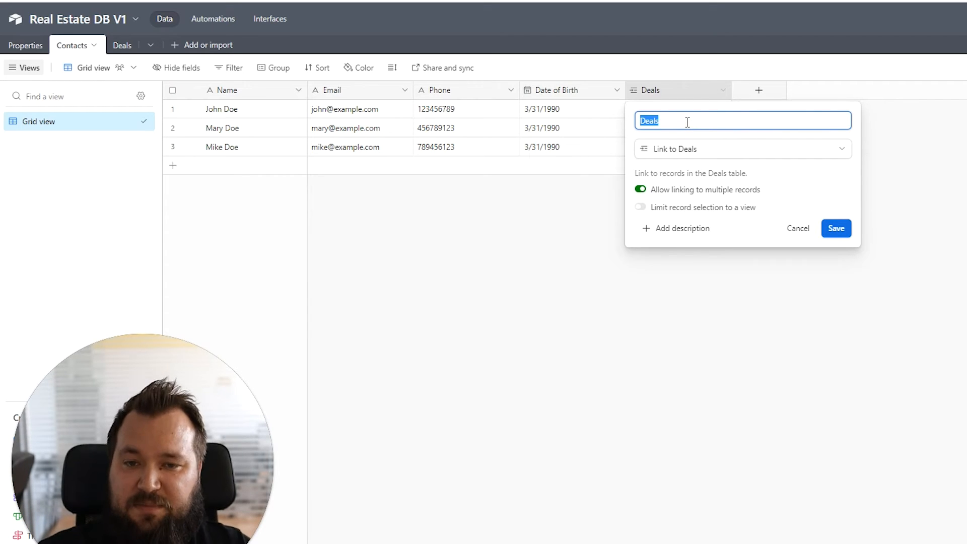
{"action": "type", "text": "S"}
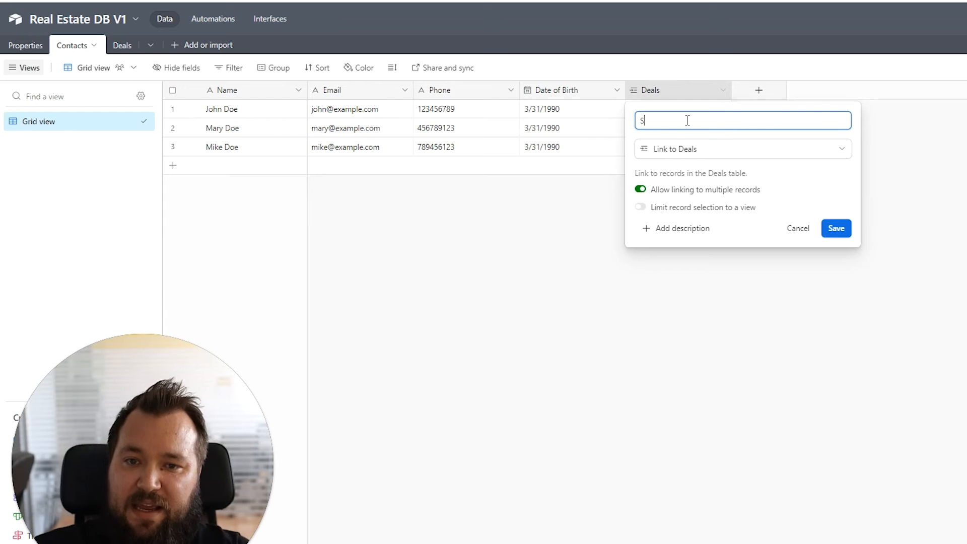
{"action": "type", "text": "eller in Deals"}
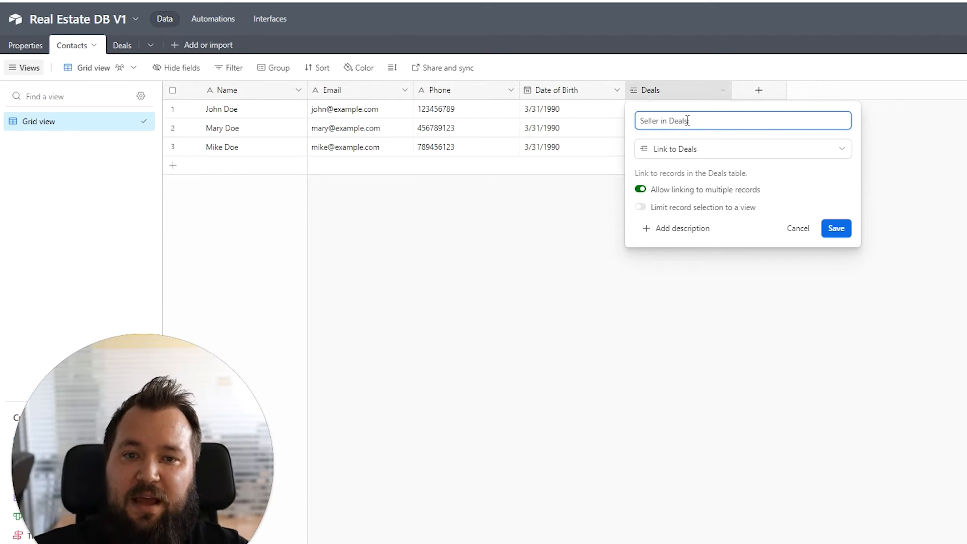
{"action": "mouse_move", "coordinate": [699, 123]}
{"action": "left_mouse_down"}
{"action": "mouse_move", "coordinate": [641, 122]}
{"action": "mouse_move", "coordinate": [732, 115]}
{"action": "mouse_move", "coordinate": [714, 121]}
{"action": "left_mouse_up"}
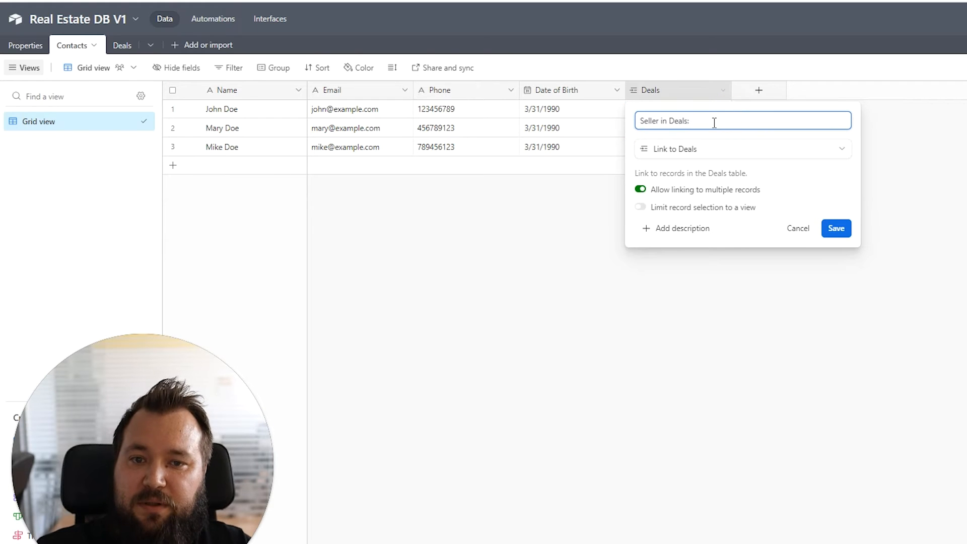
{"action": "left_click", "coordinate": [837, 229]}
{"action": "left_click", "coordinate": [677, 108]}
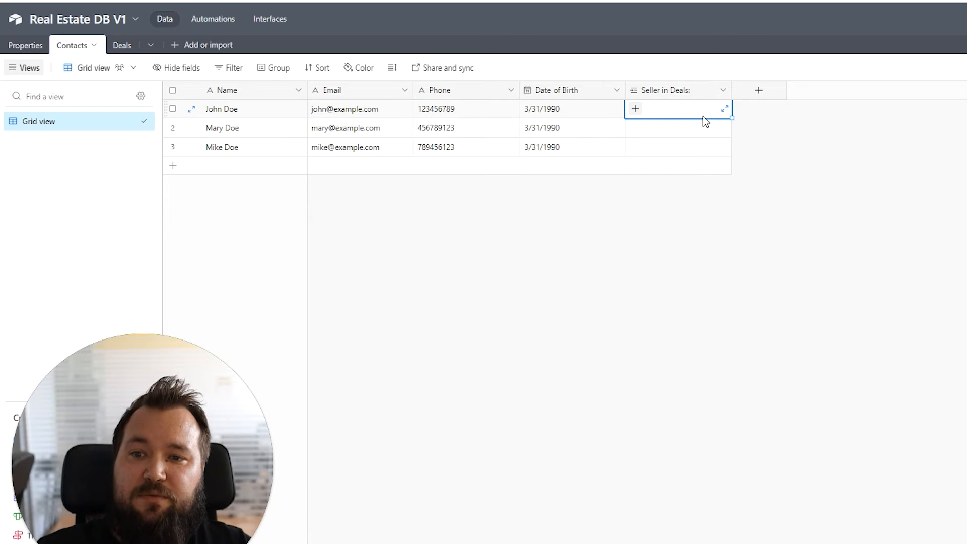
{"action": "left_click", "coordinate": [252, 114]}
{"action": "left_click", "coordinate": [673, 112]}
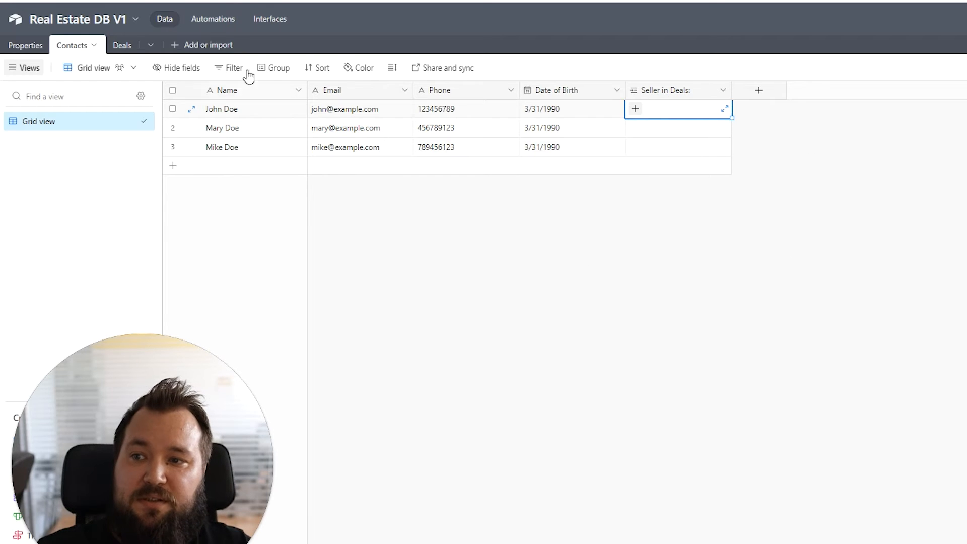
Create a Buyer field in the Deals table that links to the Contacts table.
{"action": "left_click", "coordinate": [122, 46]}
{"action": "left_click", "coordinate": [547, 90]}
{"action": "type", "text": "Buyer"}
{"action": "key", "text": "Tab"}
{"action": "left_click", "coordinate": [605, 174]}
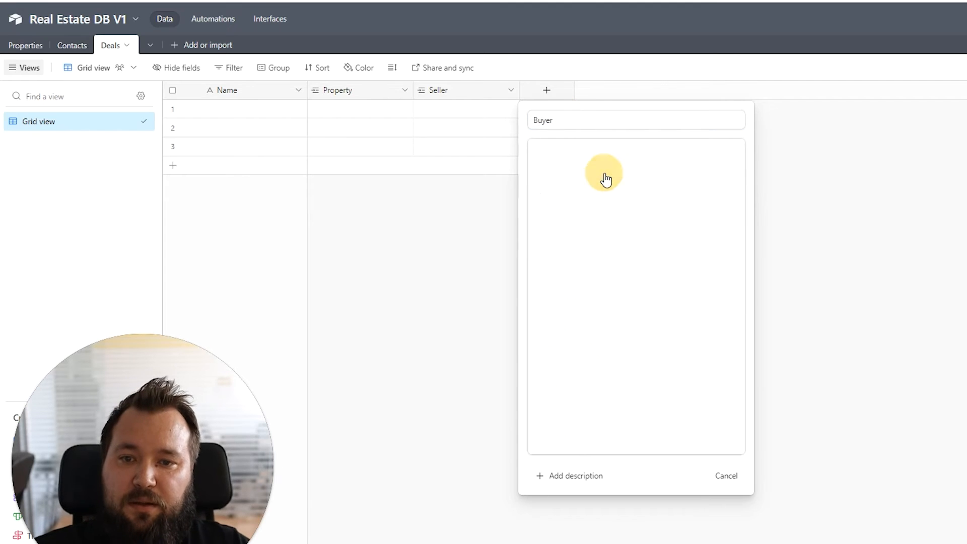
{"action": "left_click", "coordinate": [565, 195]}
{"action": "left_click", "coordinate": [630, 192]}
{"action": "left_click", "coordinate": [707, 231]}
{"action": "left_click", "coordinate": [542, 107]}
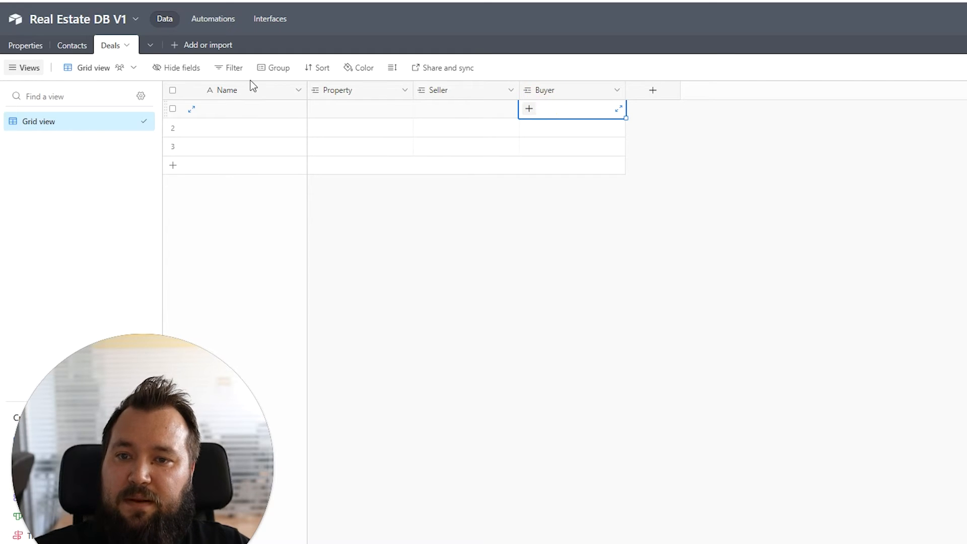
Compare the Seller and Buyer fields in the Deals table with the two linked deal fields in the Contacts table.
{"action": "left_click", "coordinate": [73, 44]}
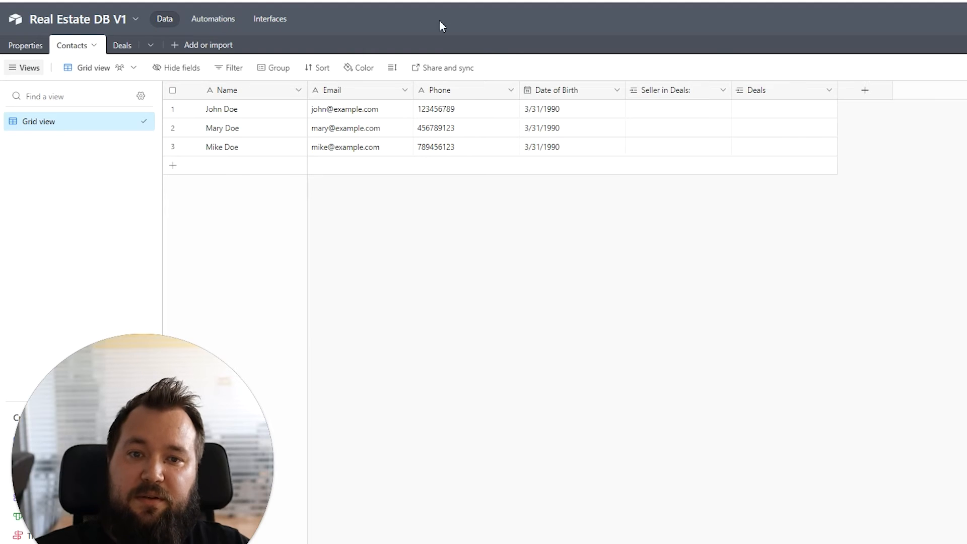
{"action": "left_click", "coordinate": [778, 117]}
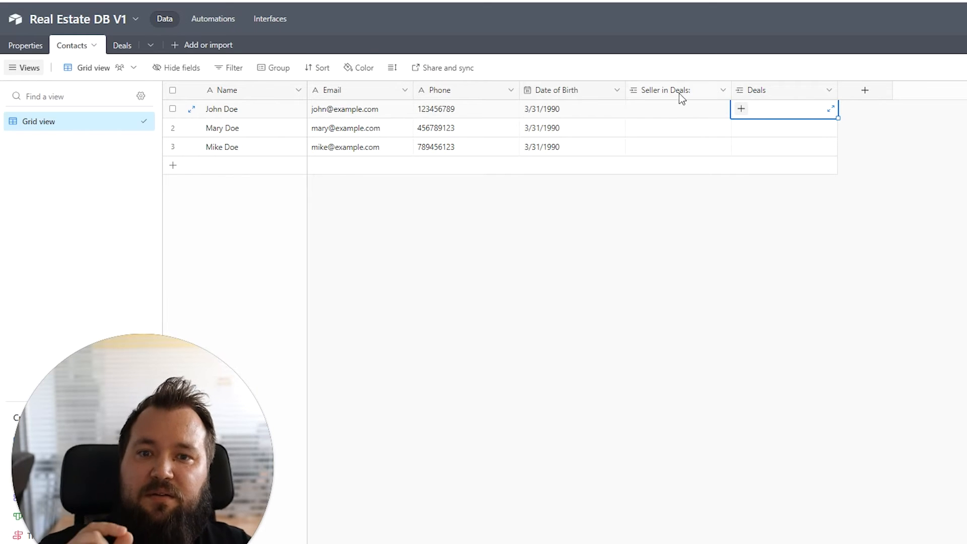
{"action": "left_click", "coordinate": [661, 114]}
{"action": "left_click", "coordinate": [122, 45]}
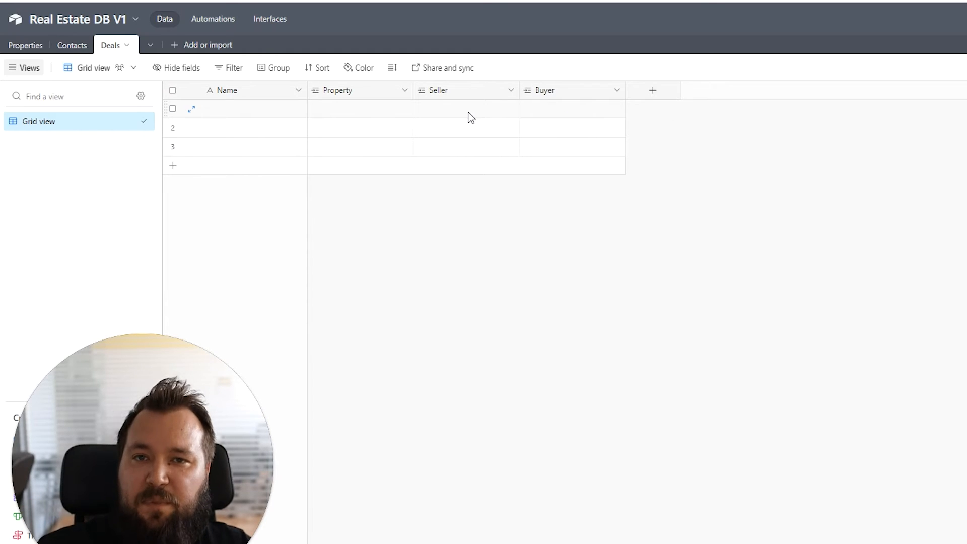
{"action": "left_click_drag", "start_coordinate": [471, 111], "coordinate": [478, 144]}
{"action": "left_click_drag", "start_coordinate": [549, 112], "coordinate": [553, 146]}
{"action": "left_click", "coordinate": [71, 43]}
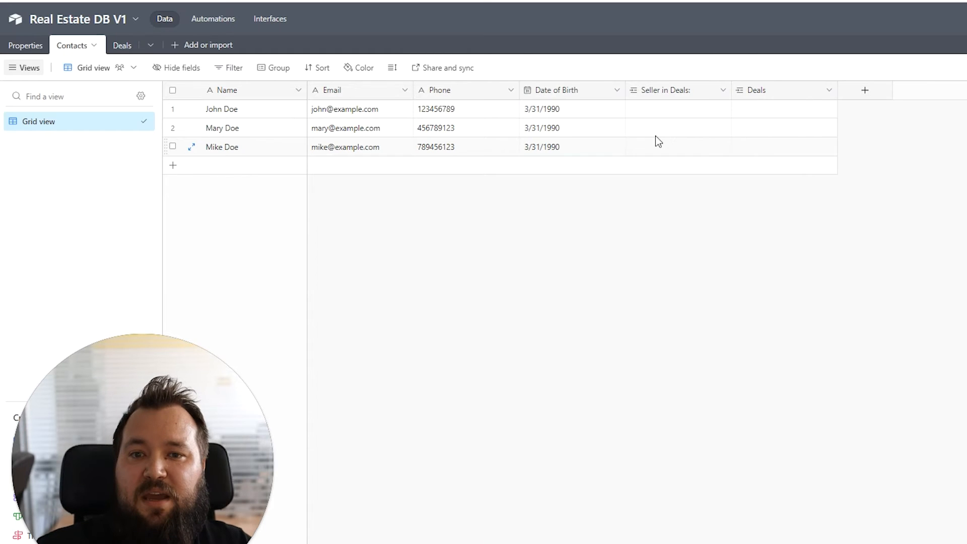
{"action": "left_click_drag", "start_coordinate": [665, 117], "coordinate": [770, 156]}
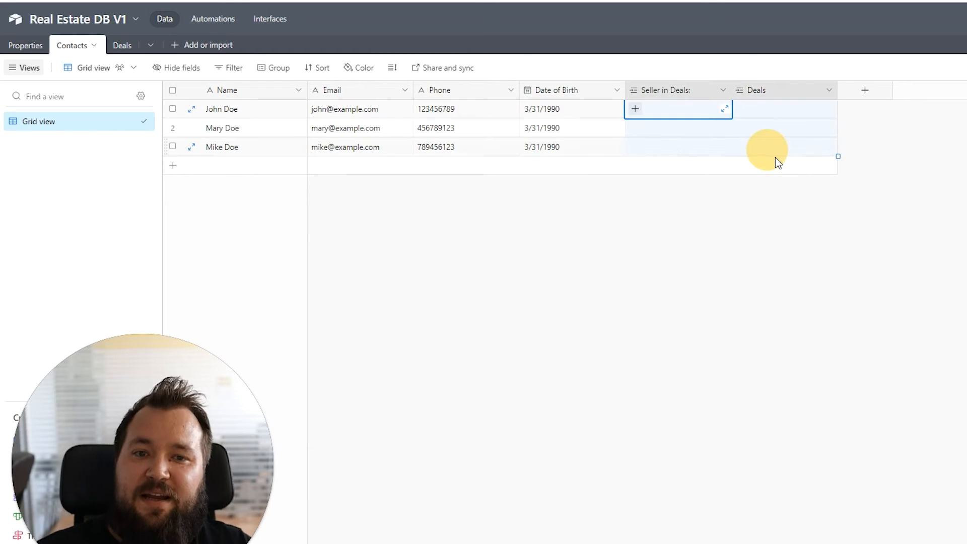
{"action": "left_click", "coordinate": [671, 227]}
{"action": "left_click_drag", "start_coordinate": [681, 114], "coordinate": [777, 124]}
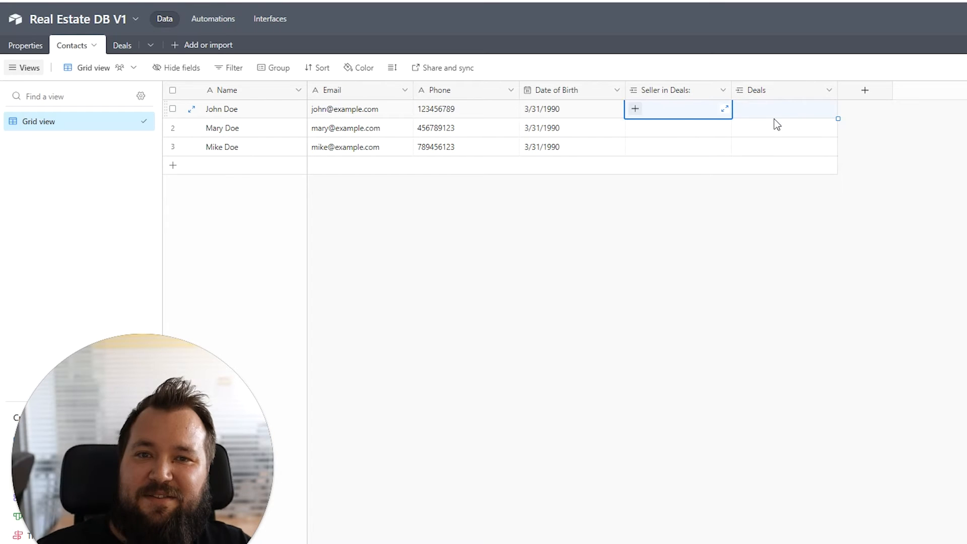
{"action": "left_click", "coordinate": [723, 134]}
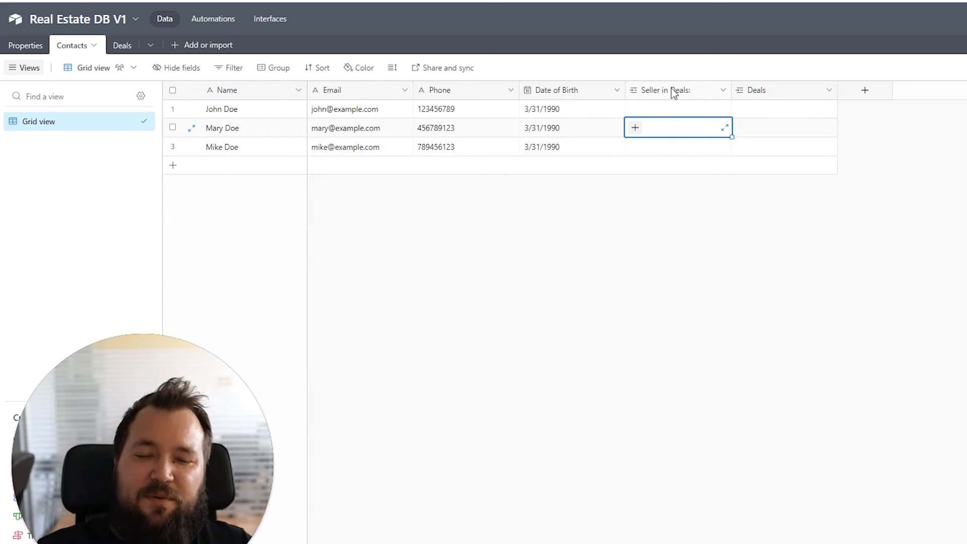
Rename the remaining Deals field in the Contacts table to "Buyer in Deals:" and turn off linking to multiple records.
{"action": "double_click", "coordinate": [761, 96]}
{"action": "type", "text": "Buyer in De"}
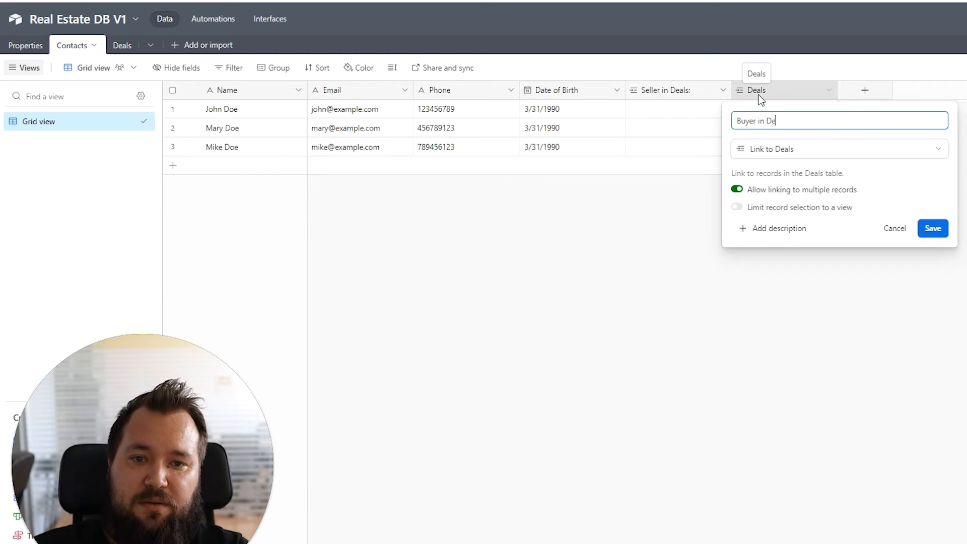
{"action": "type", "text": "als:"}
{"action": "left_click", "coordinate": [933, 228]}
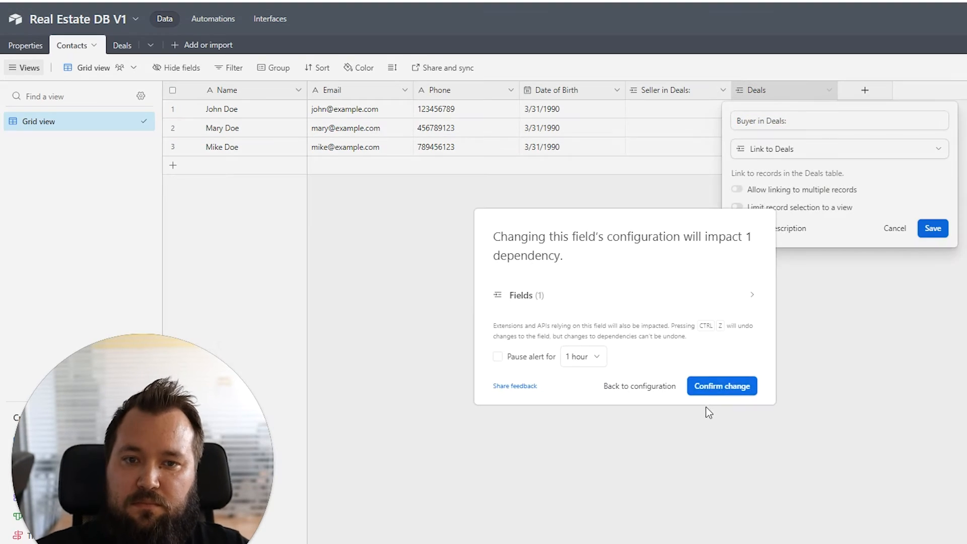
{"action": "left_click", "coordinate": [718, 393]}
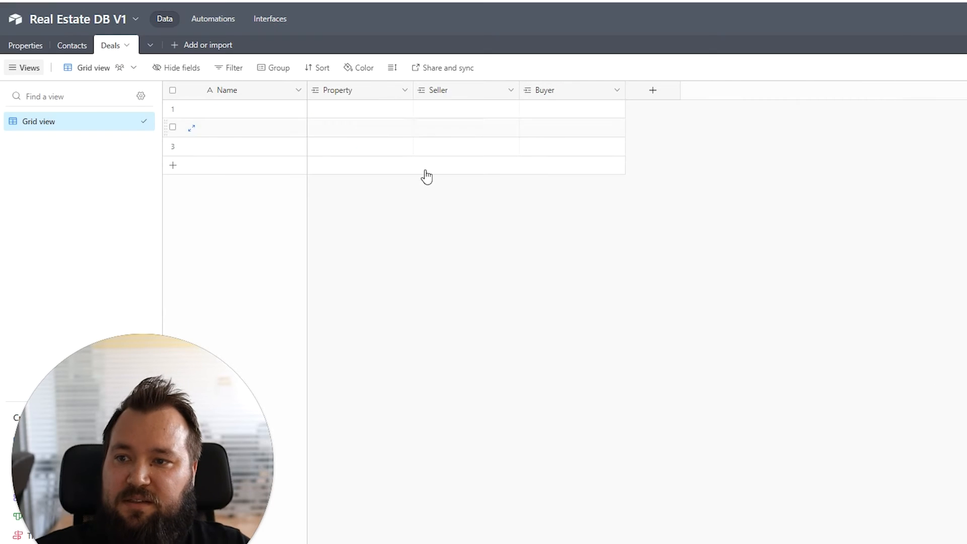
Delete the second and third empty records from the Deals table.
{"action": "left_click_drag", "start_coordinate": [307, 93], "coordinate": [287, 98]}
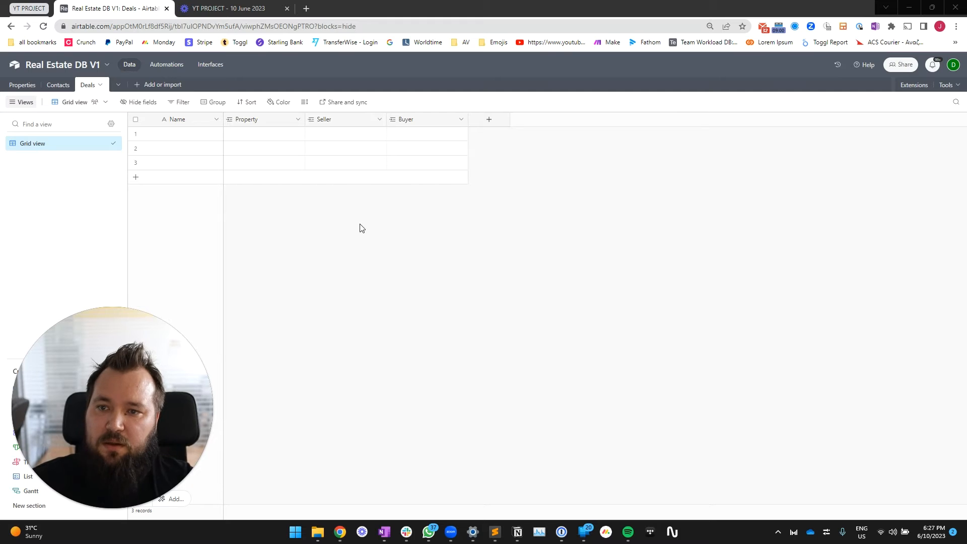
{"action": "left_click", "coordinate": [136, 162]}
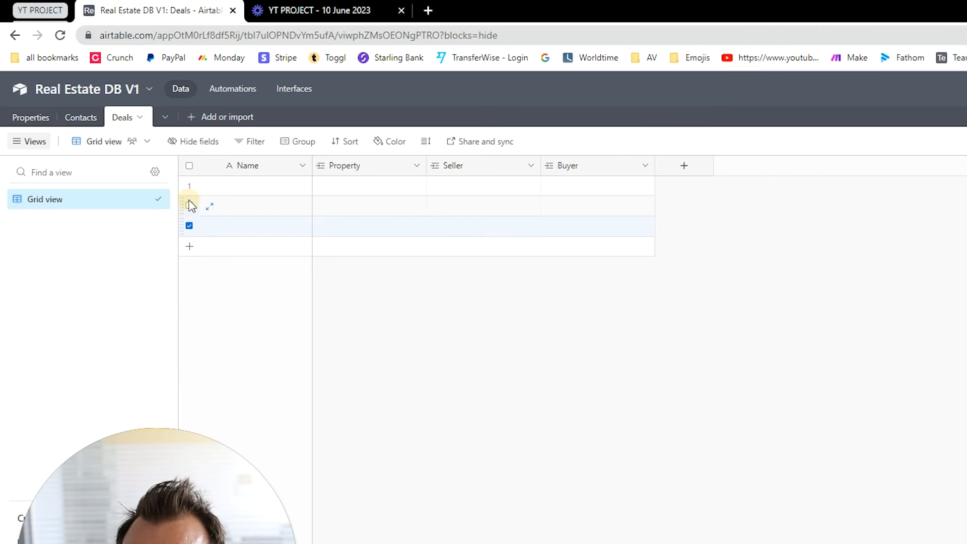
{"action": "left_click", "coordinate": [189, 205]}
{"action": "right_click", "coordinate": [260, 207]}
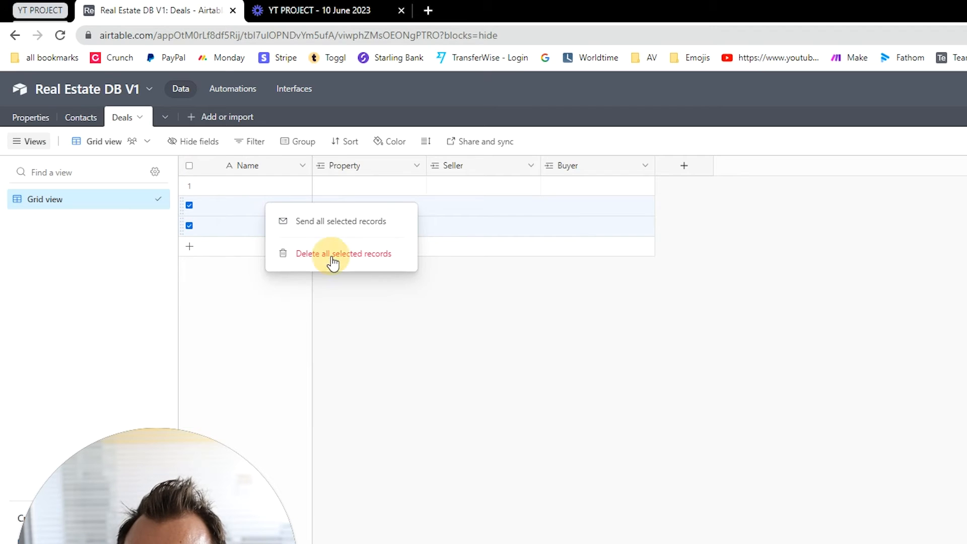
{"action": "left_click", "coordinate": [330, 258]}
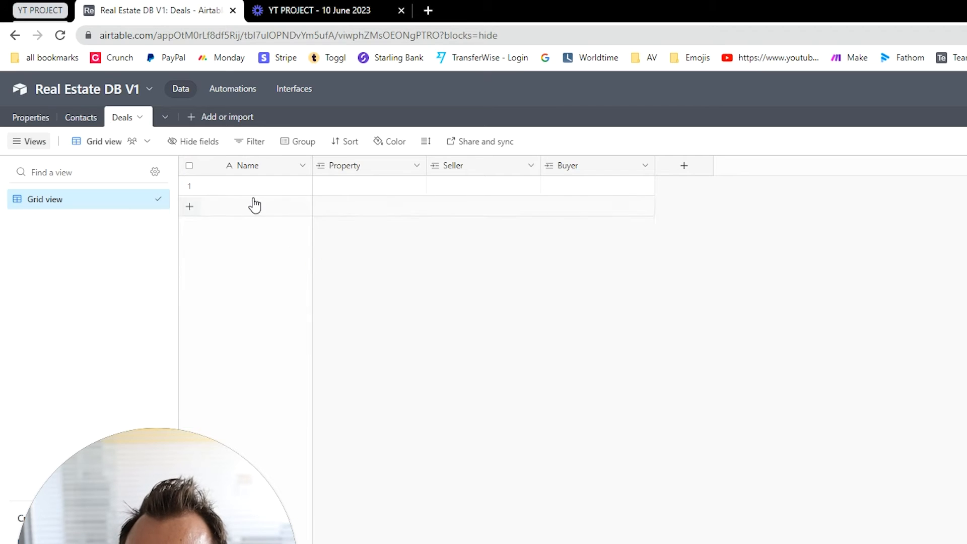
Enter the street address with ZIP code and a market value of 500,000 for House 1 in the Properties table.
{"action": "left_click", "coordinate": [31, 119]}
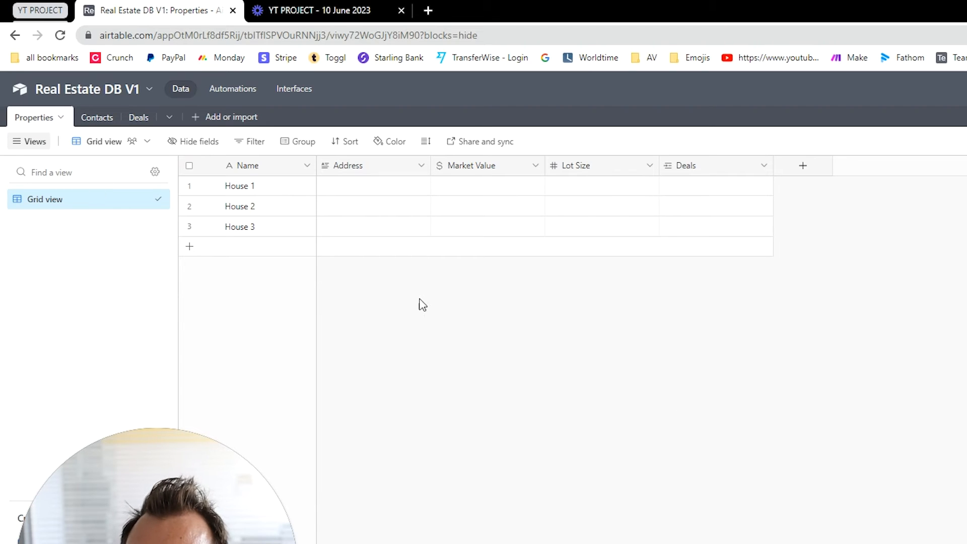
{"action": "left_click", "coordinate": [394, 194]}
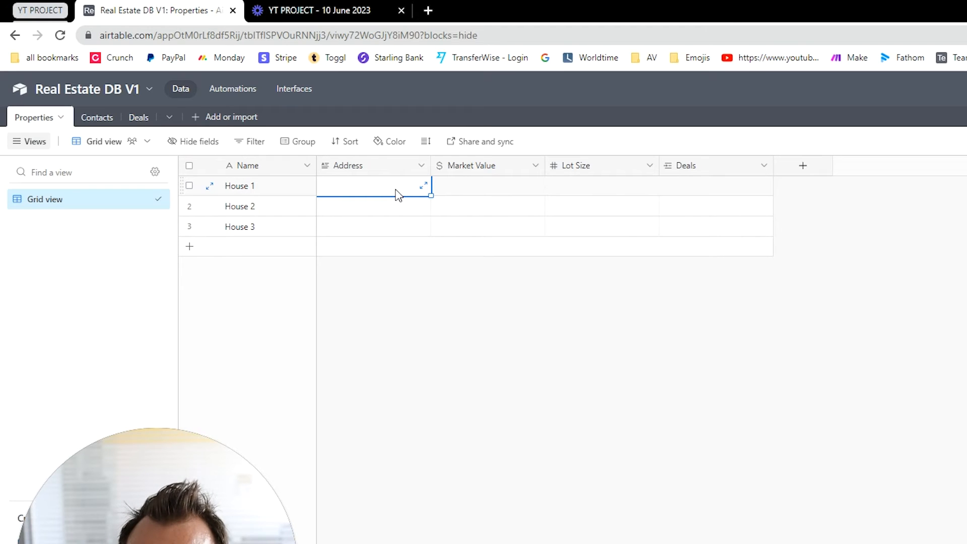
{"action": "type", "text": "123"}
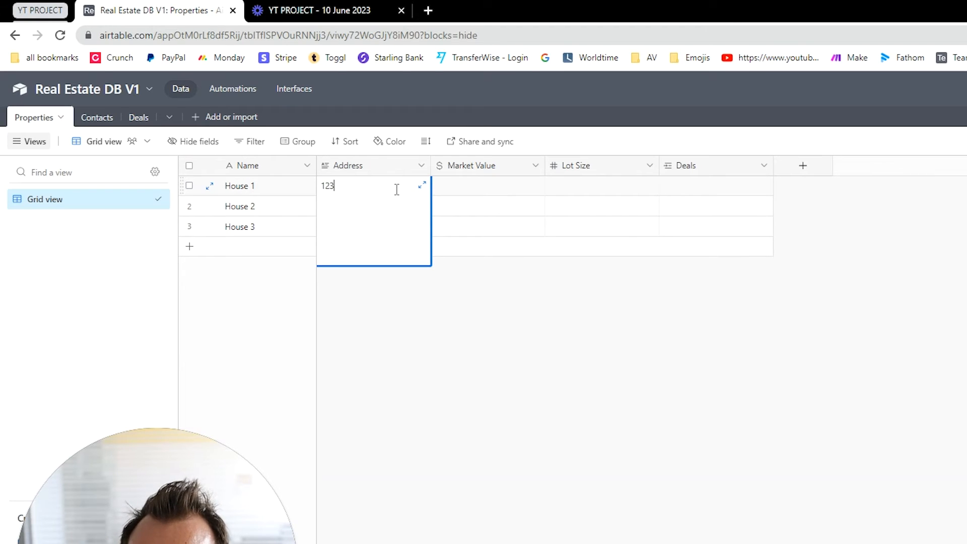
{"action": "type", "text": " Market R"}
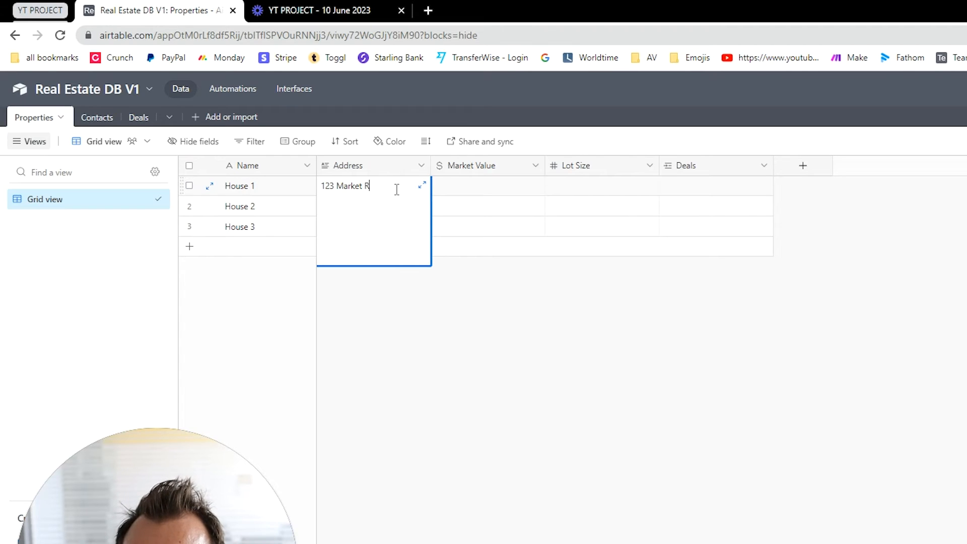
{"action": "type", "text": "d, Sacramento, CA"}
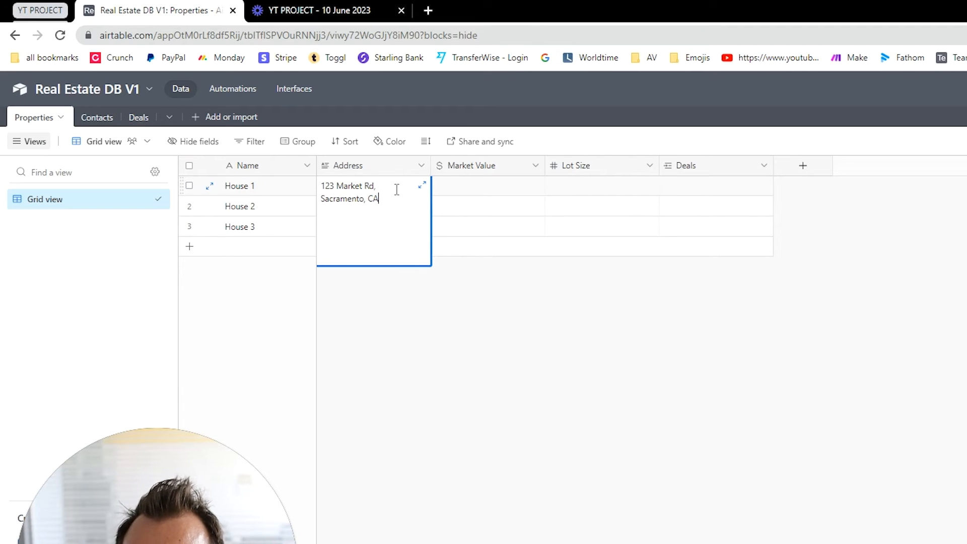
{"action": "type", "text": ", 90111"}
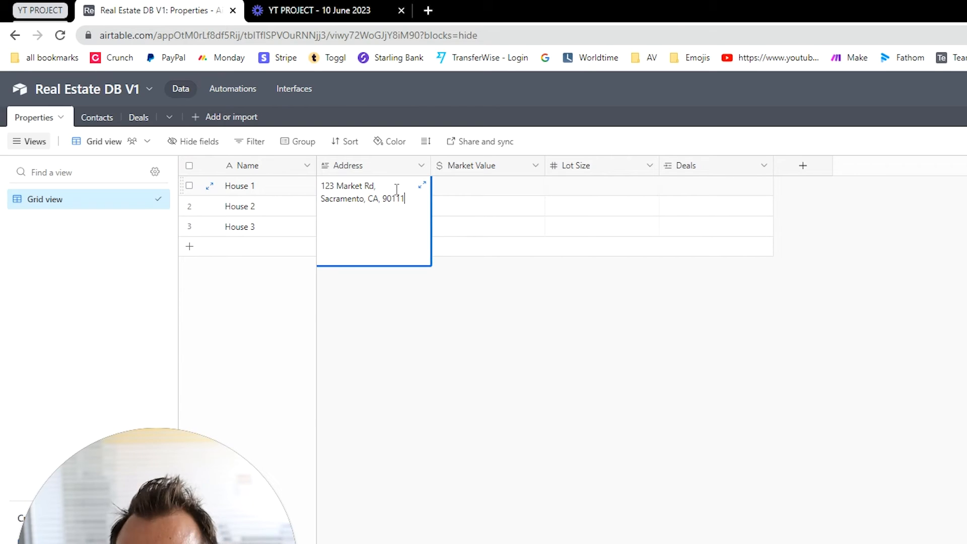
{"action": "key", "text": "Tab"}
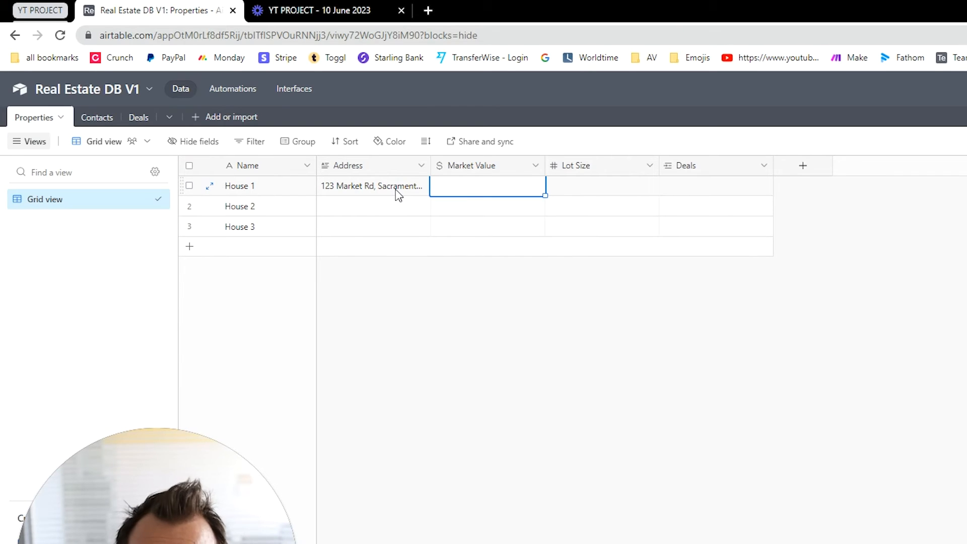
{"action": "type", "text": "500,000"}
{"action": "key", "text": "Return"}
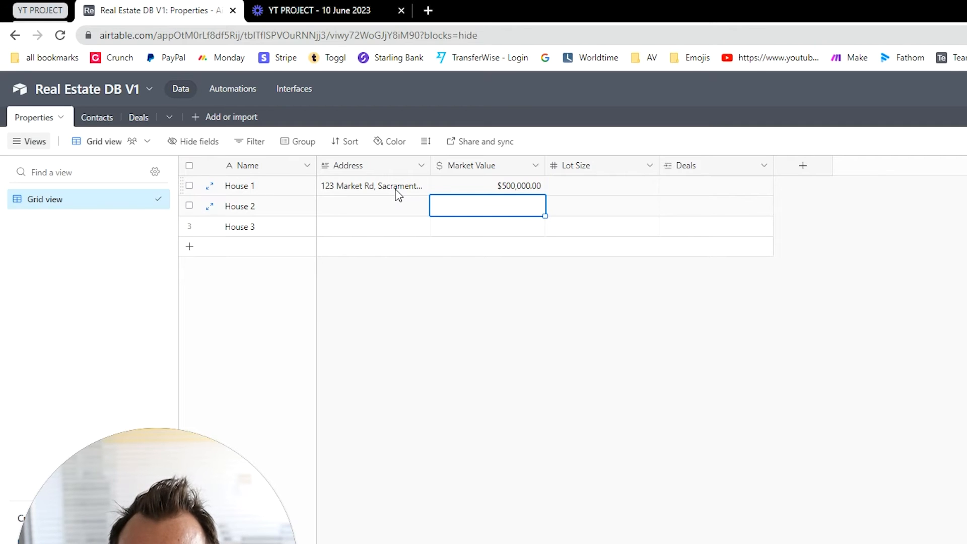
{"action": "left_click", "coordinate": [604, 191]}
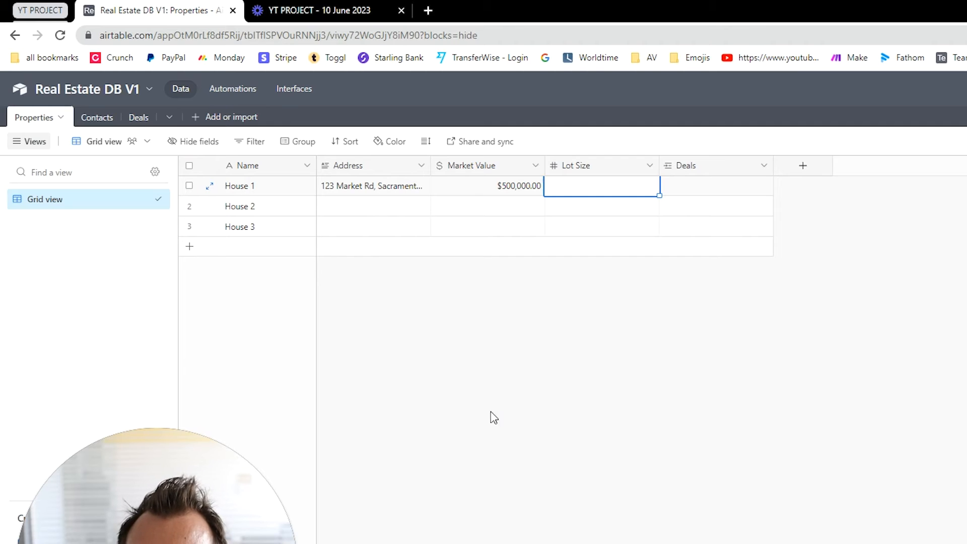
{"action": "left_click", "coordinate": [139, 118]}
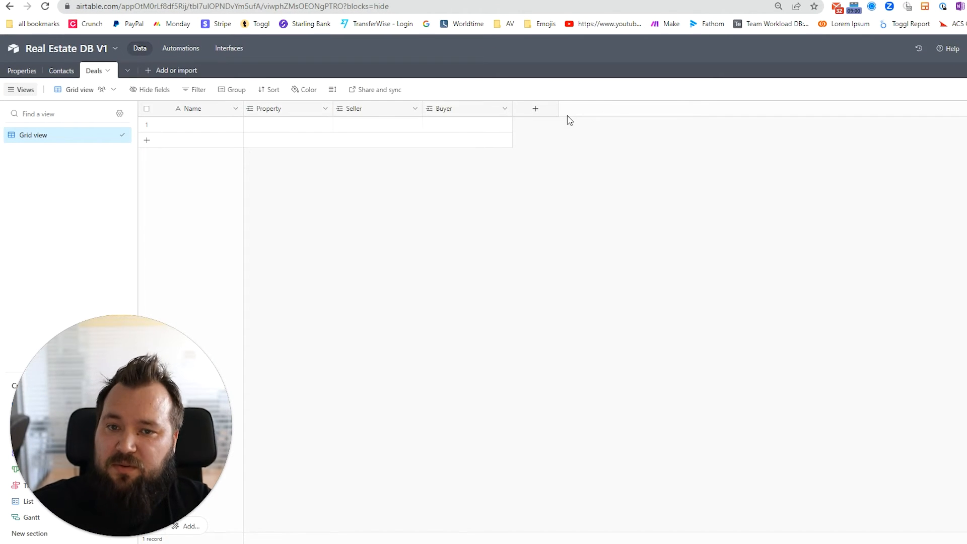
{"action": "left_click", "coordinate": [535, 109]}
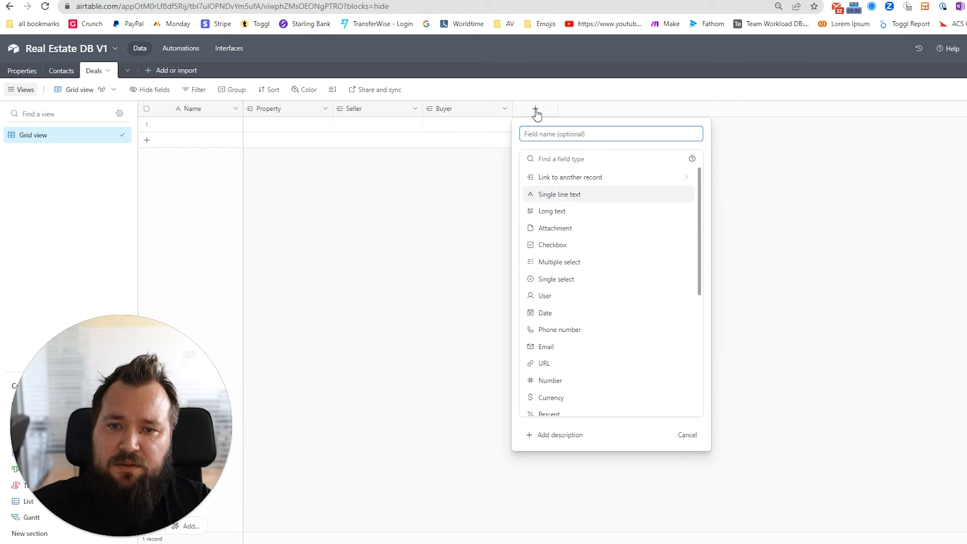
{"action": "left_click", "coordinate": [431, 176]}
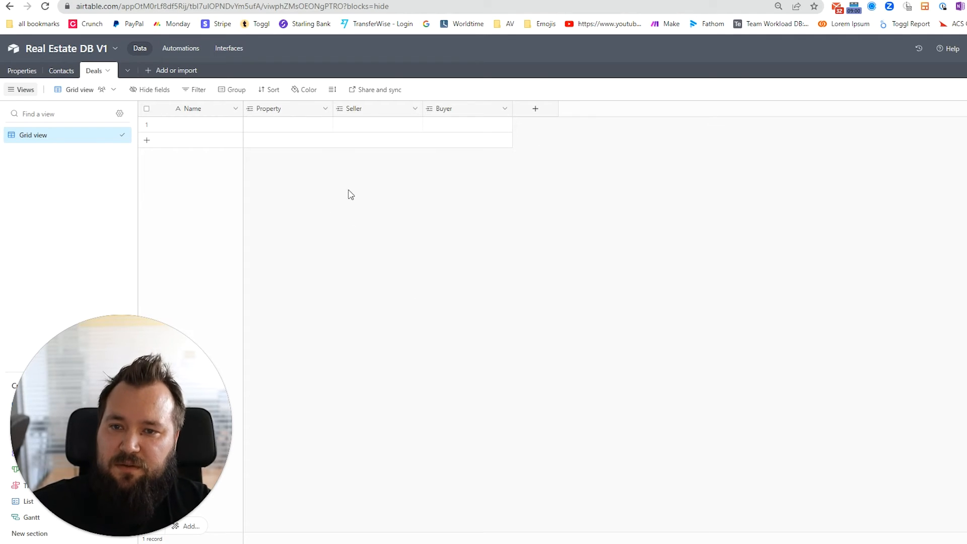
Add a lookup field to the Deals table that pulls Market Value from the linked Property records.
{"action": "right_click", "coordinate": [282, 109]}
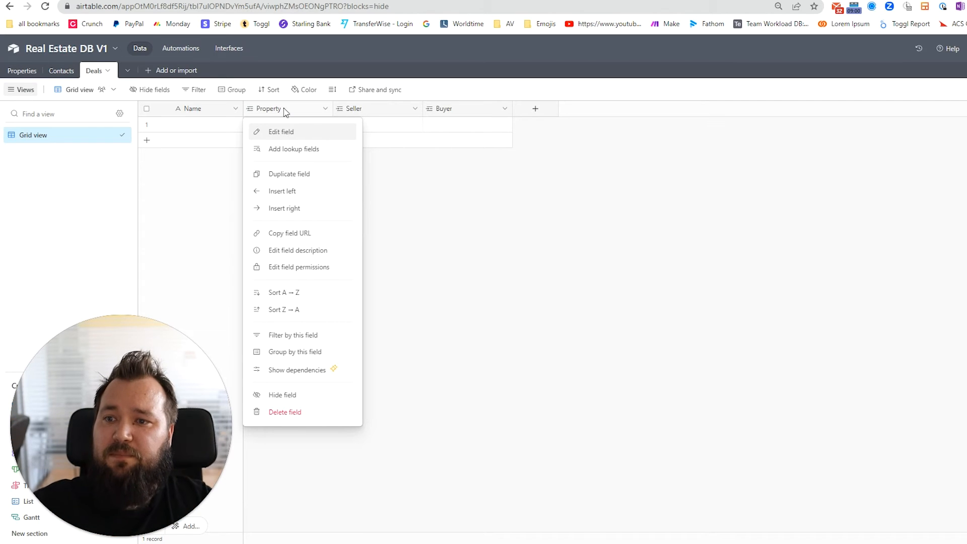
{"action": "left_click", "coordinate": [280, 150]}
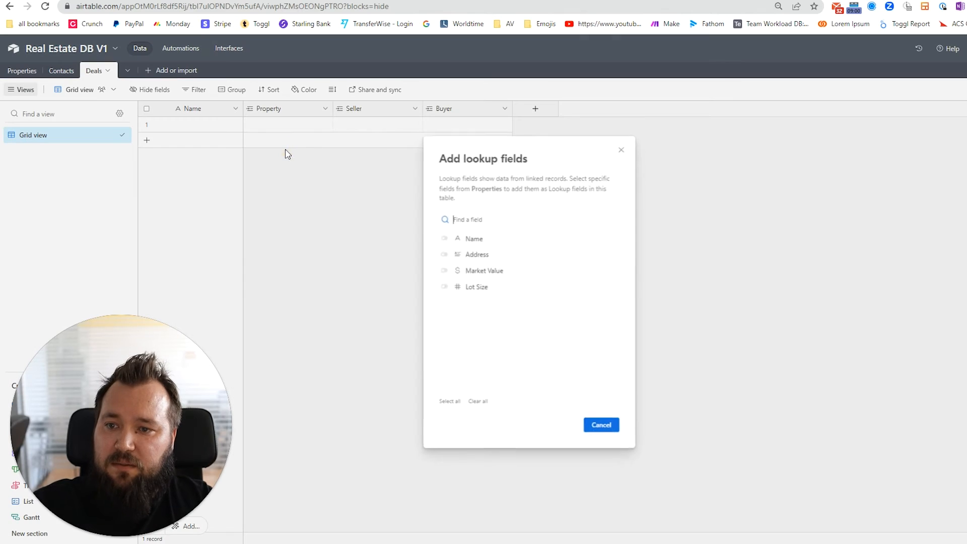
{"action": "left_click", "coordinate": [446, 272]}
{"action": "left_click", "coordinate": [608, 424]}
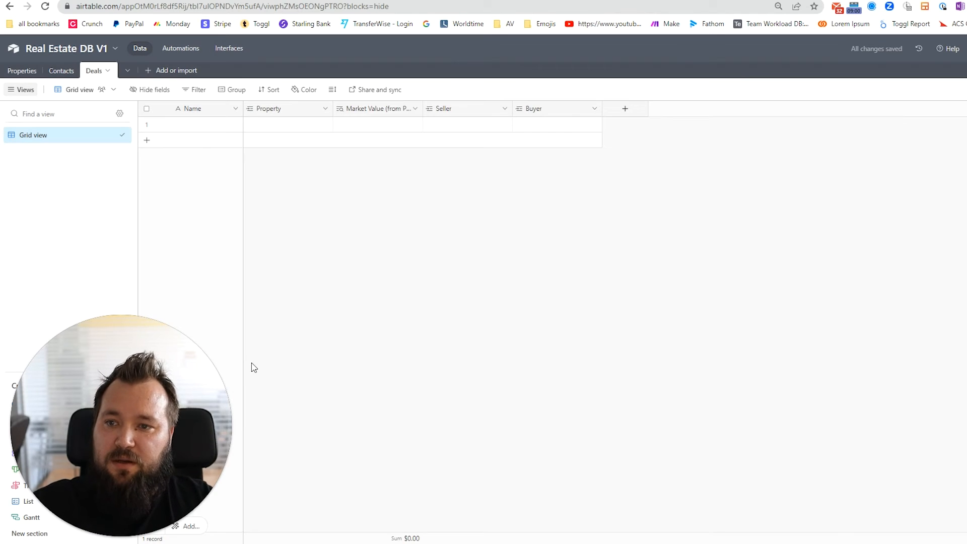
Link House 1 as the property of the first deal and check its looked-up market value.
{"action": "left_click", "coordinate": [266, 126]}
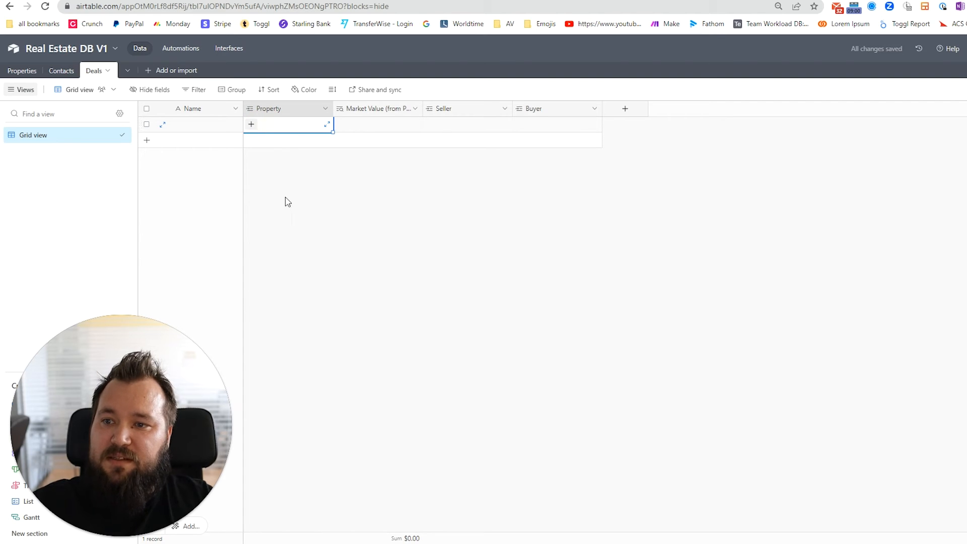
{"action": "left_click", "coordinate": [252, 124]}
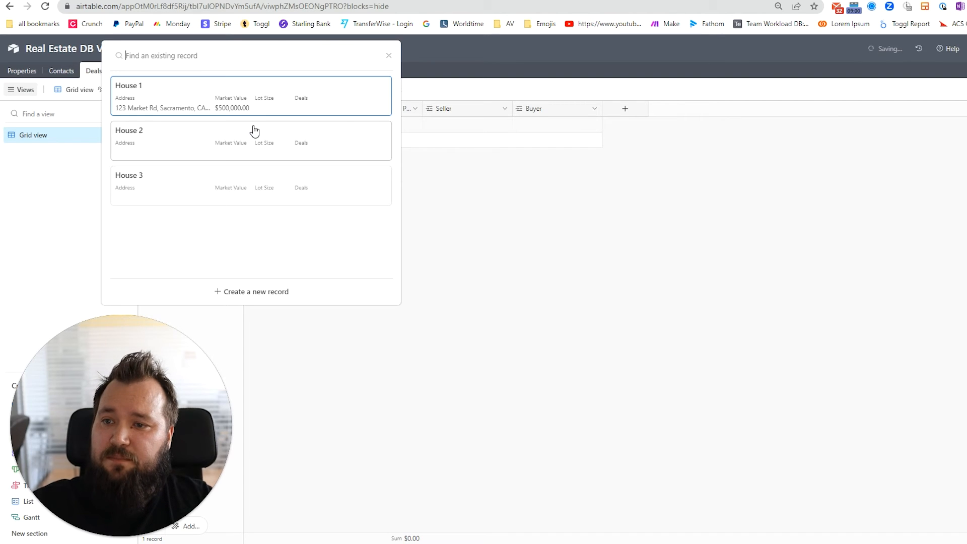
{"action": "left_click", "coordinate": [154, 94]}
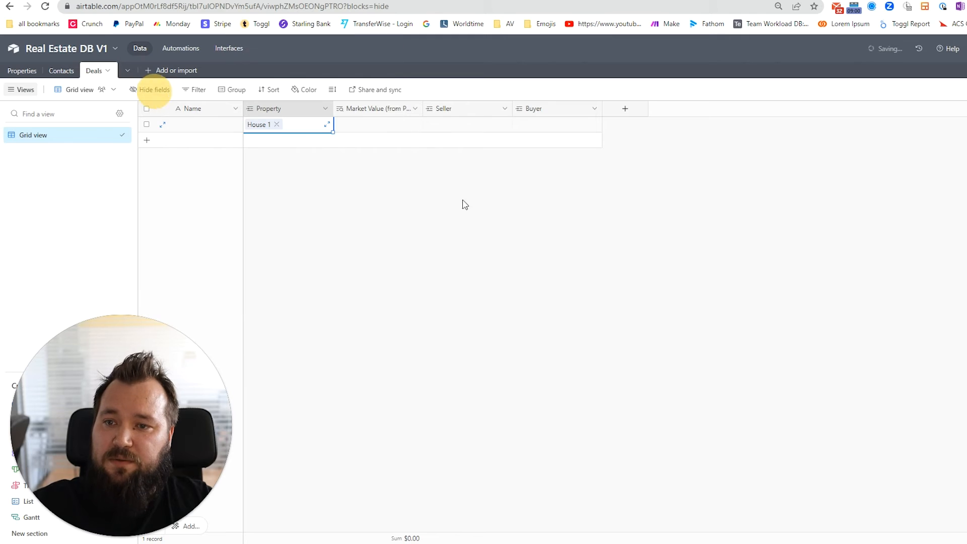
{"action": "left_click", "coordinate": [403, 129]}
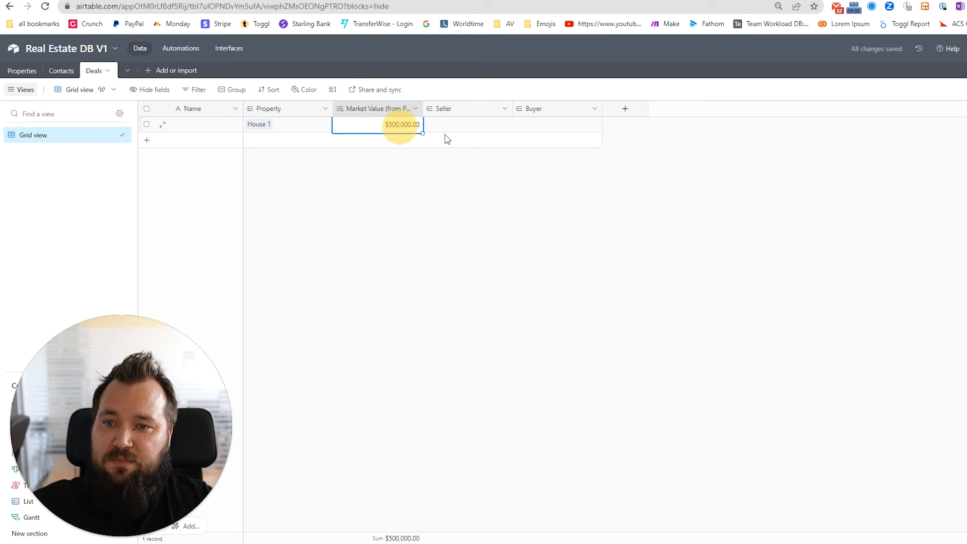
Move the market value lookup field after Buyer in the Deals table and rename it "Market Value".
{"action": "left_click_drag", "start_coordinate": [360, 113], "coordinate": [595, 109]}
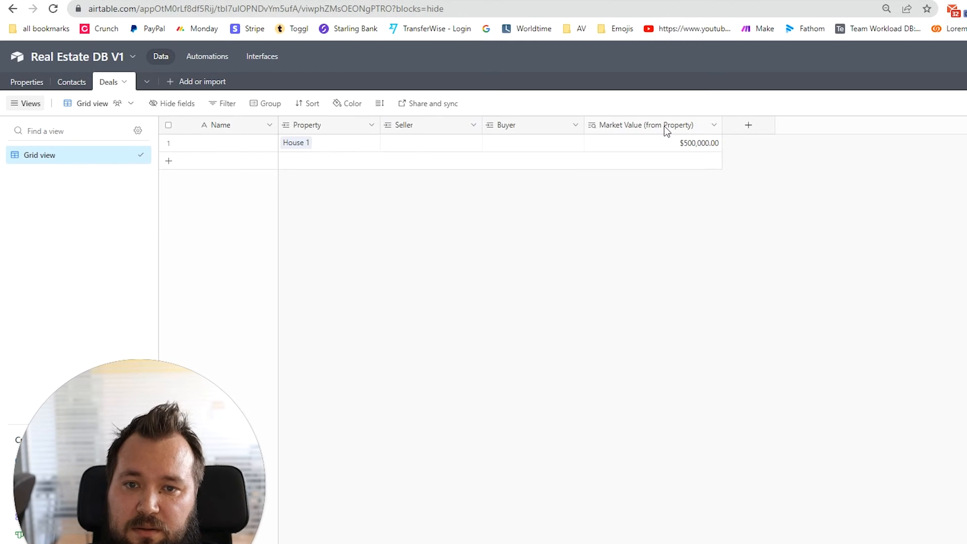
{"action": "double_click", "coordinate": [666, 126]}
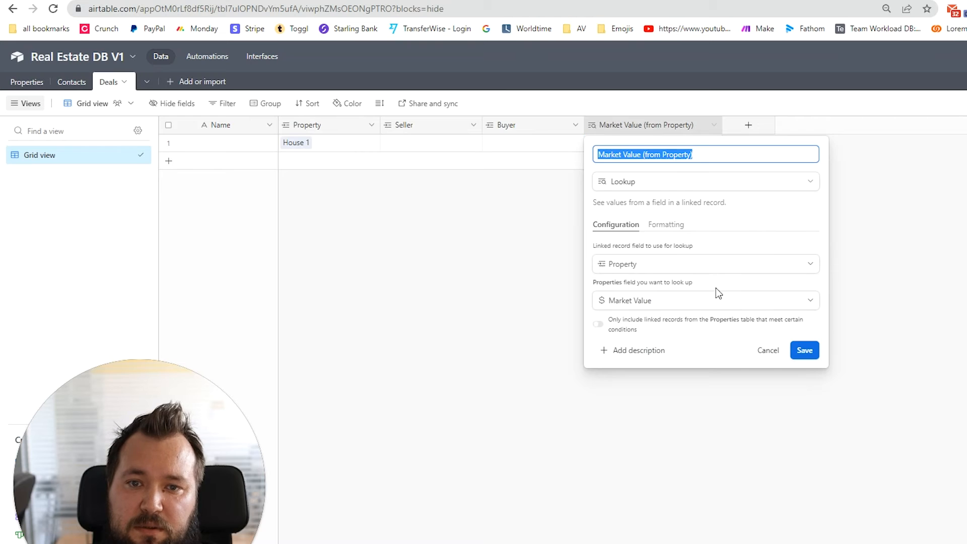
{"action": "left_click_drag", "start_coordinate": [706, 154], "coordinate": [645, 156]}
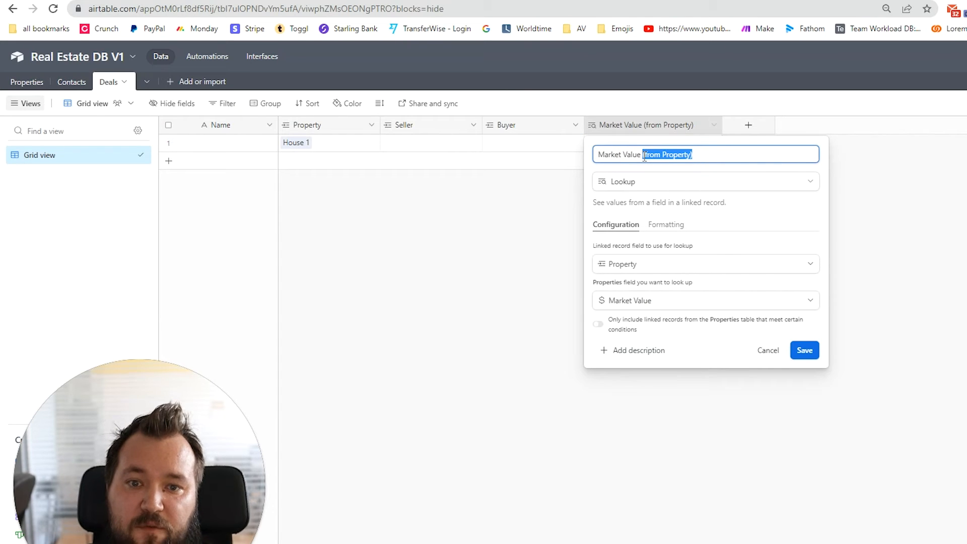
{"action": "key", "text": "BackSpace"}
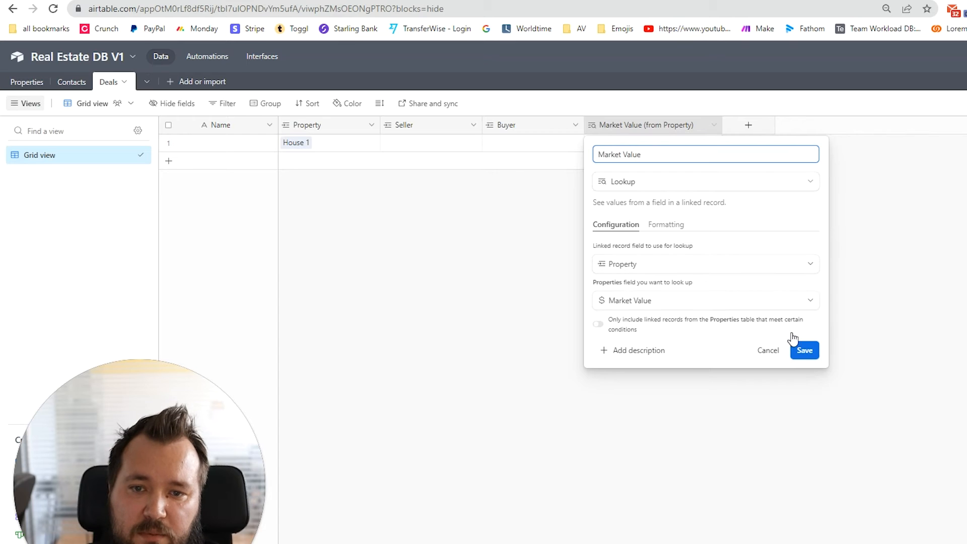
{"action": "left_click", "coordinate": [804, 350]}
{"action": "left_click_drag", "start_coordinate": [722, 125], "coordinate": [700, 130]}
Set the currency precision of the Market Value lookup field to $1 and narrow its column slightly.
{"action": "double_click", "coordinate": [655, 128]}
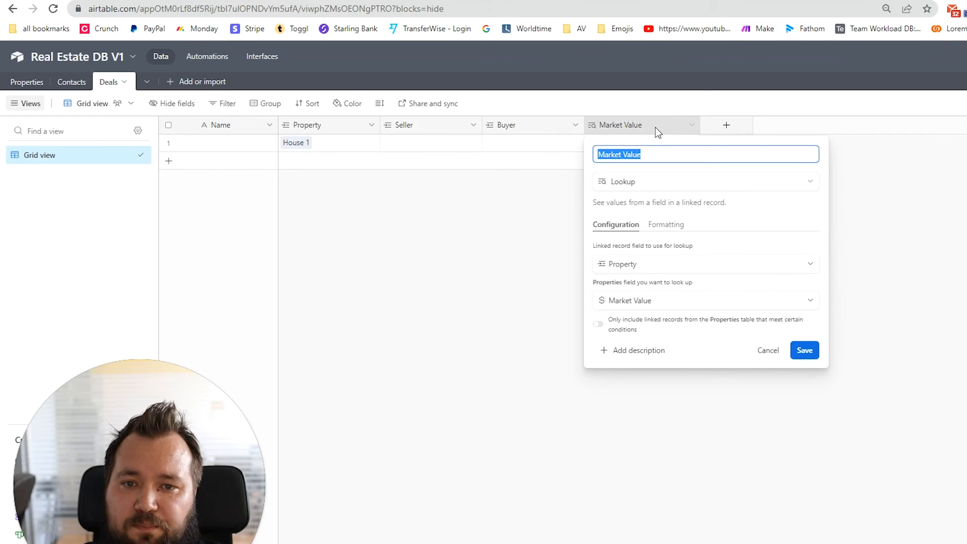
{"action": "left_click", "coordinate": [665, 227]}
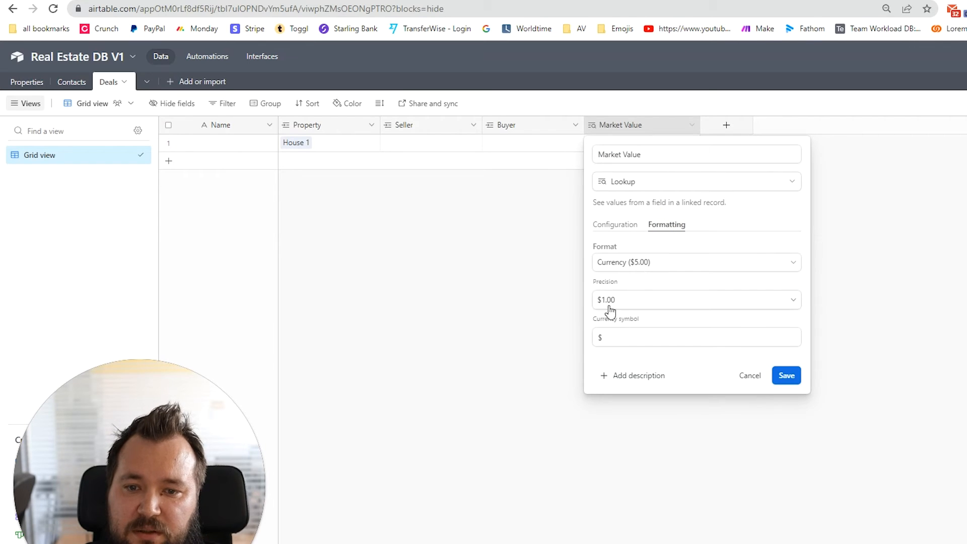
{"action": "left_click", "coordinate": [614, 303]}
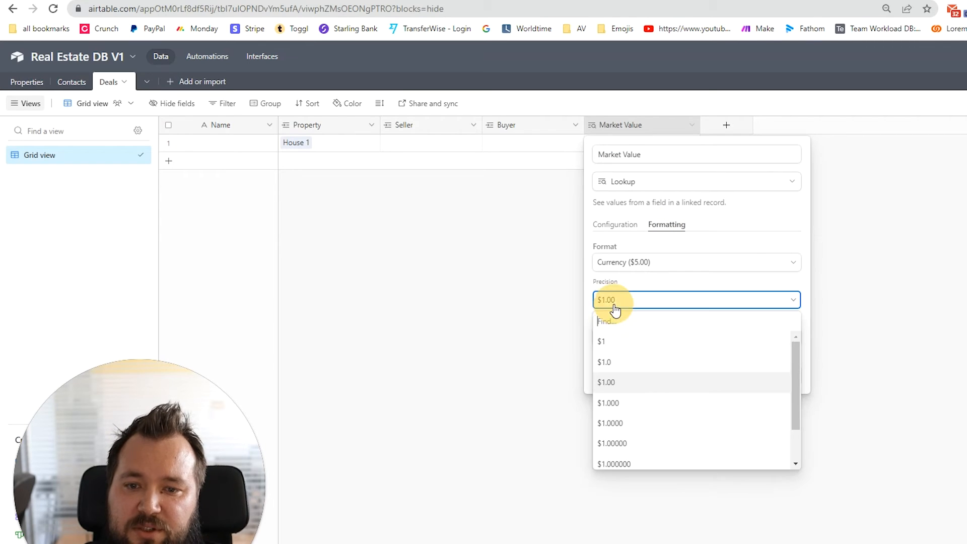
{"action": "left_click", "coordinate": [611, 342]}
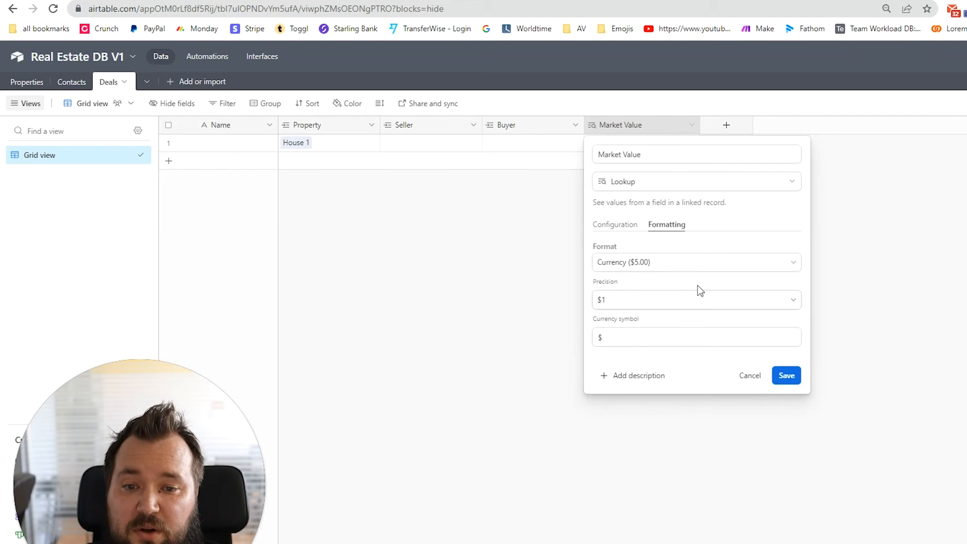
{"action": "left_click", "coordinate": [787, 375]}
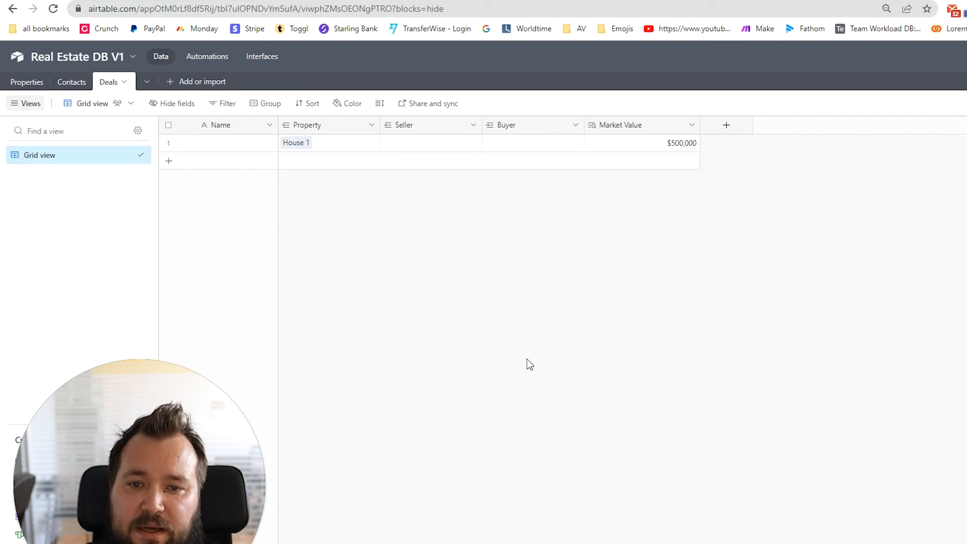
{"action": "left_click_drag", "start_coordinate": [697, 123], "coordinate": [686, 124]}
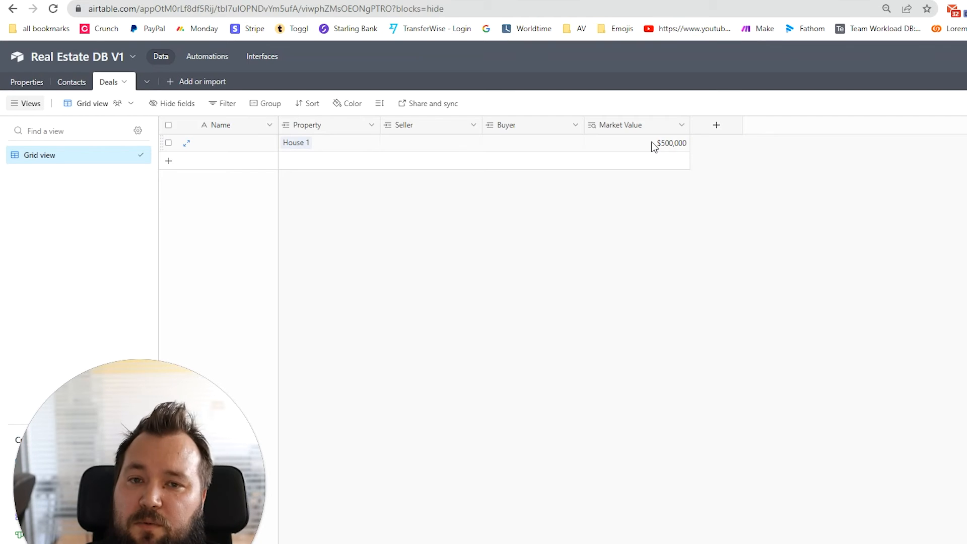
Set House 1's market value to 550,000 in the Properties table and compare it with the lookup in Deals.
{"action": "left_click", "coordinate": [671, 143]}
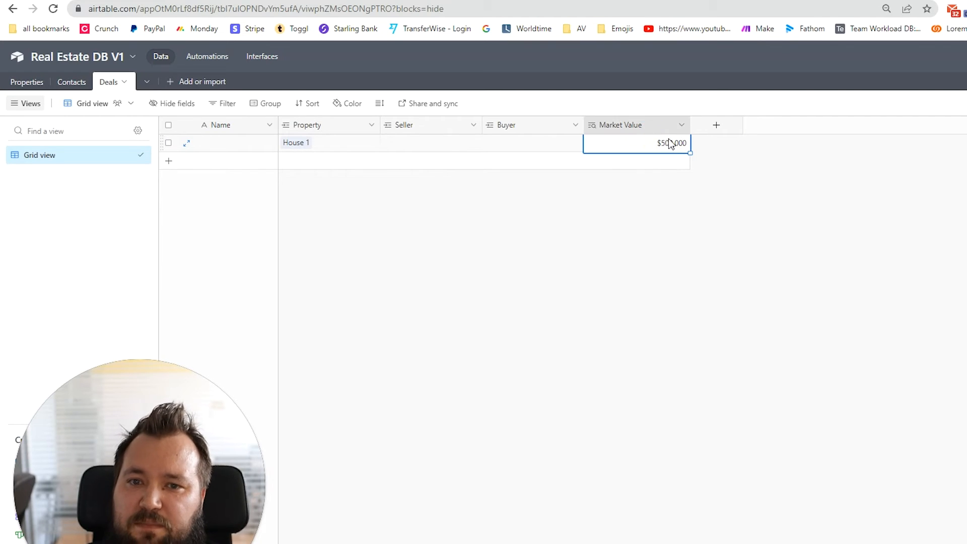
{"action": "left_click", "coordinate": [28, 82]}
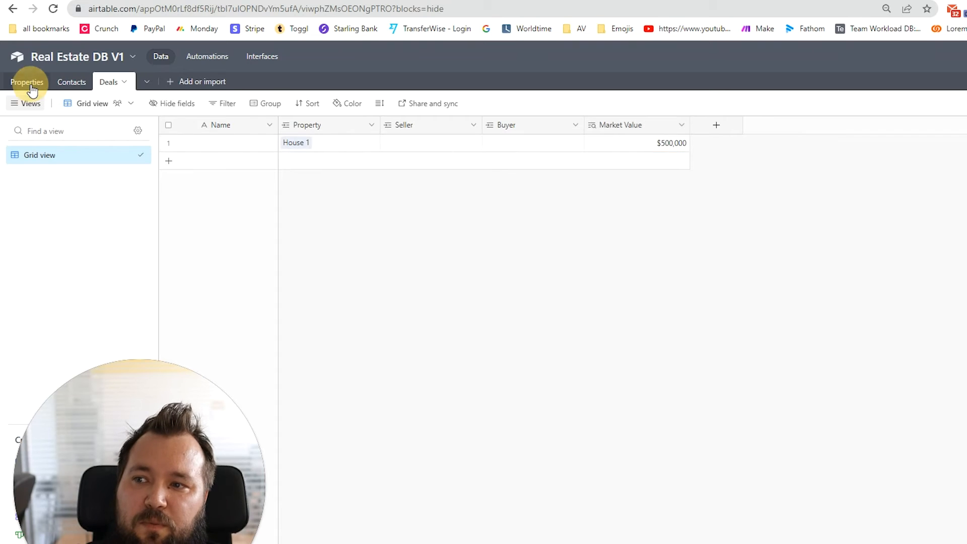
{"action": "left_click", "coordinate": [455, 146]}
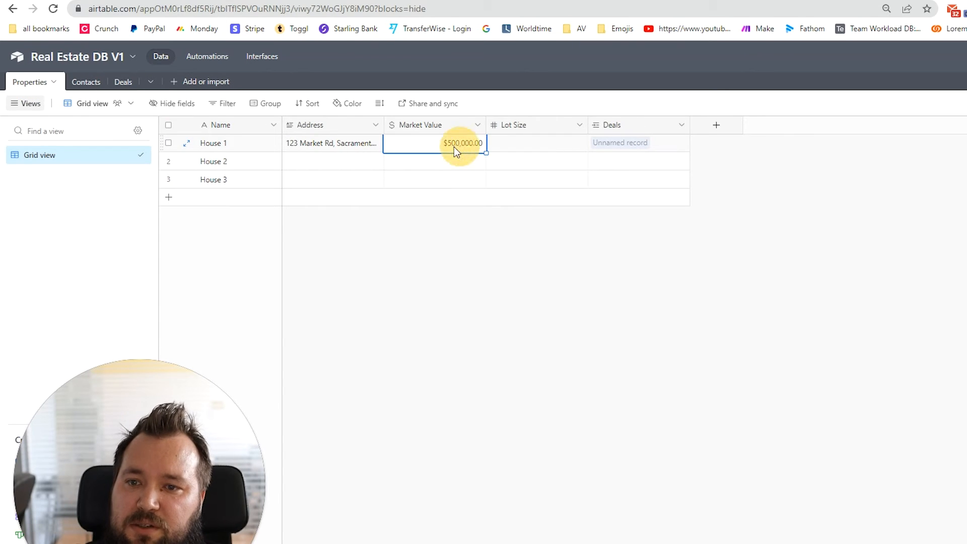
{"action": "double_click", "coordinate": [455, 143]}
{"action": "left_click_drag", "start_coordinate": [457, 143], "coordinate": [453, 144]}
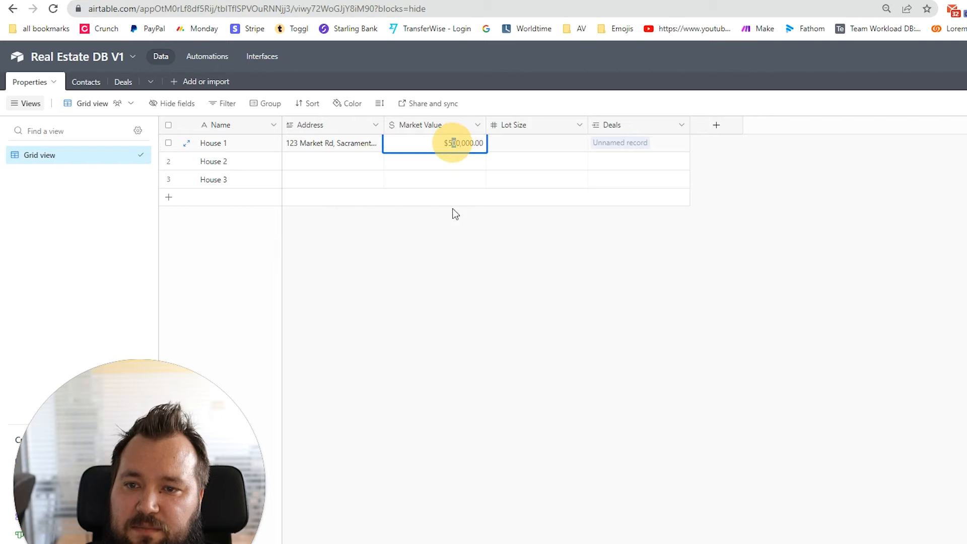
{"action": "type", "text": "5"}
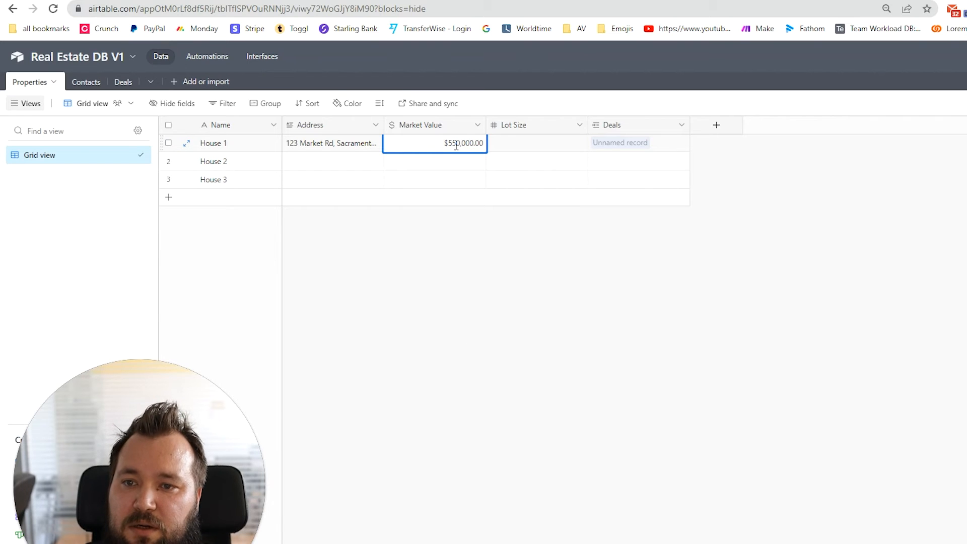
{"action": "left_click", "coordinate": [539, 390]}
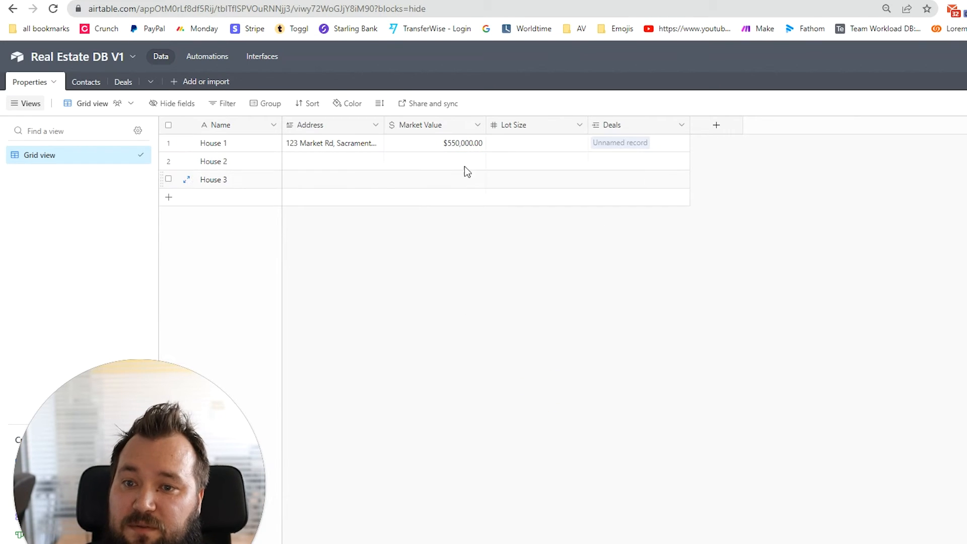
{"action": "left_click", "coordinate": [126, 85]}
{"action": "left_click", "coordinate": [669, 145]}
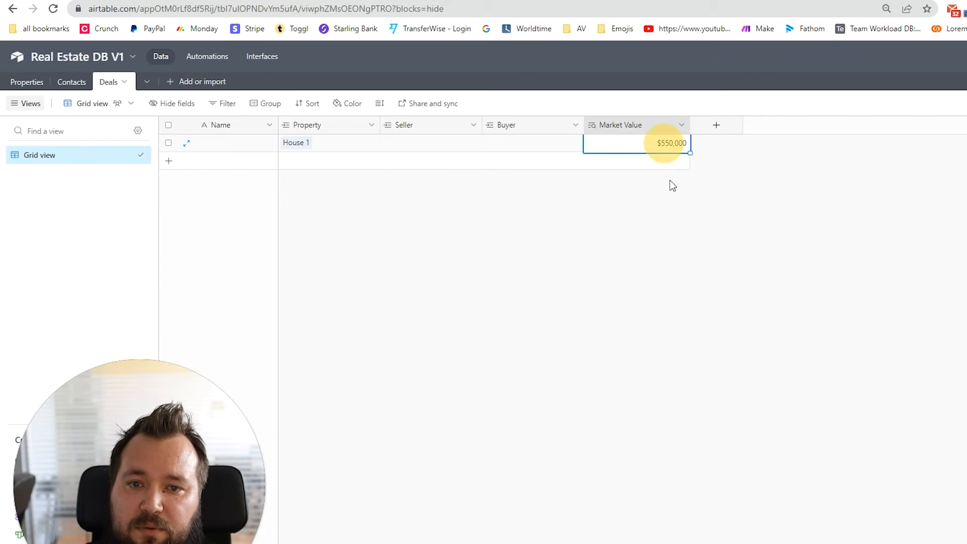
{"action": "left_click", "coordinate": [24, 82]}
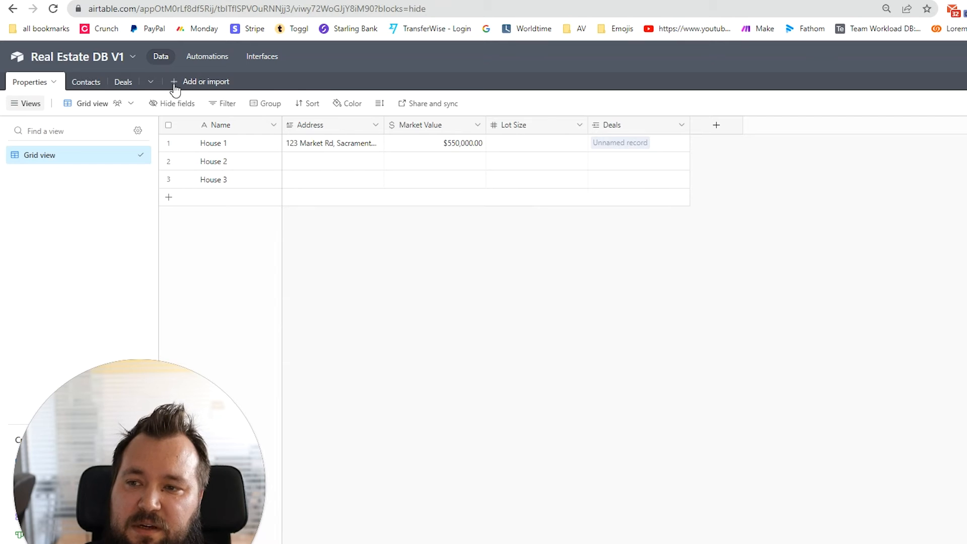
{"action": "left_click", "coordinate": [119, 84]}
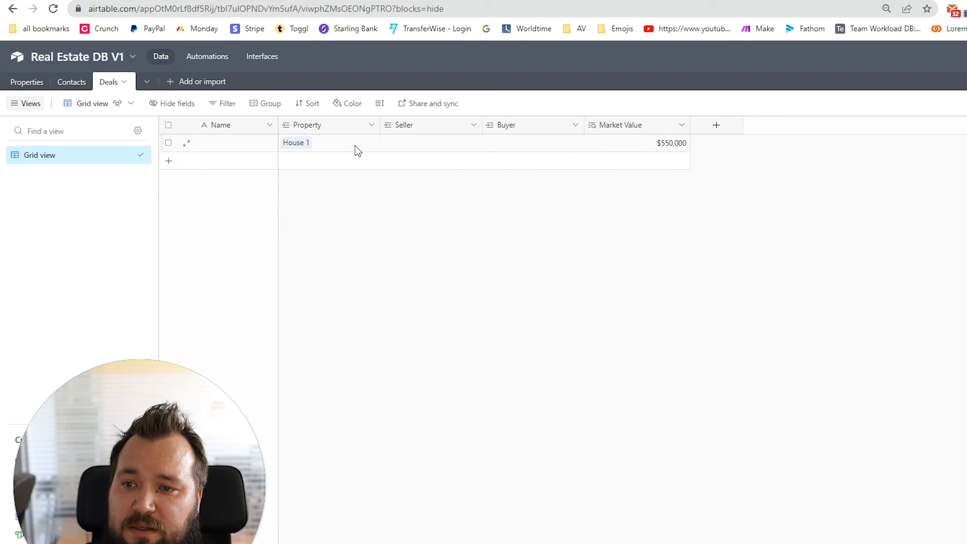
Add three more records to the Deals table, link each to House 1 and check their market values.
{"action": "left_click", "coordinate": [353, 145]}
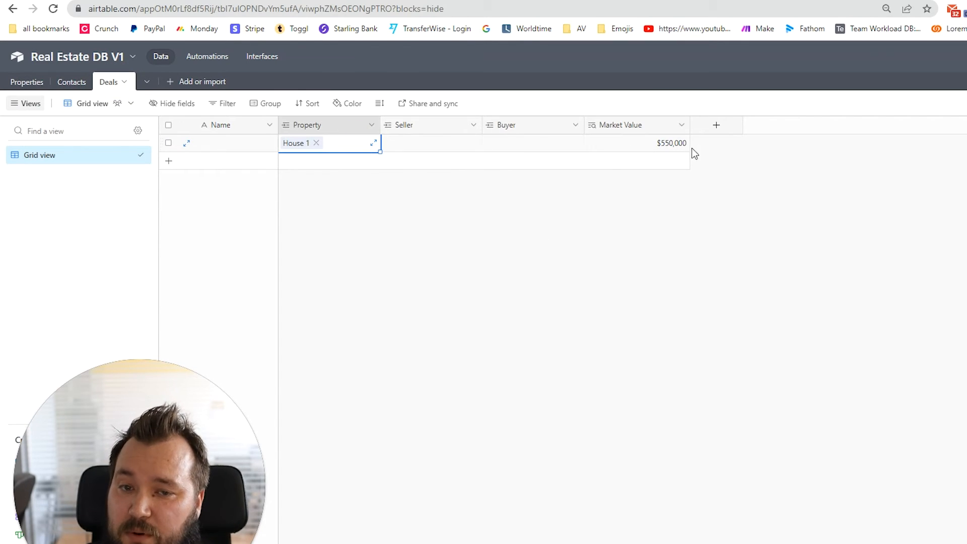
{"action": "key", "text": "shift+Return"}
{"action": "key", "text": "shift+Return"}
{"action": "key", "text": "shift+Return"}
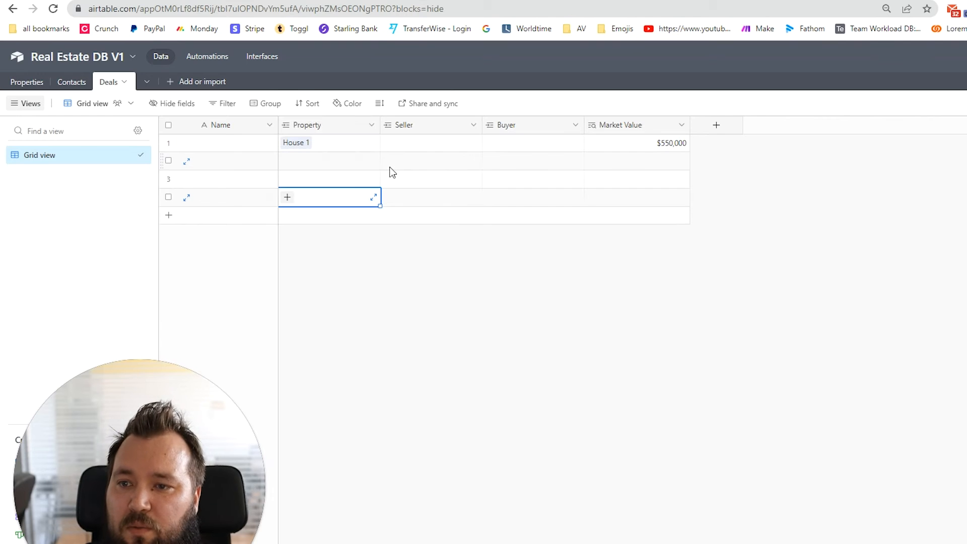
{"action": "left_click", "coordinate": [344, 143]}
{"action": "left_click", "coordinate": [361, 199], "text": "shift"}
{"action": "type", "text": "House 1 House 1 House 1"}
{"action": "left_click", "coordinate": [690, 246]}
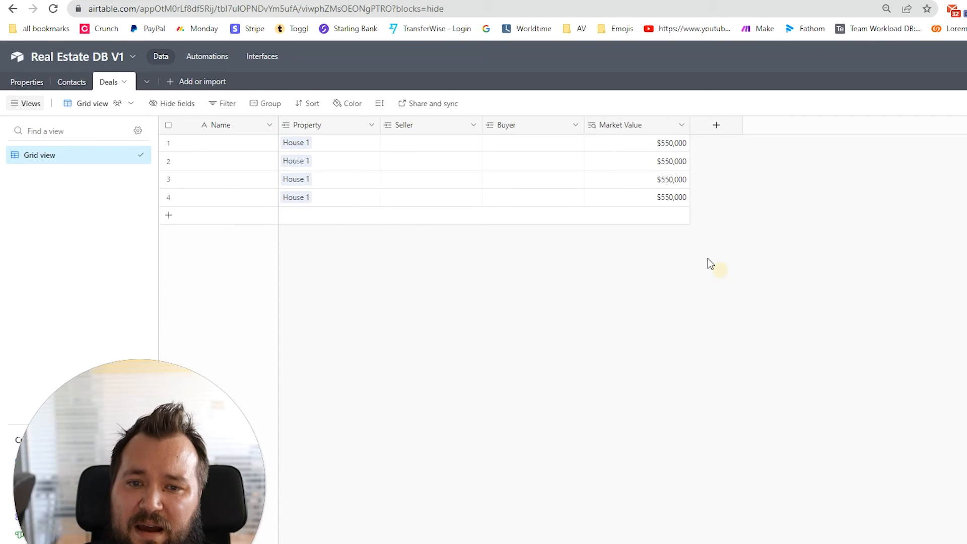
{"action": "left_click", "coordinate": [661, 160]}
{"action": "left_click", "coordinate": [670, 197]}
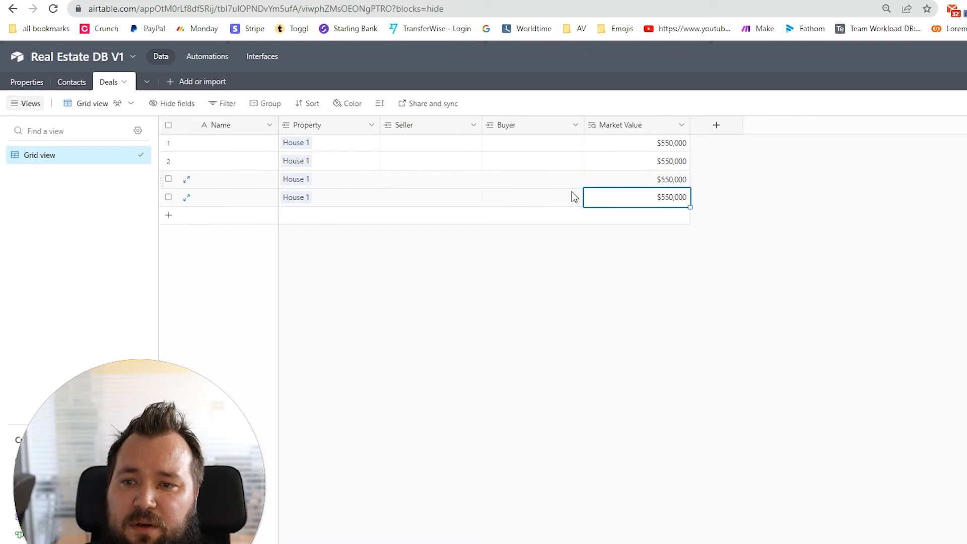
{"action": "left_click", "coordinate": [666, 185]}
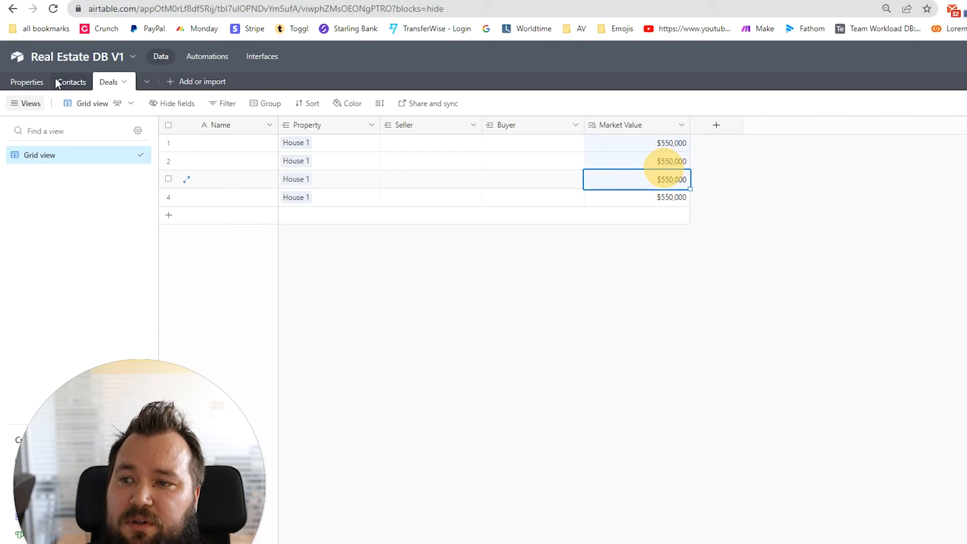
Set House 1's market value to 565,000 in the Properties table and check the lookup values of all four deals.
{"action": "left_click", "coordinate": [40, 83]}
{"action": "left_click", "coordinate": [434, 144]}
{"action": "left_click", "coordinate": [454, 144]}
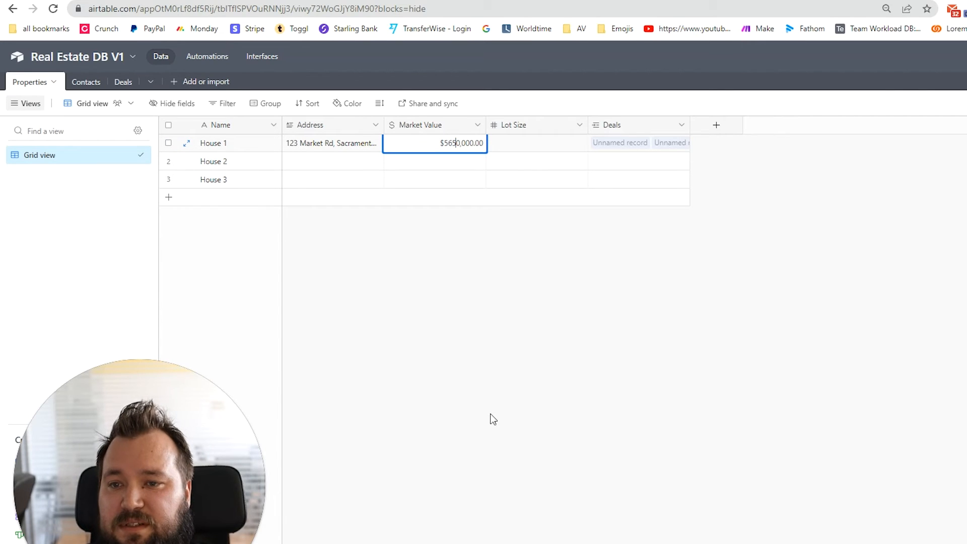
{"action": "key", "text": "Return"}
{"action": "left_click", "coordinate": [123, 82]}
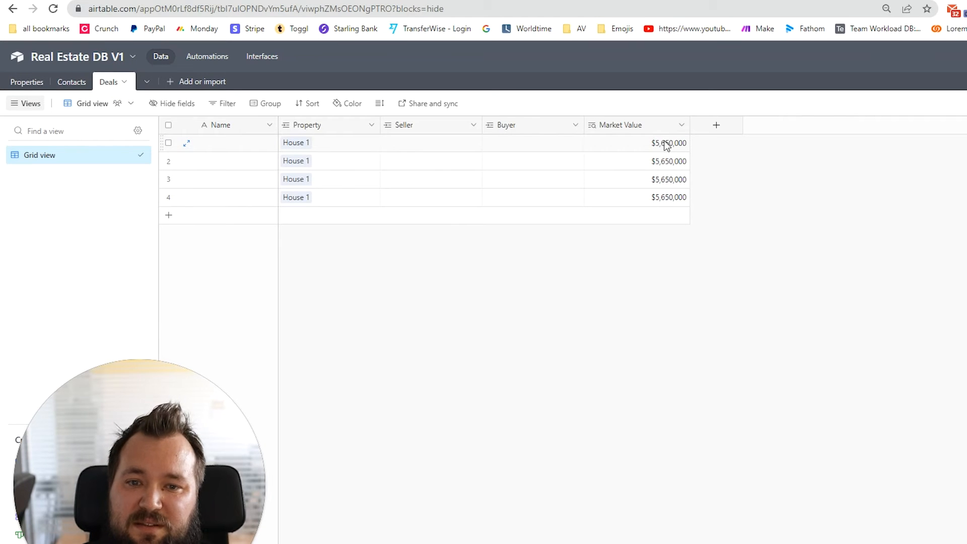
{"action": "left_click_drag", "start_coordinate": [681, 145], "coordinate": [685, 196]}
{"action": "left_click", "coordinate": [847, 238]}
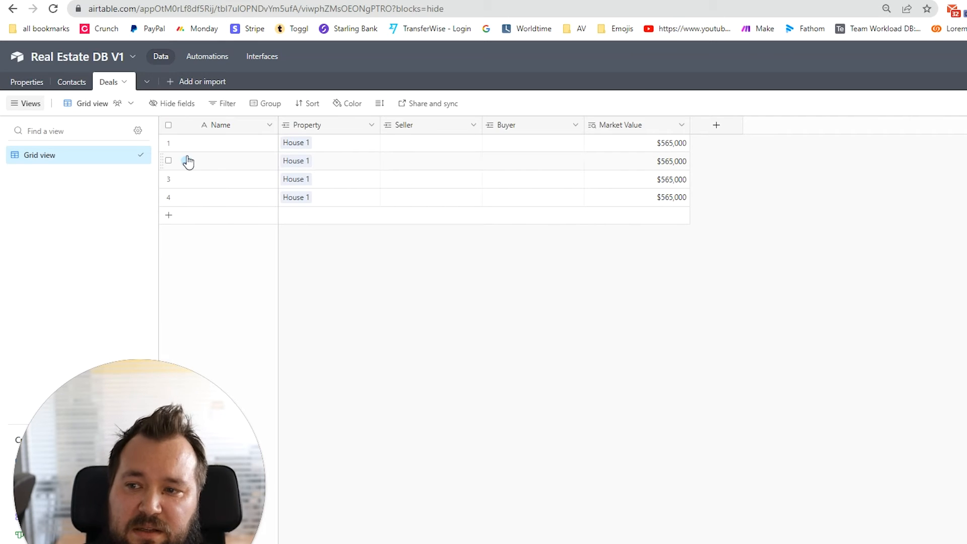
Delete the last three records of the Deals table, keeping only the first House 1 deal.
{"action": "left_click", "coordinate": [168, 179]}
{"action": "left_click", "coordinate": [168, 197]}
{"action": "right_click", "coordinate": [168, 197]}
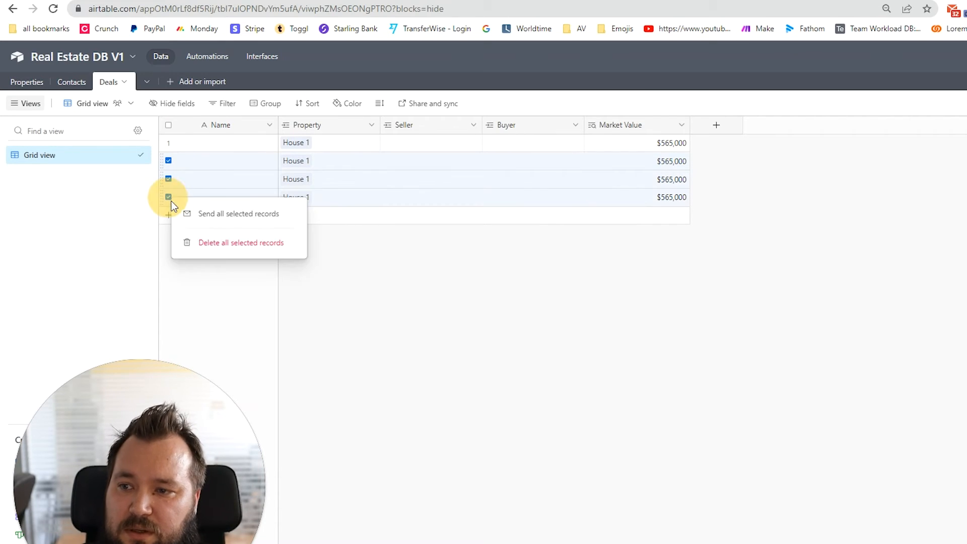
{"action": "left_click", "coordinate": [217, 248]}
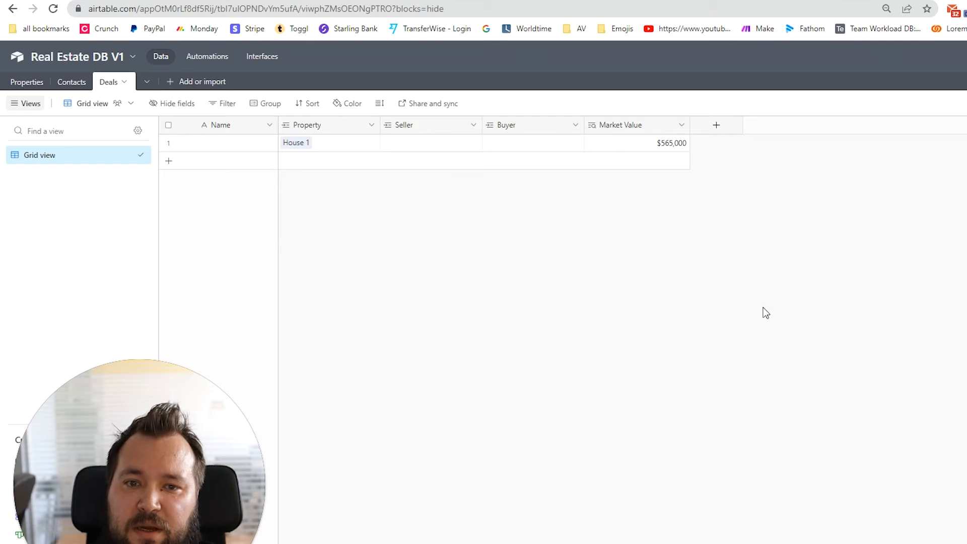
Add a currency field named "Market Value at Time of Deal" with $1 precision to the Deals table.
{"action": "left_click", "coordinate": [726, 131]}
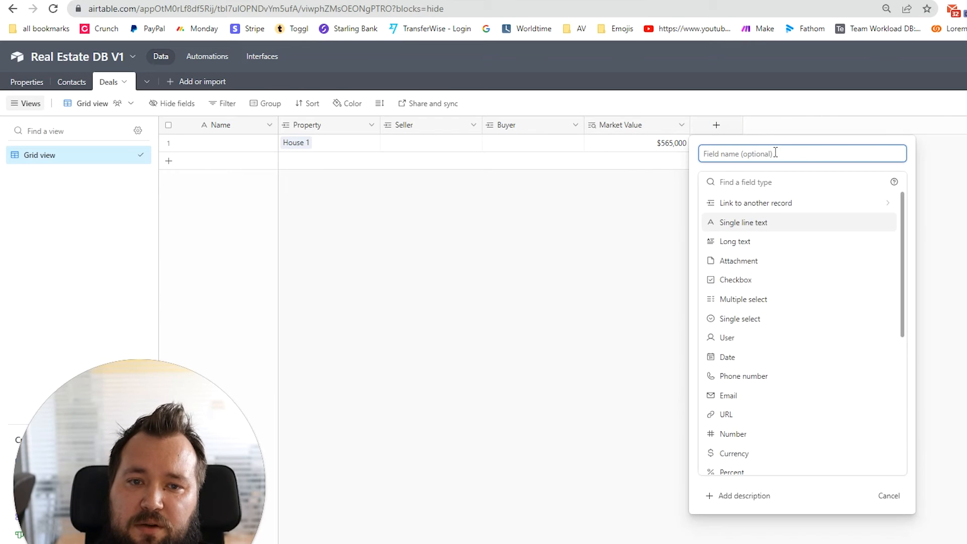
{"action": "type", "text": "m"}
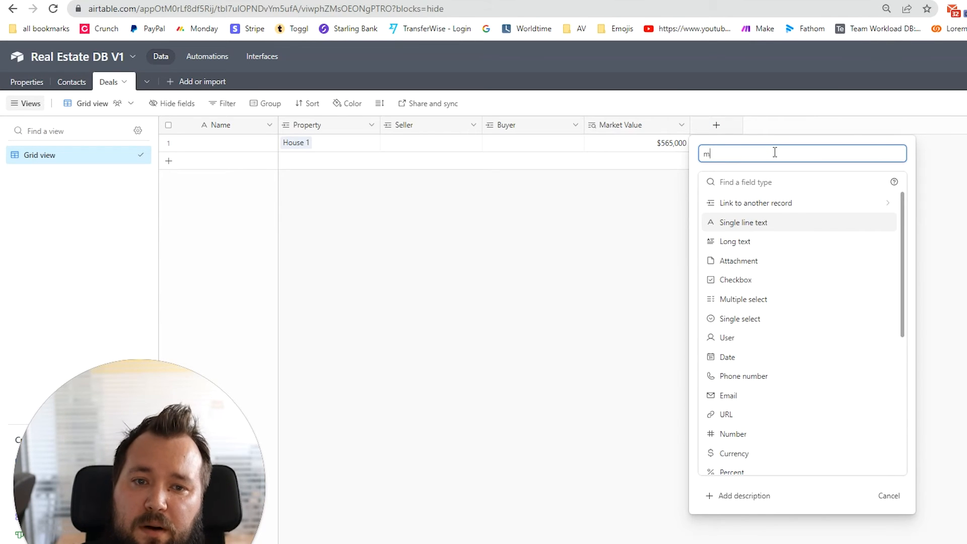
{"action": "type", "text": "arket value at Time of Deal"}
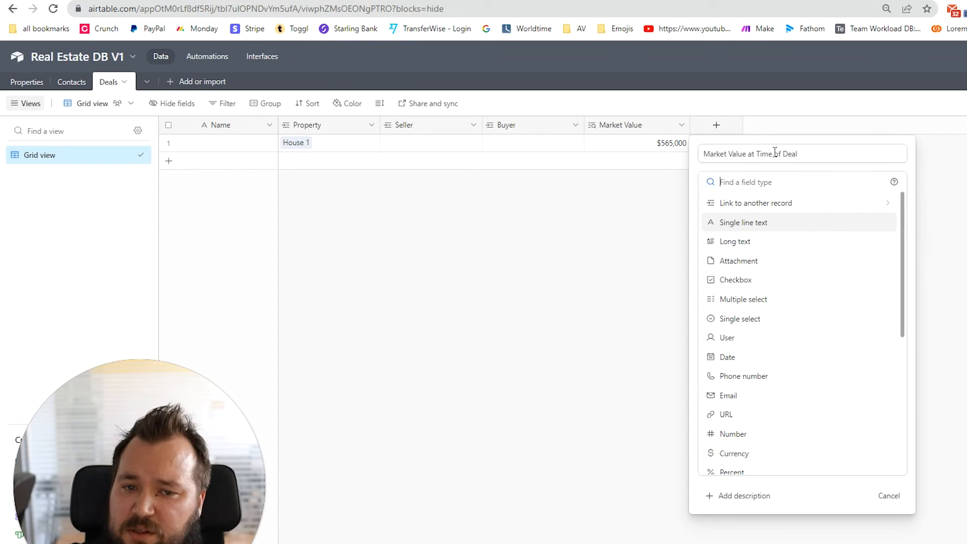
{"action": "type", "text": "cu"}
{"action": "key", "text": "Return"}
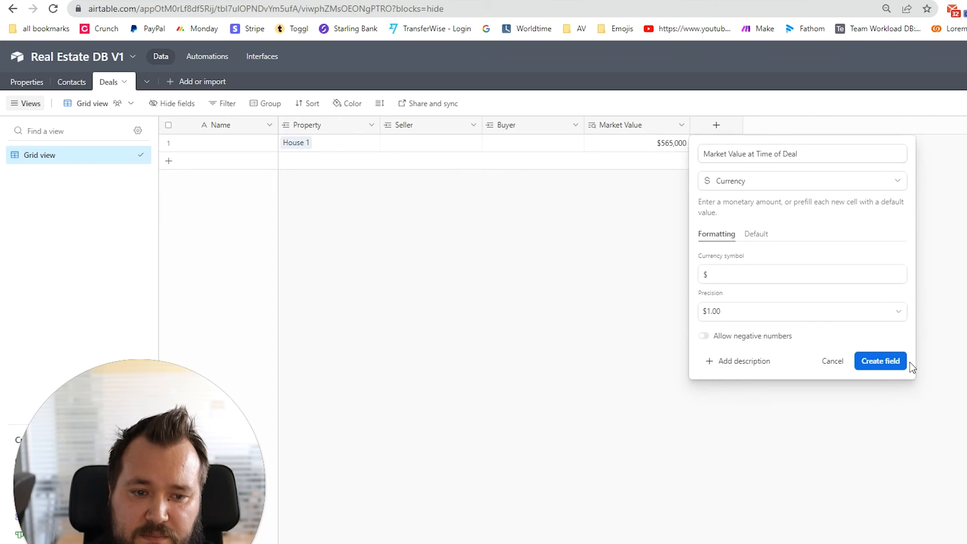
{"action": "left_click", "coordinate": [713, 316]}
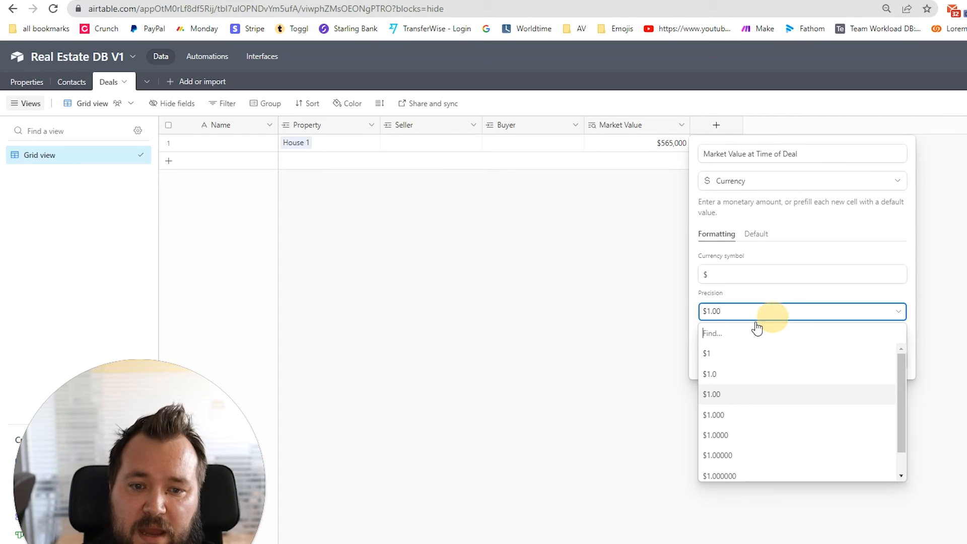
{"action": "left_click", "coordinate": [726, 354]}
{"action": "left_click", "coordinate": [878, 367]}
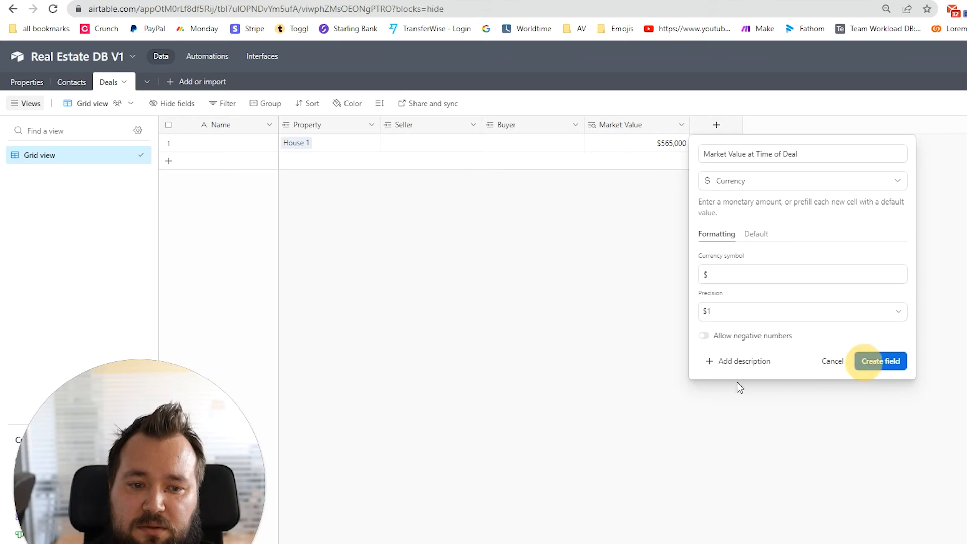
Create an automation in the base named "Prefill Current Market Value into Deal".
{"action": "left_click", "coordinate": [214, 59]}
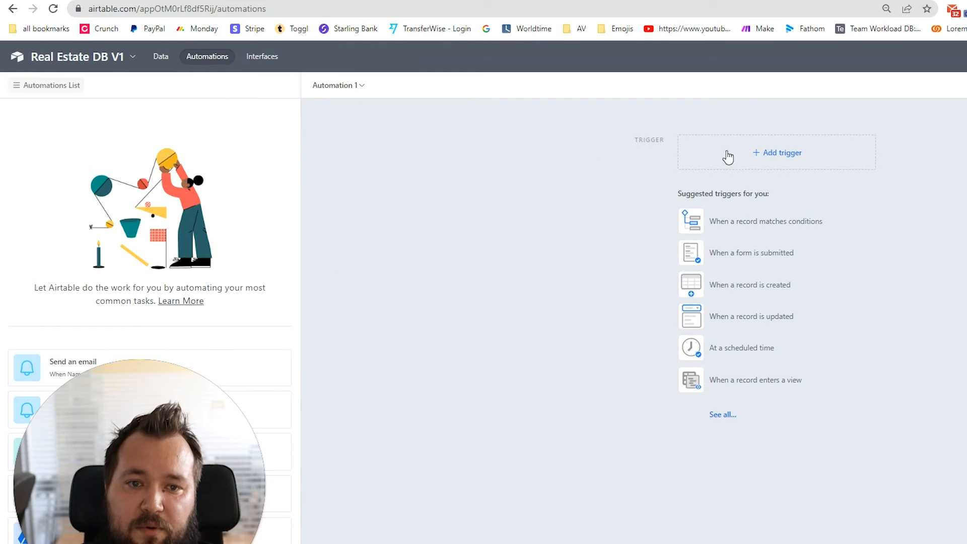
{"action": "left_click", "coordinate": [345, 87]}
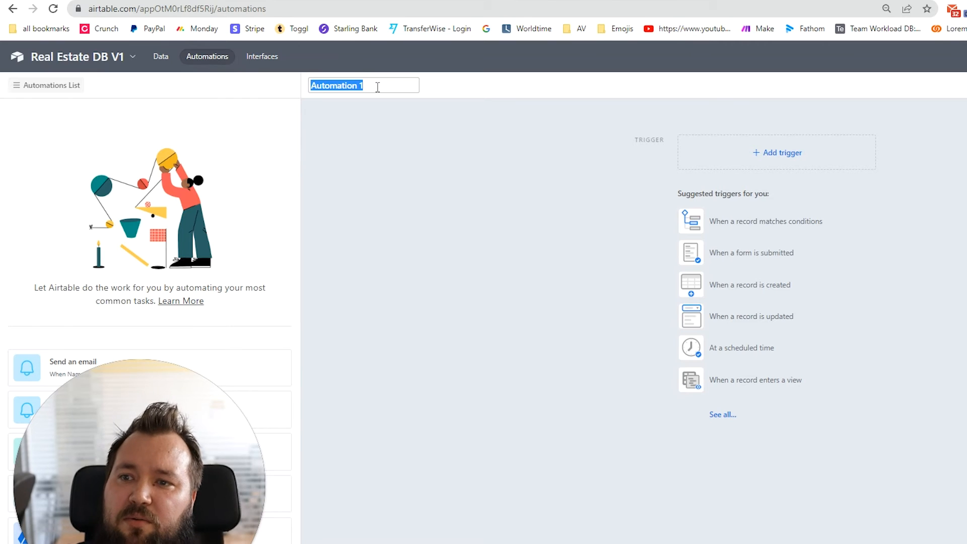
{"action": "type", "text": "Prefill Cur"}
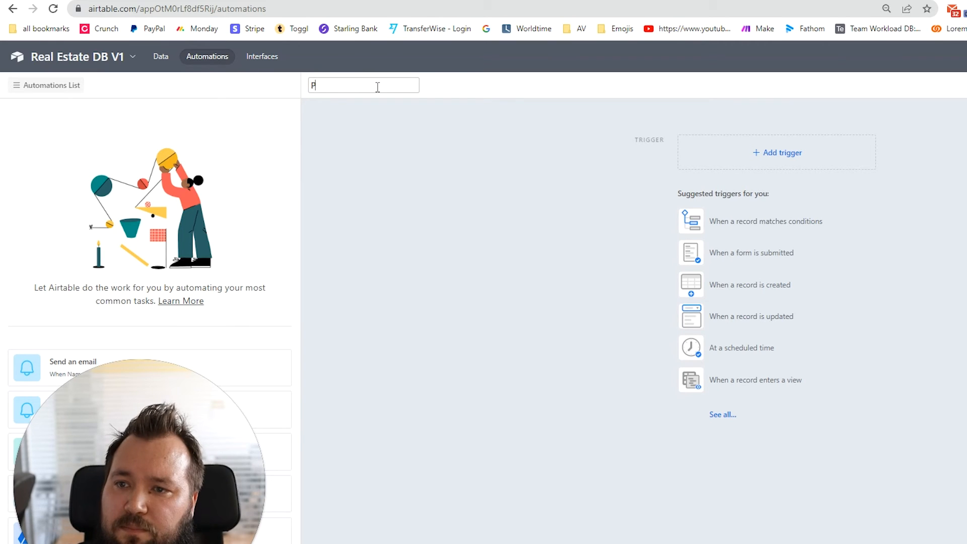
{"action": "type", "text": "rent Market"}
{"action": "type", "text": " Value in"}
{"action": "type", "text": "Deal"}
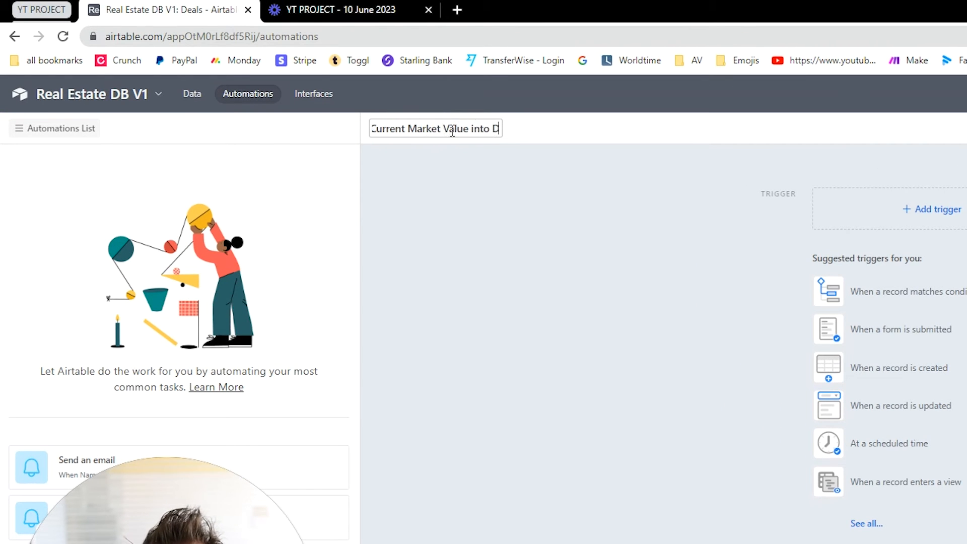
{"action": "key", "text": "Return"}
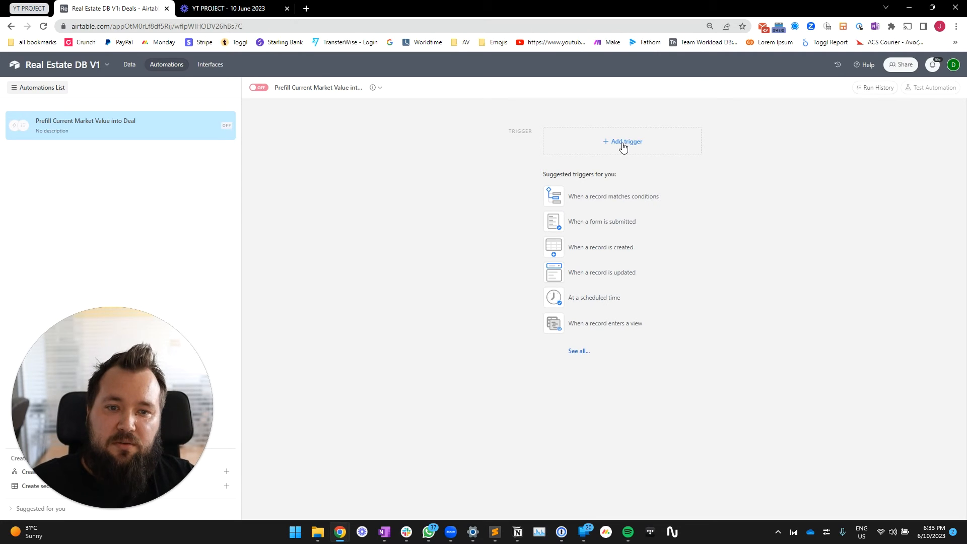
Add a "When record matches conditions" trigger to the automation and point it at the Deals table.
{"action": "left_click", "coordinate": [622, 145]}
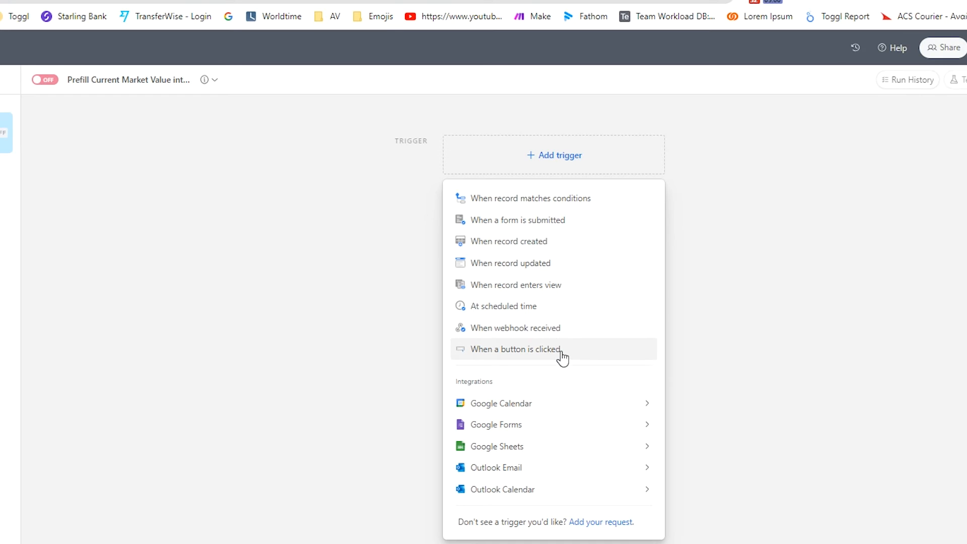
{"action": "left_click", "coordinate": [565, 203]}
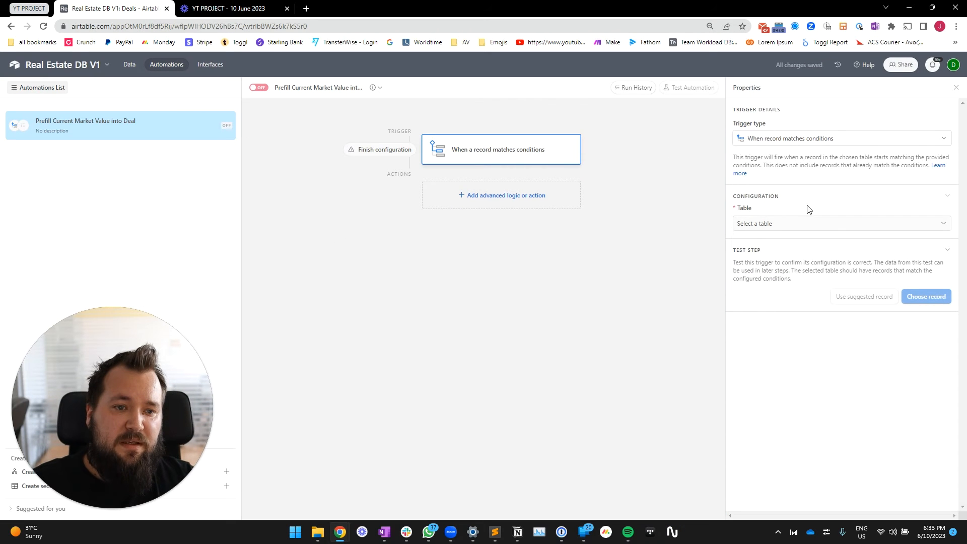
{"action": "left_click", "coordinate": [806, 228]}
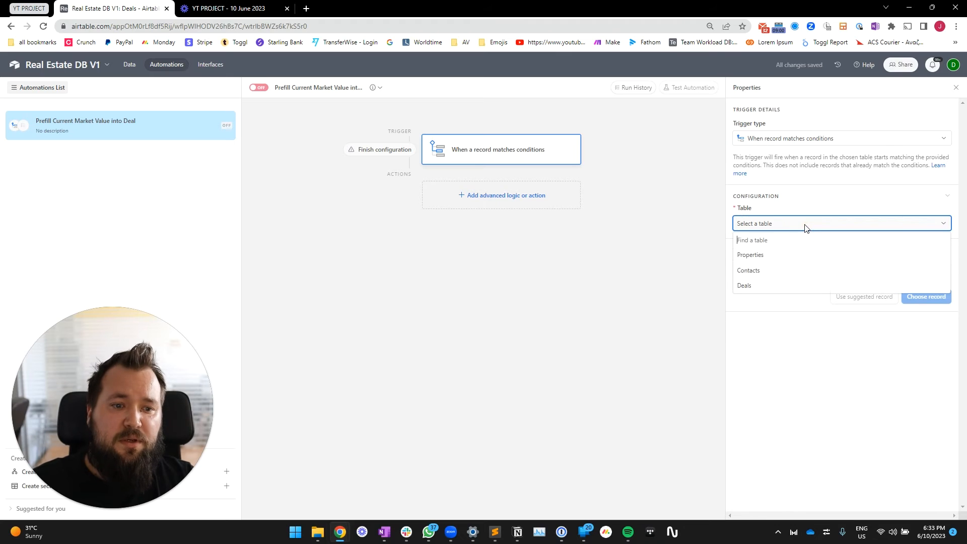
{"action": "left_click", "coordinate": [776, 287]}
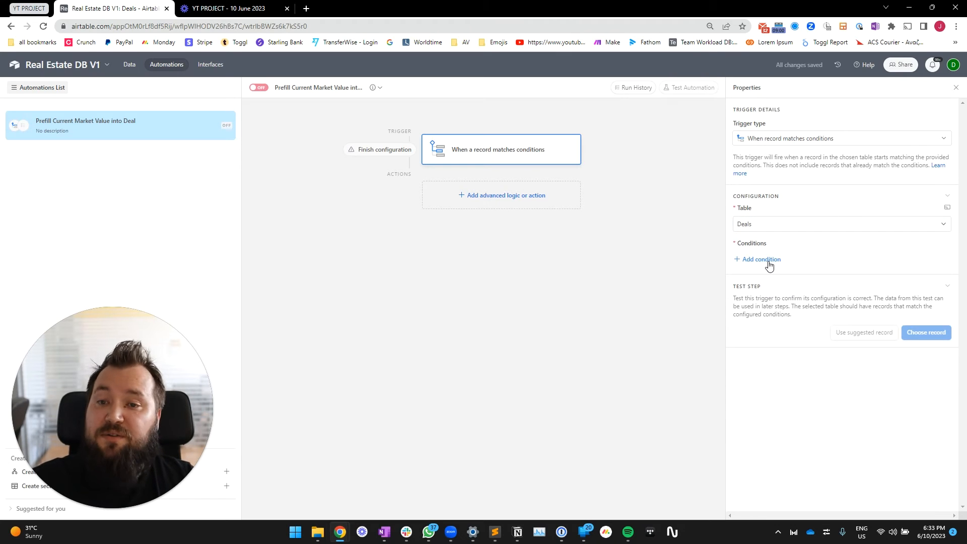
Set the trigger conditions to Market Value is not empty and Market Value at Time of Deal is empty.
{"action": "left_click", "coordinate": [768, 260]}
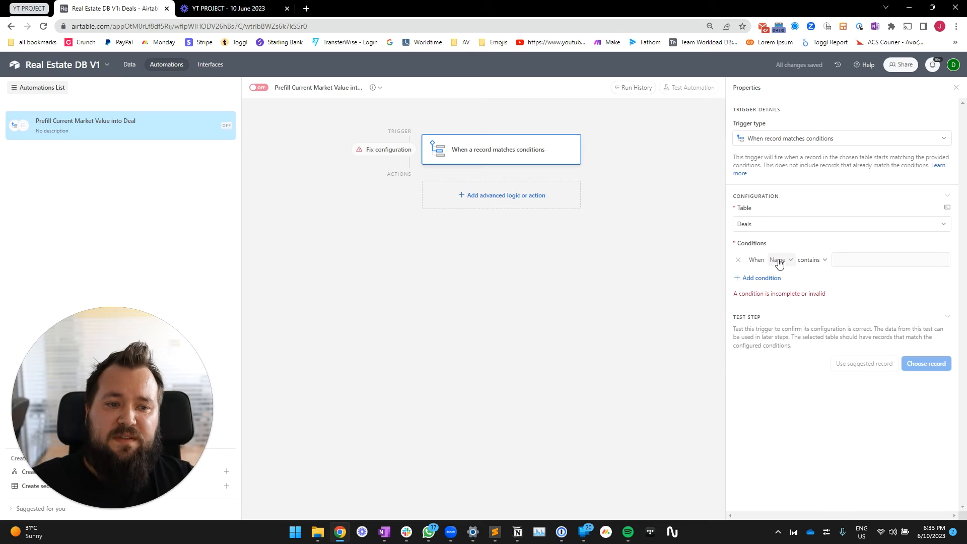
{"action": "left_click", "coordinate": [779, 260]}
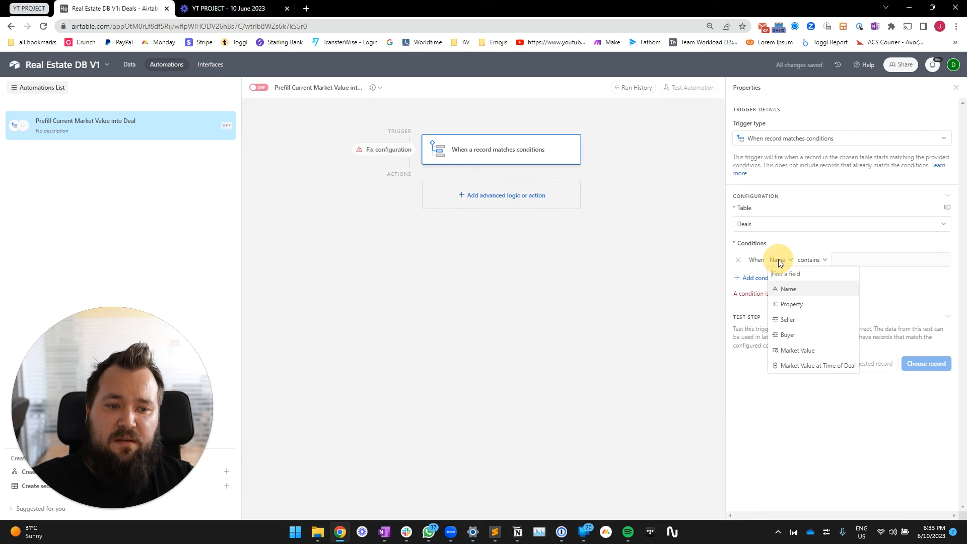
{"action": "left_click", "coordinate": [815, 353]}
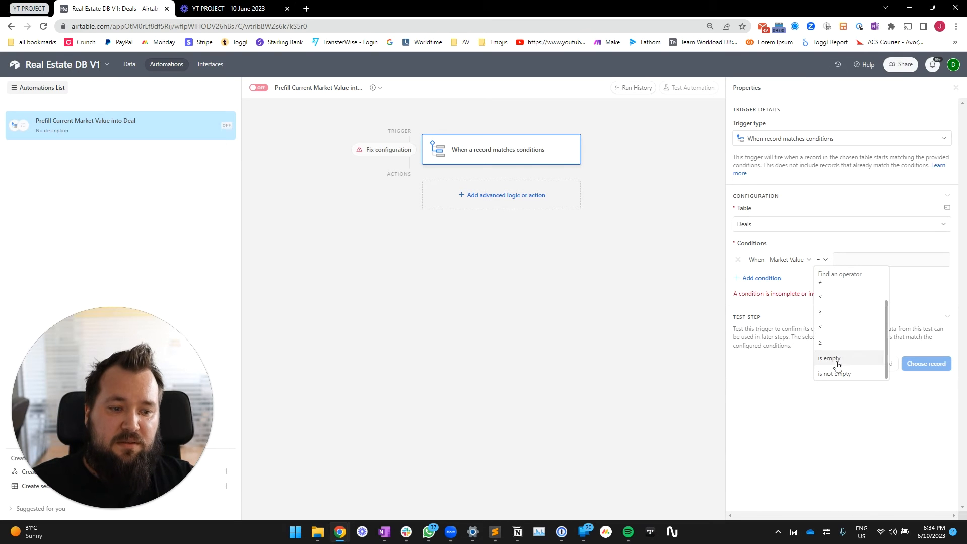
{"action": "left_click", "coordinate": [840, 374]}
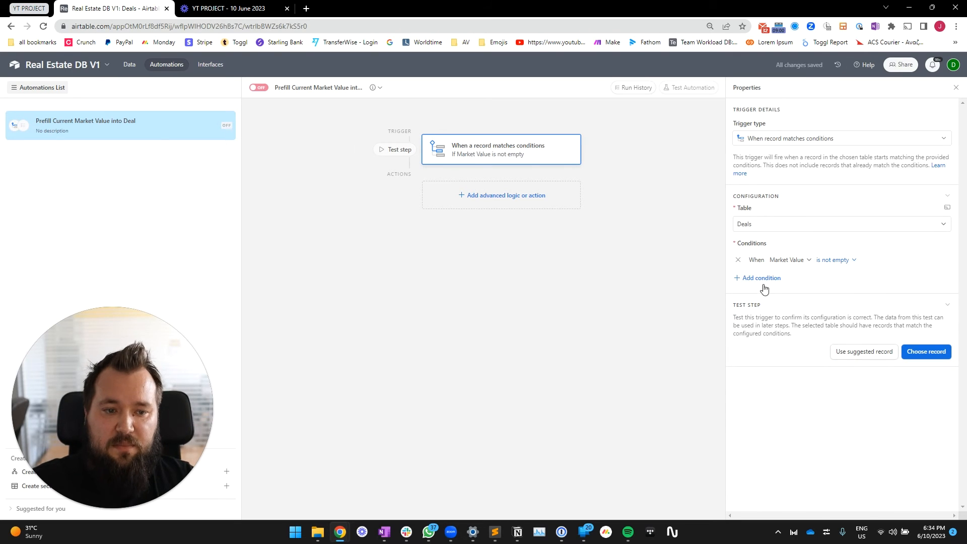
{"action": "left_click", "coordinate": [763, 279]}
{"action": "left_click", "coordinate": [783, 278]}
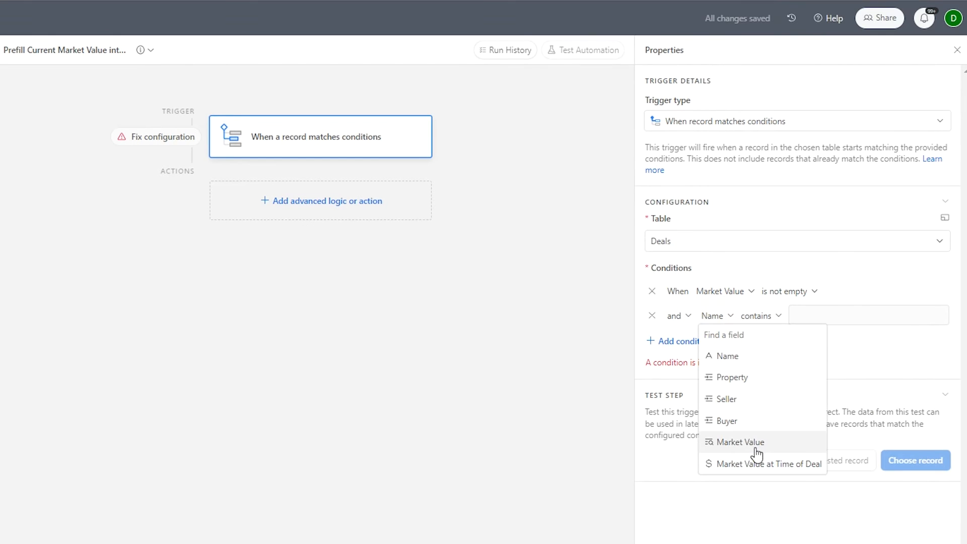
{"action": "left_click", "coordinate": [770, 464]}
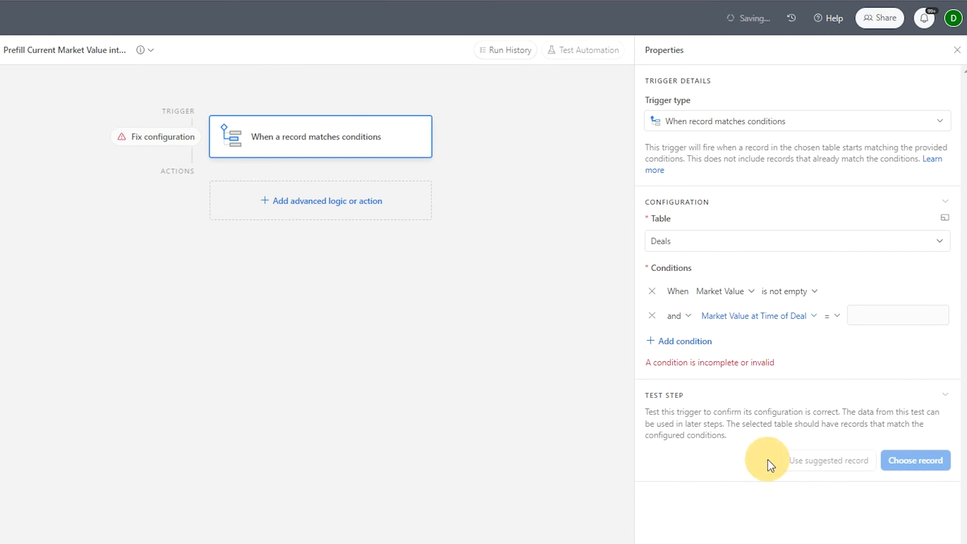
{"action": "left_click", "coordinate": [831, 317]}
{"action": "left_click", "coordinate": [855, 452]}
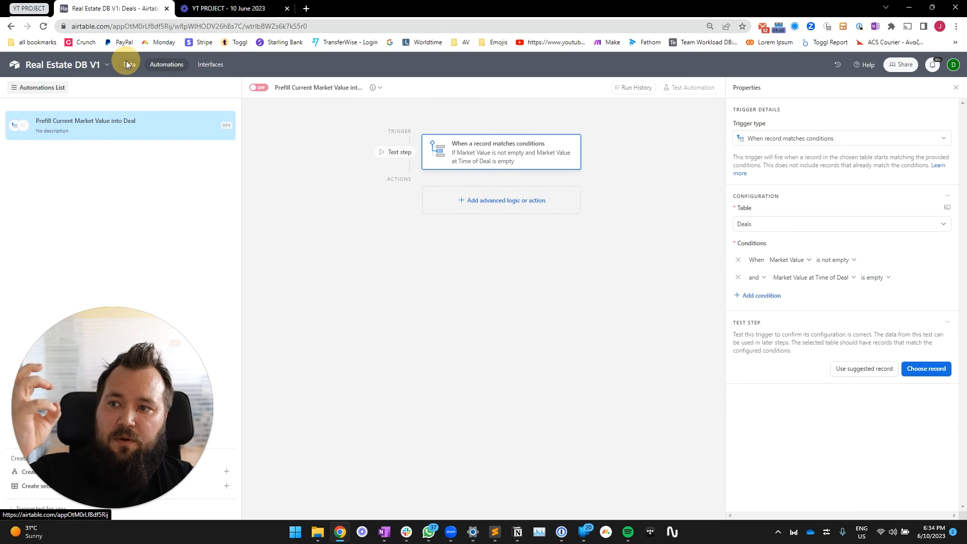
Check the House 1 deal's two market value fields in the Deals table and test the trigger with that record.
{"action": "left_click", "coordinate": [129, 63]}
{"action": "left_click", "coordinate": [539, 133]}
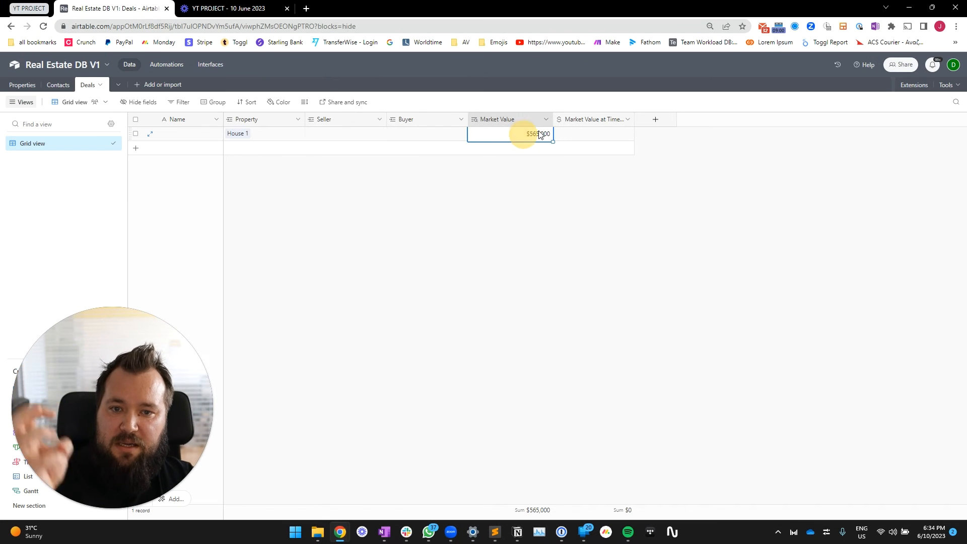
{"action": "left_click", "coordinate": [572, 135]}
{"action": "left_click", "coordinate": [167, 64]}
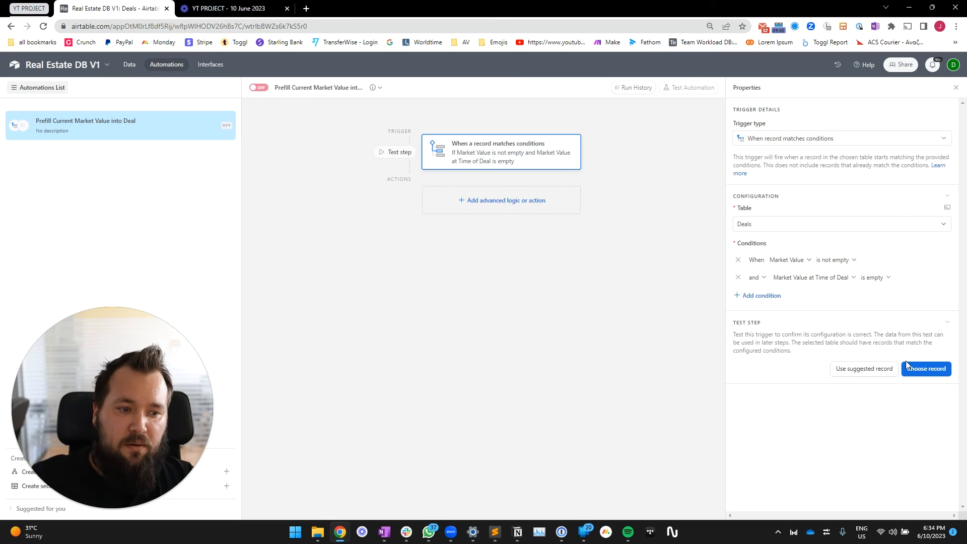
{"action": "left_click", "coordinate": [926, 368]}
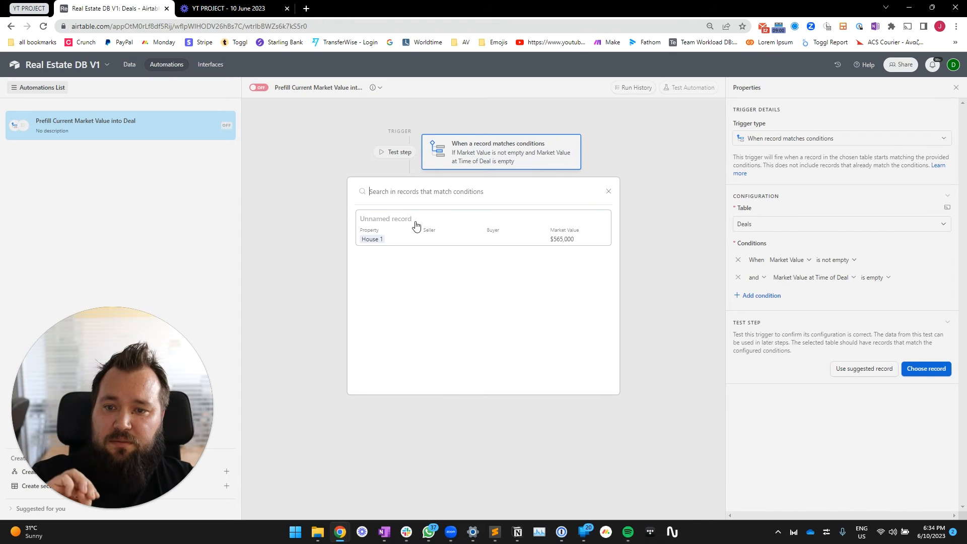
{"action": "left_click", "coordinate": [419, 224]}
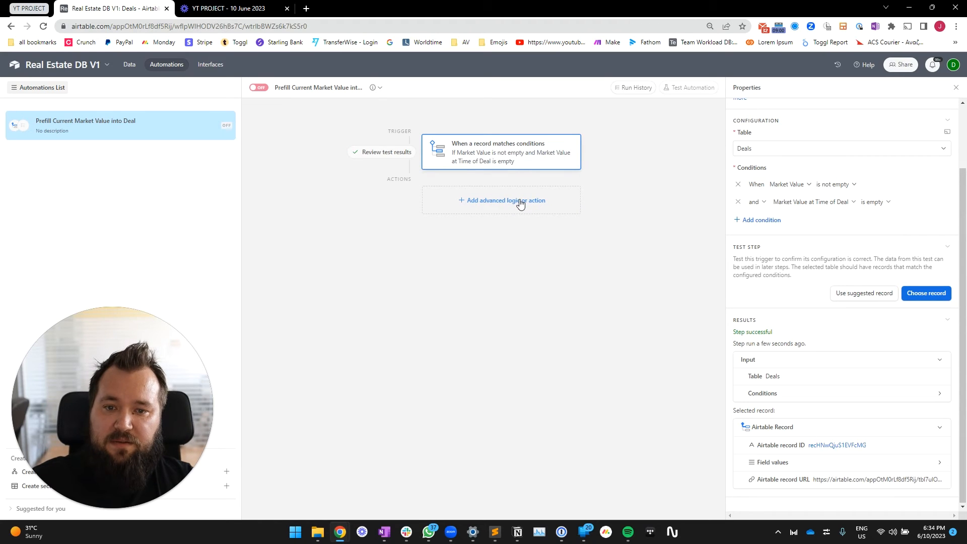
Add an Update record action to the automation and choose Deals as its table.
{"action": "left_click", "coordinate": [519, 202]}
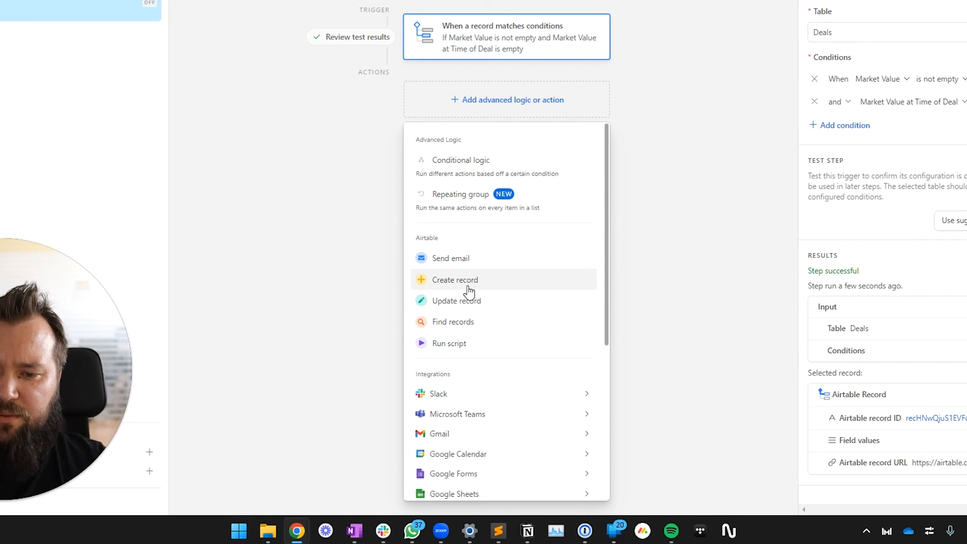
{"action": "left_click", "coordinate": [483, 302]}
{"action": "left_click", "coordinate": [890, 239]}
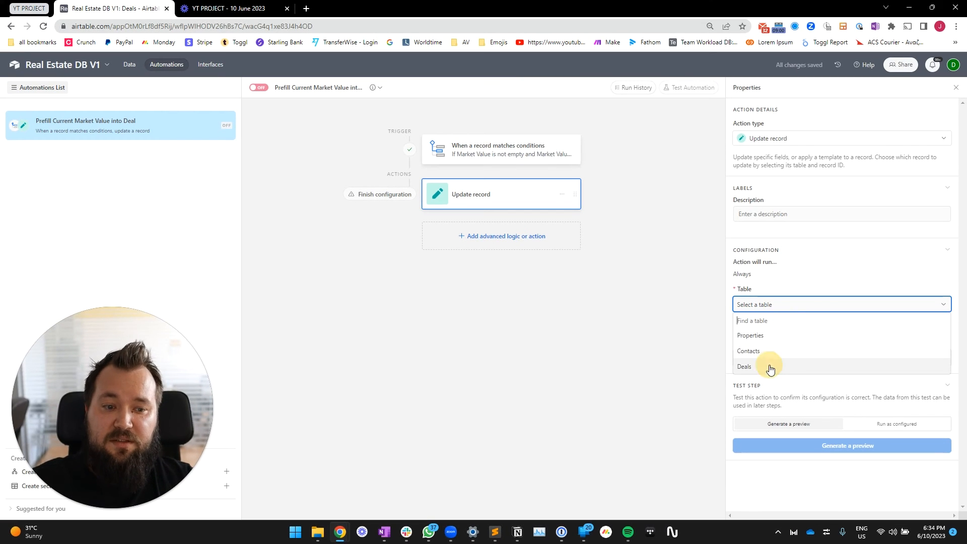
{"action": "left_click", "coordinate": [771, 368]}
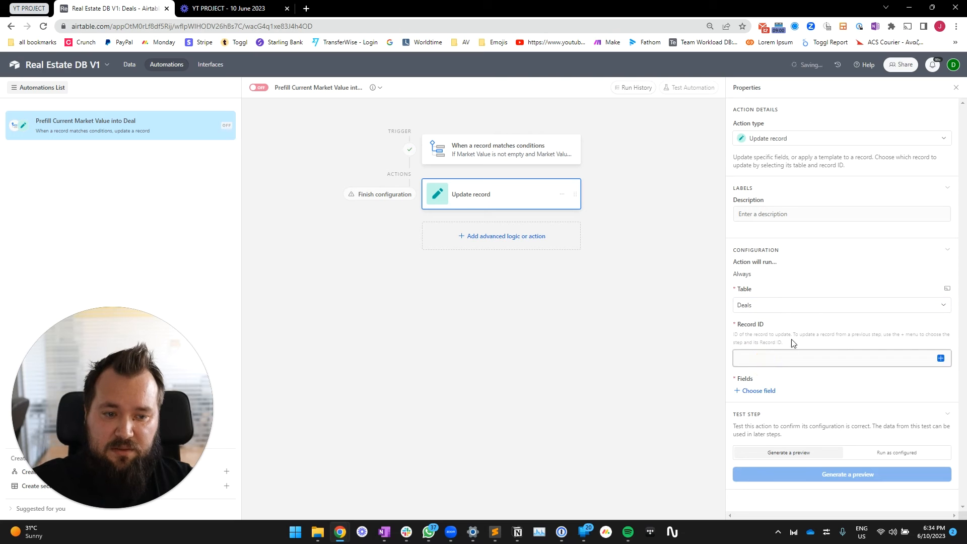
Set the Update record action's Record ID to the Airtable record ID from the trigger step.
{"action": "left_click_drag", "start_coordinate": [740, 337], "coordinate": [790, 340]}
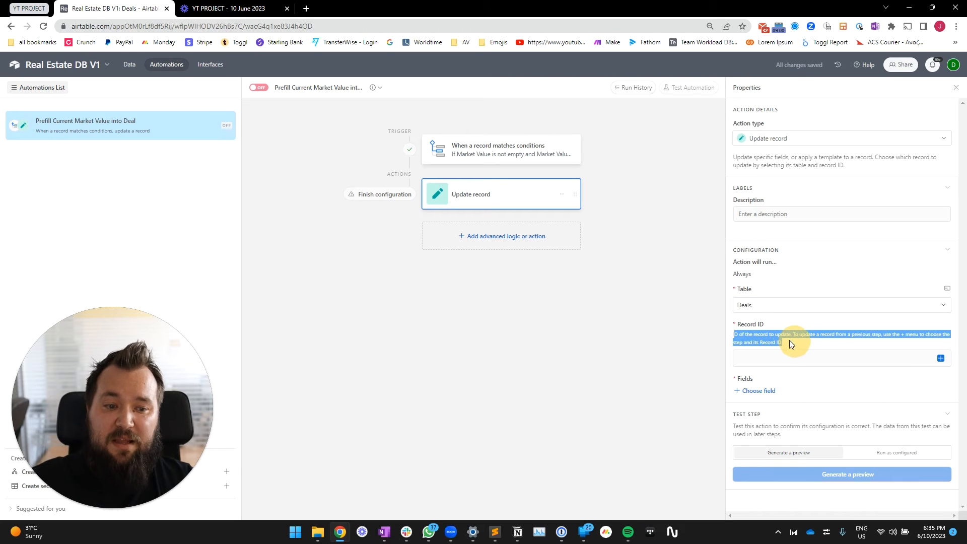
{"action": "left_click", "coordinate": [801, 337]}
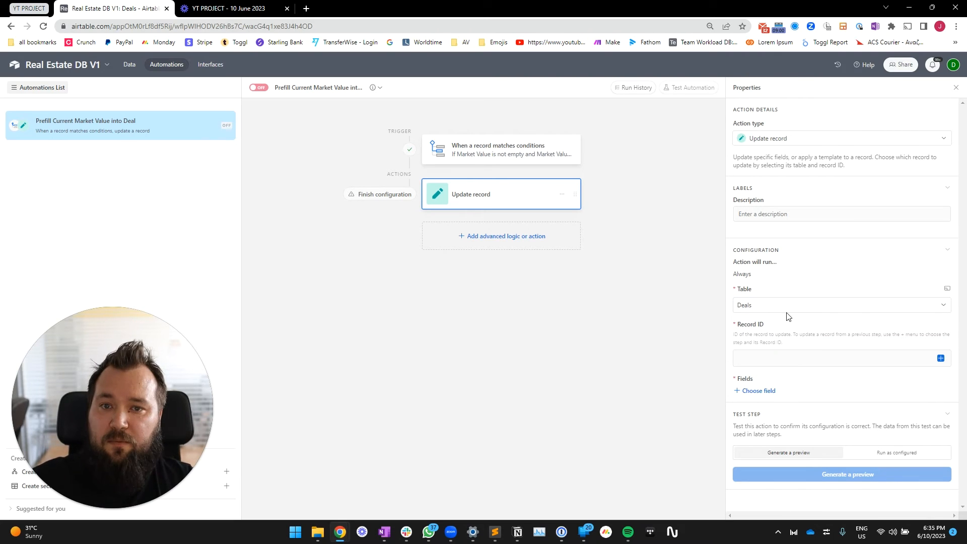
{"action": "left_click", "coordinate": [941, 358]}
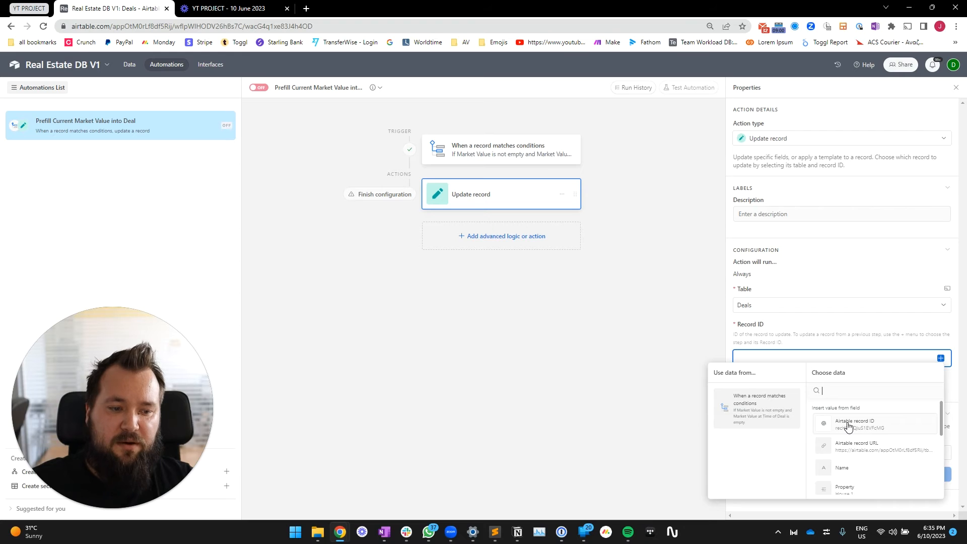
{"action": "left_click", "coordinate": [866, 423]}
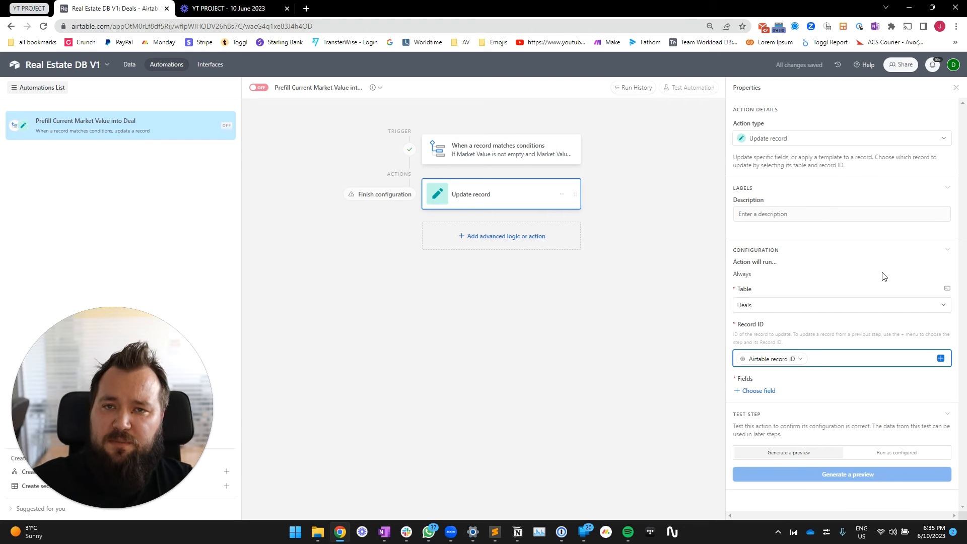
Add the Market Value at Time of Deal field to the Update record action and configure it as dynamic.
{"action": "left_click", "coordinate": [840, 330]}
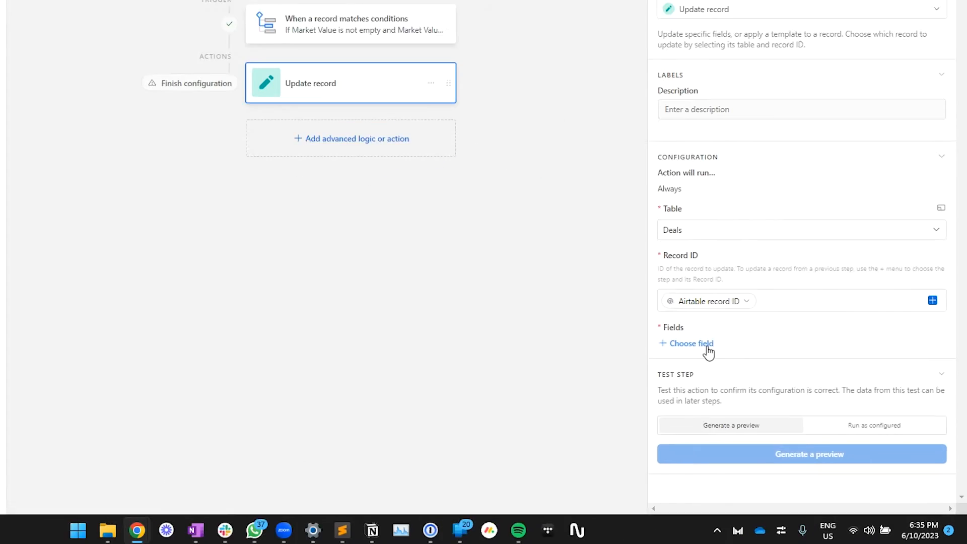
{"action": "left_click", "coordinate": [707, 349]}
{"action": "left_click", "coordinate": [709, 489]}
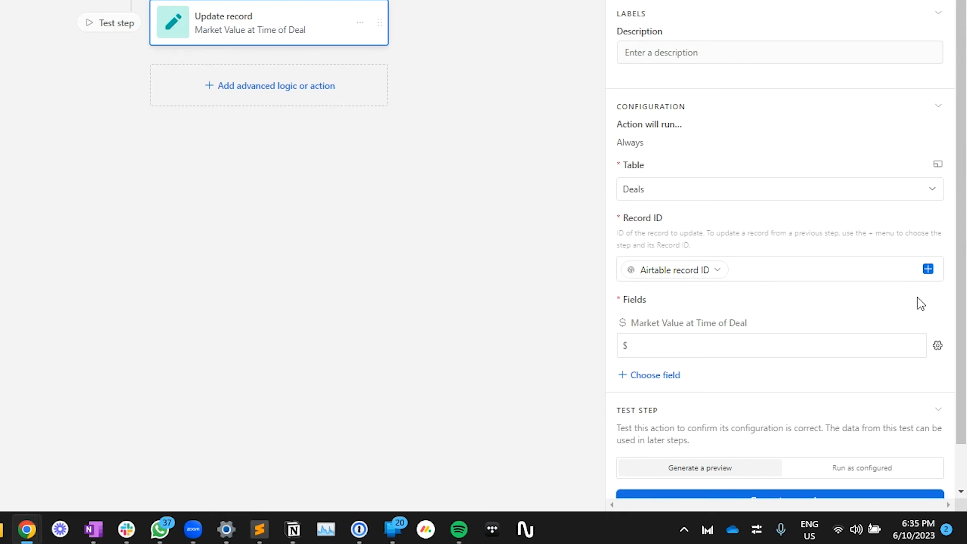
{"action": "left_click", "coordinate": [937, 346]}
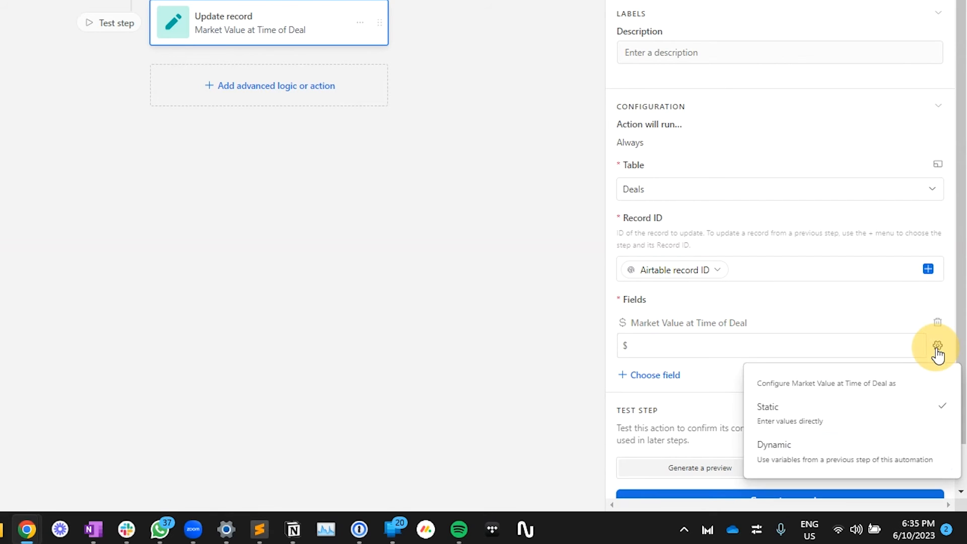
{"action": "left_click", "coordinate": [854, 450]}
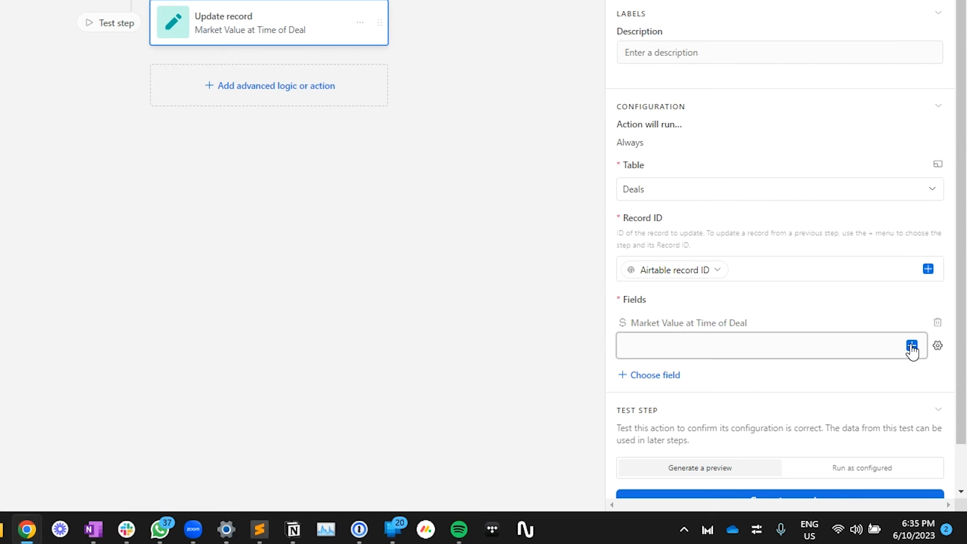
Fill the Market Value at Time of Deal field with the value of Market Value from the trigger record.
{"action": "left_click", "coordinate": [912, 346]}
{"action": "scroll", "coordinate": [816, 267], "scroll_direction": "down", "scroll_amount": 5}
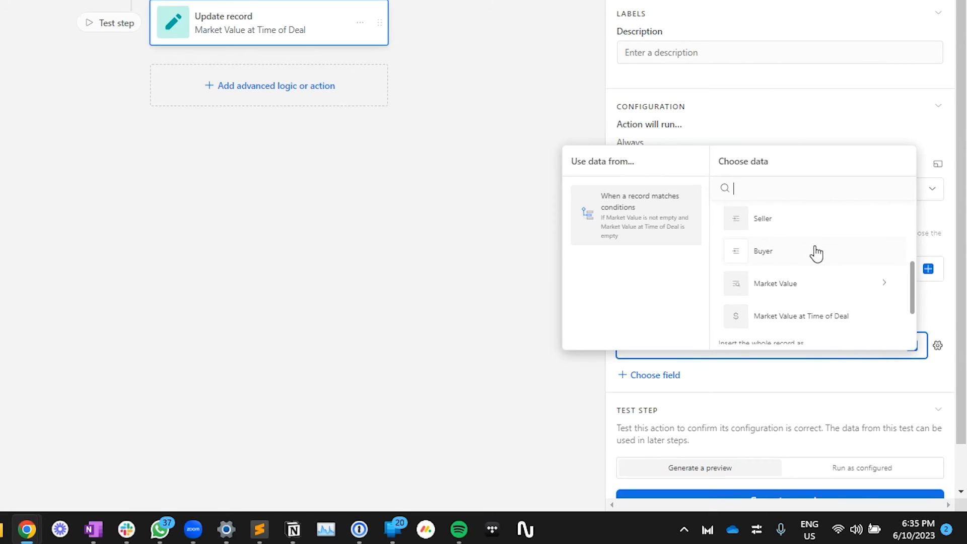
{"action": "left_click", "coordinate": [886, 285]}
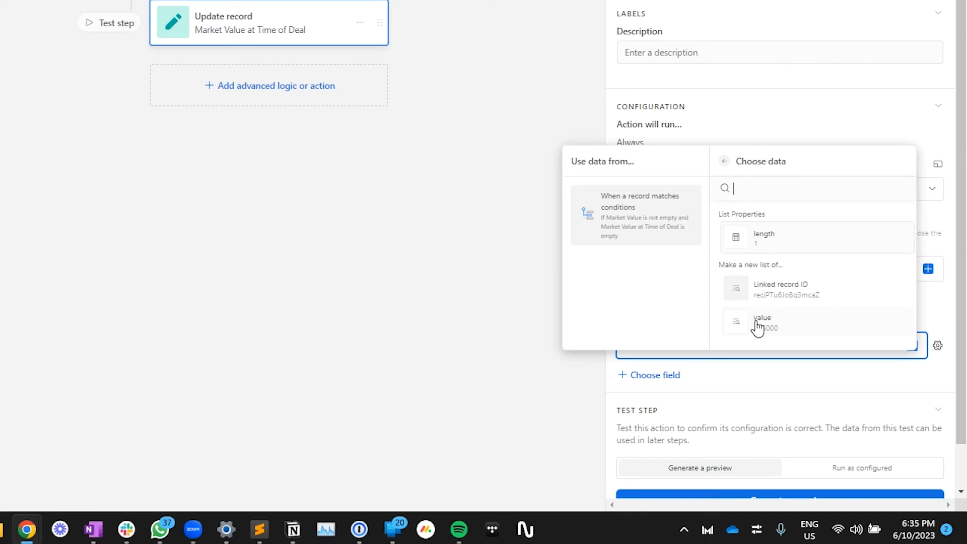
{"action": "left_click", "coordinate": [774, 333]}
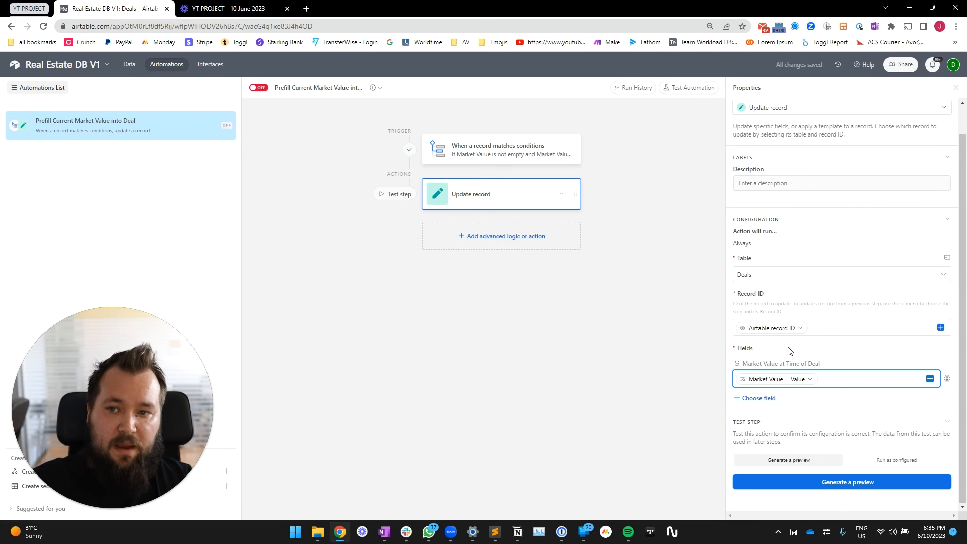
Test the Update record action by generating a preview, check the previewed Market Value at Time of Deal, and turn the automation on.
{"action": "left_click", "coordinate": [845, 483]}
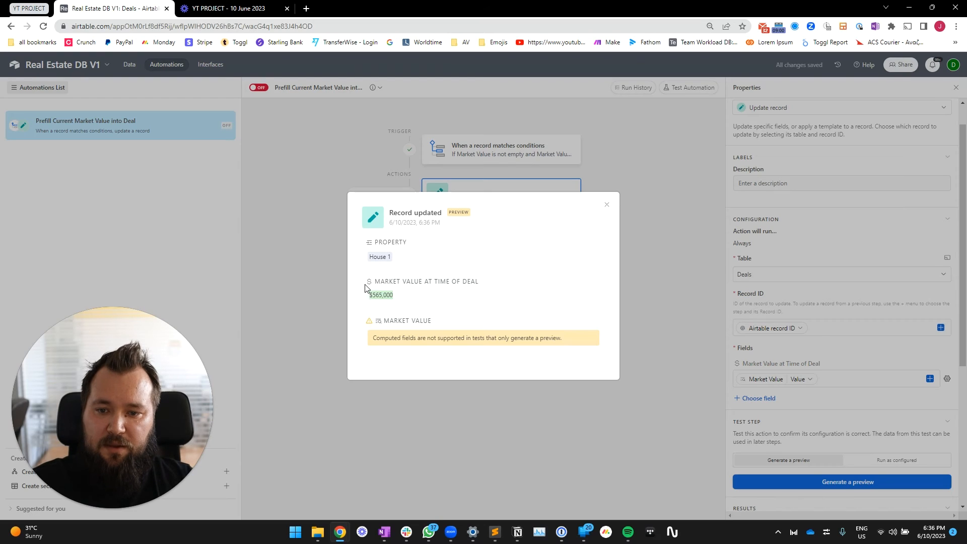
{"action": "left_click_drag", "start_coordinate": [375, 281], "coordinate": [479, 283]}
{"action": "left_click_drag", "start_coordinate": [369, 296], "coordinate": [393, 295]}
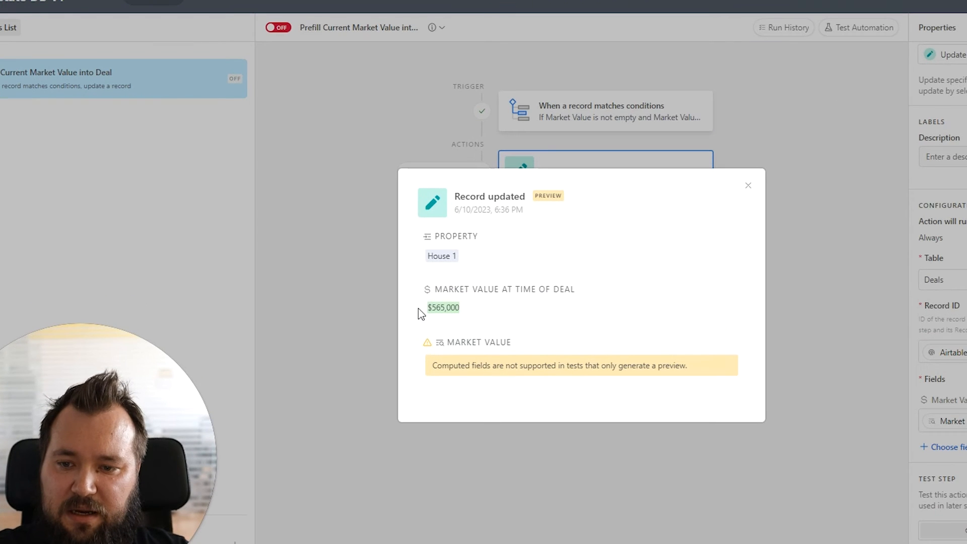
{"action": "left_click_drag", "start_coordinate": [432, 309], "coordinate": [456, 310]}
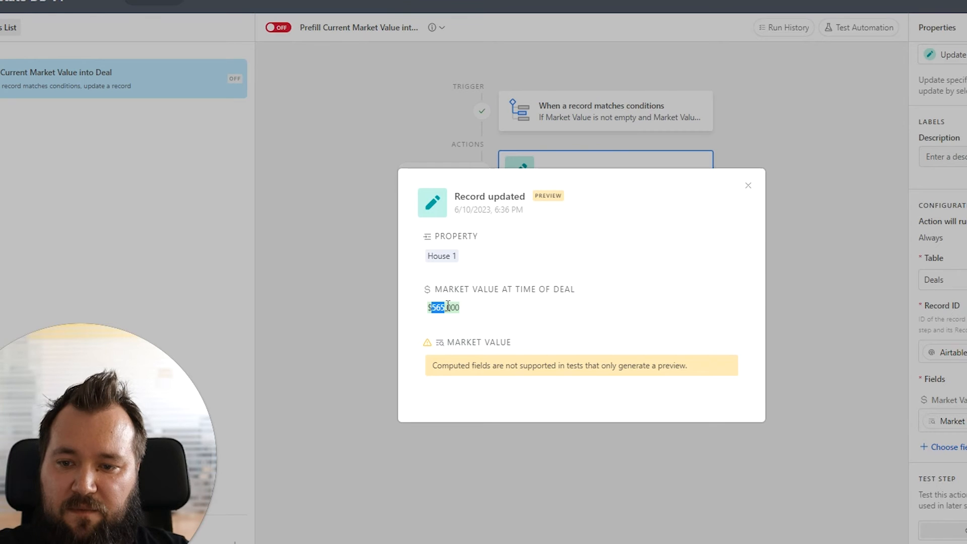
{"action": "left_click", "coordinate": [653, 313]}
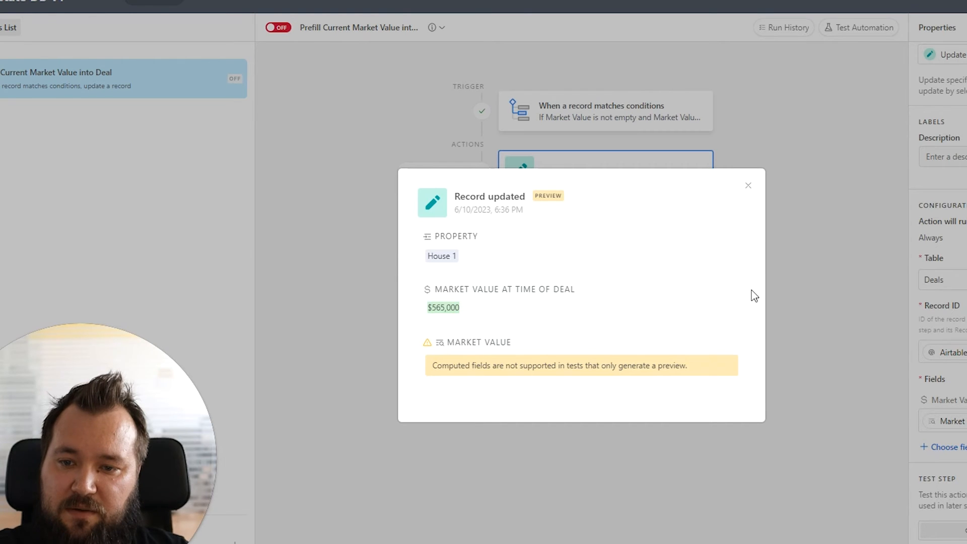
{"action": "left_click", "coordinate": [780, 303]}
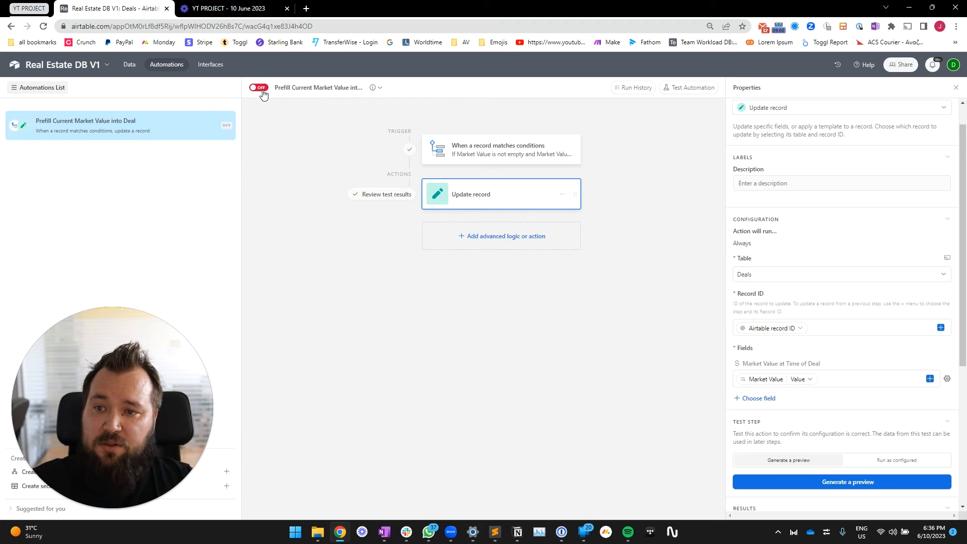
{"action": "left_click", "coordinate": [260, 89]}
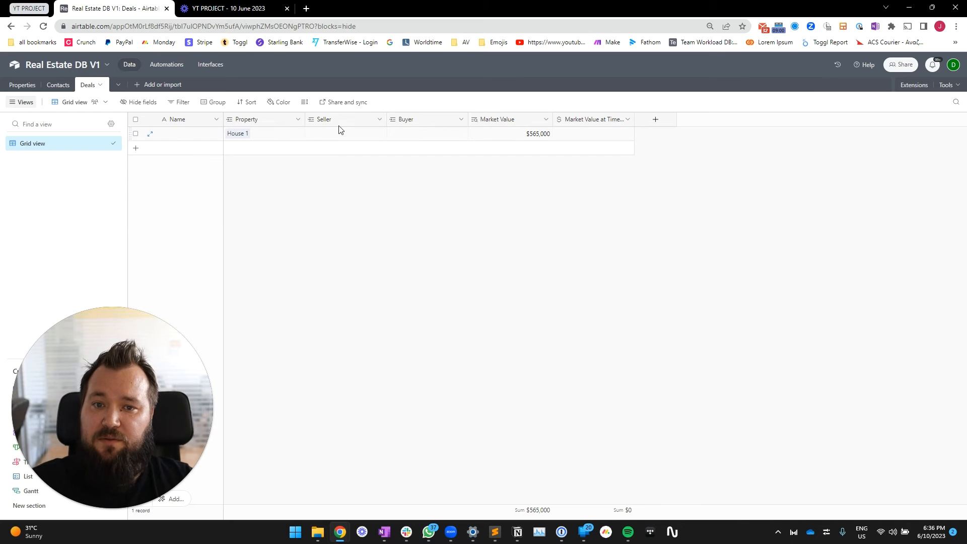
Clear the deal's Property link in the Deals table and link House 1 again to trigger the automation.
{"action": "left_click", "coordinate": [545, 137]}
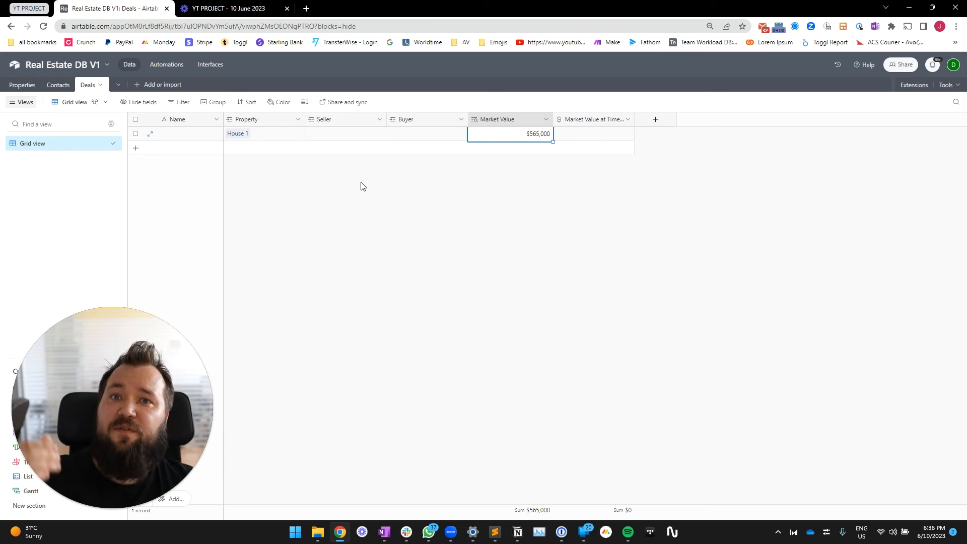
{"action": "left_click", "coordinate": [290, 139]}
{"action": "key", "text": "Delete"}
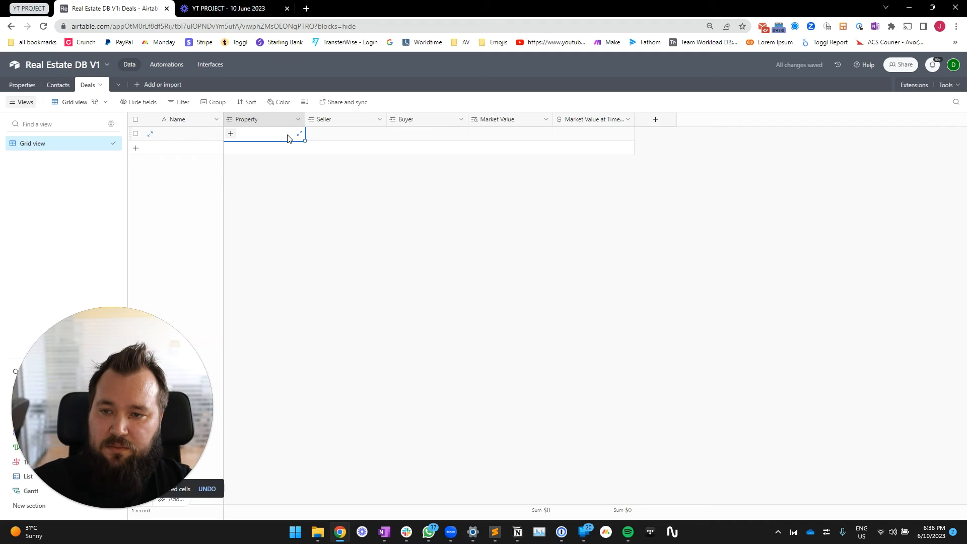
{"action": "left_click", "coordinate": [288, 138]}
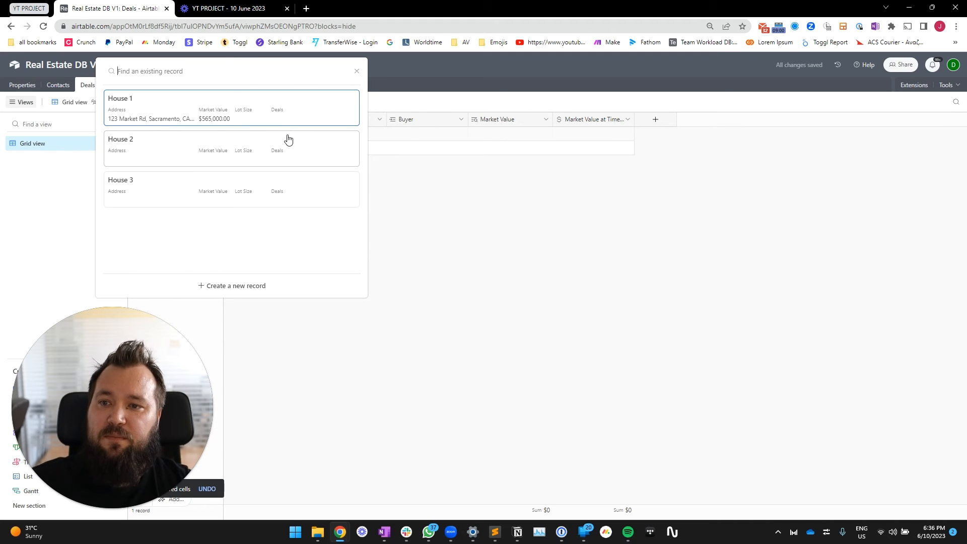
{"action": "left_click", "coordinate": [285, 117]}
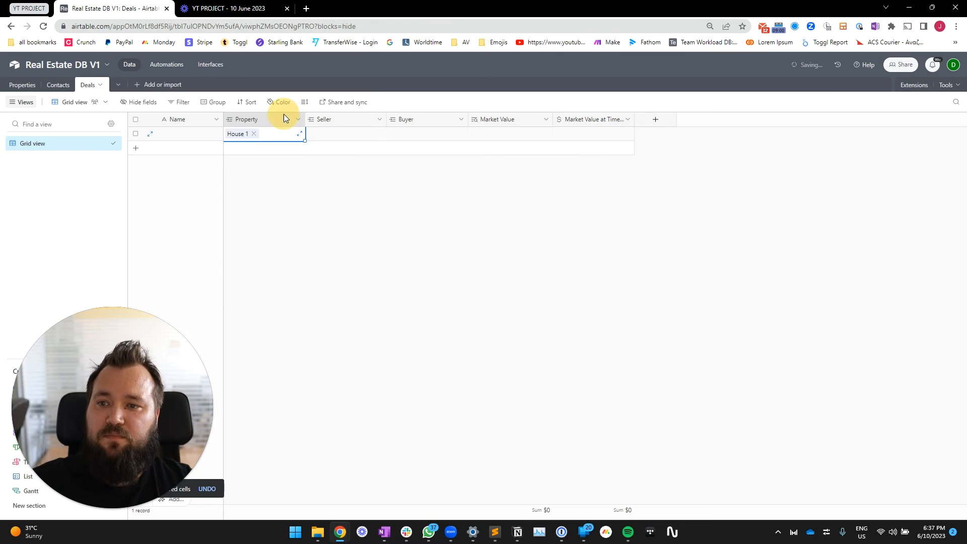
{"action": "left_click", "coordinate": [600, 134]}
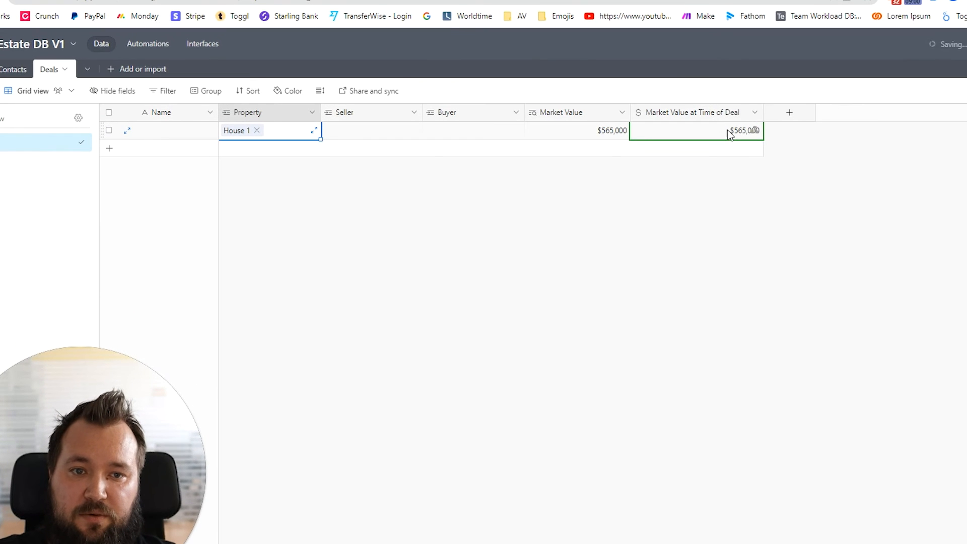
Change the House 1 deal's Market Value at Time of Deal to $575,000 and compare it with the Market Value lookup.
{"action": "left_click", "coordinate": [578, 126]}
{"action": "left_click", "coordinate": [741, 132]}
{"action": "left_click", "coordinate": [744, 132]}
{"action": "left_click_drag", "start_coordinate": [747, 130], "coordinate": [739, 130]}
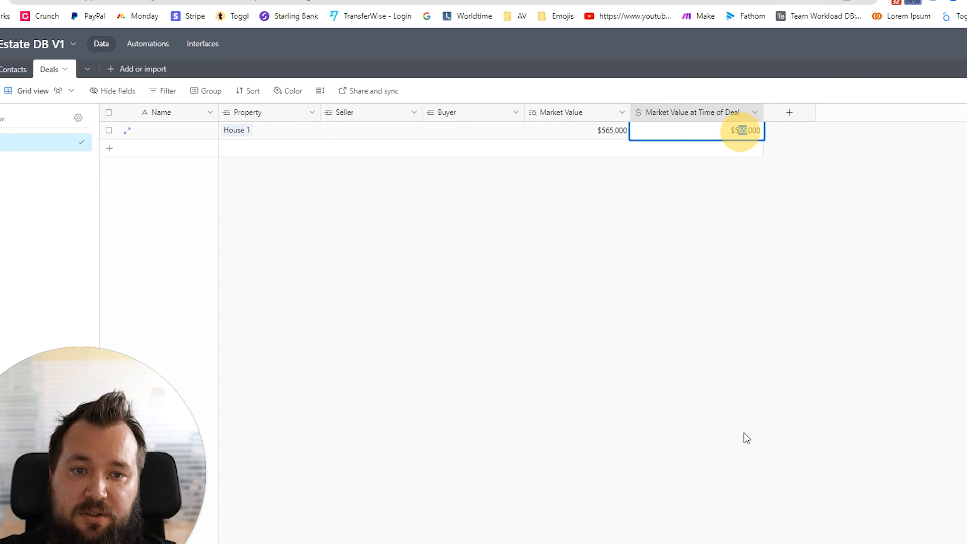
{"action": "type", "text": "75"}
{"action": "left_click", "coordinate": [730, 226]}
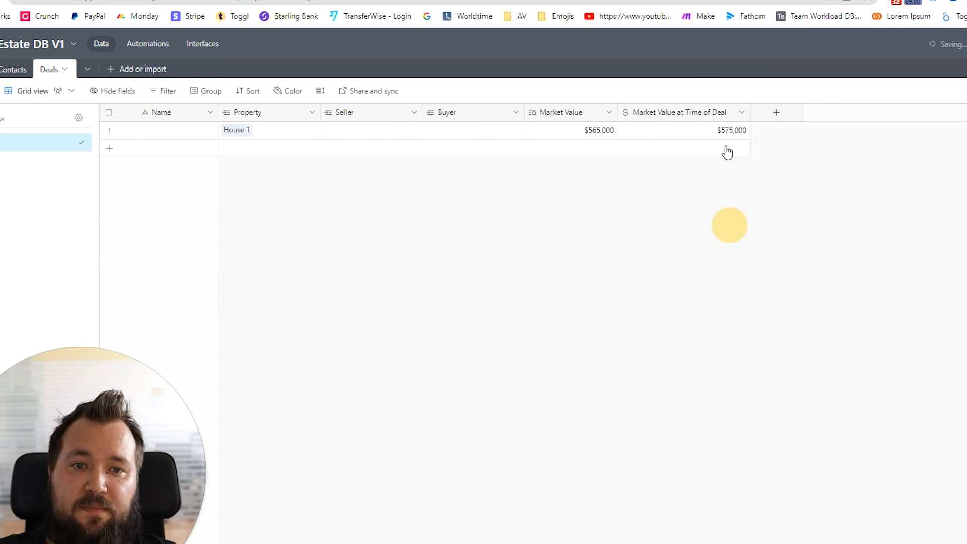
{"action": "left_click", "coordinate": [558, 130]}
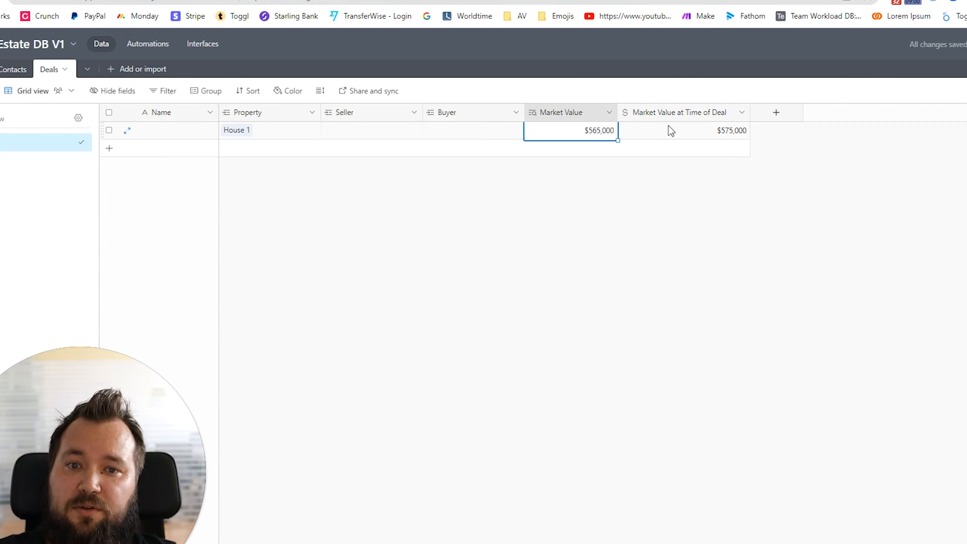
{"action": "left_click", "coordinate": [730, 130]}
{"action": "left_click", "coordinate": [616, 130]}
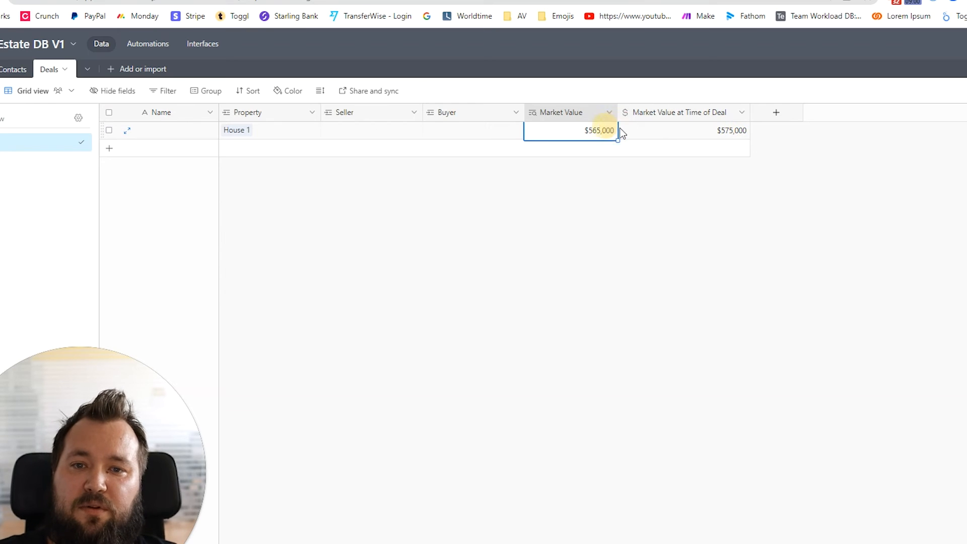
{"action": "left_click", "coordinate": [743, 133]}
{"action": "left_click", "coordinate": [730, 130]}
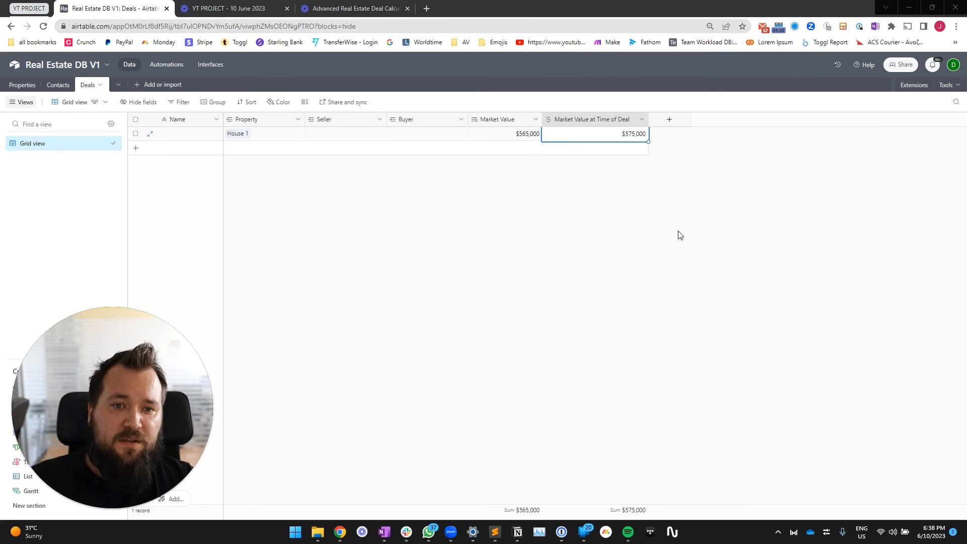
{"action": "left_click", "coordinate": [680, 234]}
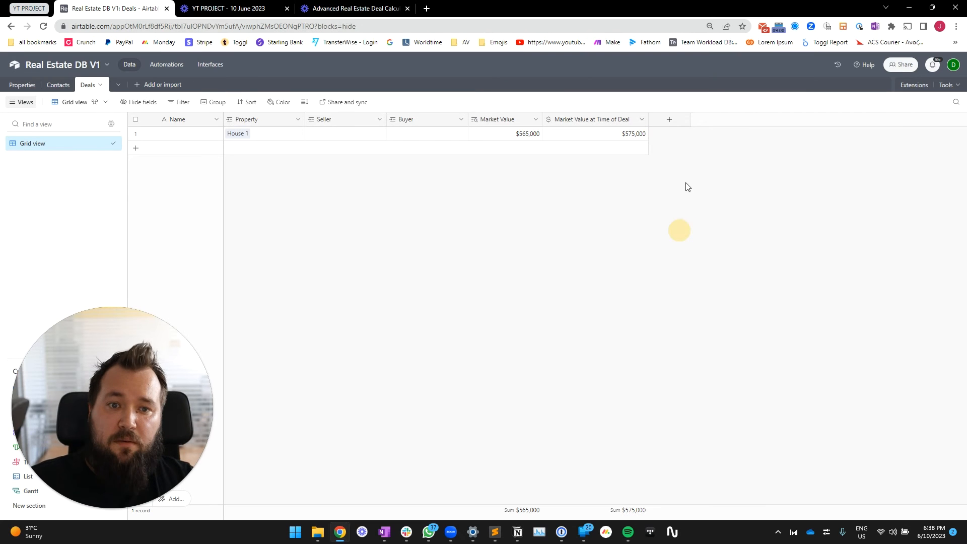
Add a currency field named Sale Price with $1 precision to the Deals table.
{"action": "left_click", "coordinate": [670, 120]}
{"action": "left_click", "coordinate": [700, 143]}
{"action": "type", "text": "Sale Price"}
{"action": "type", "text": "cur"}
{"action": "key", "text": "Return"}
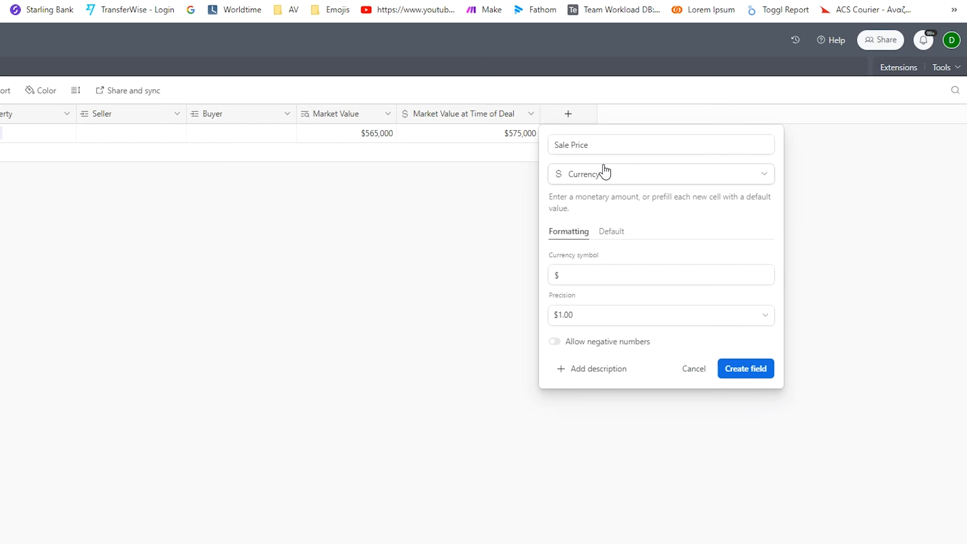
{"action": "left_click", "coordinate": [656, 320]}
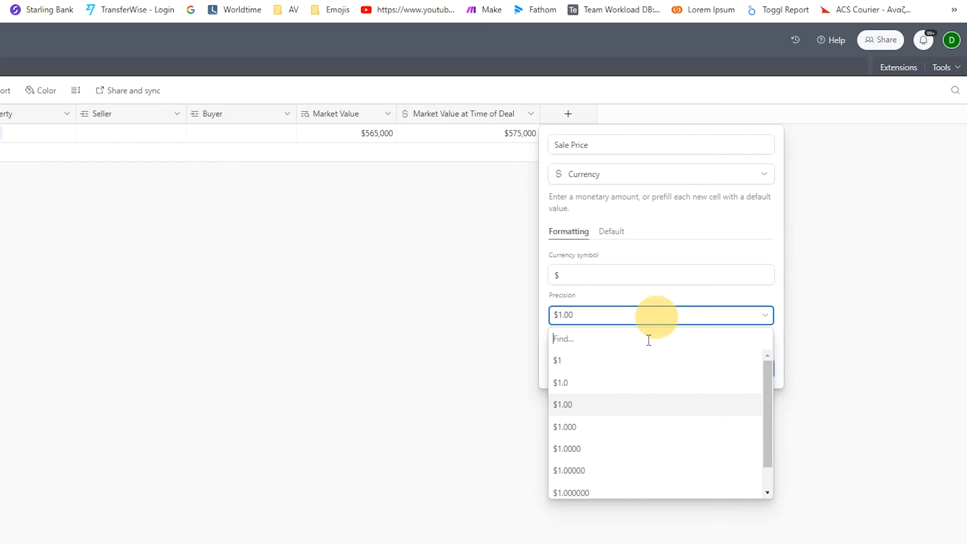
{"action": "left_click", "coordinate": [636, 361]}
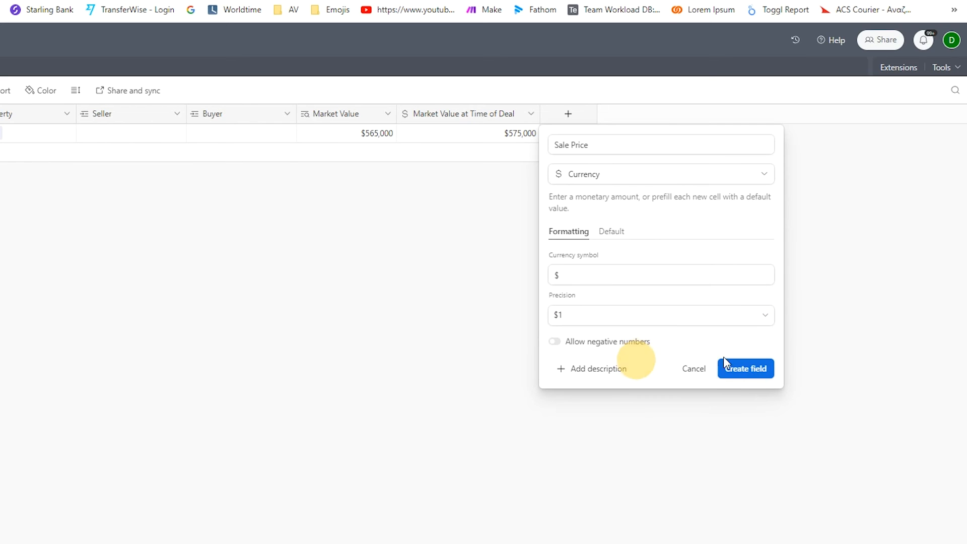
{"action": "left_click", "coordinate": [746, 375]}
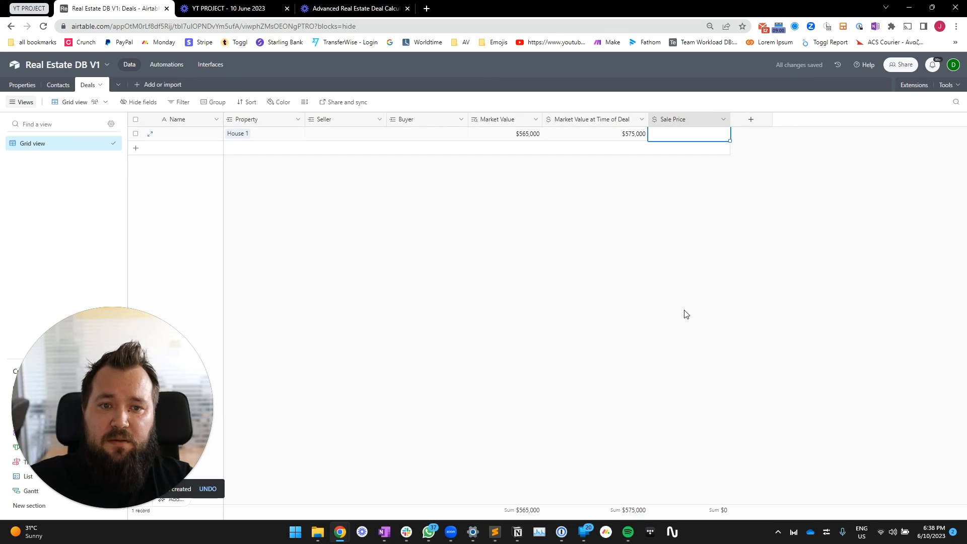
Compare the House 1 deal's Market Value, Market Value at Time of Deal and Sale Price fields.
{"action": "left_click", "coordinate": [636, 138]}
{"action": "left_click", "coordinate": [510, 134]}
{"action": "left_click", "coordinate": [703, 137]}
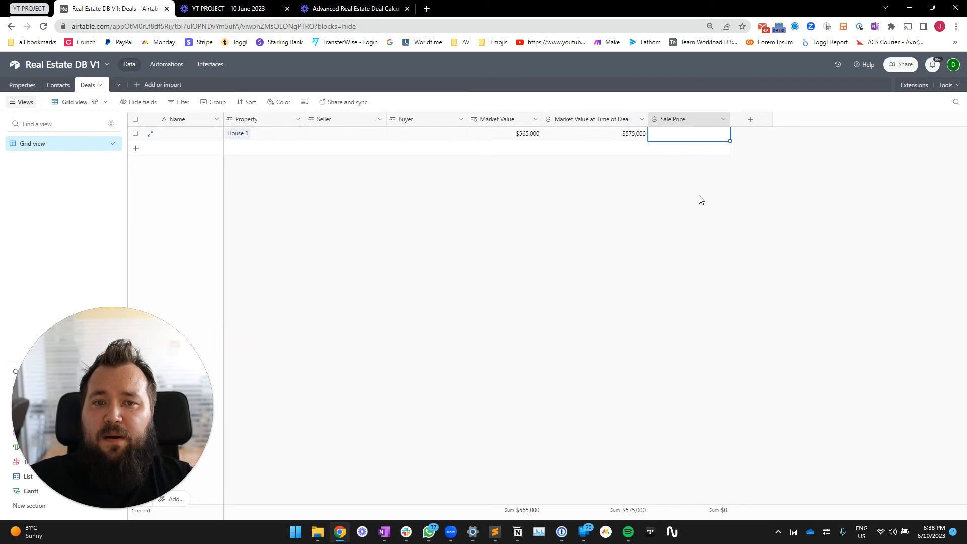
{"action": "left_click", "coordinate": [628, 140]}
{"action": "left_click", "coordinate": [671, 140]}
{"action": "left_click", "coordinate": [629, 142]}
{"action": "left_click", "coordinate": [671, 138]}
{"action": "left_click", "coordinate": [635, 140]}
{"action": "left_click", "coordinate": [701, 136]}
{"action": "left_click", "coordinate": [626, 135]}
{"action": "left_click", "coordinate": [690, 134]}
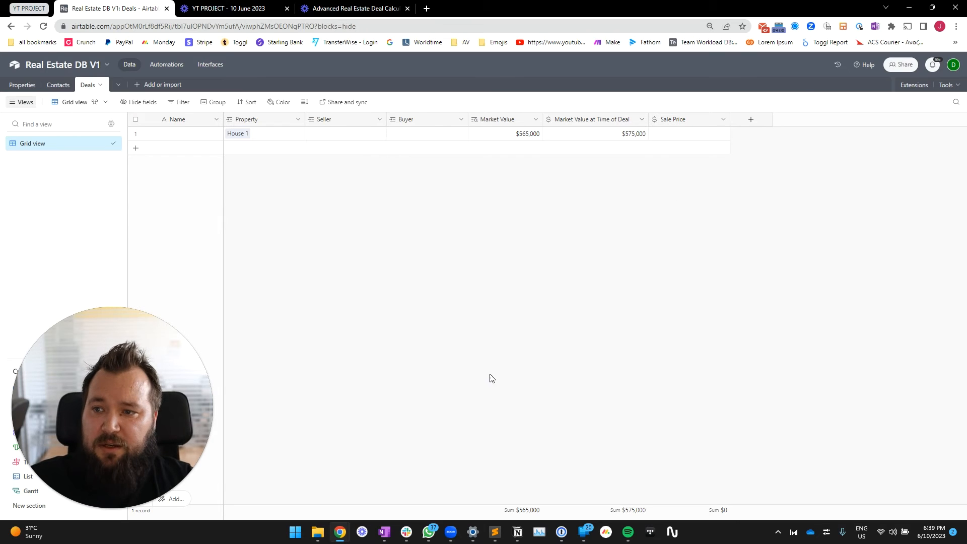
{"action": "left_click", "coordinate": [633, 136]}
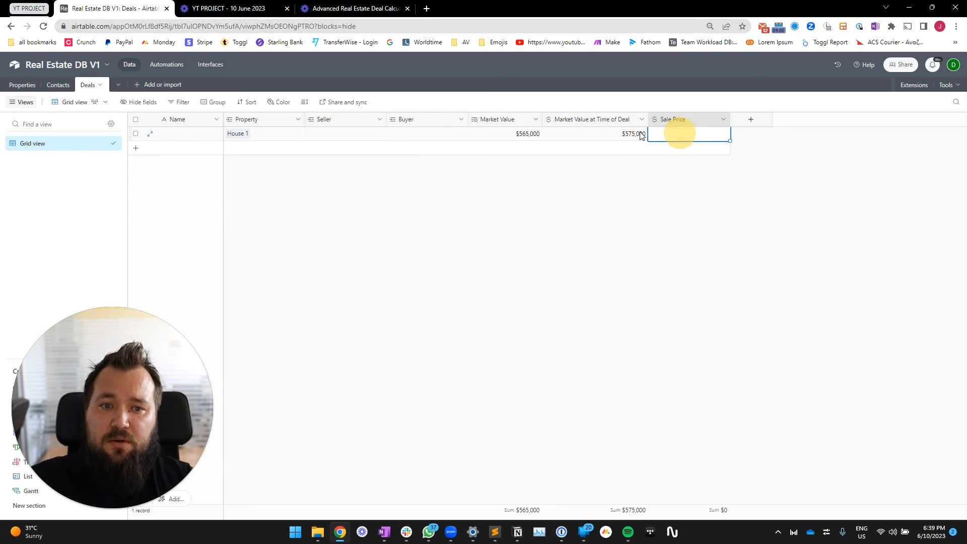
{"action": "left_click", "coordinate": [682, 137]}
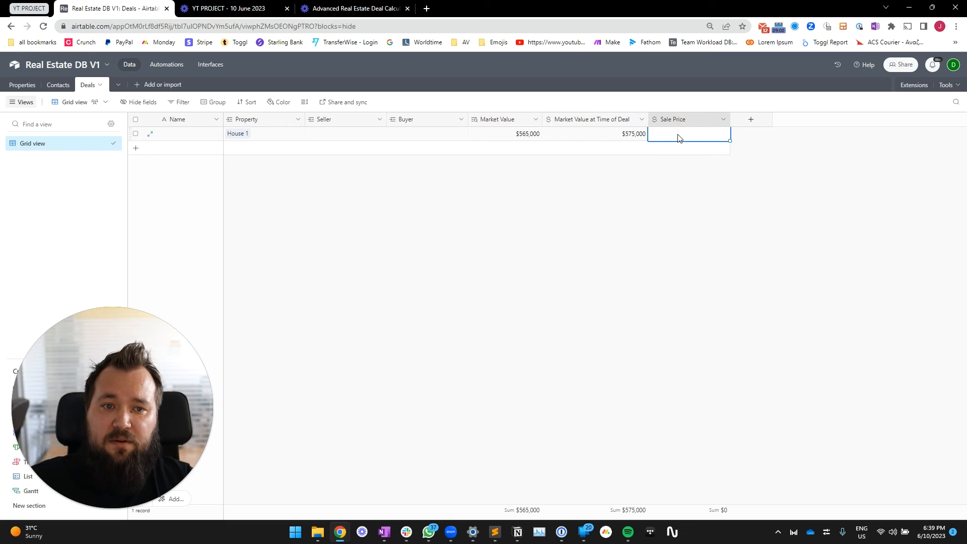
{"action": "left_click", "coordinate": [639, 136]}
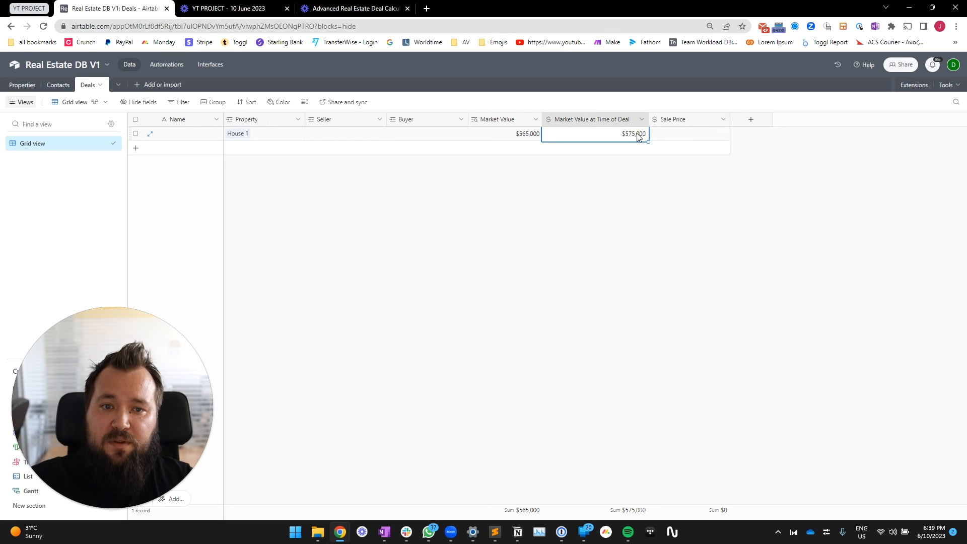
{"action": "left_click", "coordinate": [687, 136]}
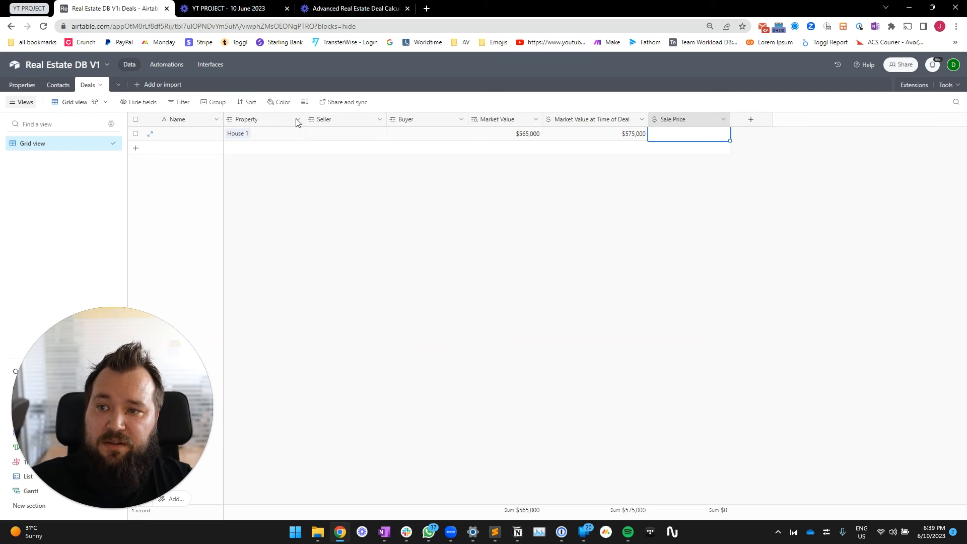
Add Sale Price to the fields updated by the Prefill Current Market Value into Deal automation and configure it as Dynamic.
{"action": "left_click", "coordinate": [167, 64]}
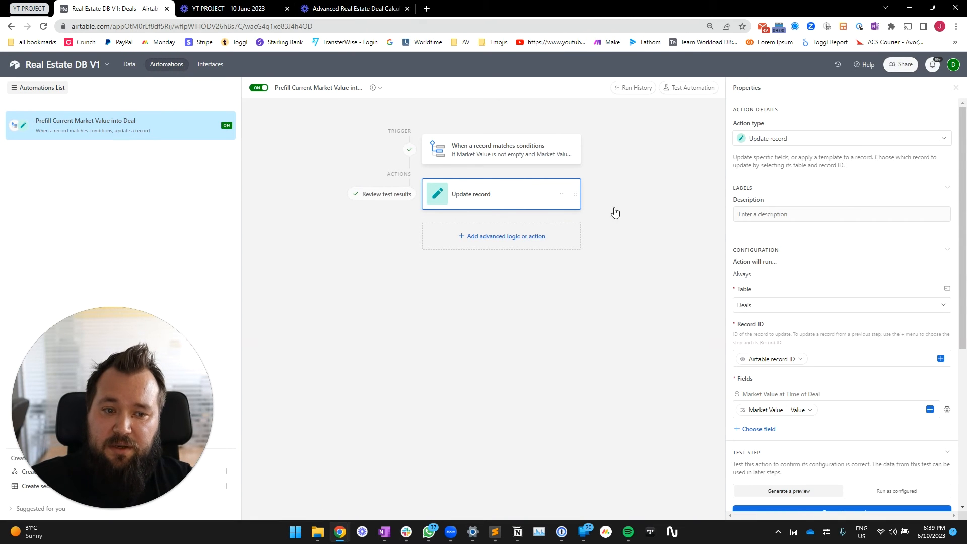
{"action": "scroll", "coordinate": [781, 262], "scroll_direction": "down", "scroll_amount": 3}
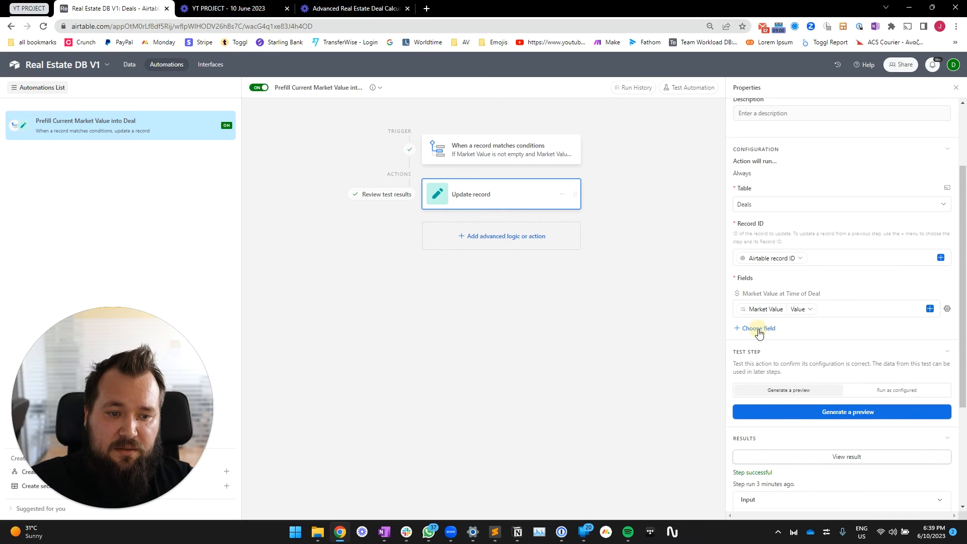
{"action": "left_click", "coordinate": [760, 333]}
{"action": "left_click", "coordinate": [766, 437]}
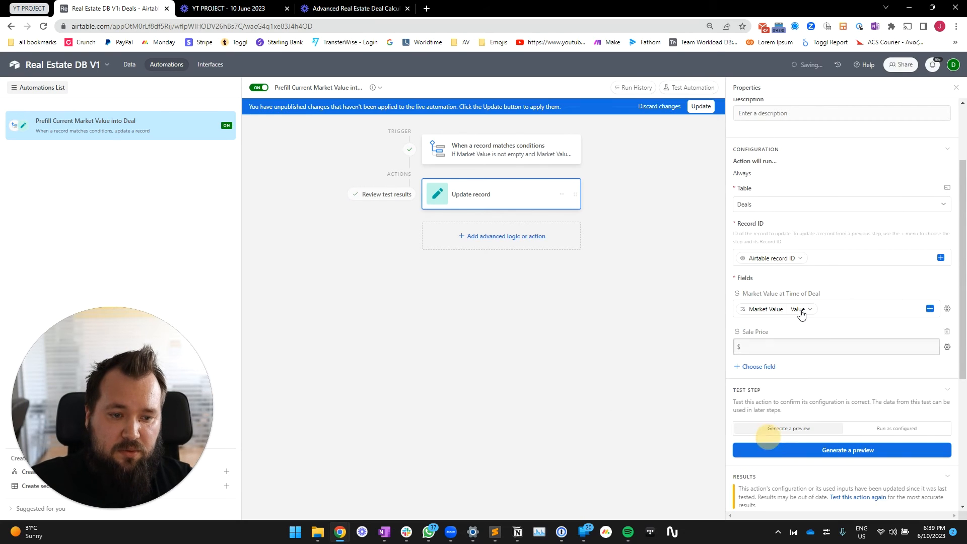
{"action": "left_click", "coordinate": [795, 348]}
{"action": "left_click", "coordinate": [804, 348]}
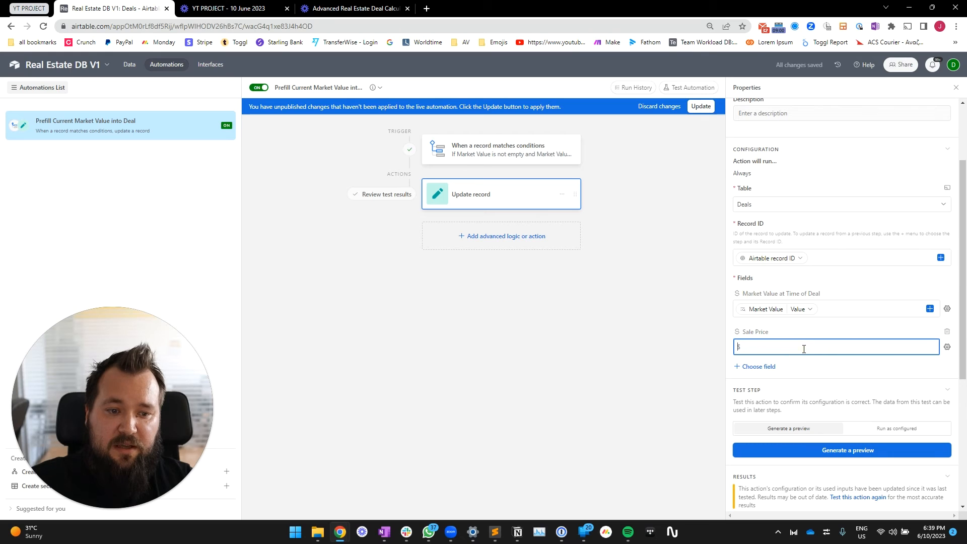
{"action": "left_click", "coordinate": [948, 347]}
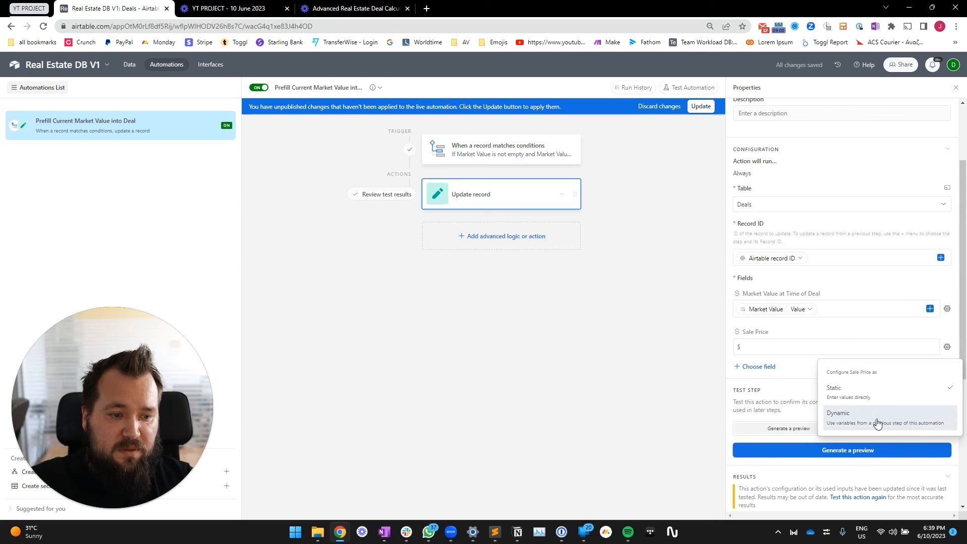
{"action": "left_click", "coordinate": [900, 414]}
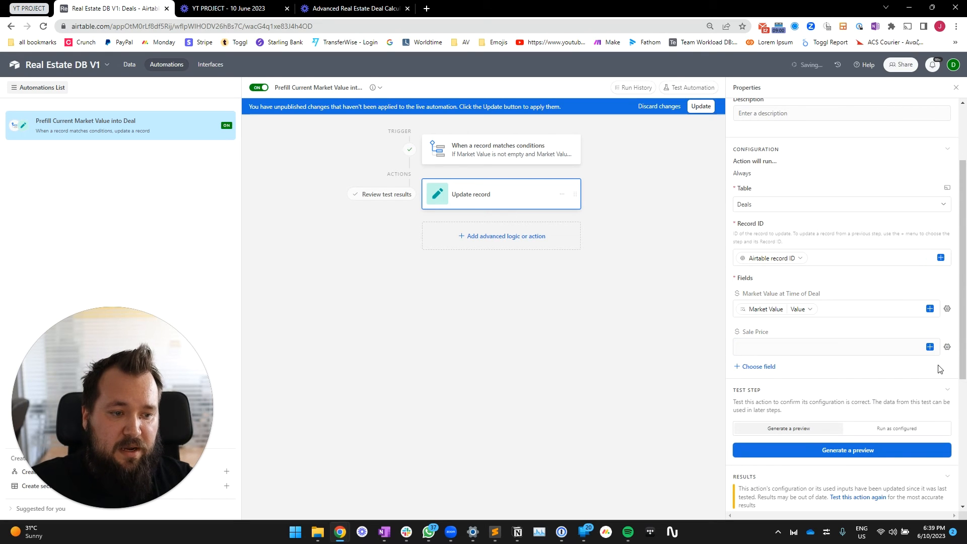
Fill Sale Price with the Market Value lookup's value from the trigger record and apply the update to the live automation.
{"action": "left_click", "coordinate": [930, 348]}
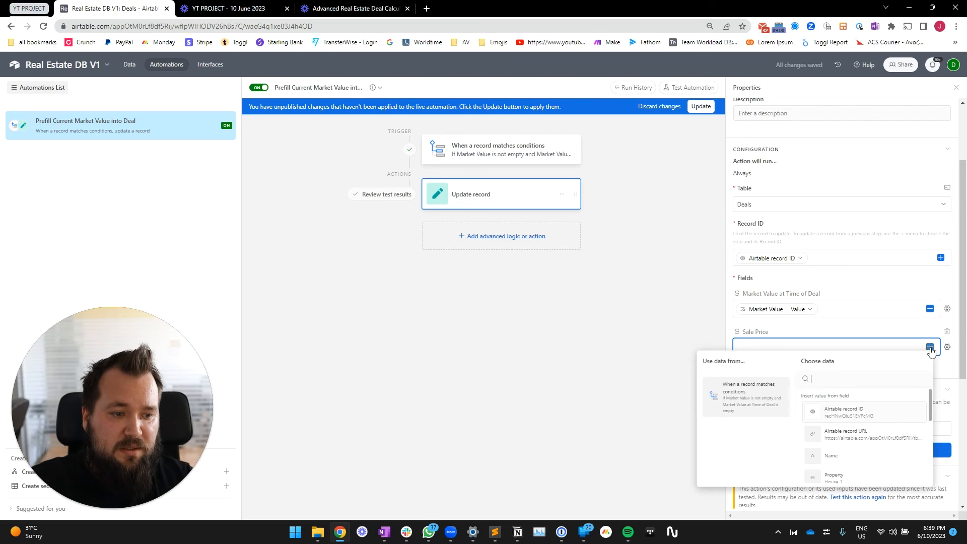
{"action": "scroll", "coordinate": [883, 420], "scroll_direction": "down", "scroll_amount": 3}
{"action": "scroll", "coordinate": [882, 424], "scroll_direction": "down", "scroll_amount": 2}
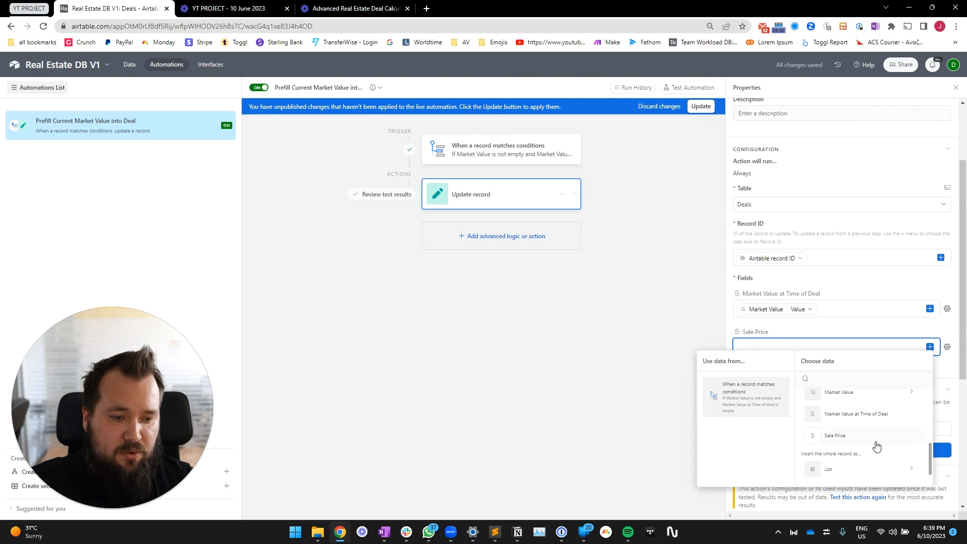
{"action": "left_click", "coordinate": [862, 399]}
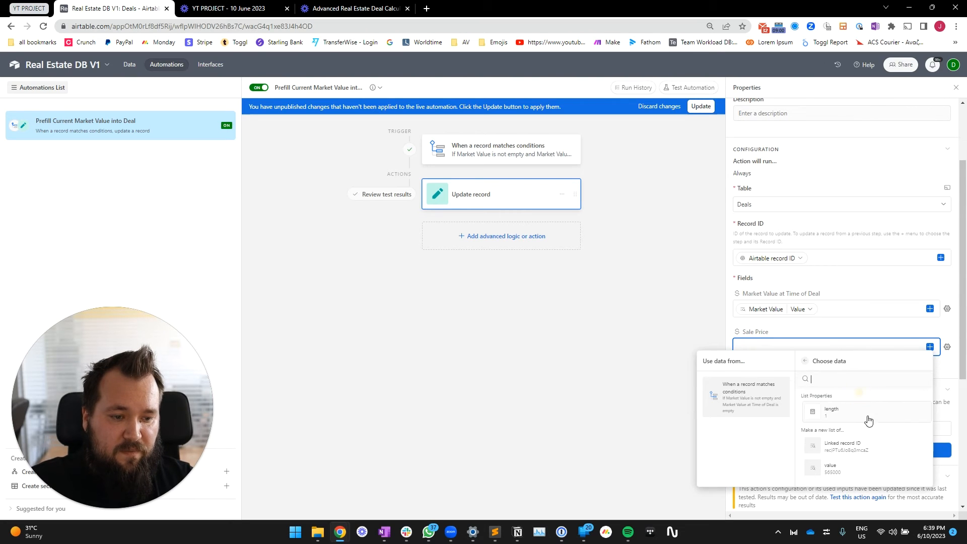
{"action": "left_click", "coordinate": [844, 470]}
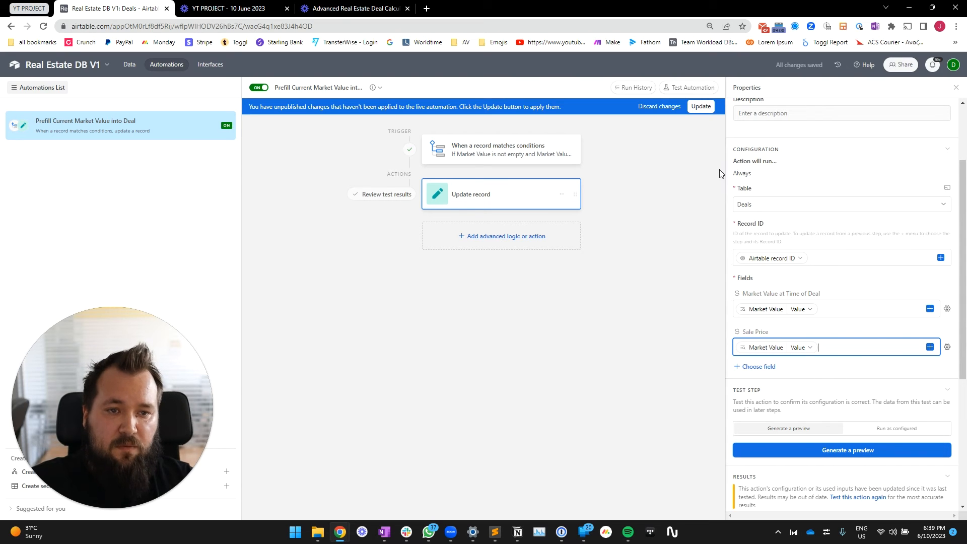
{"action": "left_click", "coordinate": [703, 107]}
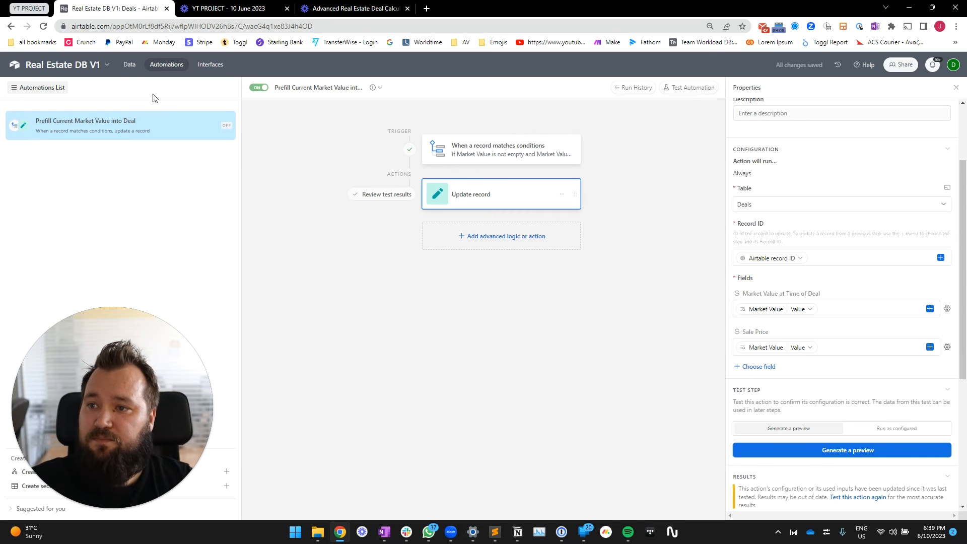
Clear the Property link of the deal in the Deals table and link House 1 again.
{"action": "left_click", "coordinate": [130, 64]}
{"action": "left_click", "coordinate": [281, 138]}
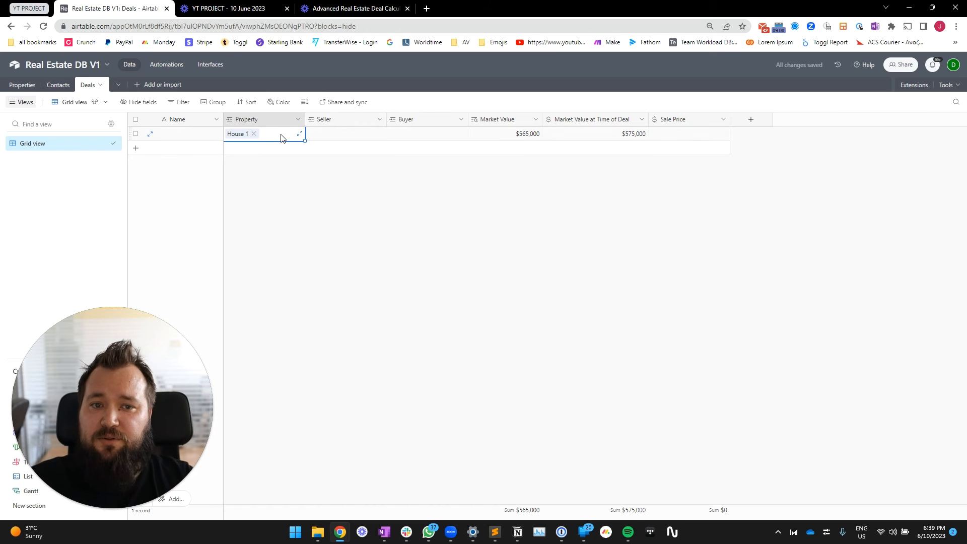
{"action": "key", "text": "Delete"}
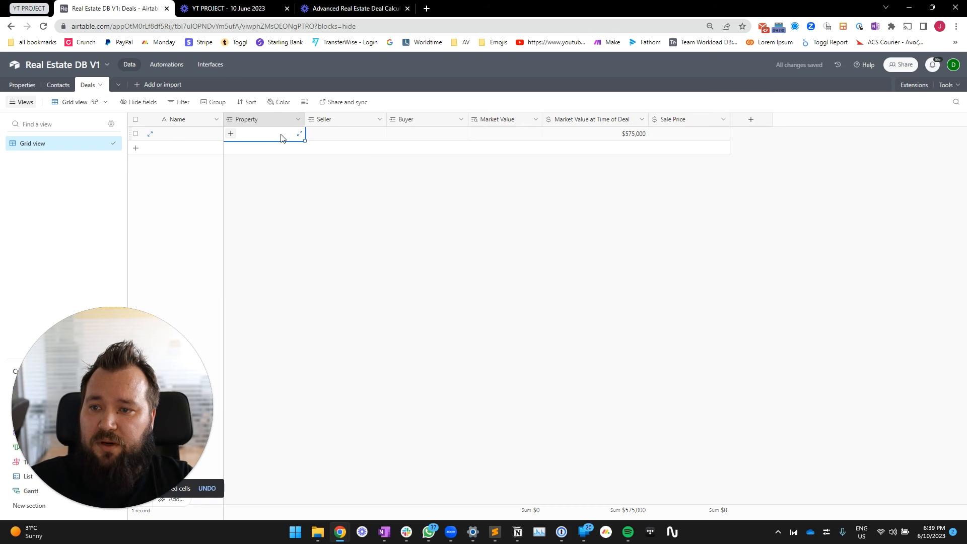
{"action": "key", "text": "Return"}
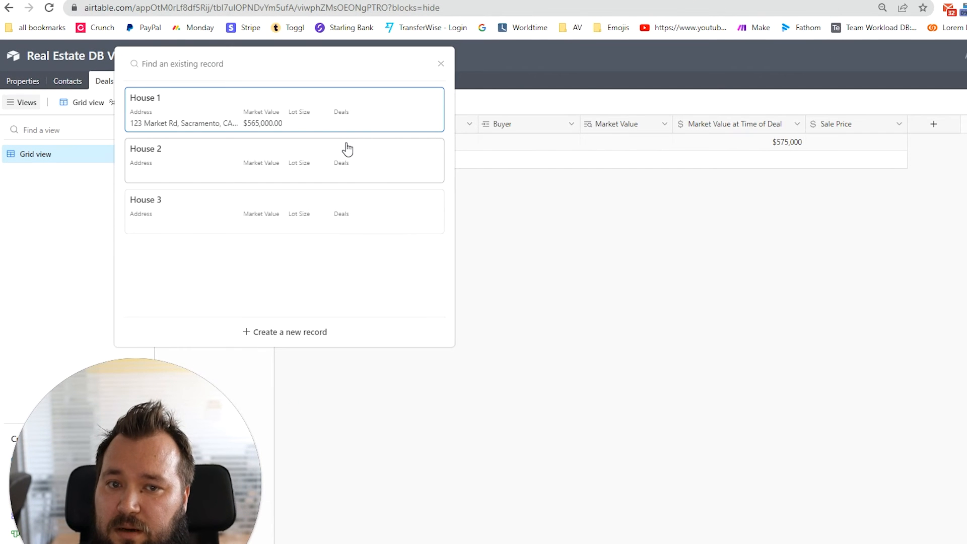
{"action": "key", "text": "Return"}
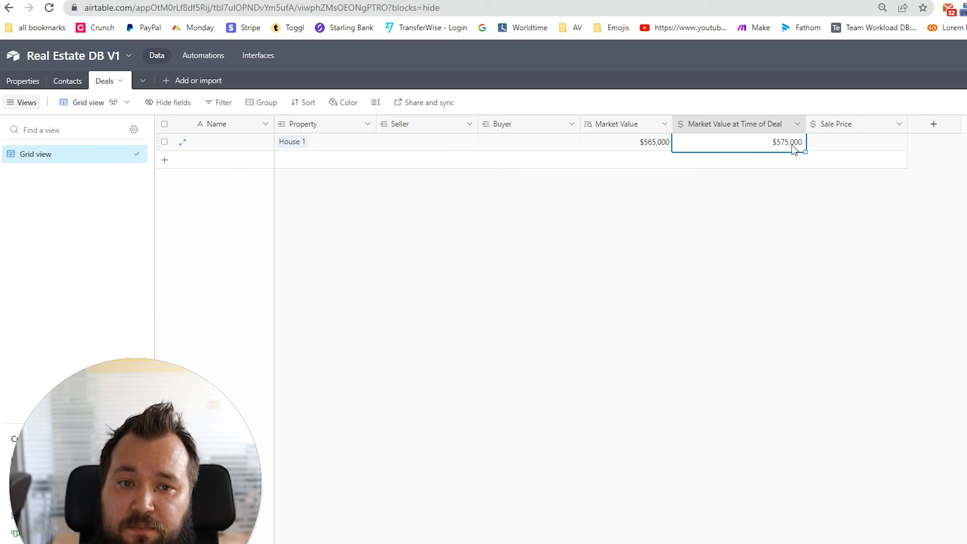
Clear the deal's Market Value at Time of Deal to trigger the automation, and compare the refilled value with the Market Value lookup.
{"action": "key", "text": "Delete"}
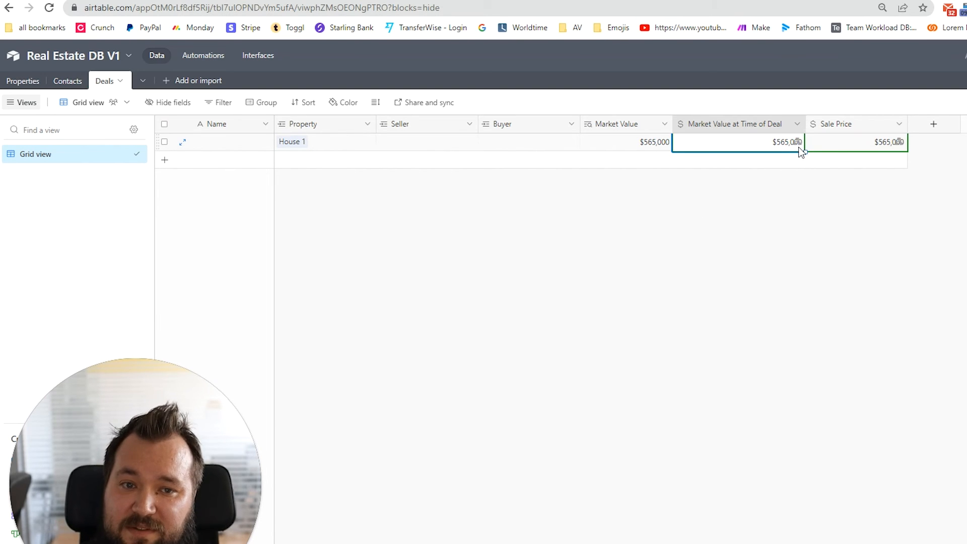
{"action": "left_click", "coordinate": [643, 143]}
{"action": "left_click", "coordinate": [768, 147]}
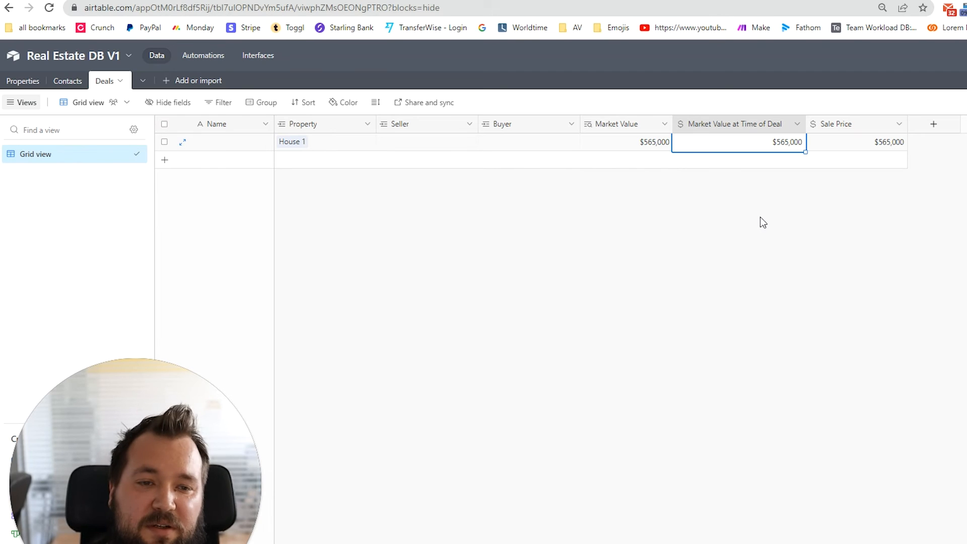
Add a second deal linked to House 1 to test the automatic filling of its market value and sale price.
{"action": "left_click", "coordinate": [339, 160]}
{"action": "left_click", "coordinate": [325, 158]}
{"action": "left_click", "coordinate": [283, 160]}
{"action": "left_click", "coordinate": [260, 115]}
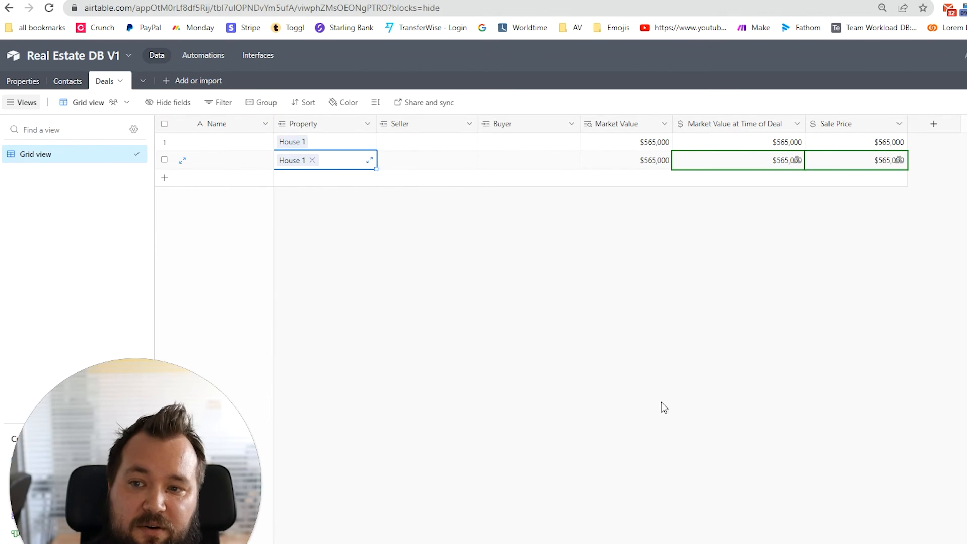
{"action": "left_click", "coordinate": [787, 148]}
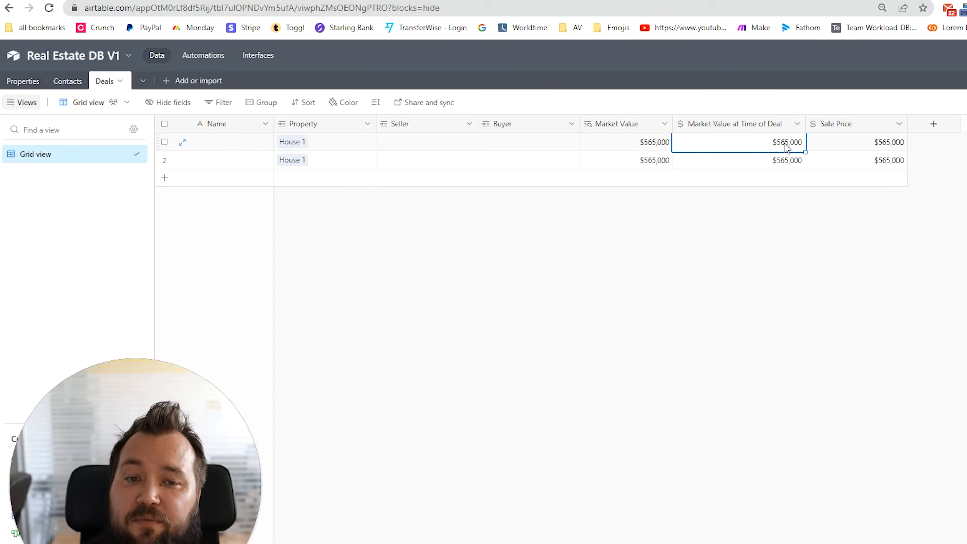
Delete the second House 1 deal record from the Deals table.
{"action": "left_click", "coordinate": [345, 160]}
{"action": "right_click", "coordinate": [345, 160]}
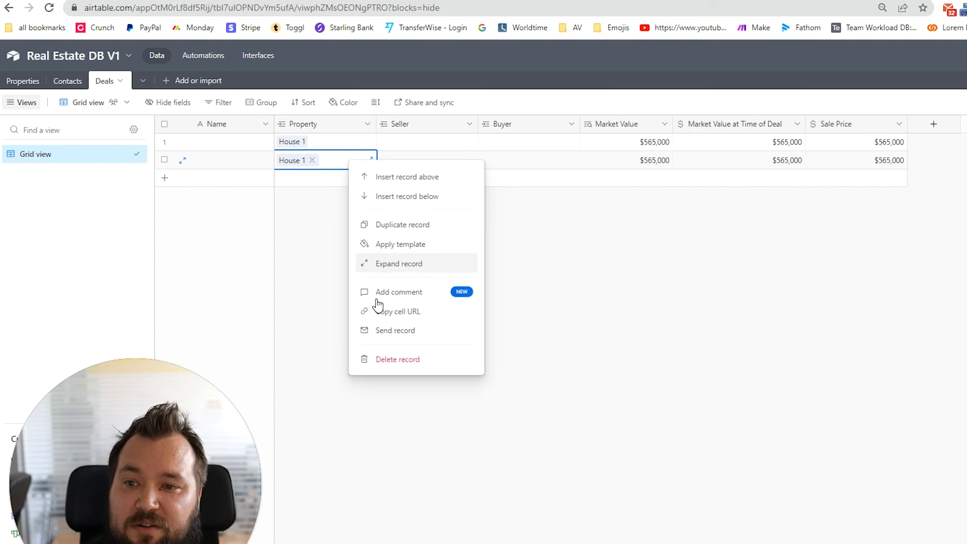
{"action": "left_click", "coordinate": [398, 359]}
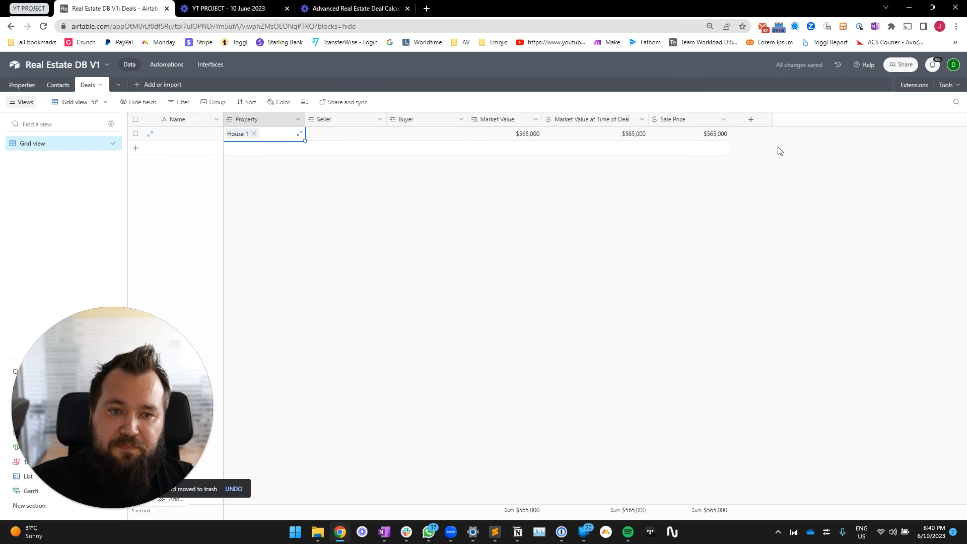
Narrow the Buyer, Seller and Market Value at Time of Deal columns in the Deals grid.
{"action": "left_click_drag", "start_coordinate": [468, 120], "coordinate": [451, 119]}
{"action": "left_click_drag", "start_coordinate": [386, 119], "coordinate": [366, 119]}
{"action": "left_click", "coordinate": [486, 121]}
{"action": "left_click_drag", "start_coordinate": [282, 134], "coordinate": [382, 136]}
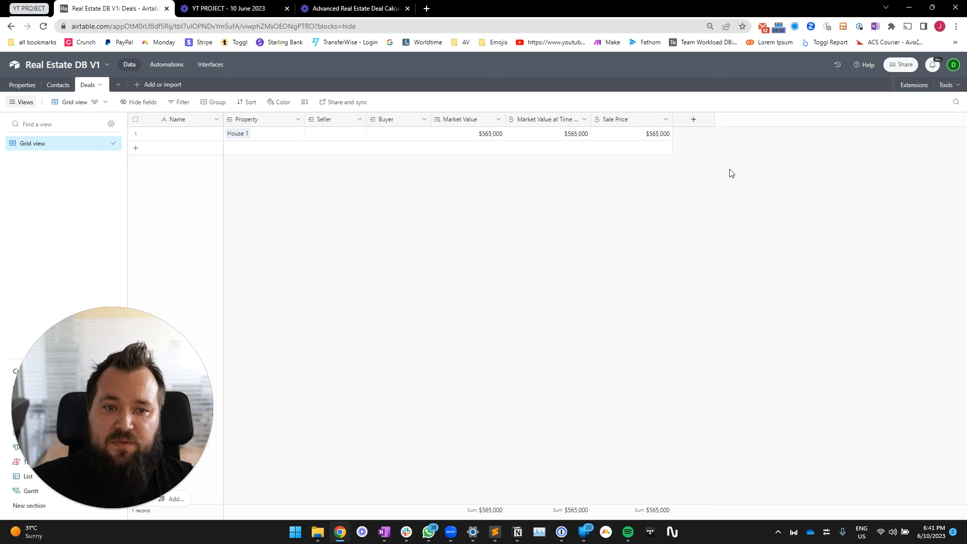
Start a new field named Commission in the Deals table with the Percent field type.
{"action": "left_click", "coordinate": [704, 126]}
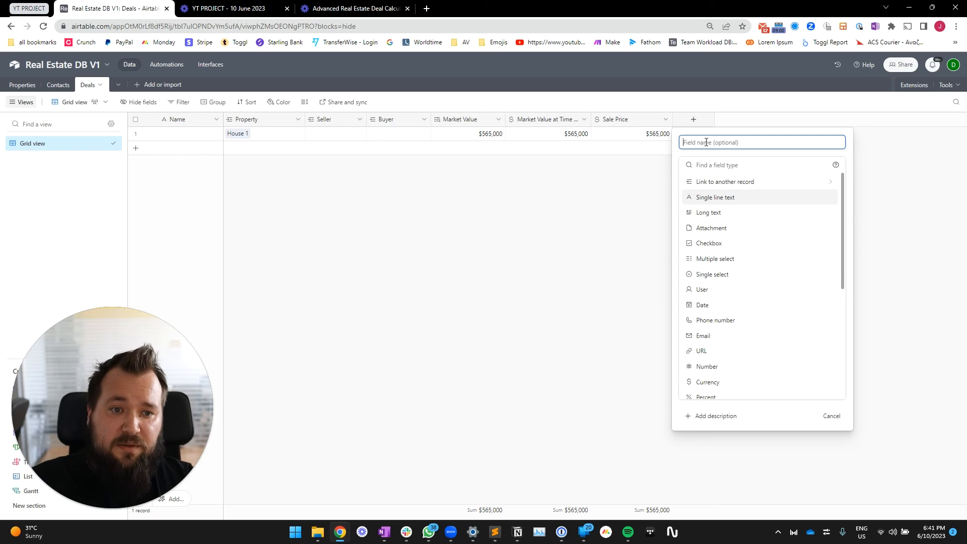
{"action": "type", "text": "Commission"}
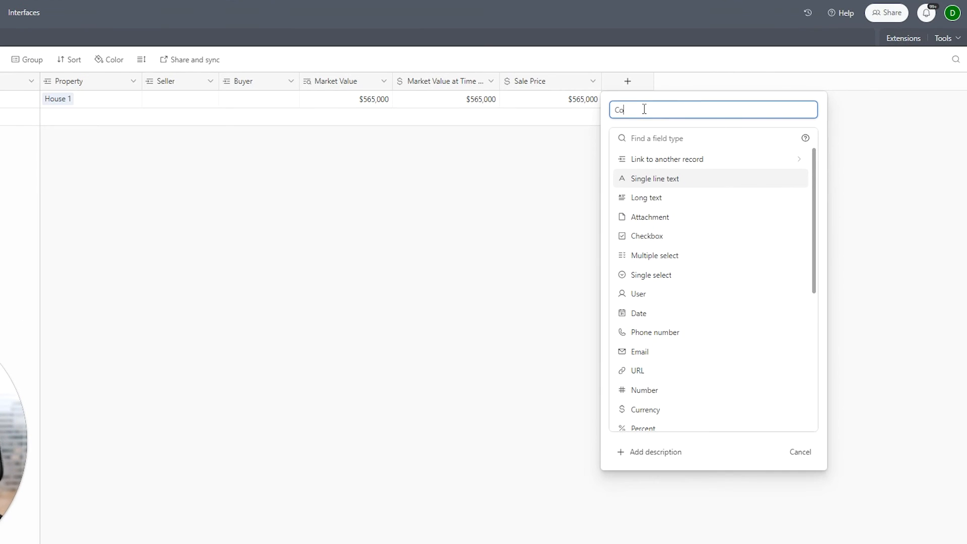
{"action": "key", "text": "Tab"}
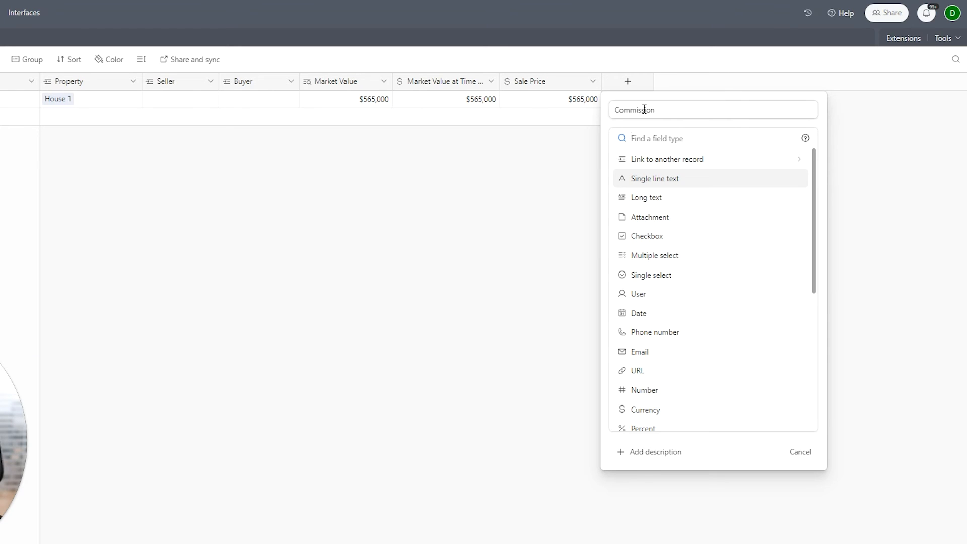
{"action": "type", "text": "p"}
{"action": "key", "text": "Return"}
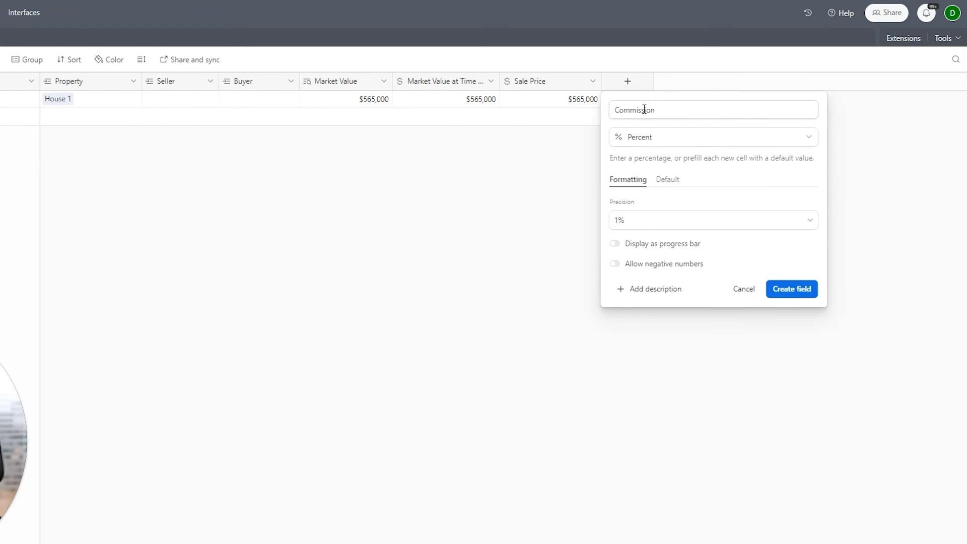
Give the Commission field a default of 2.5 and a precision of 1.00%, and create the field.
{"action": "left_click", "coordinate": [669, 180]}
{"action": "left_click", "coordinate": [682, 206]}
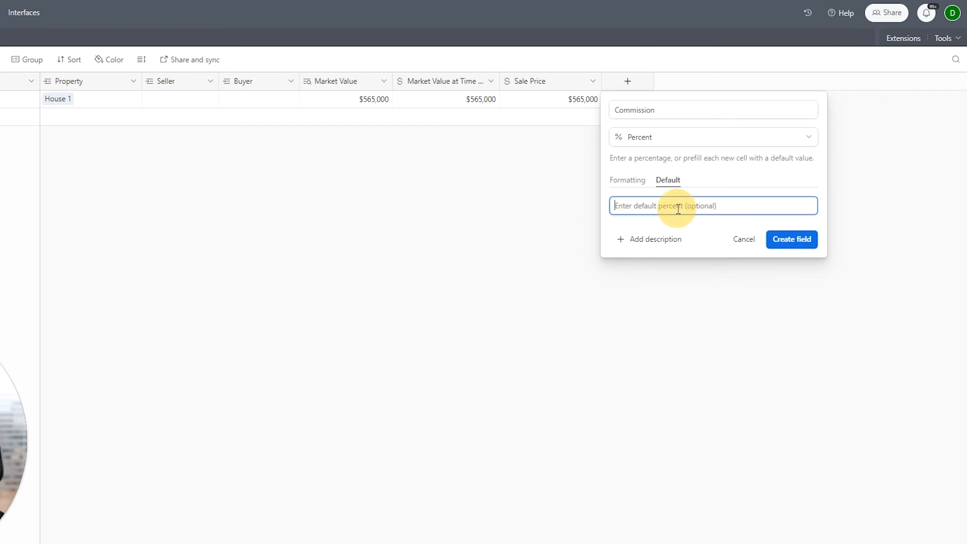
{"action": "type", "text": "2.5"}
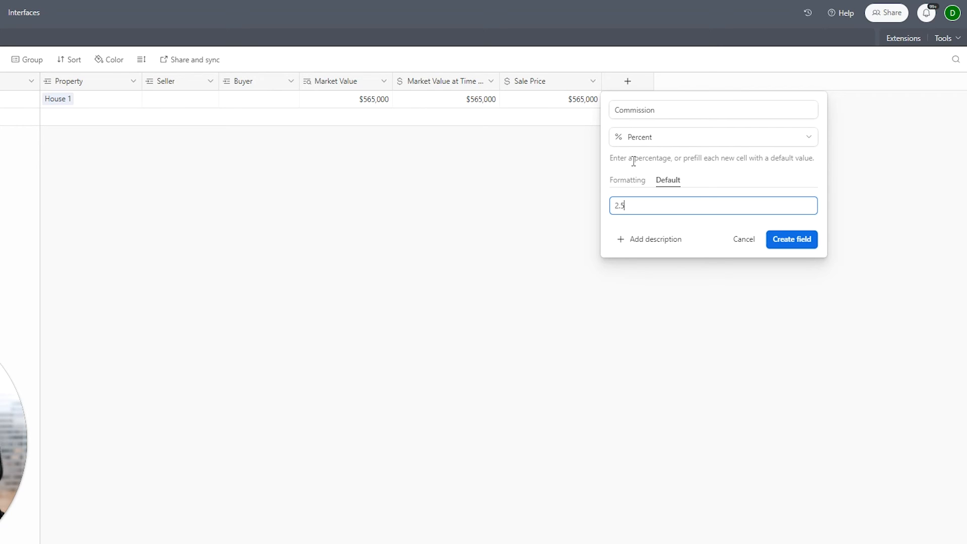
{"action": "left_click", "coordinate": [628, 179]}
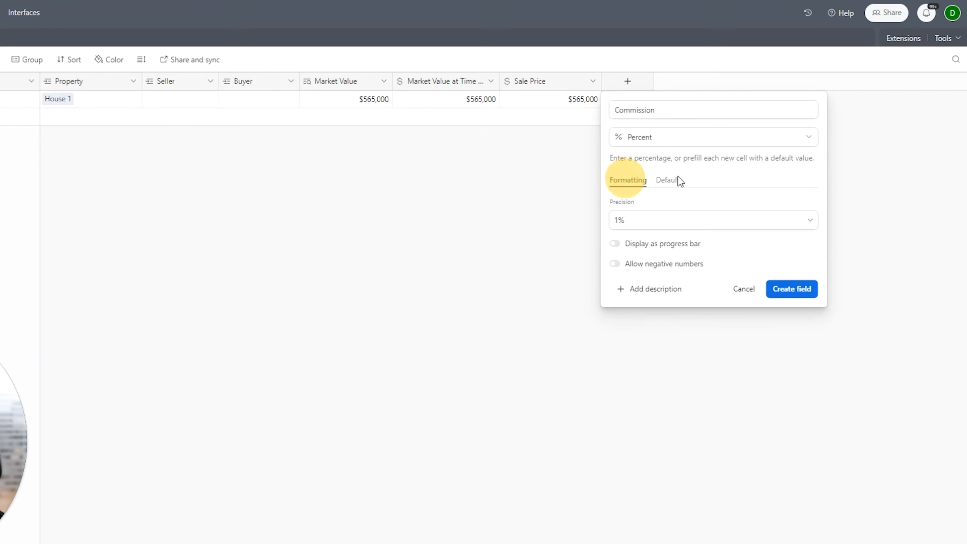
{"action": "left_click", "coordinate": [704, 219]}
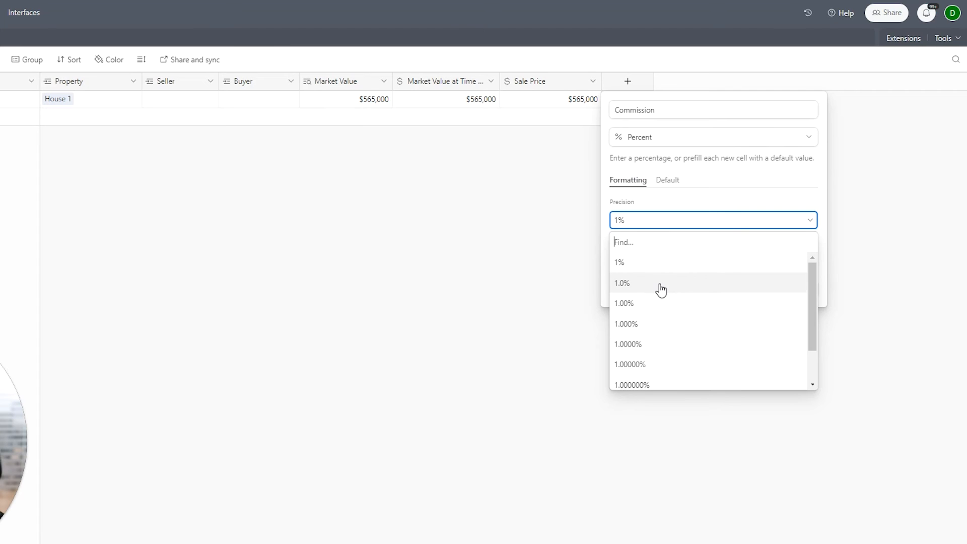
{"action": "left_click", "coordinate": [661, 305]}
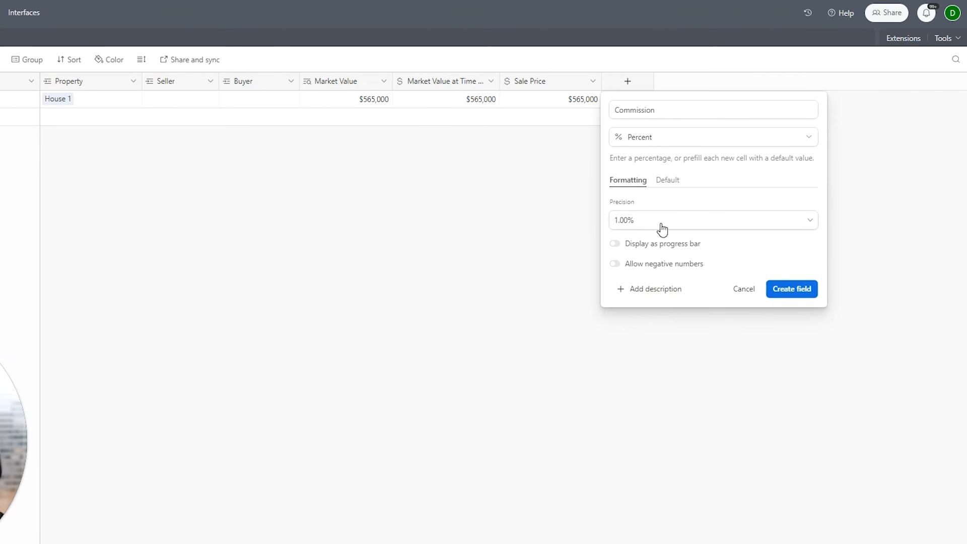
{"action": "left_click", "coordinate": [792, 290]}
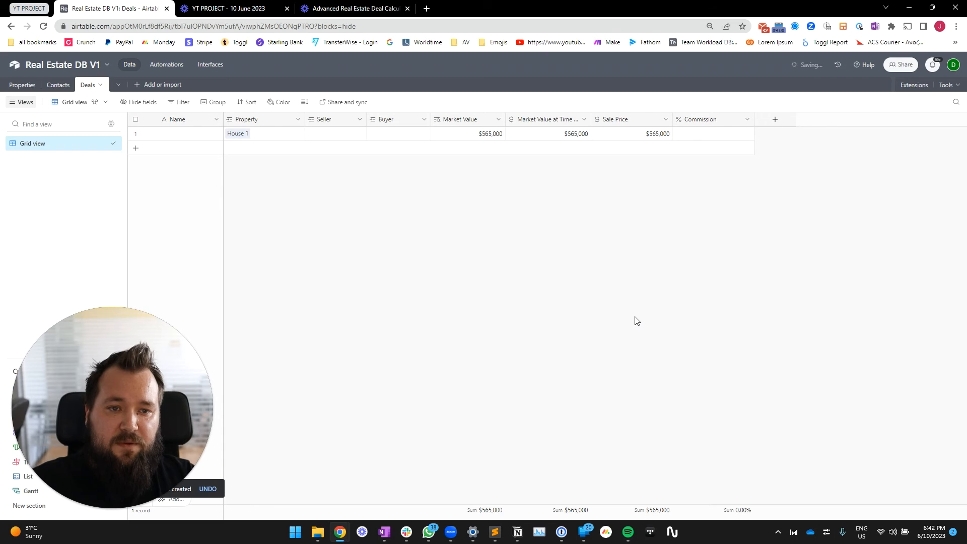
Add a blank test deal to check its default Commission, and delete that record again.
{"action": "left_click", "coordinate": [177, 152]}
{"action": "left_click", "coordinate": [744, 149]}
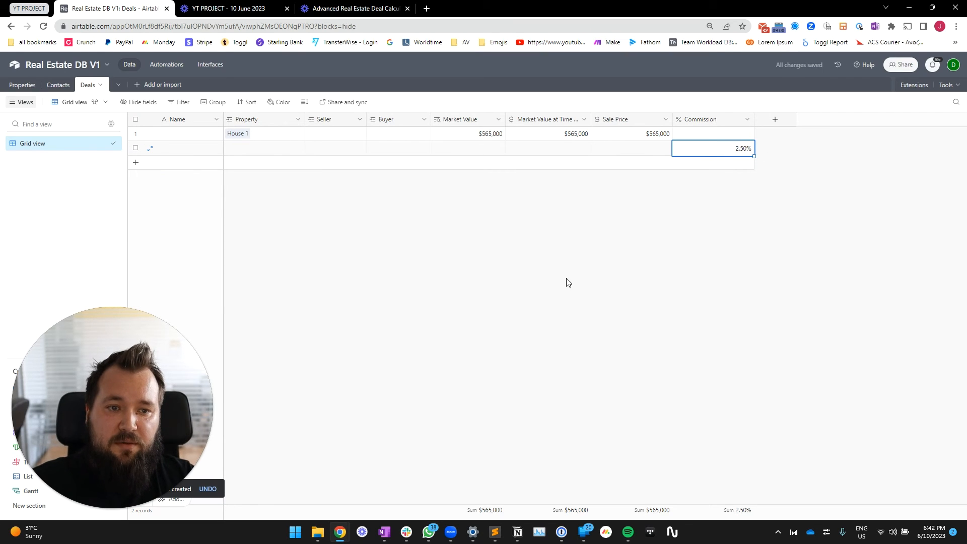
{"action": "right_click", "coordinate": [207, 154]}
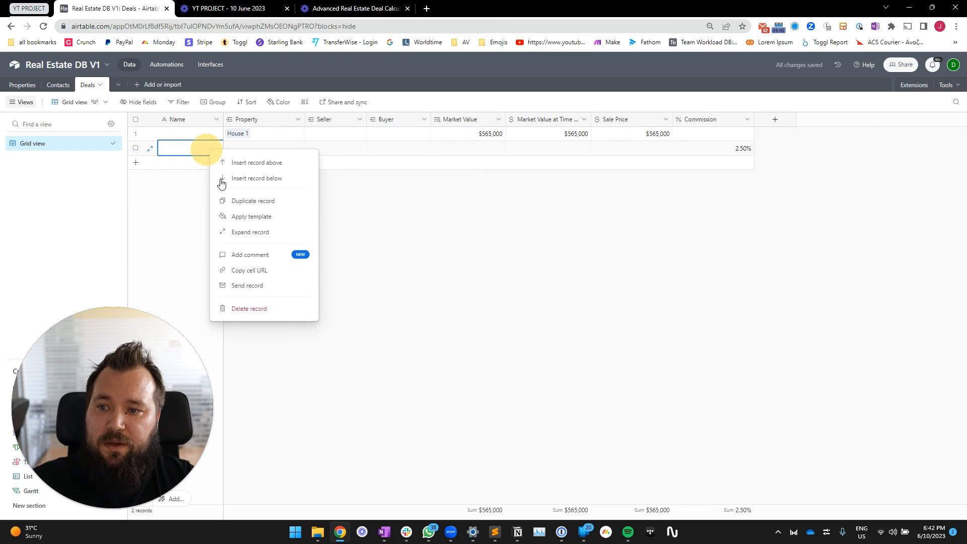
{"action": "left_click", "coordinate": [265, 308]}
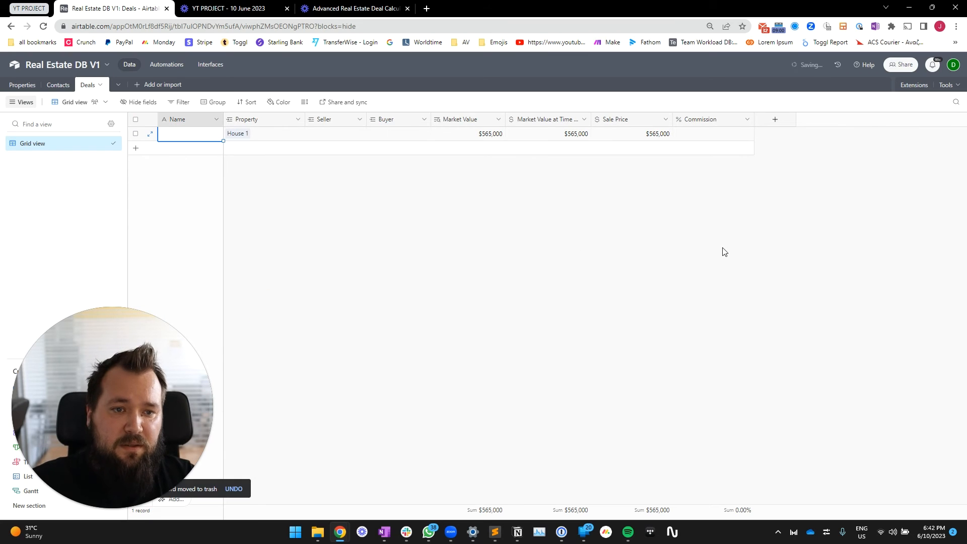
Set the Commission of the House 1 deal to 2.50%.
{"action": "left_click", "coordinate": [724, 135]}
{"action": "type", "text": "2.50"}
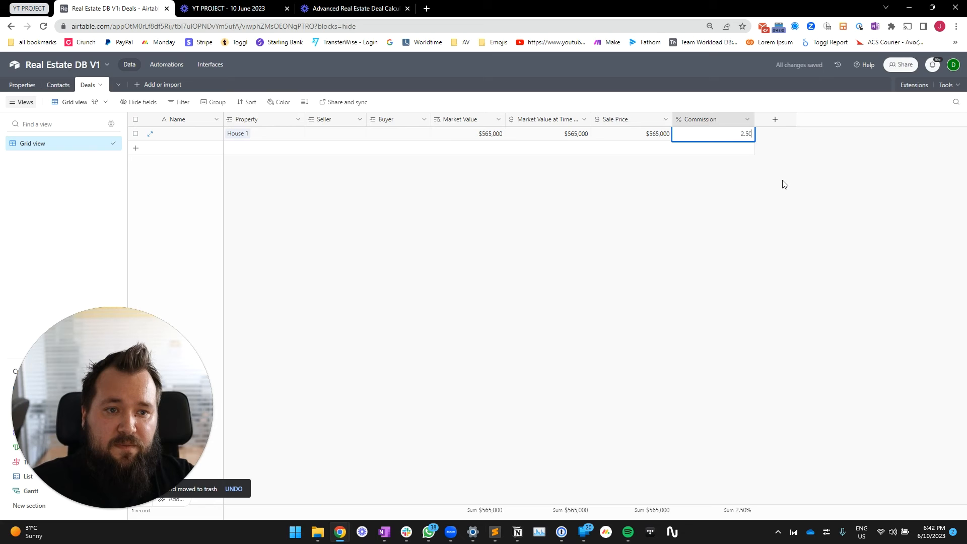
{"action": "left_click", "coordinate": [775, 238]}
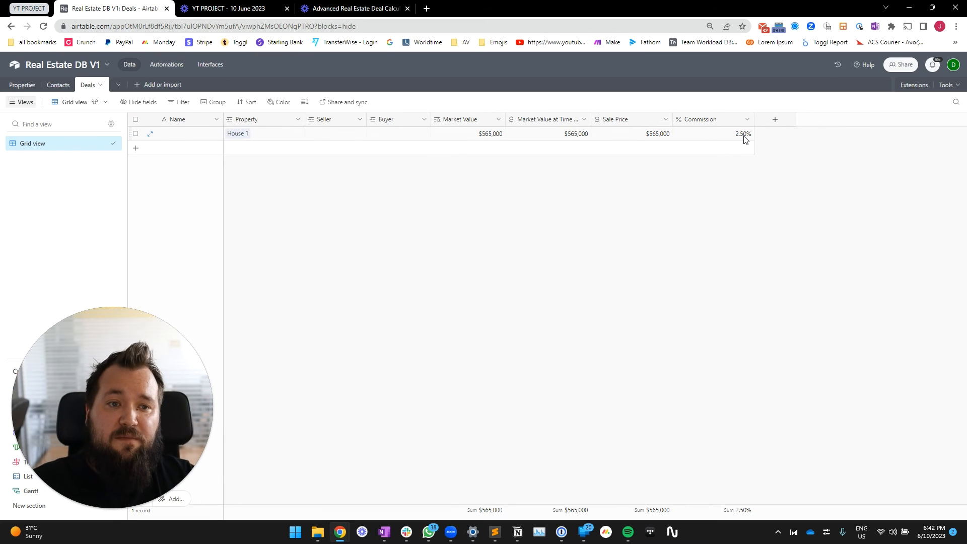
Start a new field named Commission Value in the Deals table with the Formula field type.
{"action": "left_click", "coordinate": [662, 136]}
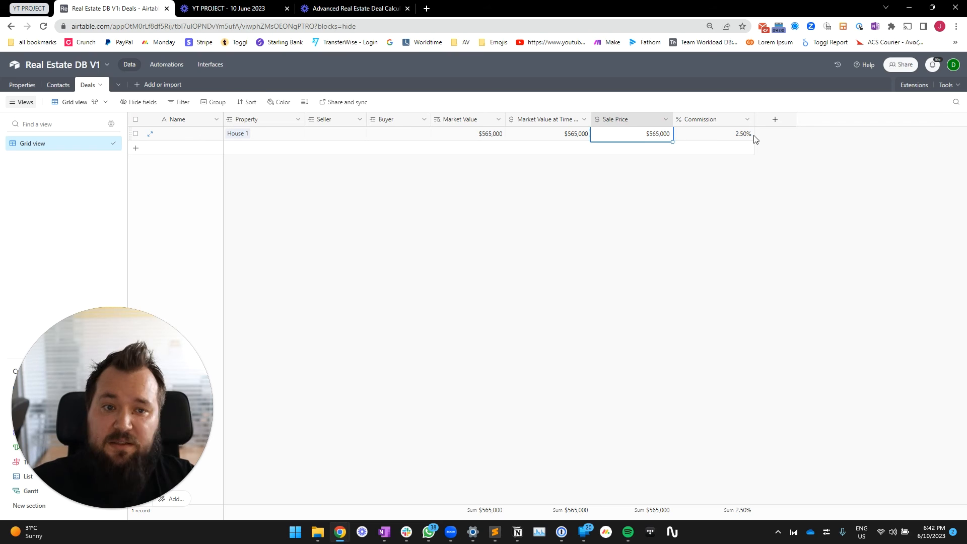
{"action": "left_click", "coordinate": [784, 123]}
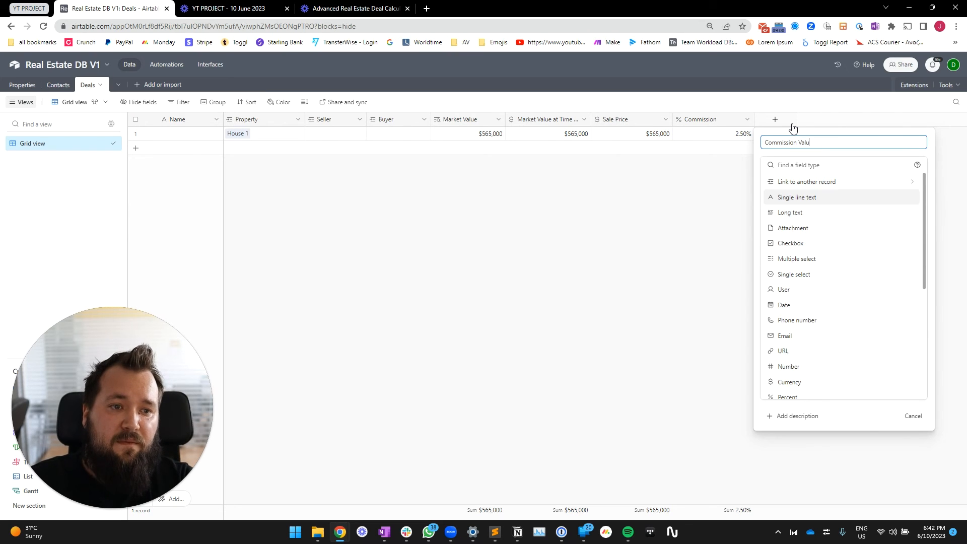
{"action": "type", "text": "Commission Values"}
{"action": "key", "text": "BackSpace"}
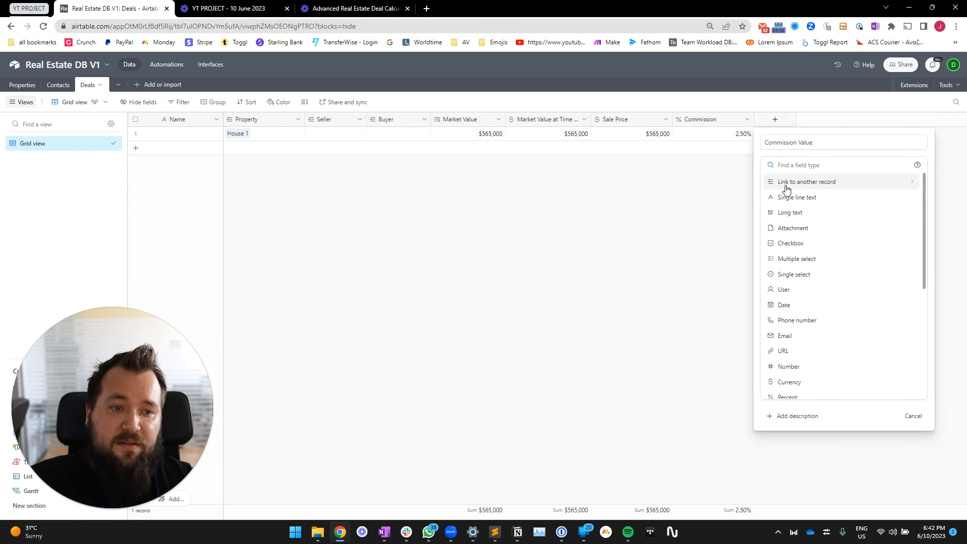
{"action": "left_click", "coordinate": [805, 167]}
{"action": "type", "text": "fo"}
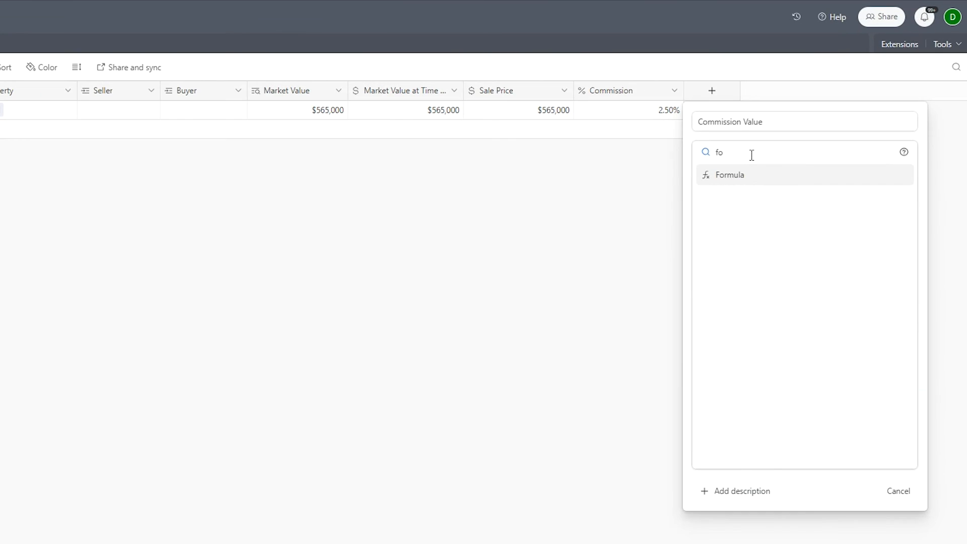
{"action": "left_click", "coordinate": [753, 179]}
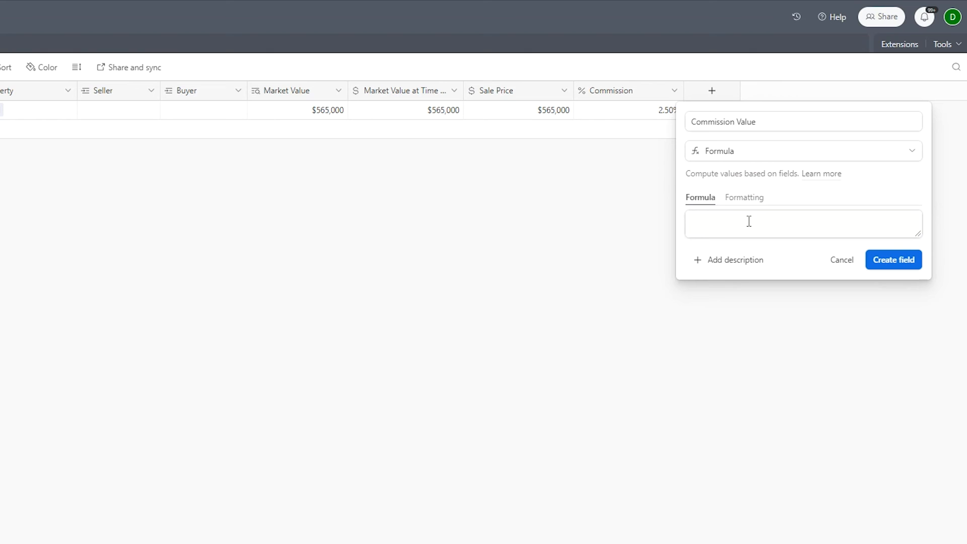
{"action": "left_click", "coordinate": [748, 220]}
{"action": "type", "text": "sa"}
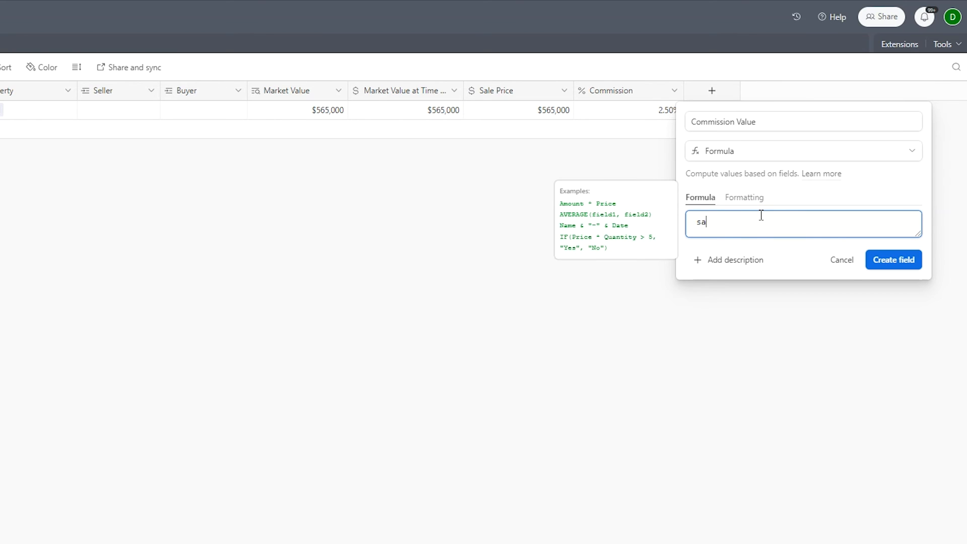
{"action": "type", "text": "le"}
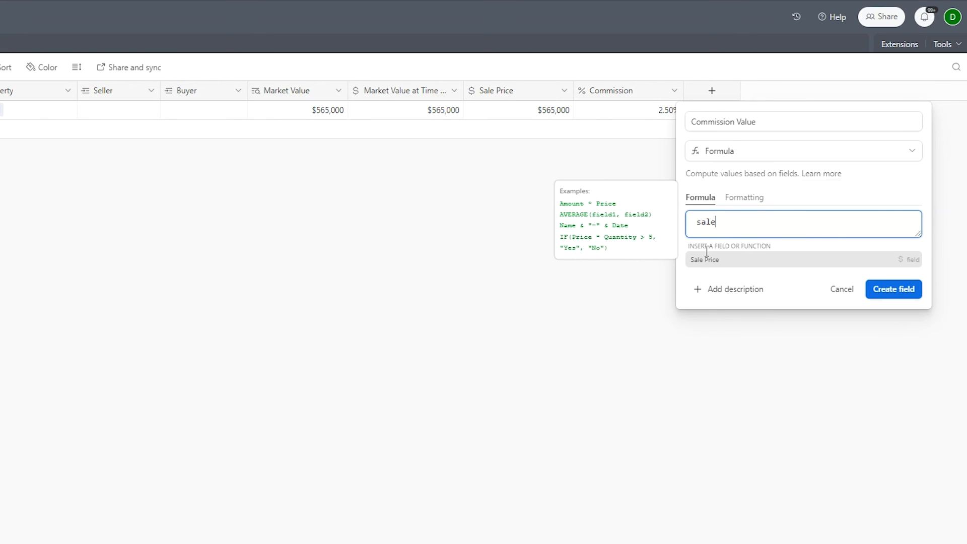
{"action": "double_click", "coordinate": [703, 220]}
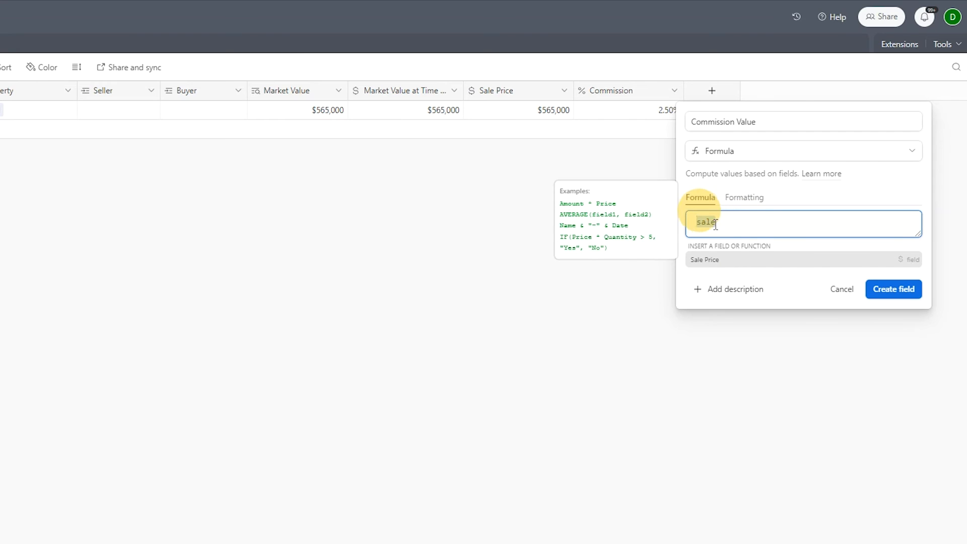
{"action": "key", "text": "BackSpace"}
{"action": "type", "text": "sal"}
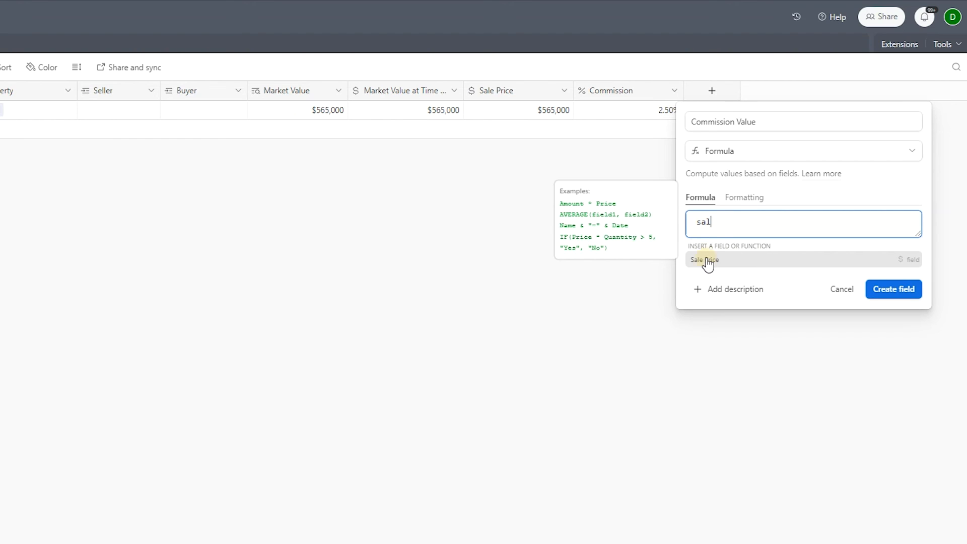
{"action": "left_click", "coordinate": [708, 262]}
{"action": "left_click_drag", "start_coordinate": [762, 222], "coordinate": [696, 236]}
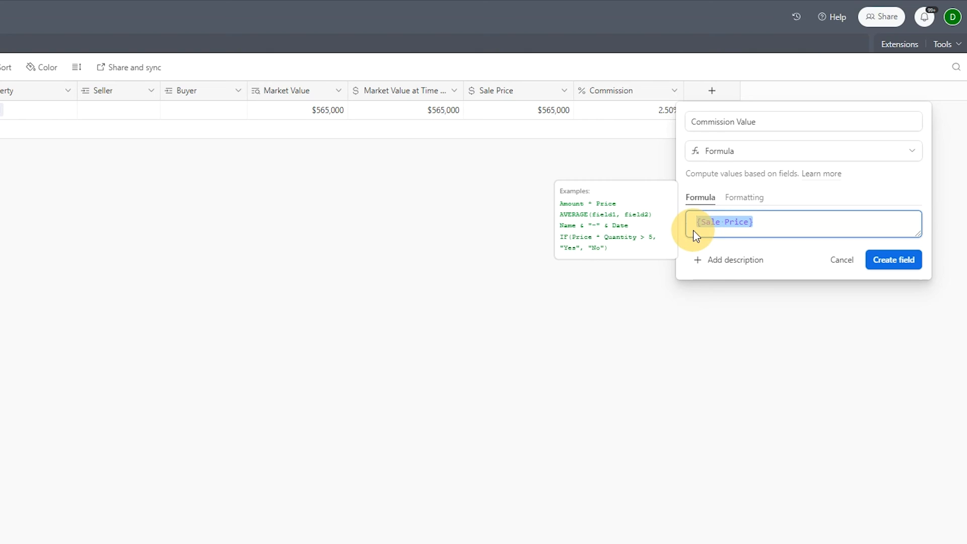
{"action": "key", "text": "BackSpace"}
Enter {Sale Price}*Commission as the formula of Commission Value and create the field.
{"action": "type", "text": "{"}
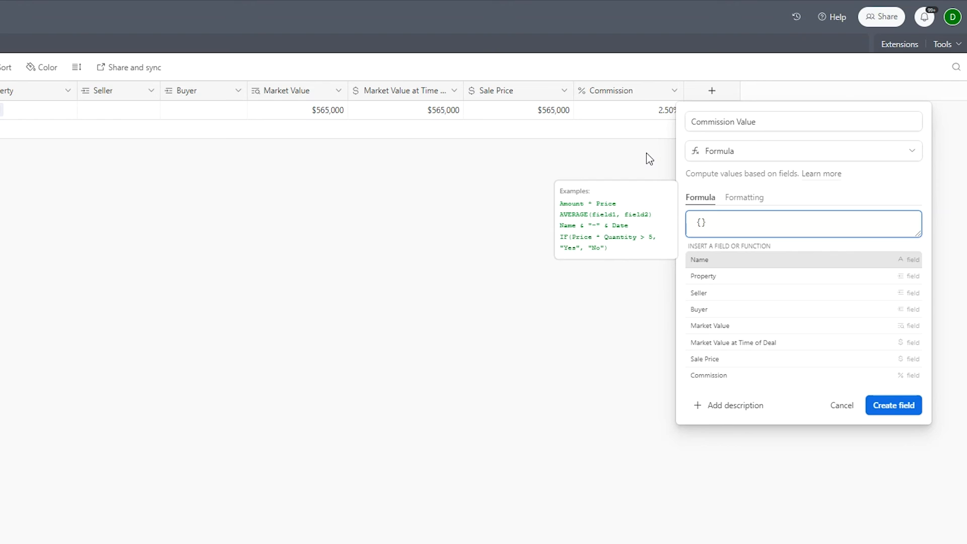
{"action": "type", "text": "Sale Pric"}
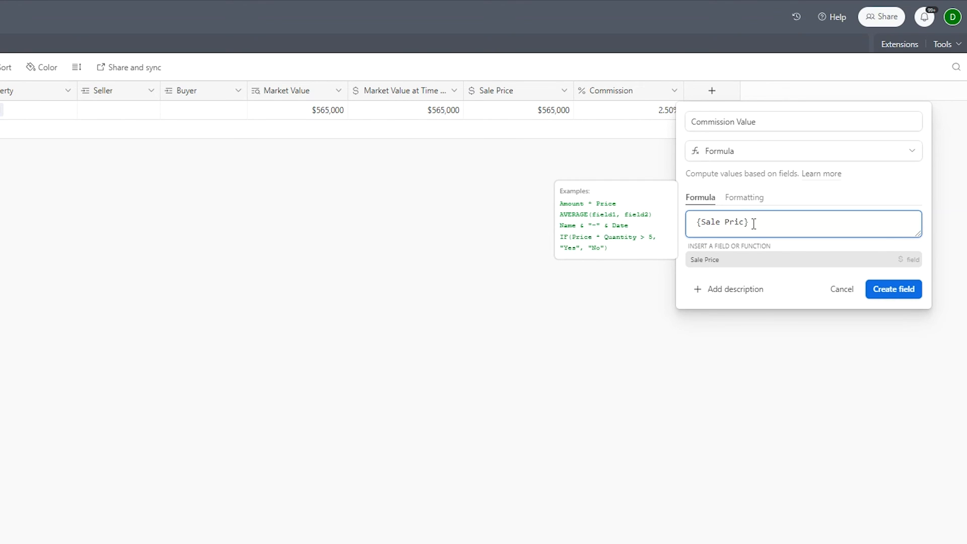
{"action": "type", "text": "e"}
{"action": "left_click_drag", "start_coordinate": [754, 224], "coordinate": [698, 225]}
{"action": "left_click", "coordinate": [813, 219]}
{"action": "type", "text": "*"}
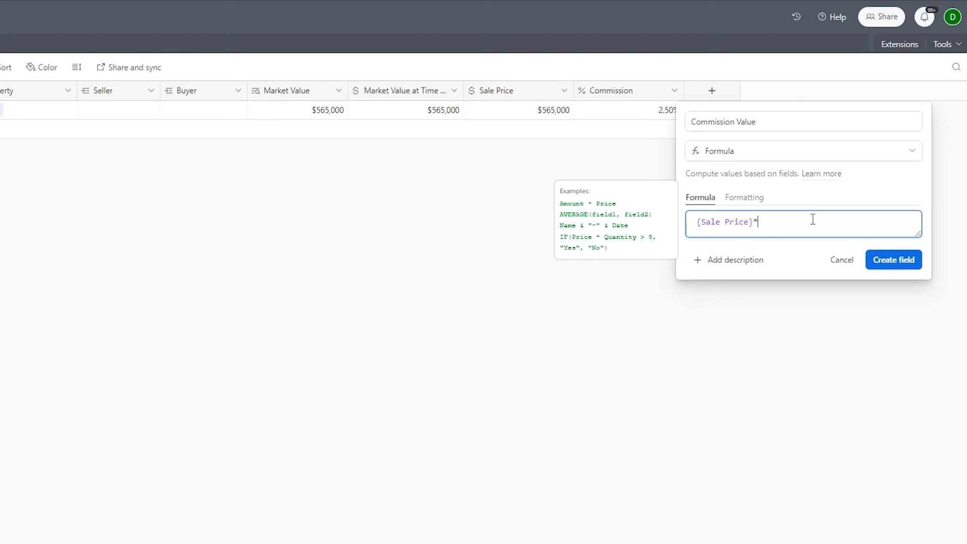
{"action": "type", "text": "com"}
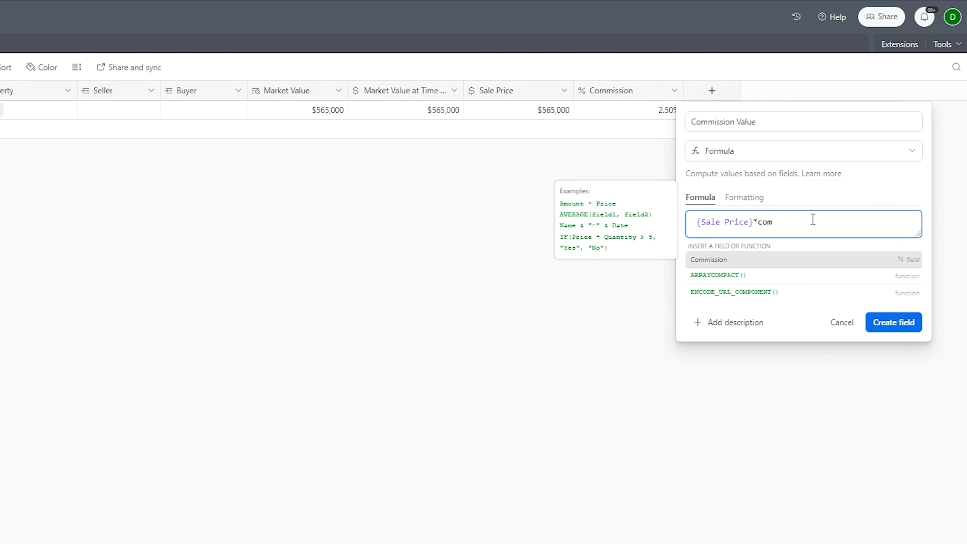
{"action": "left_click", "coordinate": [772, 260]}
{"action": "left_click", "coordinate": [900, 262]}
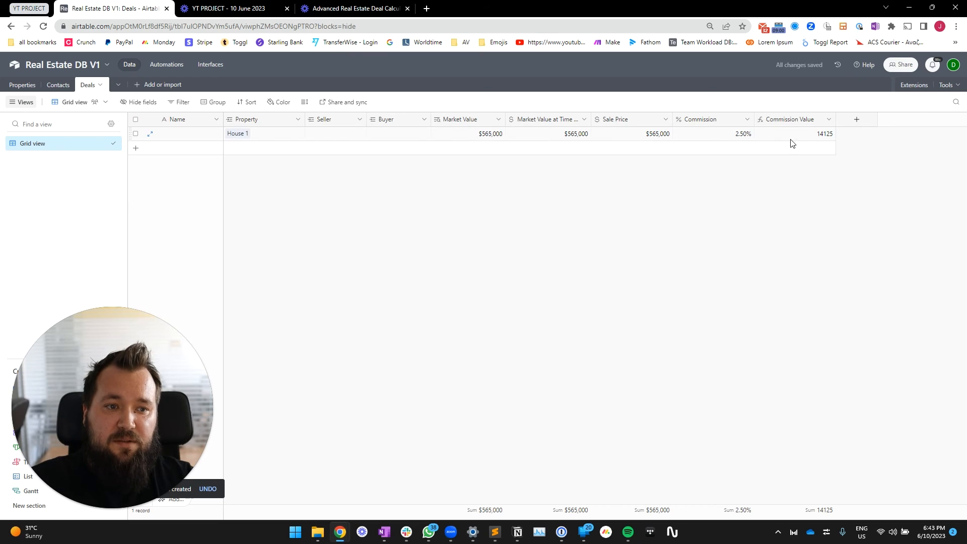
{"action": "left_click", "coordinate": [655, 134]}
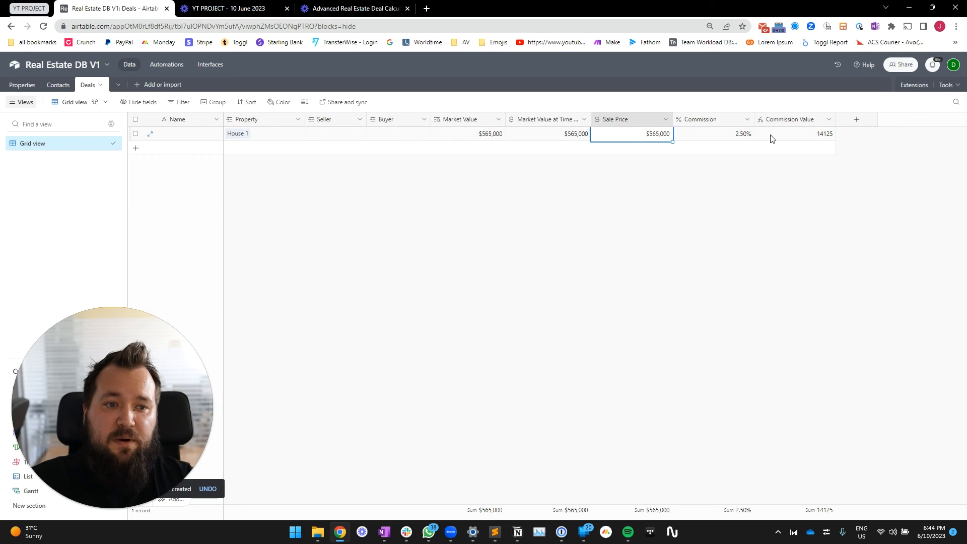
{"action": "left_click", "coordinate": [747, 137]}
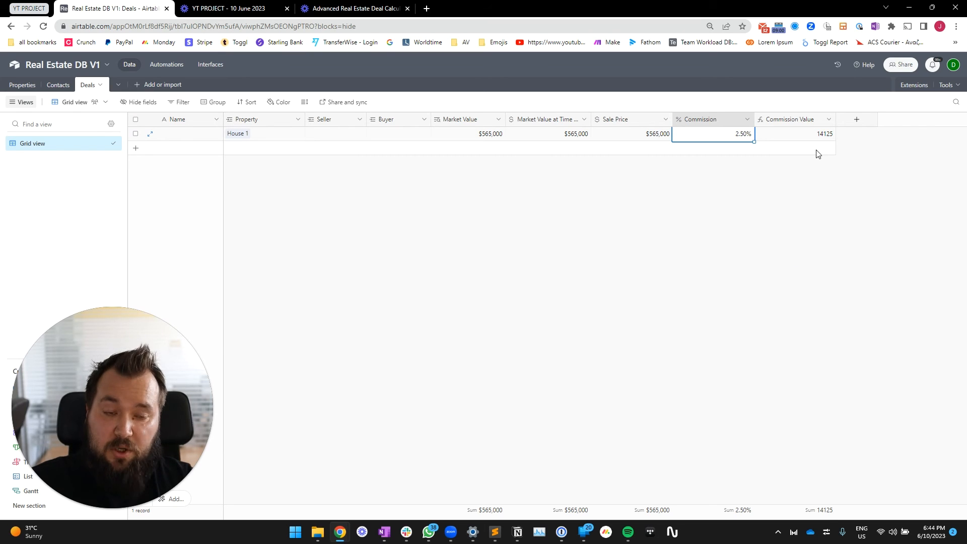
{"action": "left_click", "coordinate": [820, 135]}
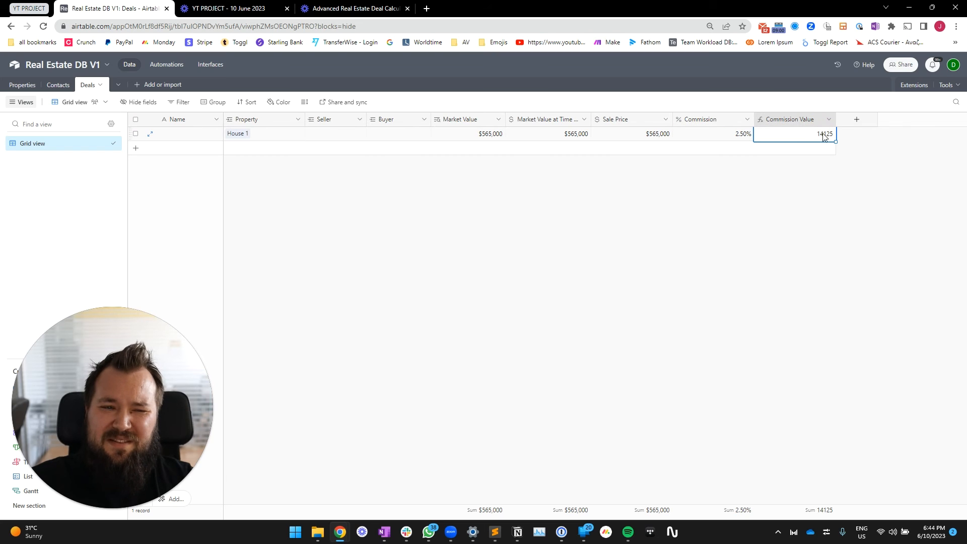
Format the Commission Value field as Currency with a precision of $1 and the $ symbol, and save it.
{"action": "double_click", "coordinate": [794, 119]}
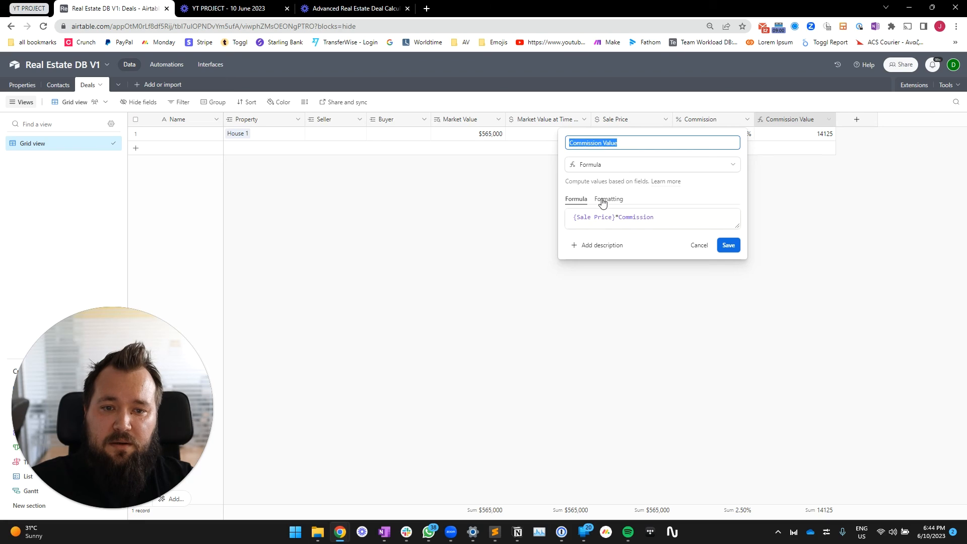
{"action": "left_click", "coordinate": [600, 201]}
{"action": "left_click", "coordinate": [612, 231]}
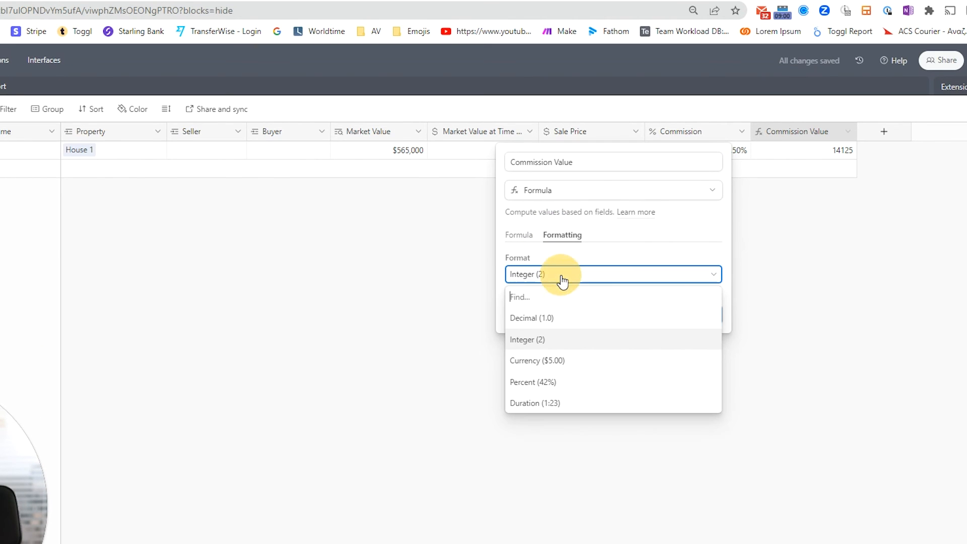
{"action": "left_click", "coordinate": [554, 361]}
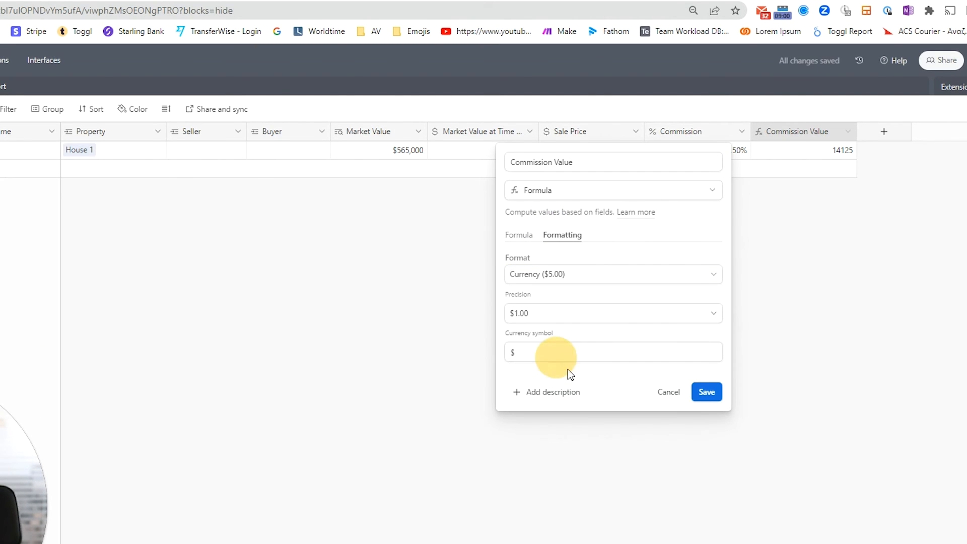
{"action": "left_click", "coordinate": [554, 313]}
{"action": "left_click", "coordinate": [559, 359]}
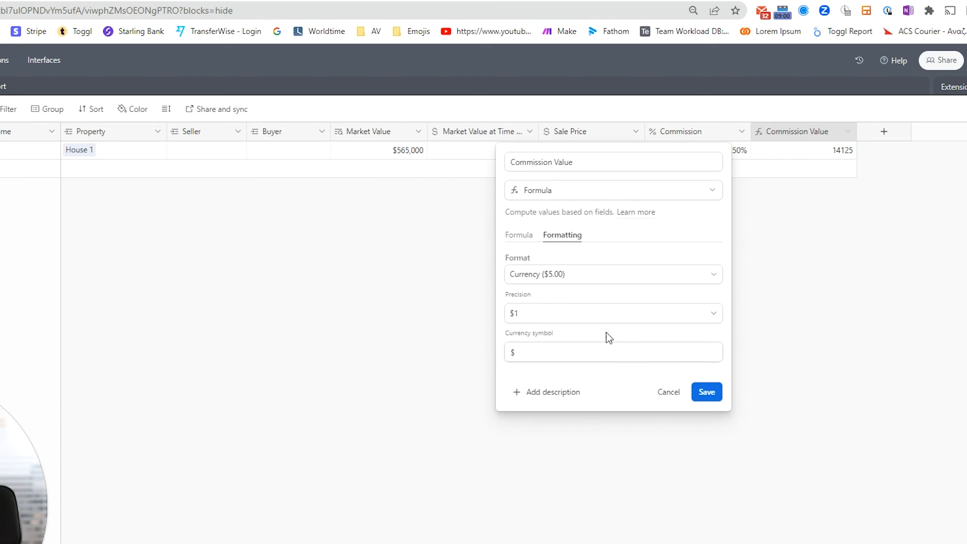
{"action": "left_click", "coordinate": [707, 393]}
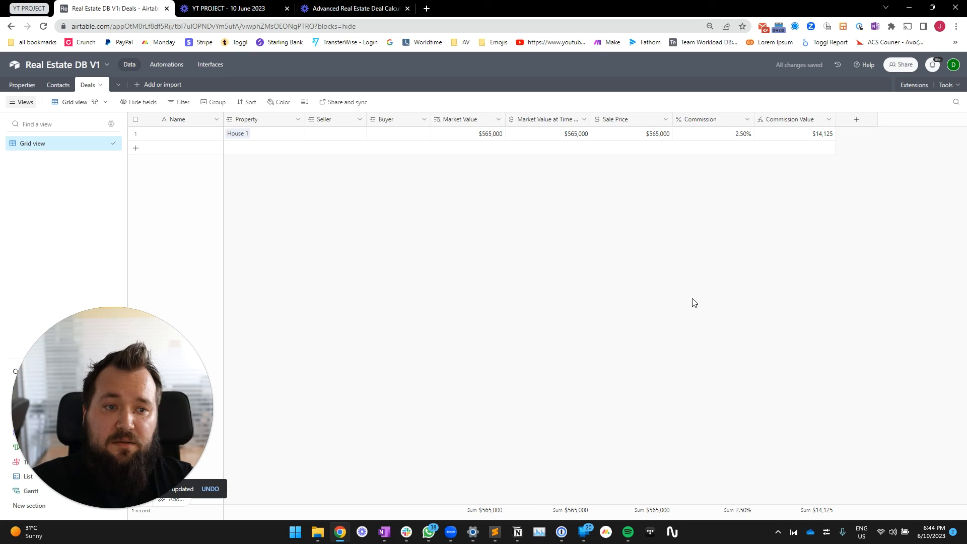
Set the Commission of the House 1 deal to 3% and check its Commission Value.
{"action": "left_click", "coordinate": [743, 137]}
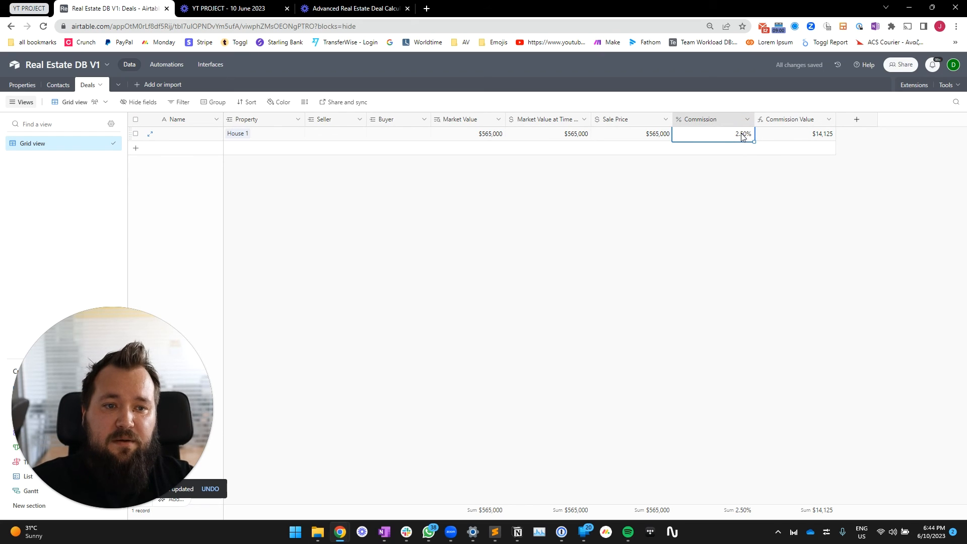
{"action": "type", "text": "3"}
{"action": "key", "text": "Return"}
{"action": "left_click", "coordinate": [705, 286]}
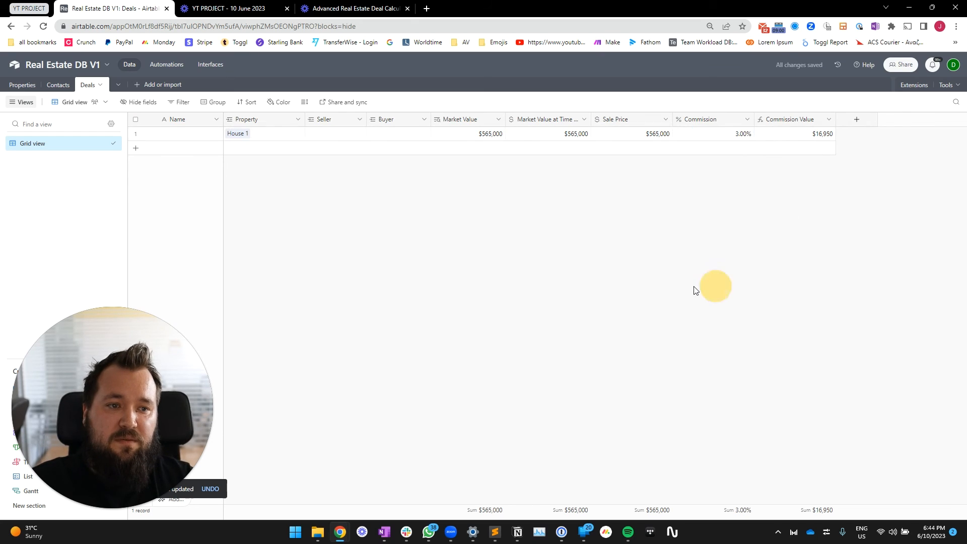
{"action": "left_click", "coordinate": [808, 135]}
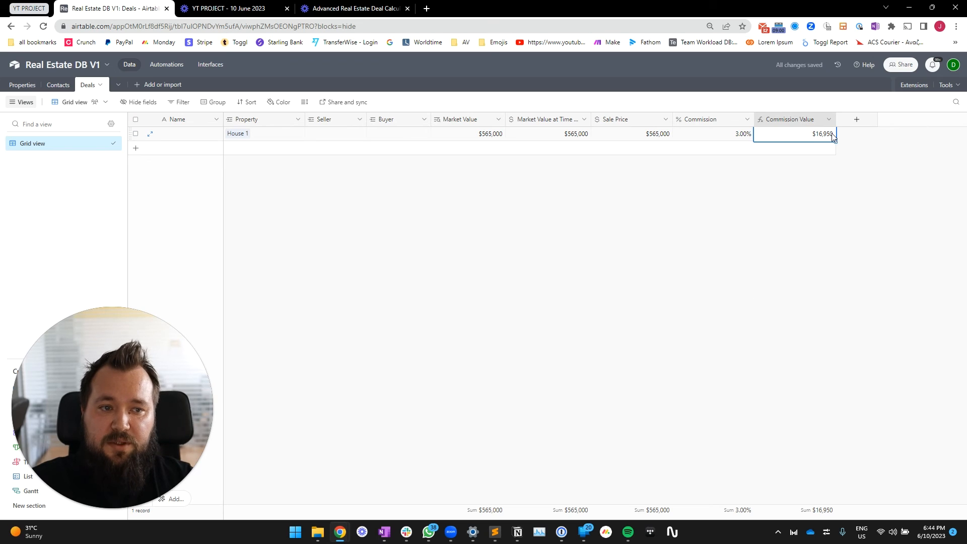
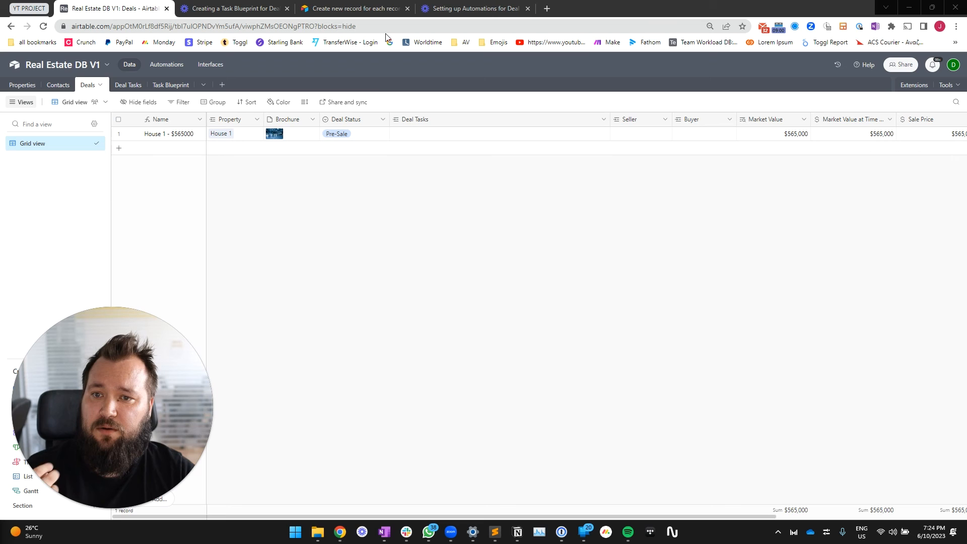
Create a new automation with the trigger When record matches conditions.
{"action": "left_click", "coordinate": [436, 135]}
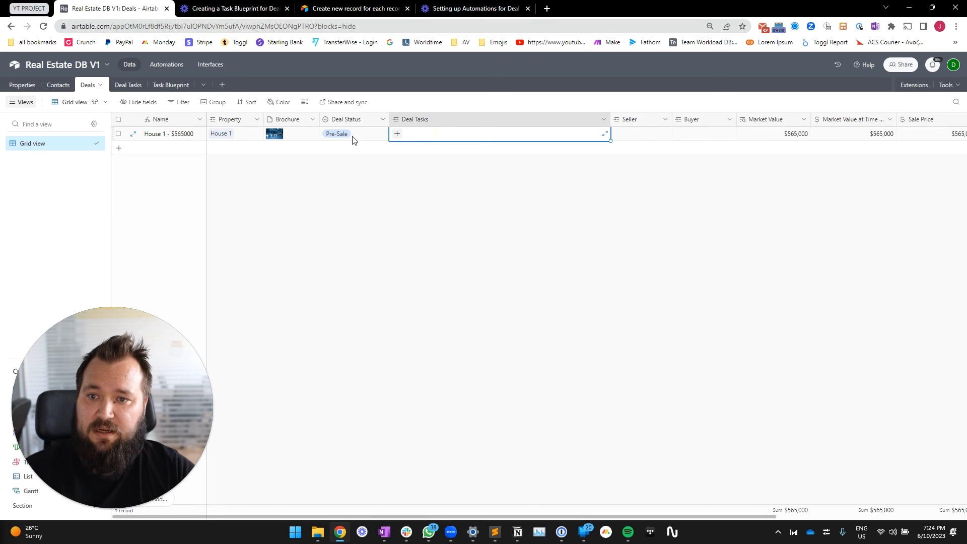
{"action": "left_click", "coordinate": [353, 137]}
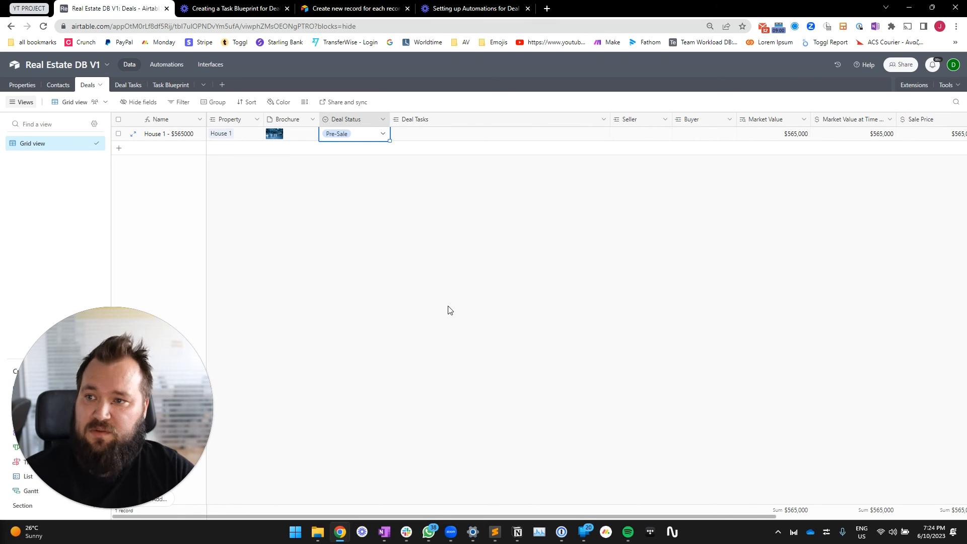
{"action": "left_click", "coordinate": [167, 65]}
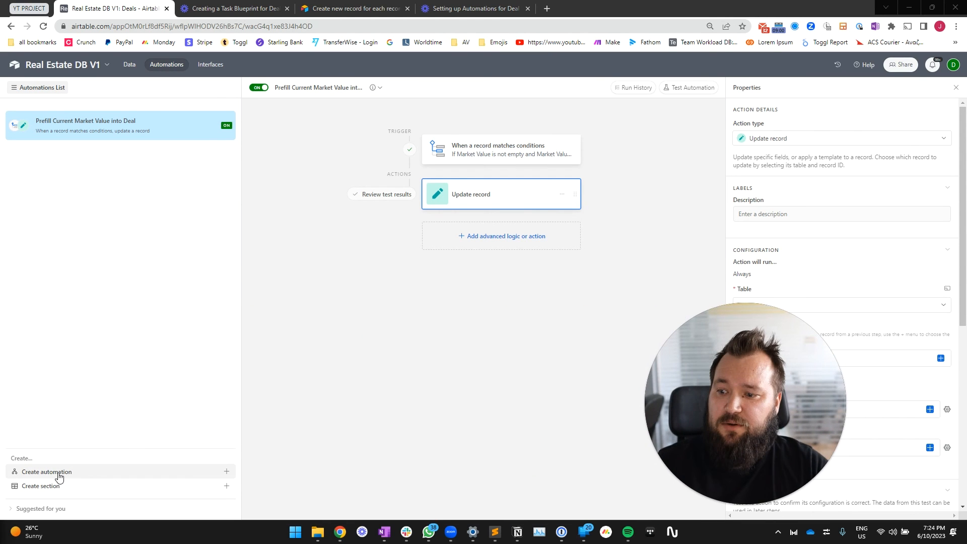
{"action": "left_click", "coordinate": [59, 477]}
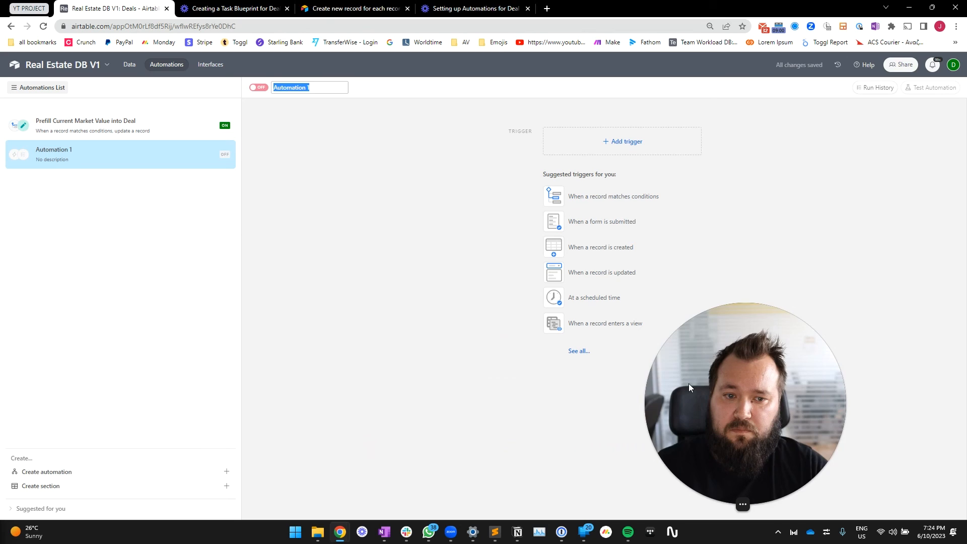
{"action": "left_click", "coordinate": [616, 146]}
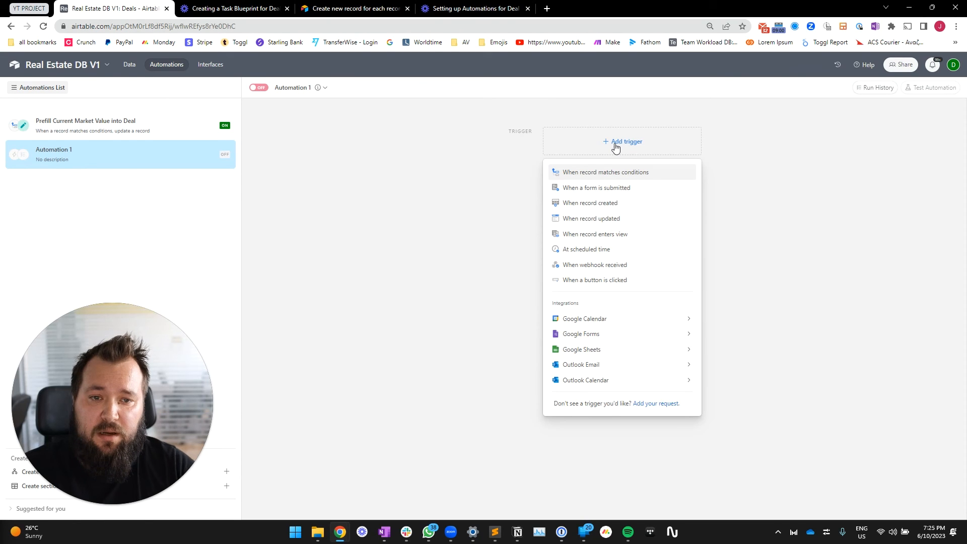
{"action": "left_click", "coordinate": [577, 174]}
Set the trigger to the Deals table with the condition Deal Status is Pre-Sale, and test it with the House 1 deal record.
{"action": "left_click", "coordinate": [764, 233]}
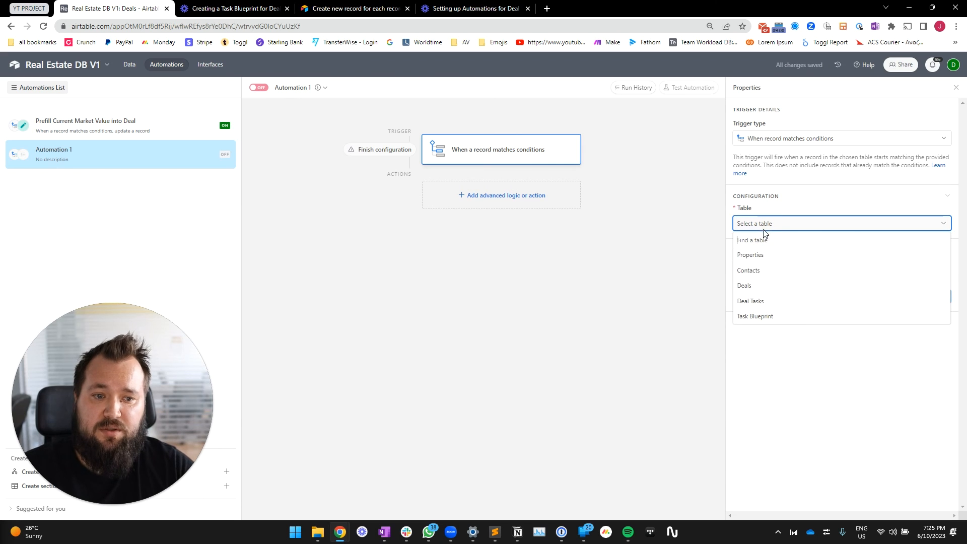
{"action": "left_click", "coordinate": [758, 287]}
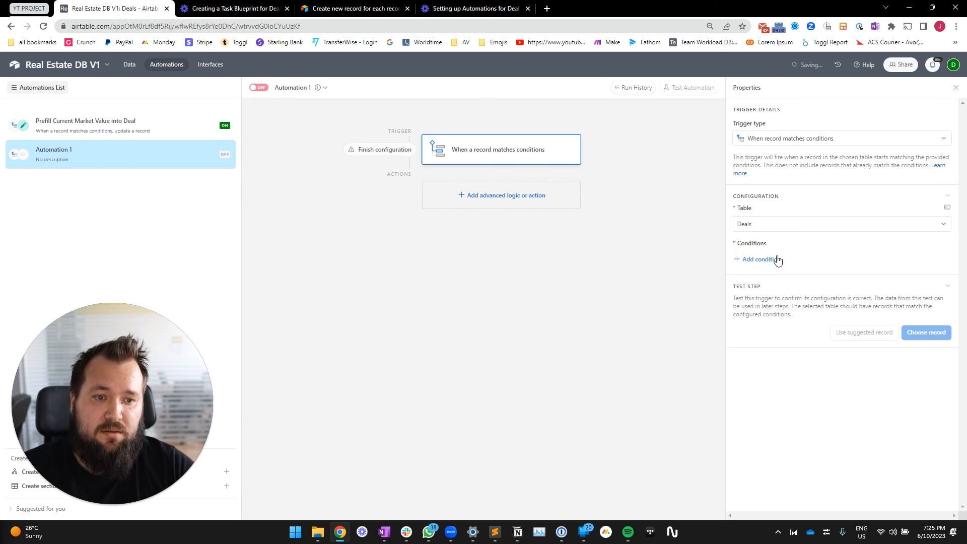
{"action": "left_click", "coordinate": [778, 260]}
{"action": "left_click", "coordinate": [784, 260]}
{"action": "left_click", "coordinate": [796, 335]}
{"action": "left_click", "coordinate": [863, 260]}
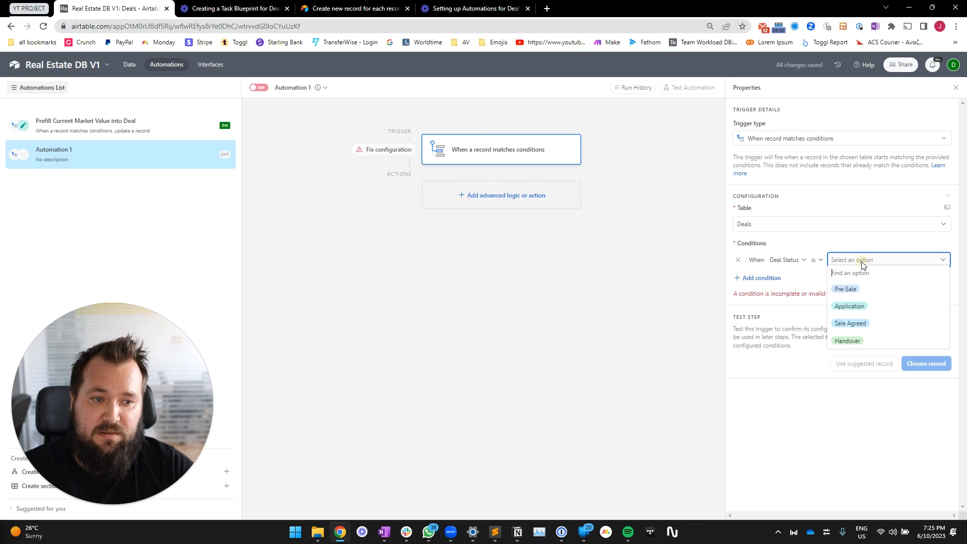
{"action": "left_click", "coordinate": [849, 285]}
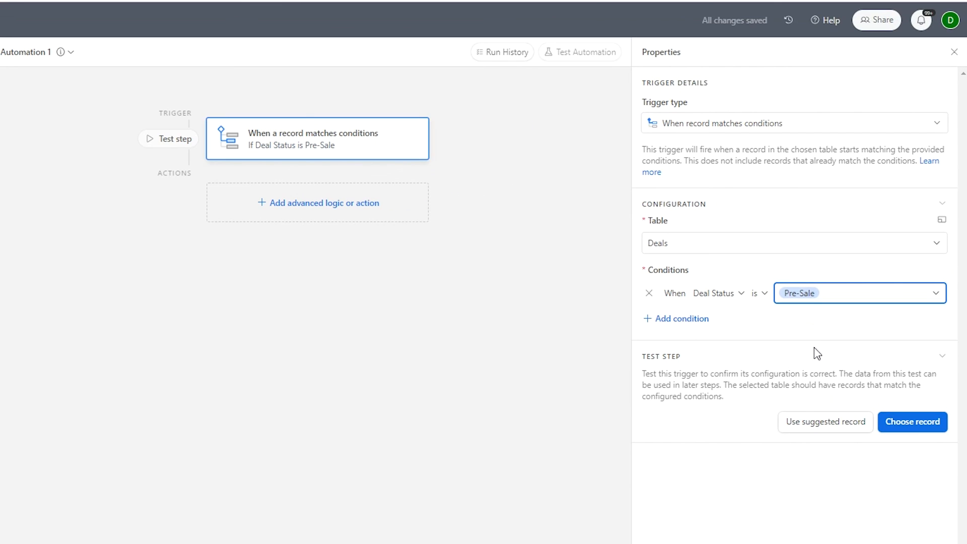
{"action": "left_click", "coordinate": [934, 425]}
{"action": "left_click", "coordinate": [333, 261]}
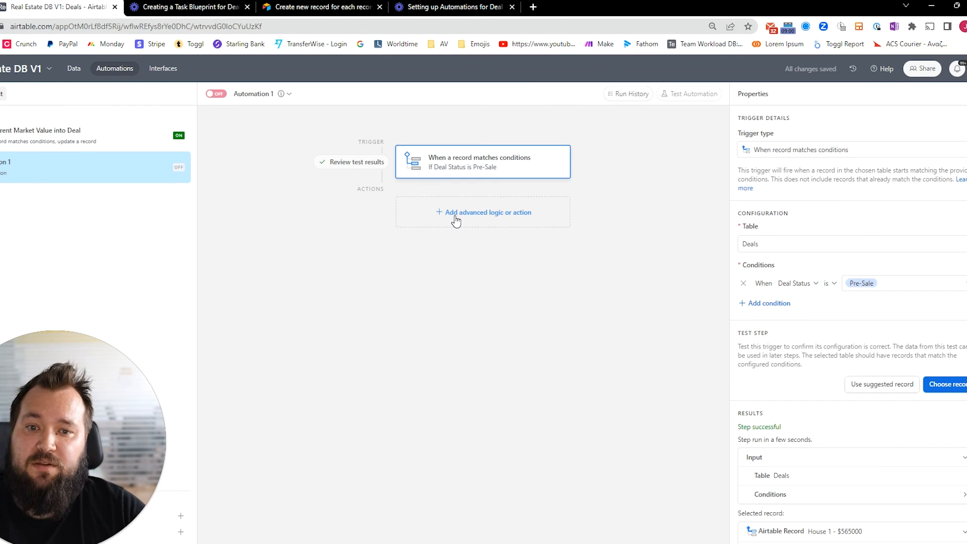
Add a Find records action that searches the Task Blueprint table.
{"action": "left_click", "coordinate": [456, 217]}
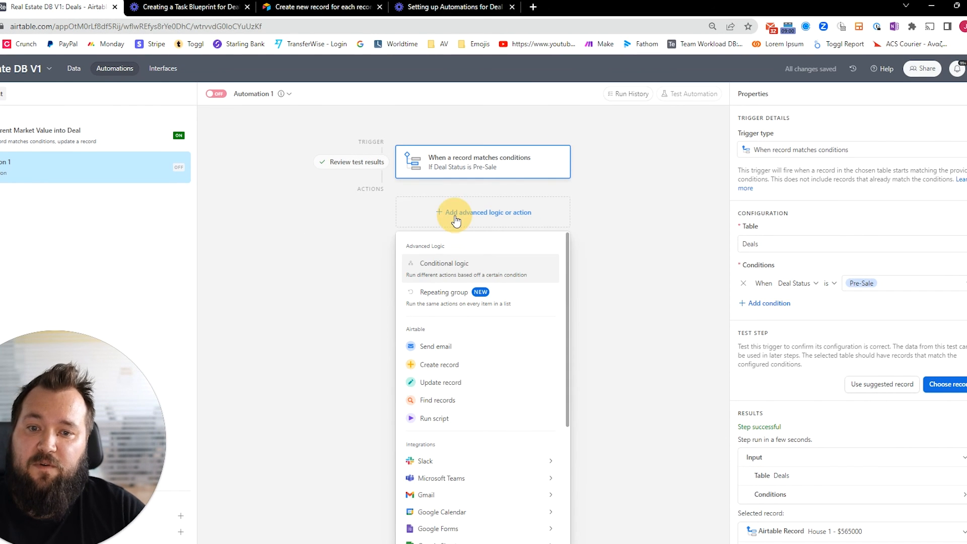
{"action": "left_click", "coordinate": [439, 401]}
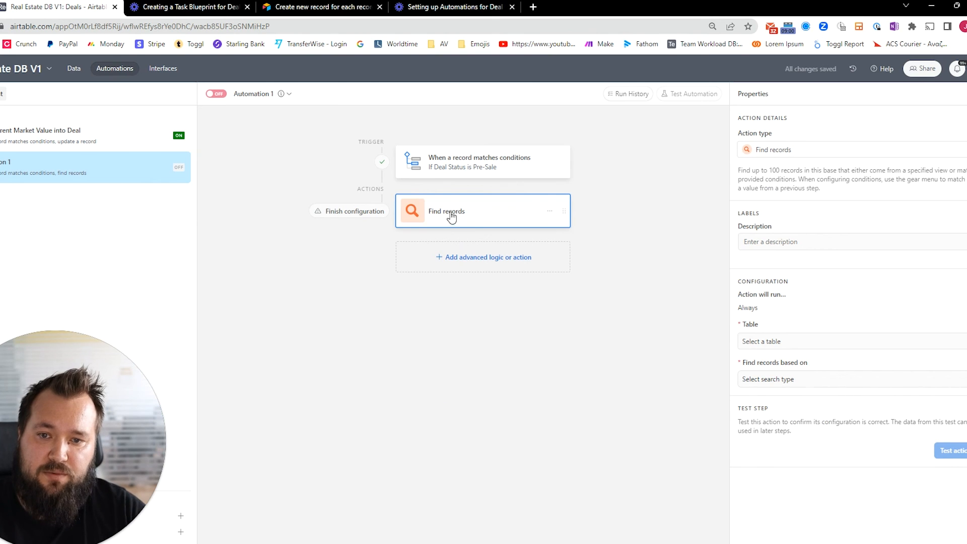
{"action": "left_click", "coordinate": [758, 342]}
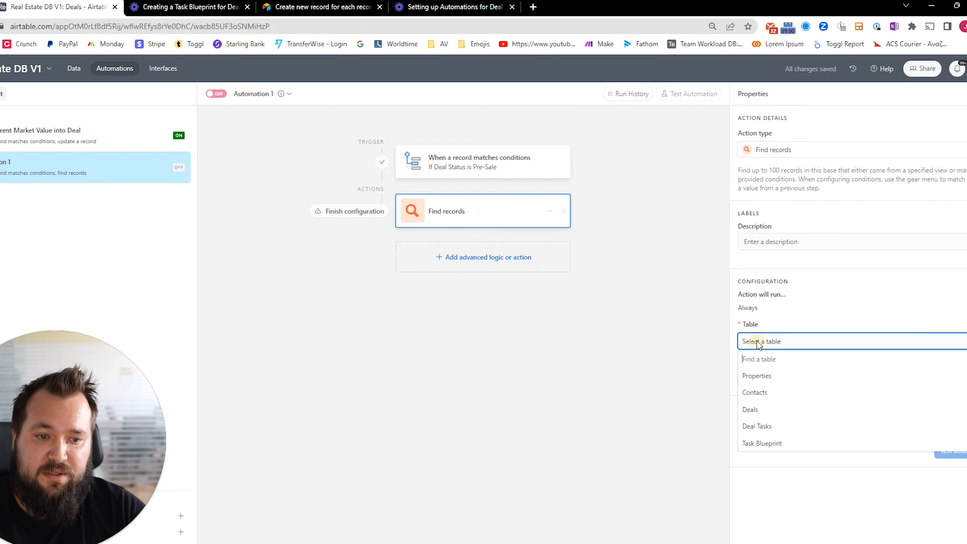
{"action": "left_click", "coordinate": [770, 444]}
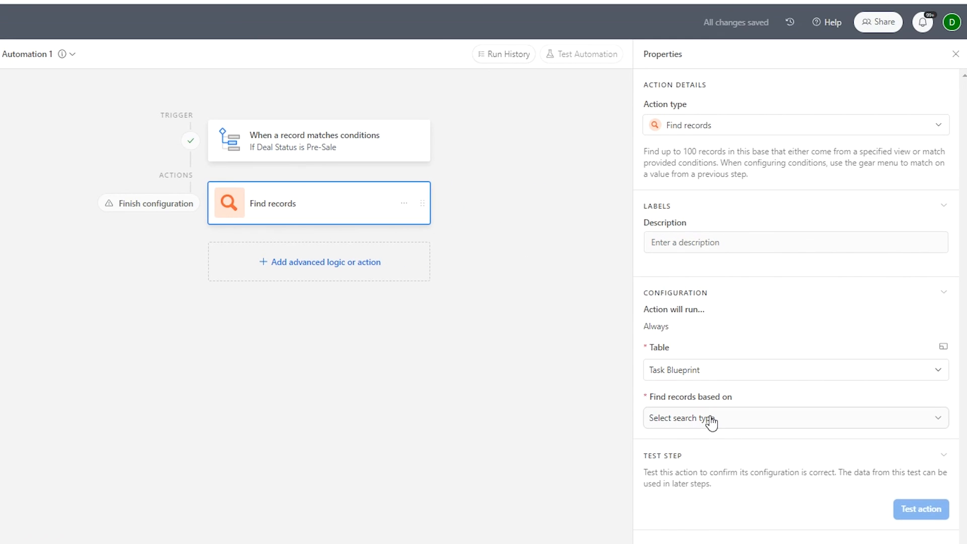
Make the Find records action search by condition, where Status is Pre-Sale.
{"action": "left_click", "coordinate": [710, 421]}
{"action": "left_click", "coordinate": [691, 467]}
{"action": "left_click", "coordinate": [678, 469]}
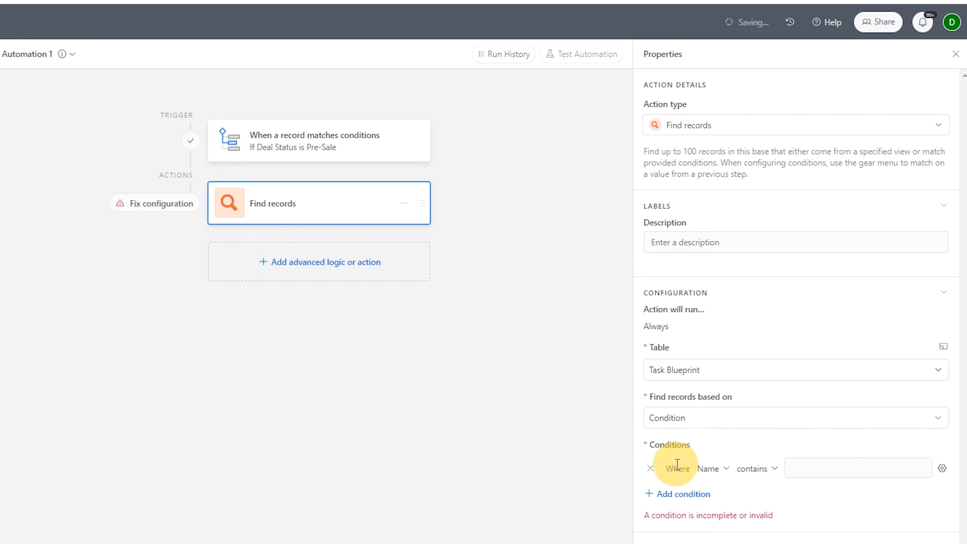
{"action": "left_click", "coordinate": [709, 468]}
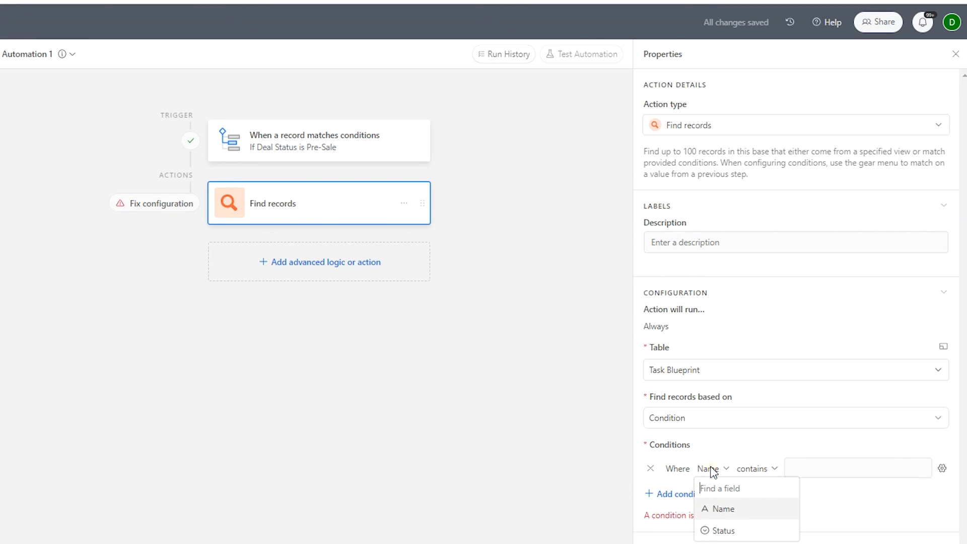
{"action": "left_click", "coordinate": [722, 530]}
{"action": "left_click", "coordinate": [794, 473]}
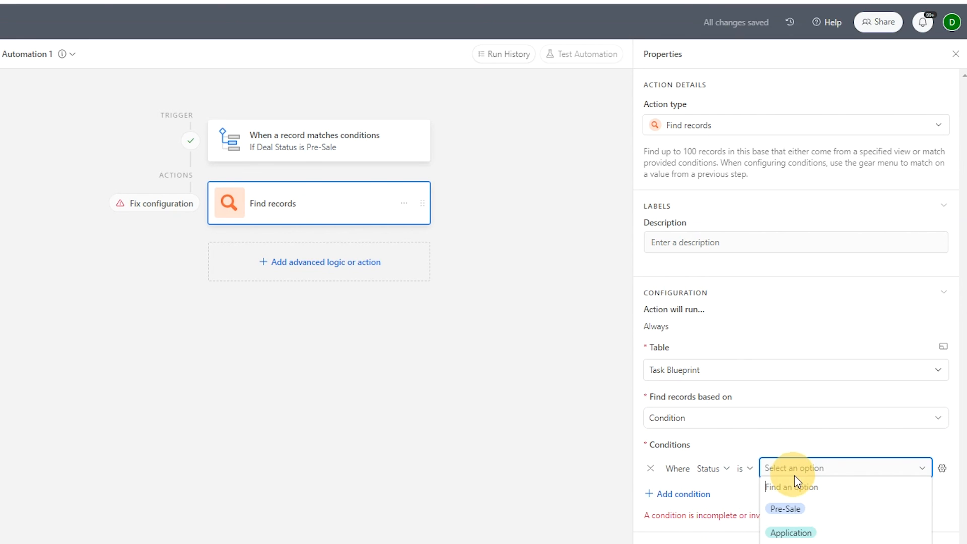
{"action": "left_click", "coordinate": [794, 509]}
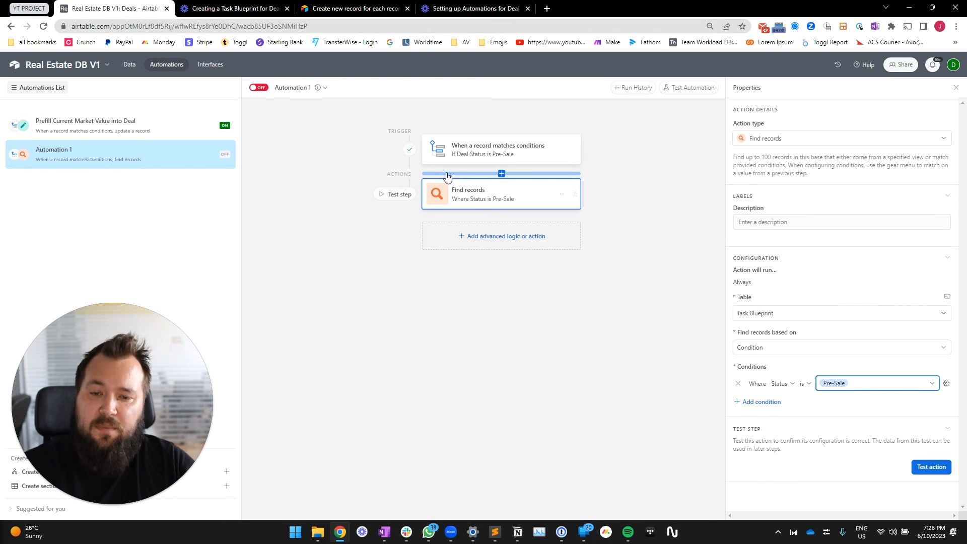
Add a repeating group after Find records, using the found records list as its input list.
{"action": "left_click", "coordinate": [460, 242]}
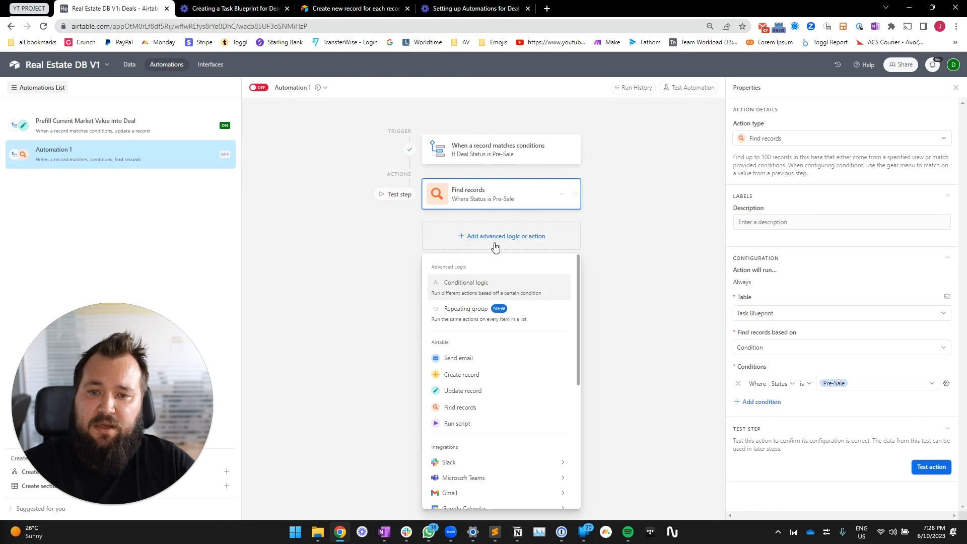
{"action": "left_click", "coordinate": [462, 315]}
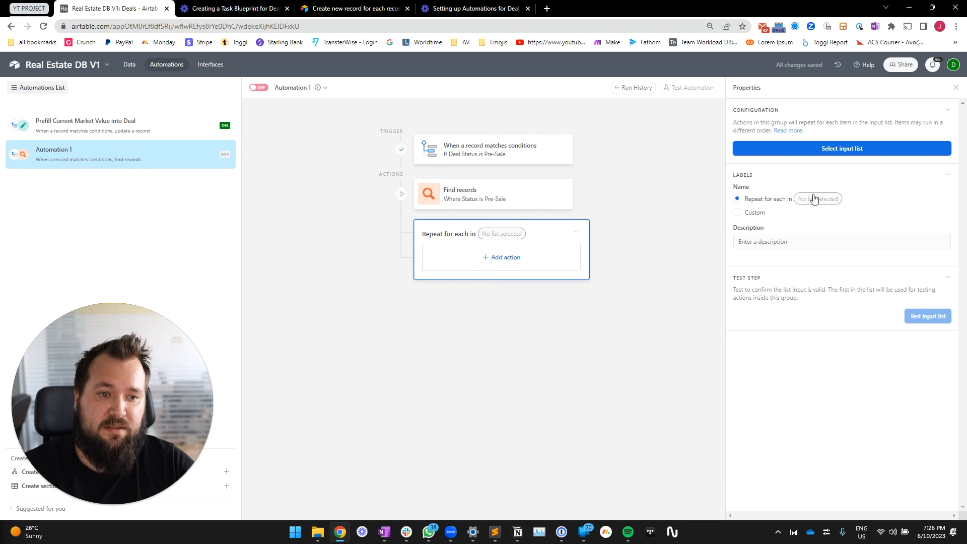
{"action": "left_click", "coordinate": [841, 152]}
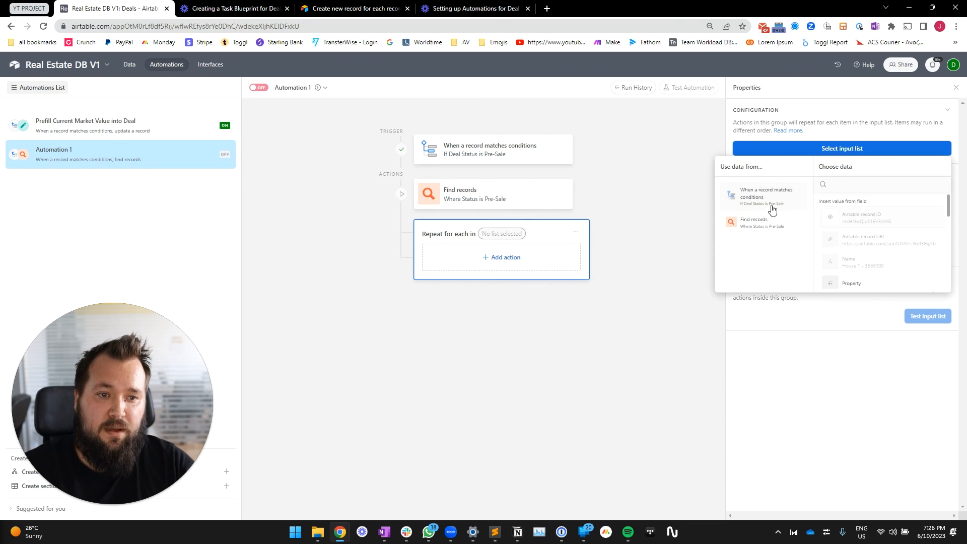
{"action": "left_click", "coordinate": [751, 225]}
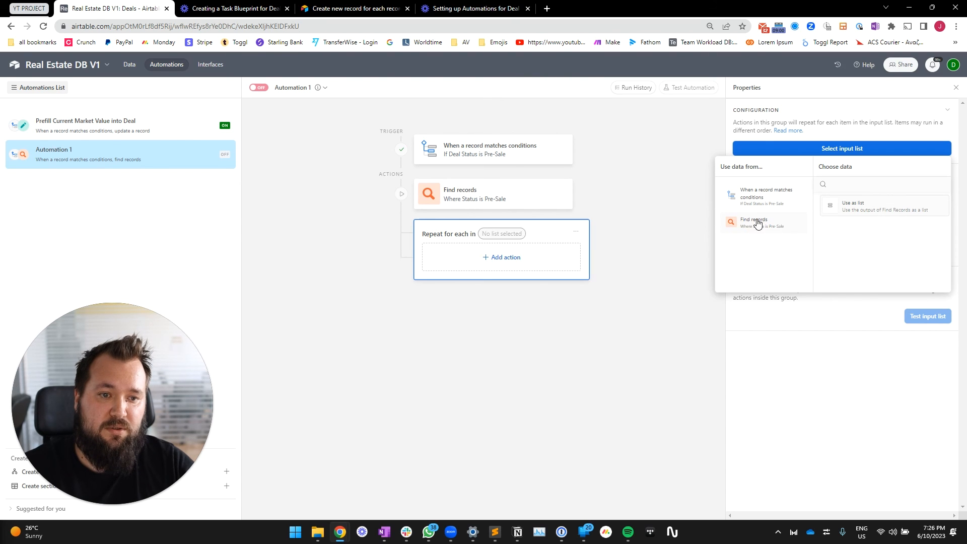
{"action": "left_click", "coordinate": [857, 208]}
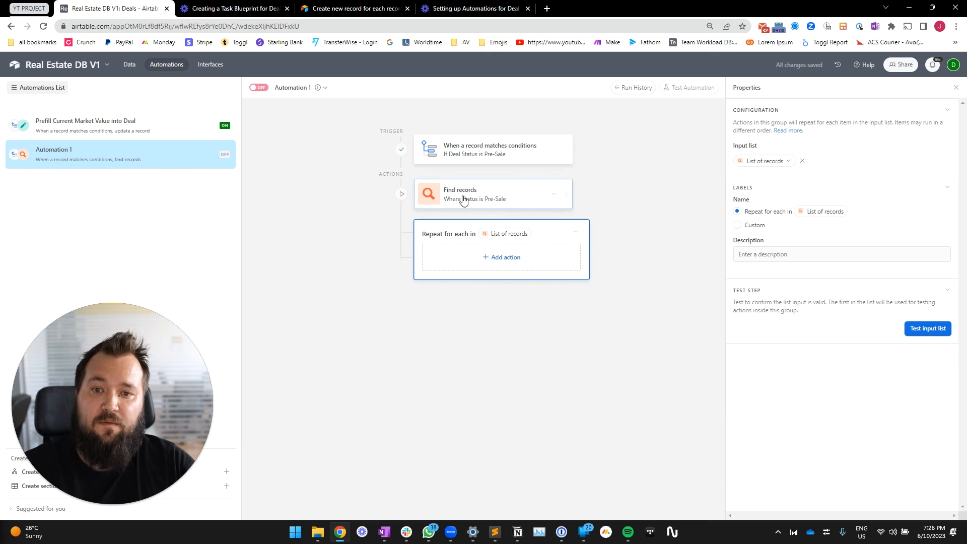
Add a Create record action inside the repeating group, targeting the Deal Tasks table.
{"action": "left_click", "coordinate": [511, 259]}
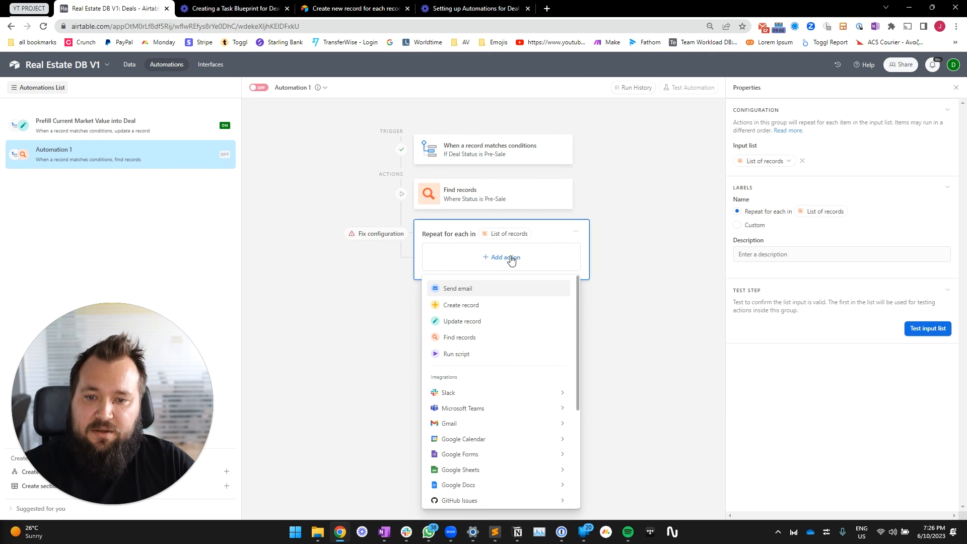
{"action": "left_click", "coordinate": [452, 306]}
{"action": "left_click", "coordinate": [774, 297]}
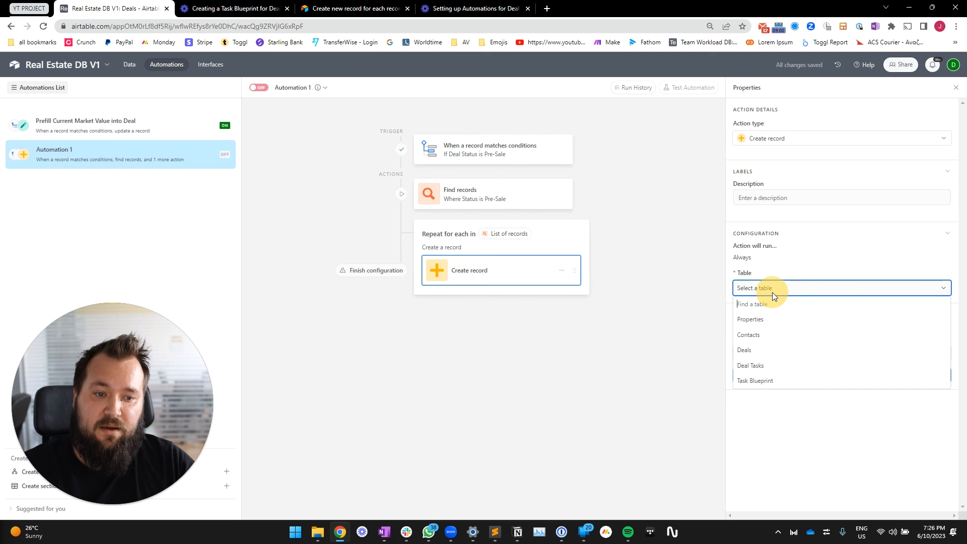
{"action": "left_click", "coordinate": [766, 367]}
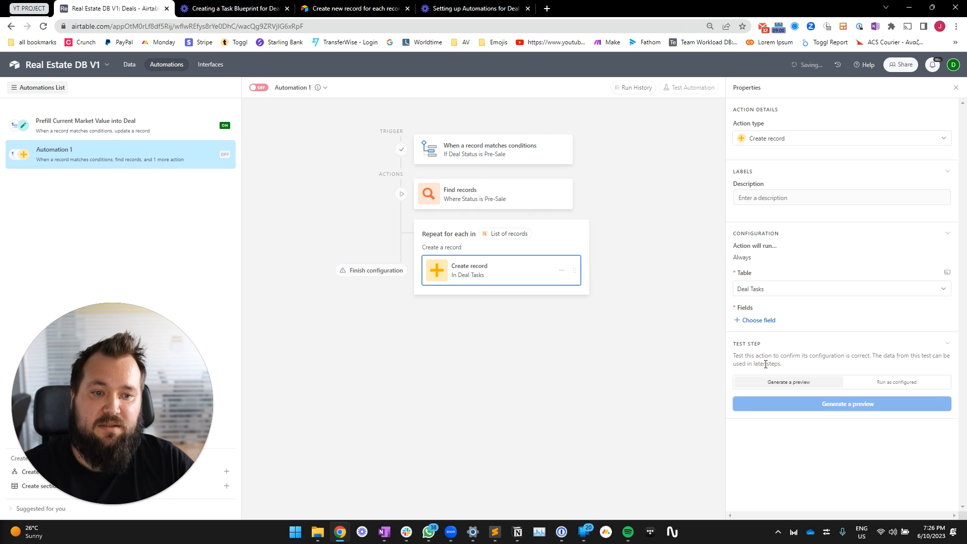
Add the Deals field to the Create record action and fill it with the Airtable record ID from the trigger record.
{"action": "left_click", "coordinate": [766, 320]}
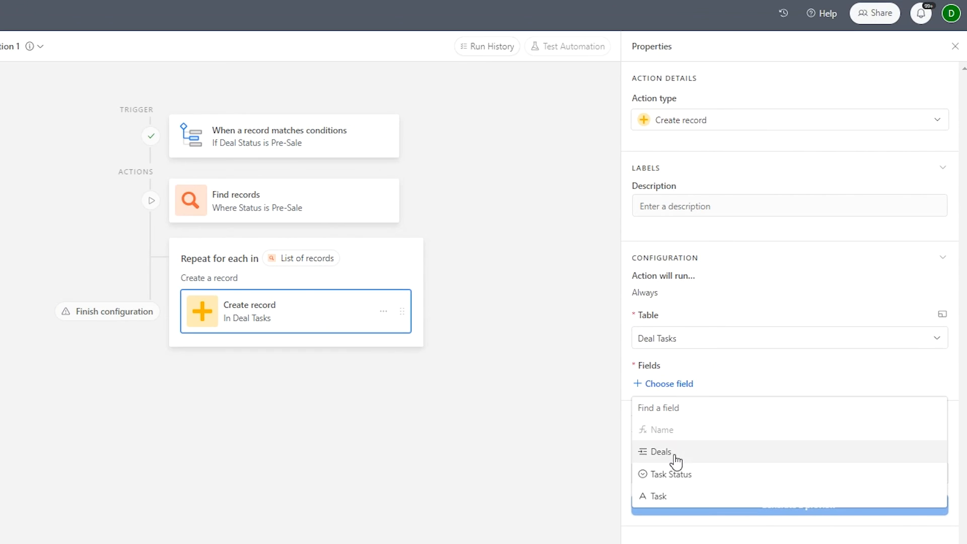
{"action": "left_click", "coordinate": [675, 453]}
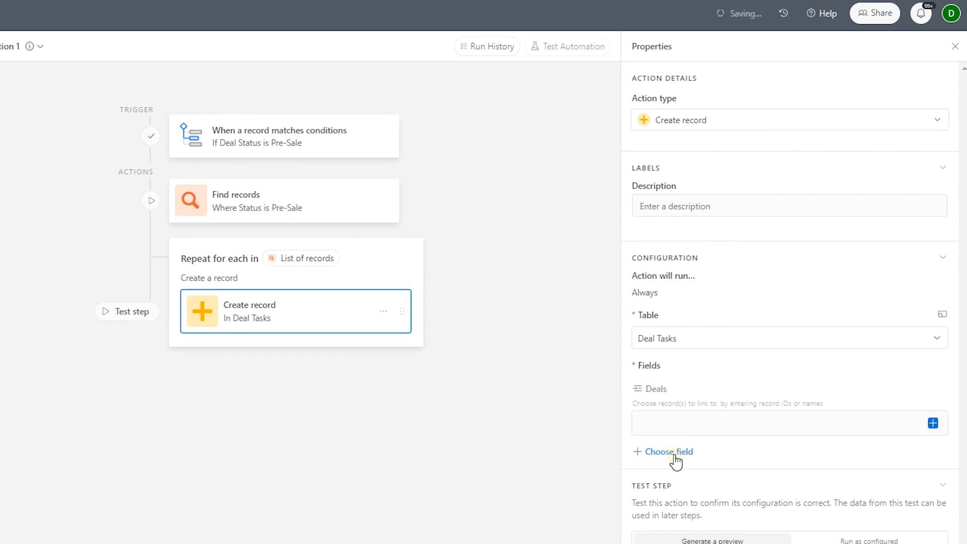
{"action": "left_click", "coordinate": [933, 422]}
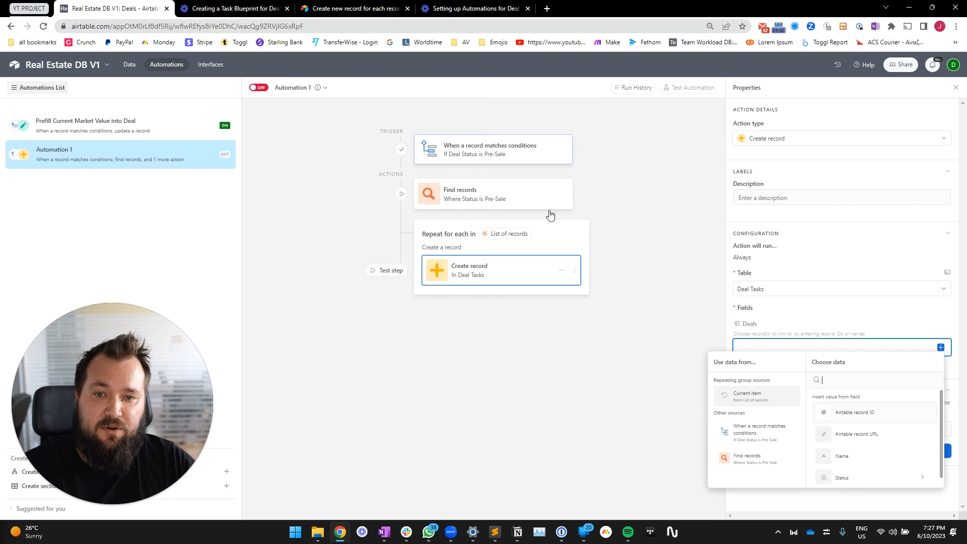
{"action": "left_click", "coordinate": [751, 431]}
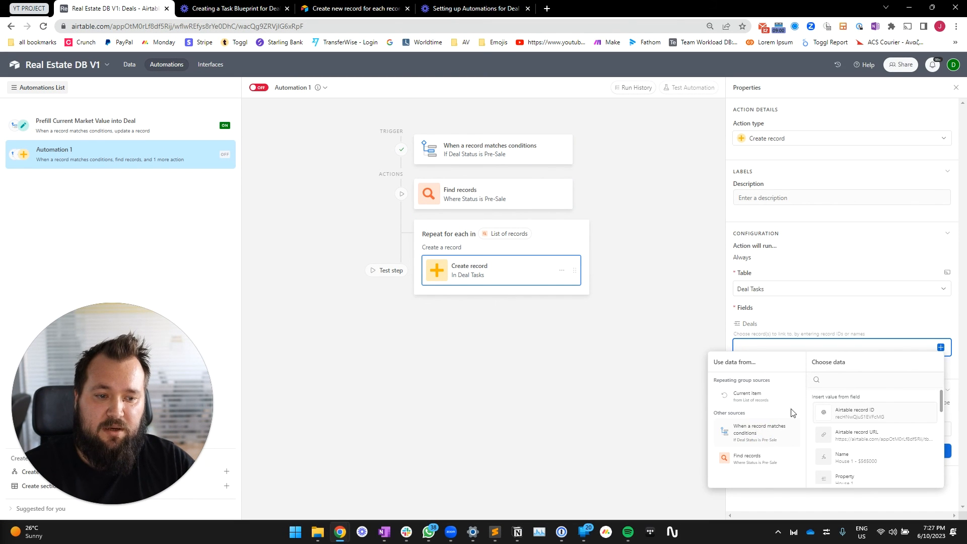
{"action": "left_click", "coordinate": [853, 415]}
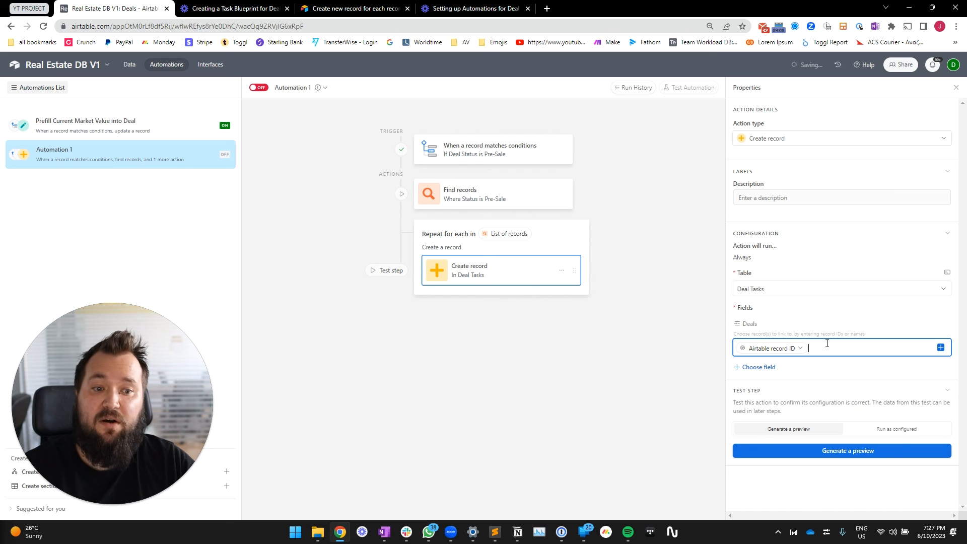
{"action": "left_click", "coordinate": [833, 324]}
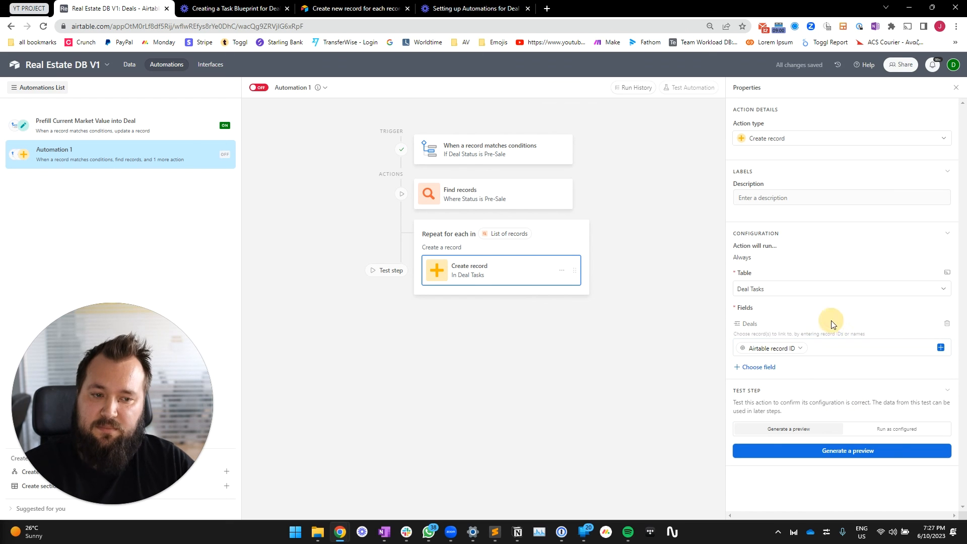
Add the Task field to the Create record action and fill it with the Name of the repeating group's current item.
{"action": "left_click", "coordinate": [758, 370]}
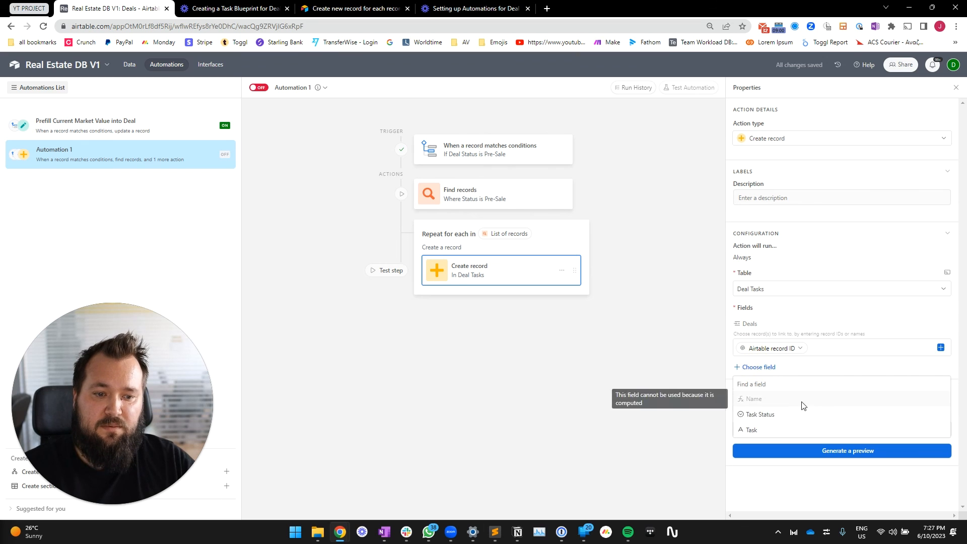
{"action": "left_click", "coordinate": [778, 428]}
{"action": "left_click", "coordinate": [943, 387]}
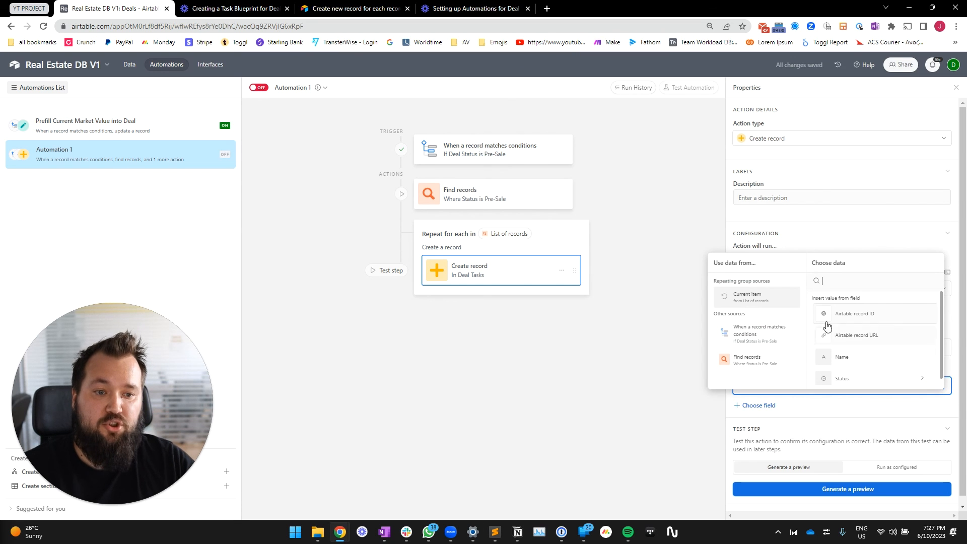
{"action": "left_click", "coordinate": [746, 302]}
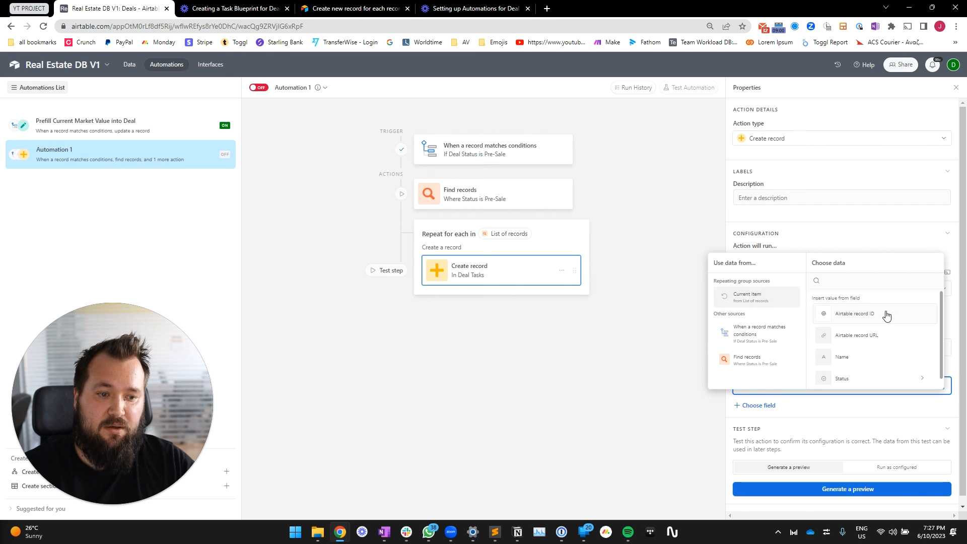
{"action": "left_click", "coordinate": [848, 361]}
Add the Task Status field to the Create record action and set it to New.
{"action": "left_click", "coordinate": [769, 408]}
{"action": "left_click", "coordinate": [773, 453]}
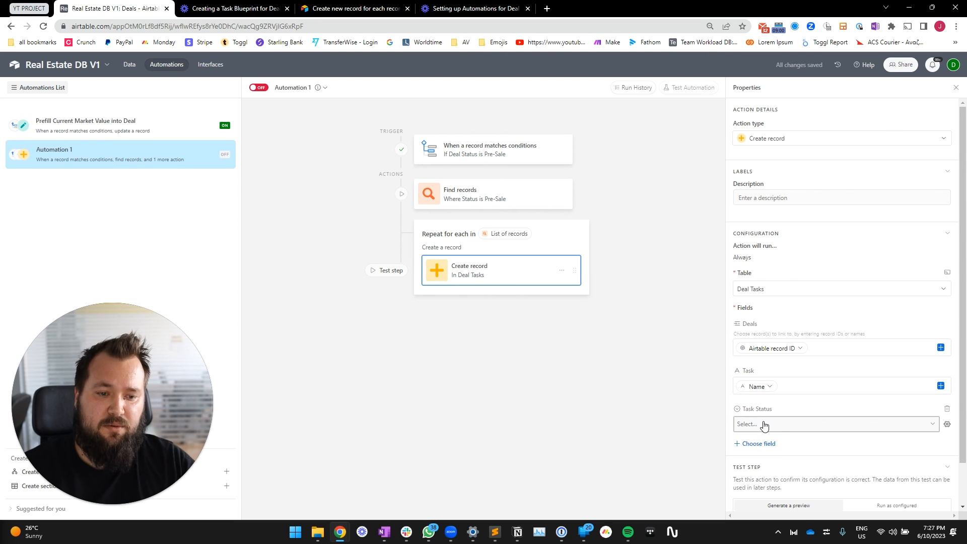
{"action": "left_click", "coordinate": [765, 425]}
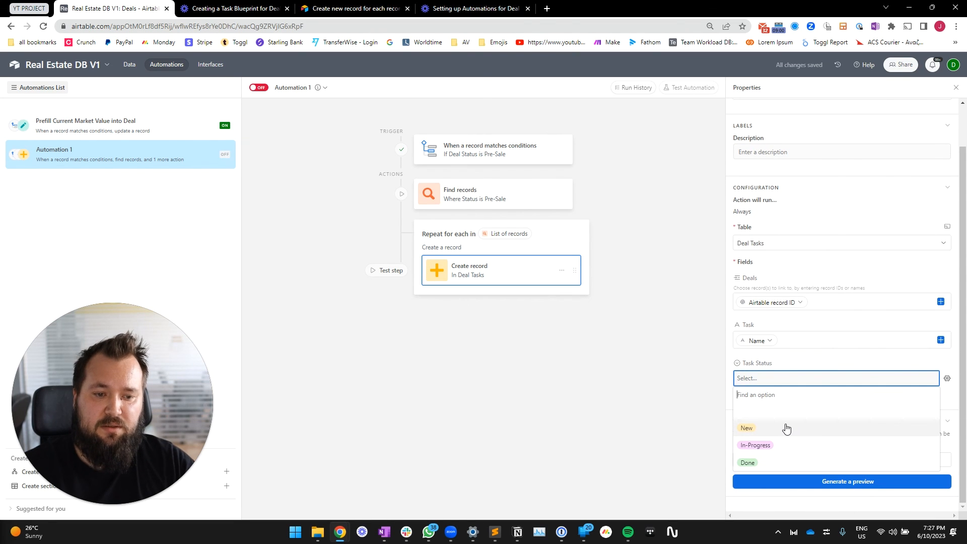
{"action": "left_click", "coordinate": [787, 429]}
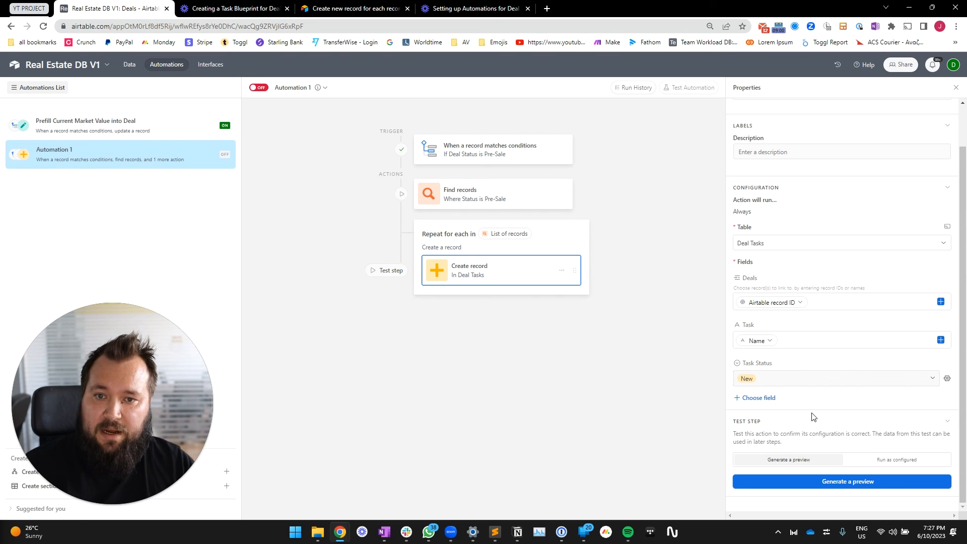
Generate a preview of the Create record action and review the test result.
{"action": "left_click", "coordinate": [836, 483]}
{"action": "left_click", "coordinate": [577, 360]}
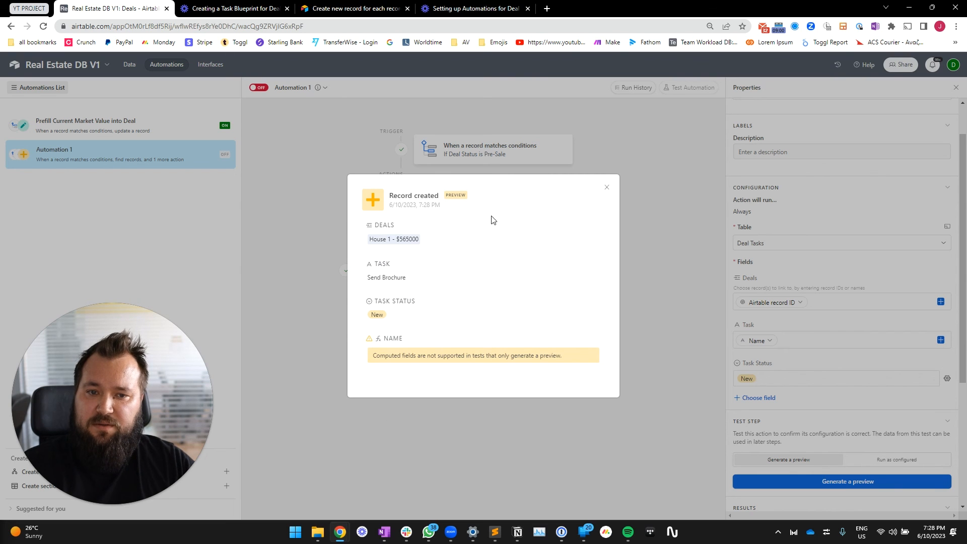
{"action": "left_click", "coordinate": [607, 187]}
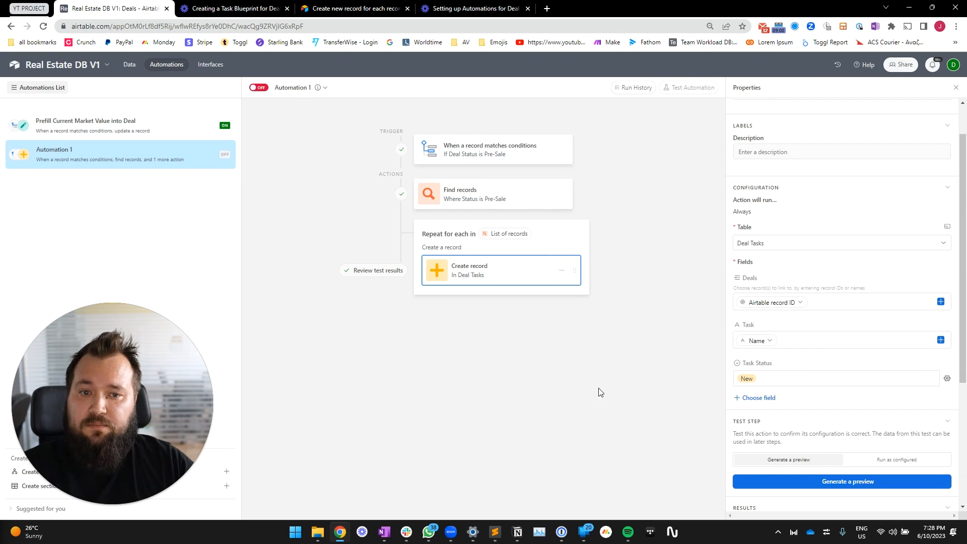
Rename the automation as "Generate Tasks Based on Deal Status - Pre-Sale".
{"action": "left_click", "coordinate": [296, 89]}
{"action": "type", "text": "generate Tasks Based on Deal"}
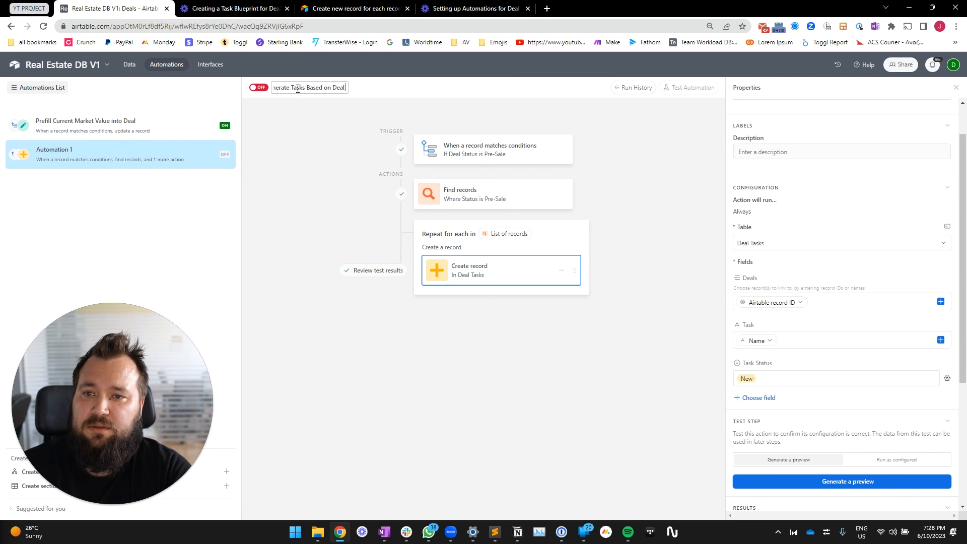
{"action": "type", "text": " Status -"}
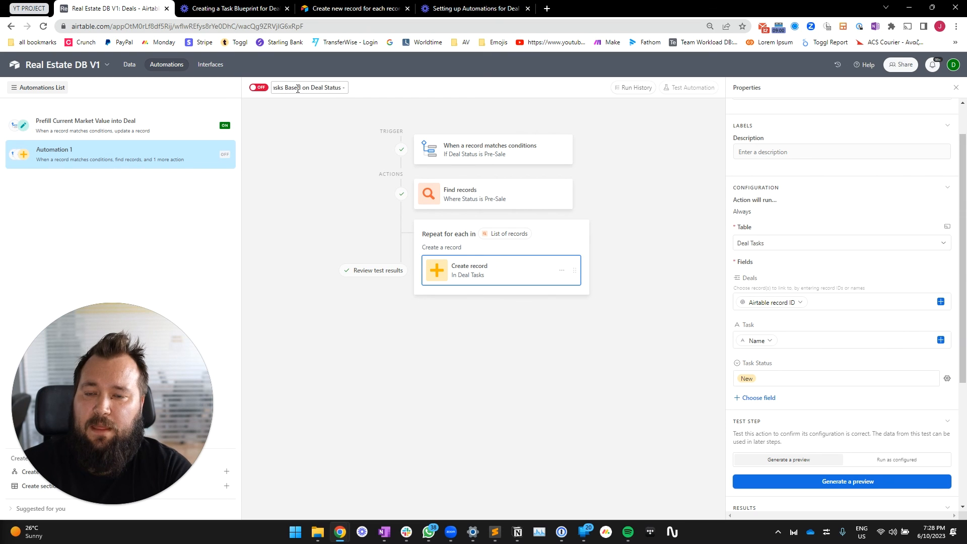
{"action": "type", "text": " Pre-Sale"}
{"action": "key", "text": "Return"}
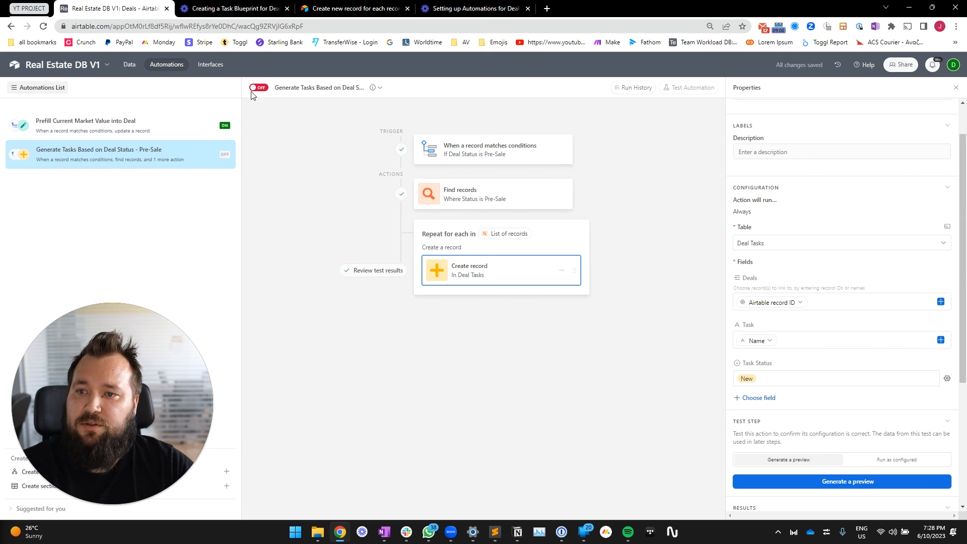
In the Deals table, clear the House 1 deal's status and set it to Pre-Sale again to trigger the automation.
{"action": "left_click", "coordinate": [129, 64]}
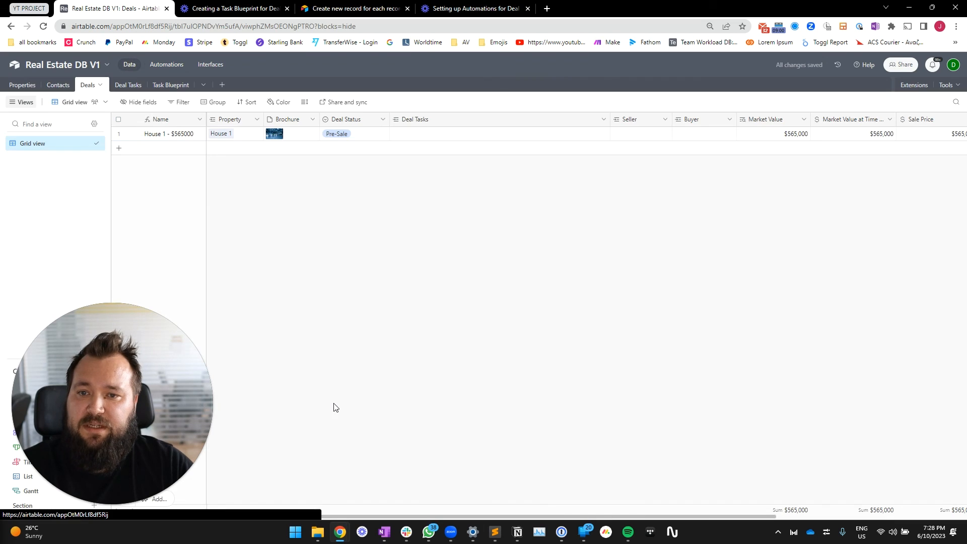
{"action": "left_click", "coordinate": [355, 137]}
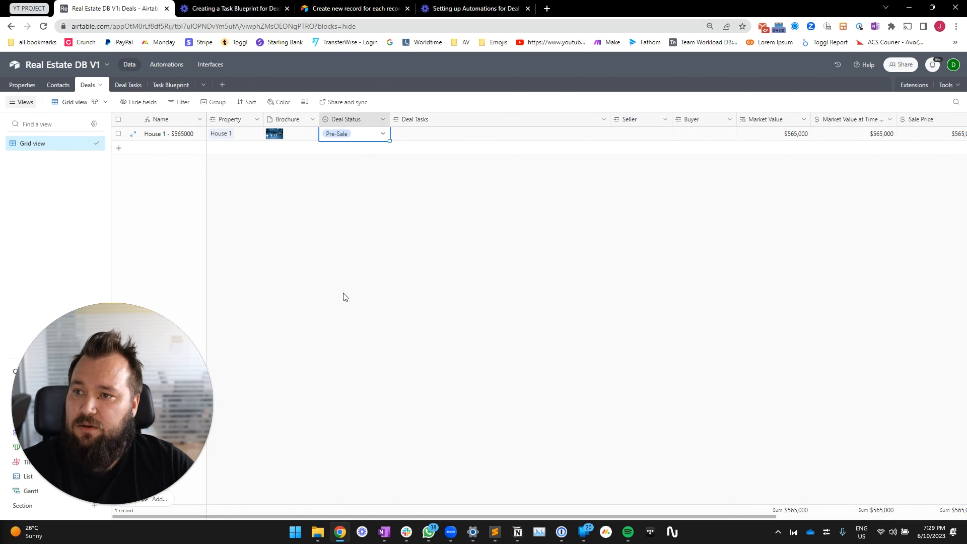
{"action": "key", "text": "Delete"}
{"action": "key", "text": "Right"}
{"action": "key", "text": "Left"}
{"action": "key", "text": "Return"}
{"action": "key", "text": "Return"}
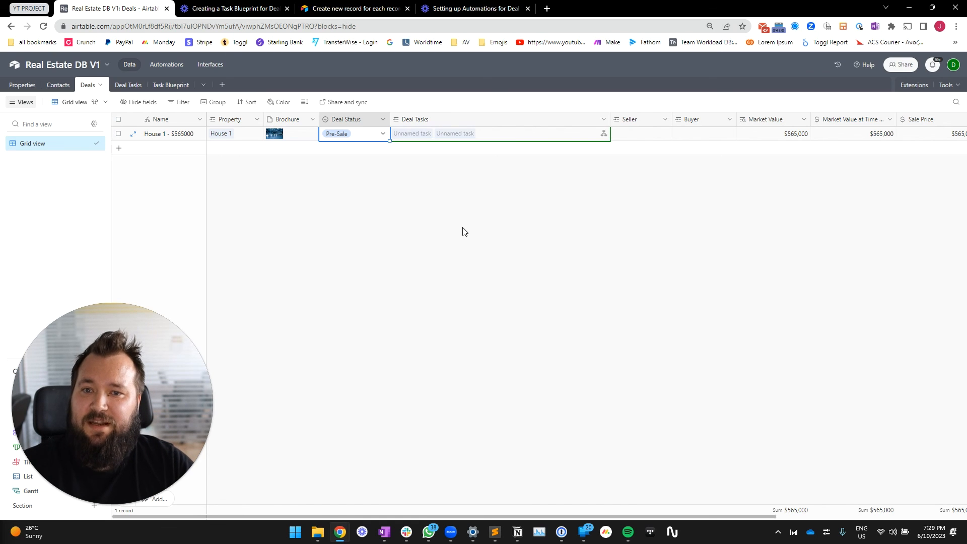
Examine the generated records in the Deal Tasks table, including their Name cells.
{"action": "left_click", "coordinate": [128, 85]}
{"action": "left_click_drag", "start_coordinate": [169, 134], "coordinate": [173, 149]}
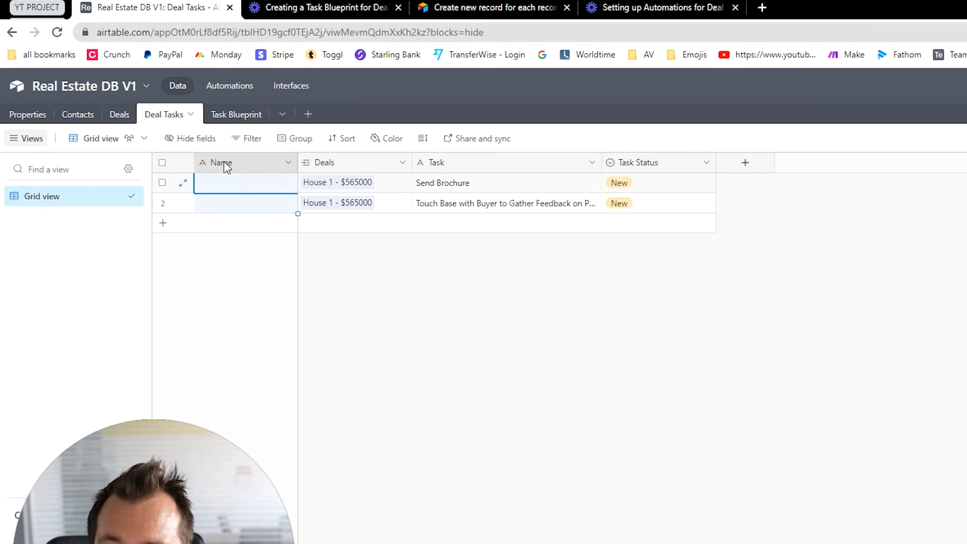
{"action": "left_click", "coordinate": [460, 436]}
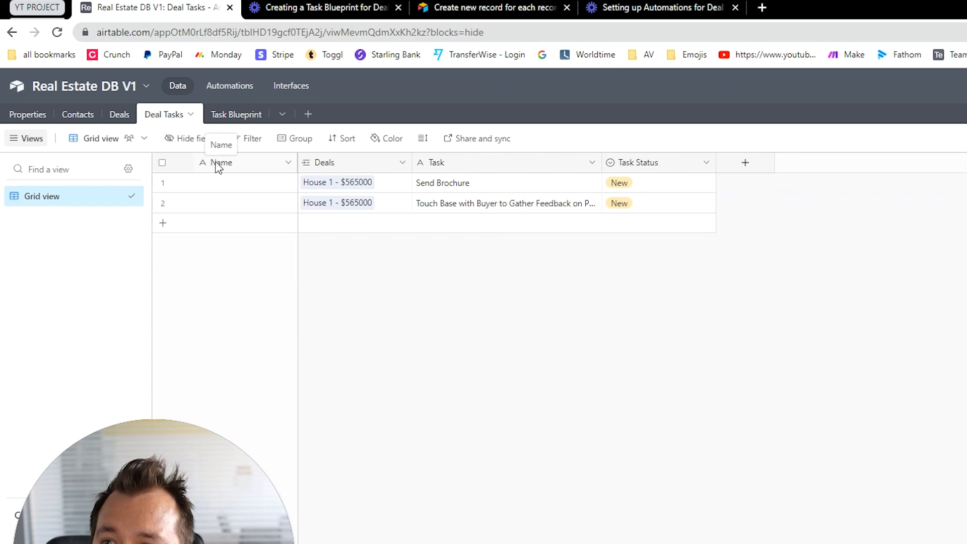
Review the Name field's formula in the Deals table and return to the Name cells in Deal Tasks.
{"action": "left_click", "coordinate": [115, 117]}
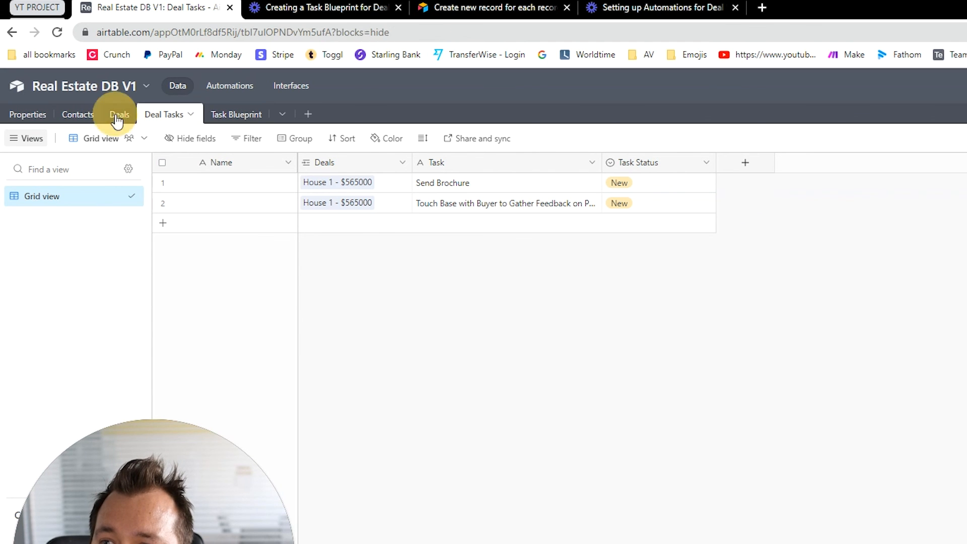
{"action": "double_click", "coordinate": [227, 162]}
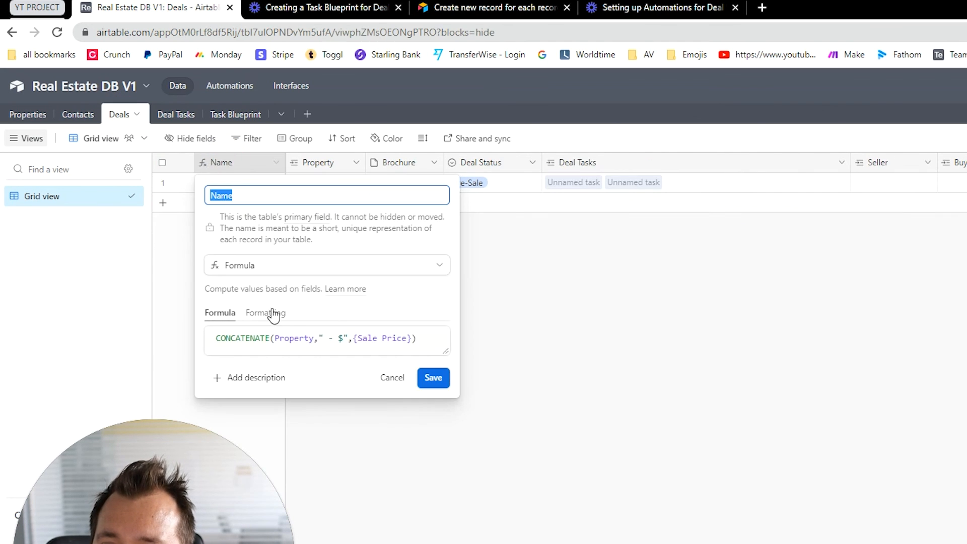
{"action": "left_click", "coordinate": [175, 115]}
{"action": "left_click_drag", "start_coordinate": [248, 184], "coordinate": [254, 201]}
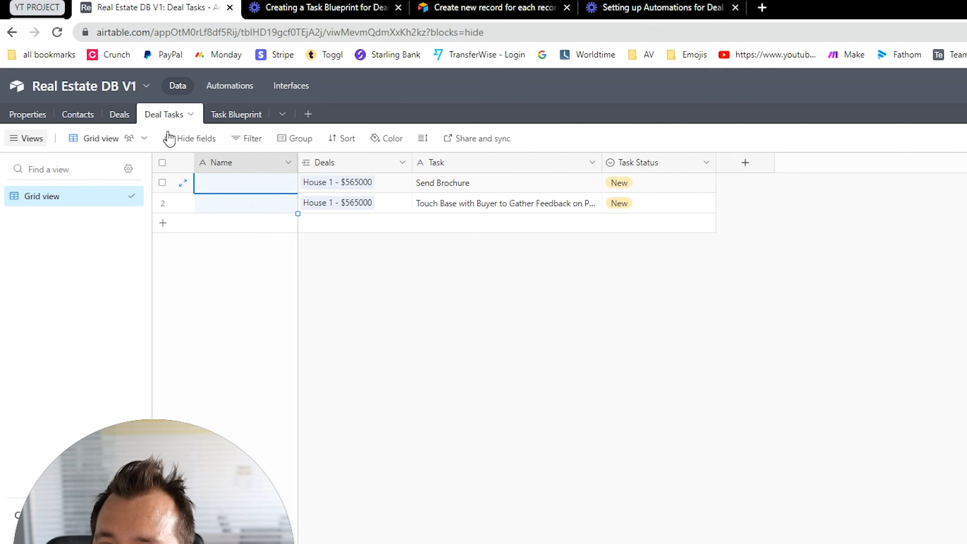
Change the type of the Deal Tasks table's Name field to Formula, ready for entering an expression.
{"action": "double_click", "coordinate": [232, 166]}
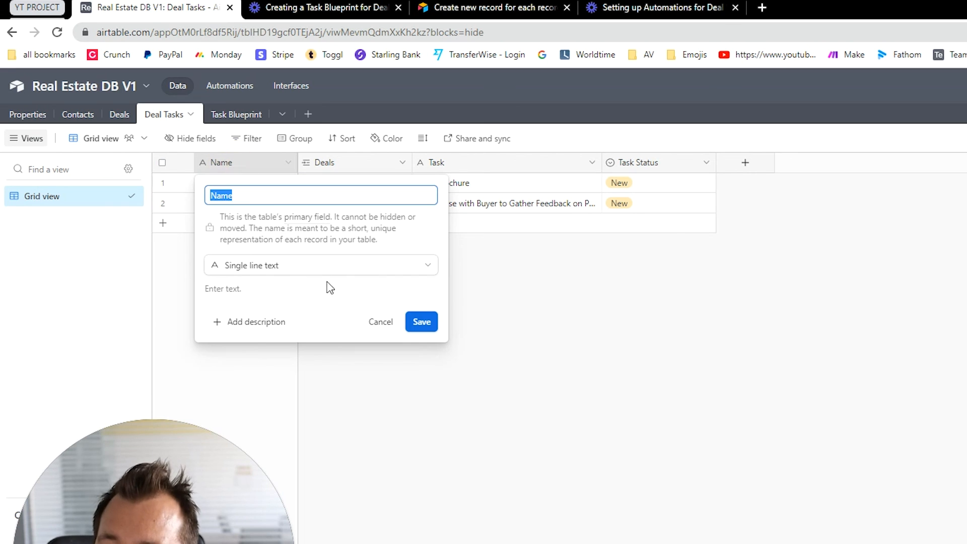
{"action": "left_click", "coordinate": [255, 266]}
{"action": "type", "text": "for"}
{"action": "key", "text": "Return"}
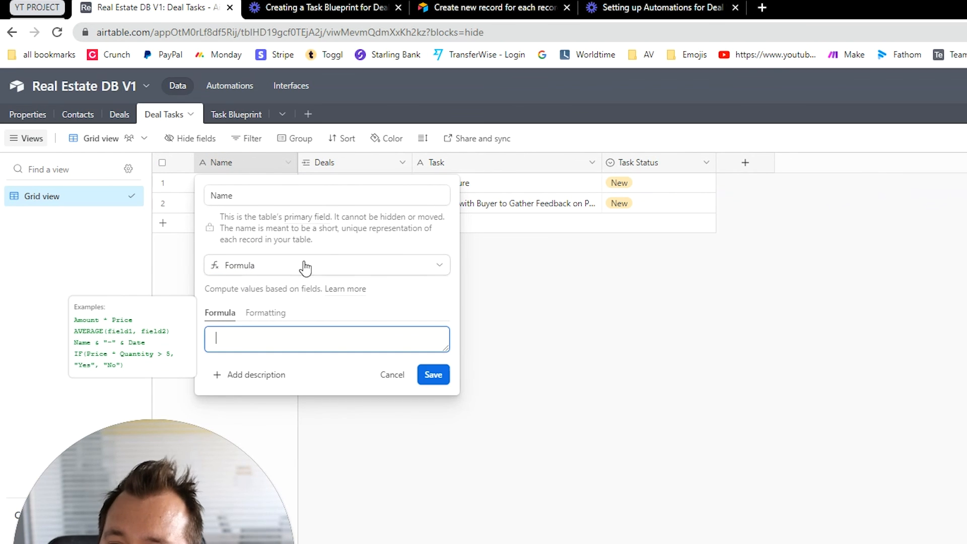
{"action": "left_click", "coordinate": [278, 265]}
{"action": "type", "text": "fo"}
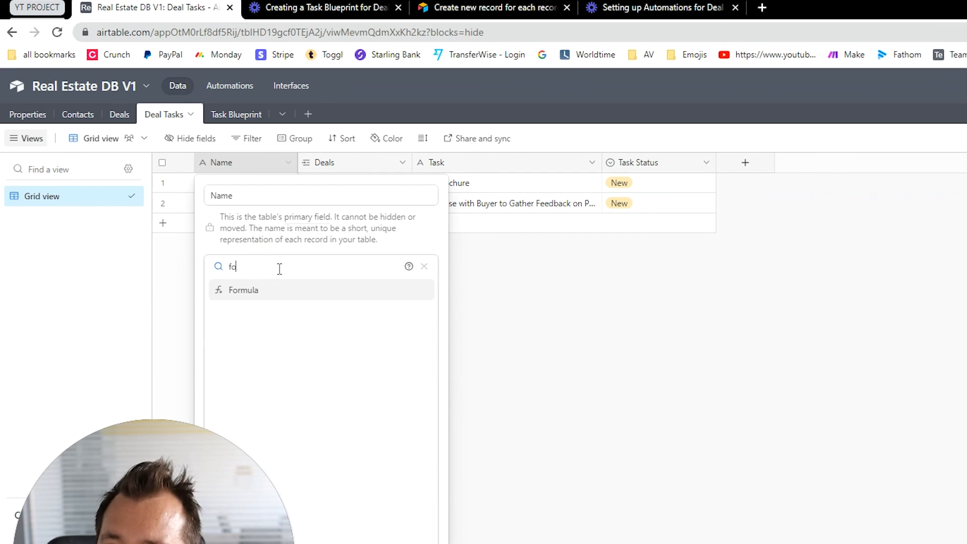
{"action": "key", "text": "Return"}
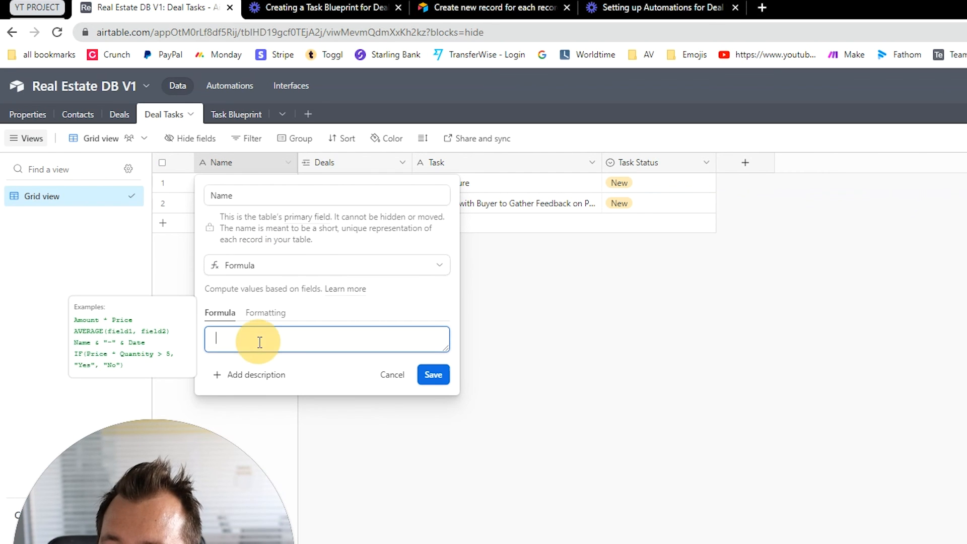
{"action": "left_click", "coordinate": [342, 267]}
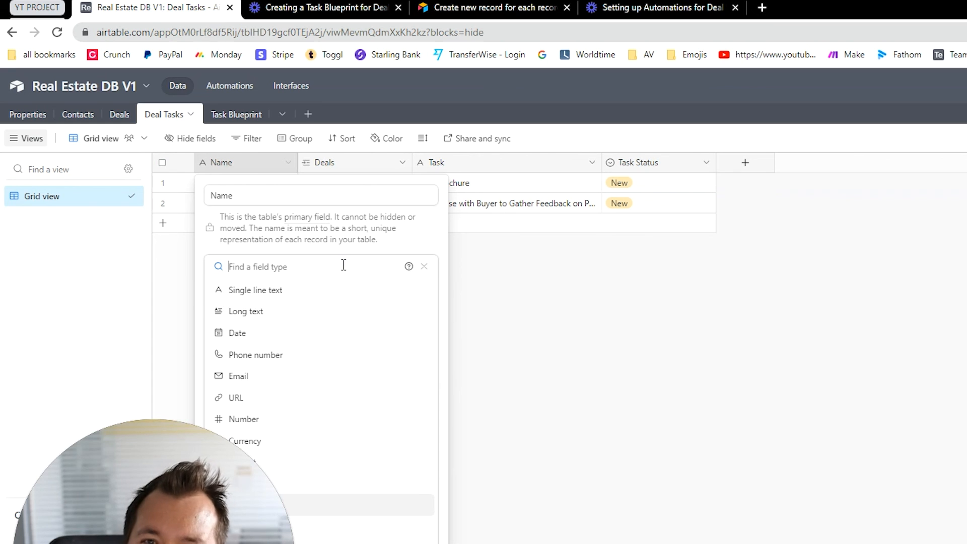
{"action": "left_click", "coordinate": [329, 199]}
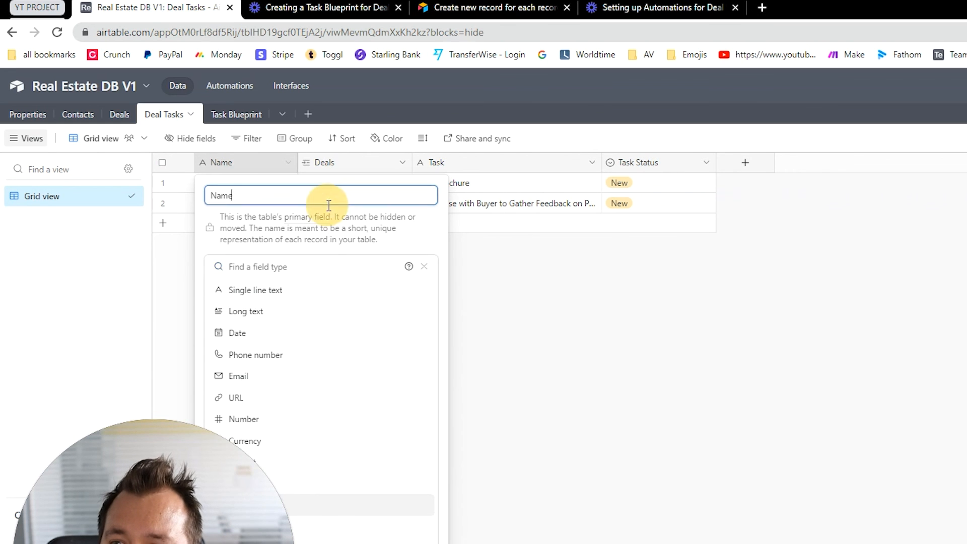
{"action": "left_click", "coordinate": [260, 339]}
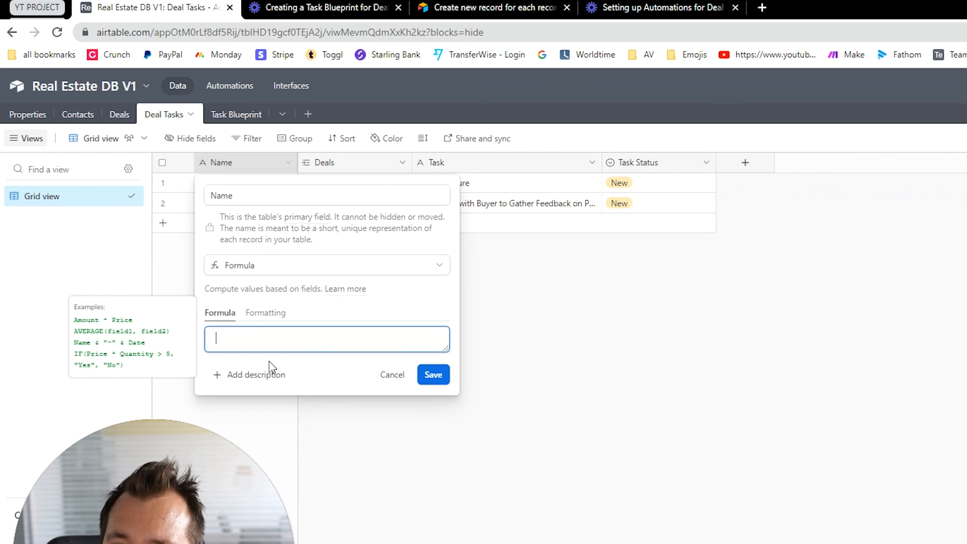
{"action": "left_click", "coordinate": [282, 265]}
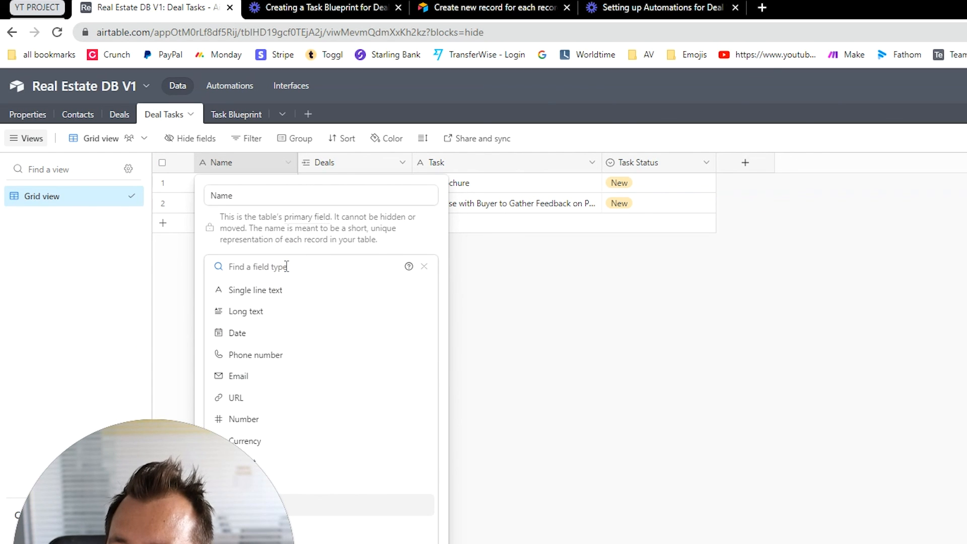
{"action": "type", "text": "form"}
{"action": "key", "text": "Return"}
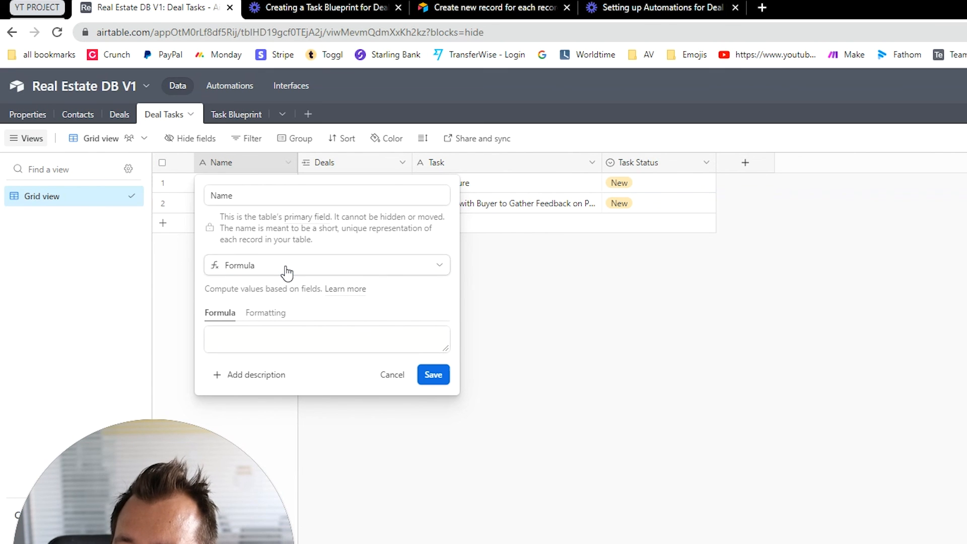
{"action": "key", "text": "Tab"}
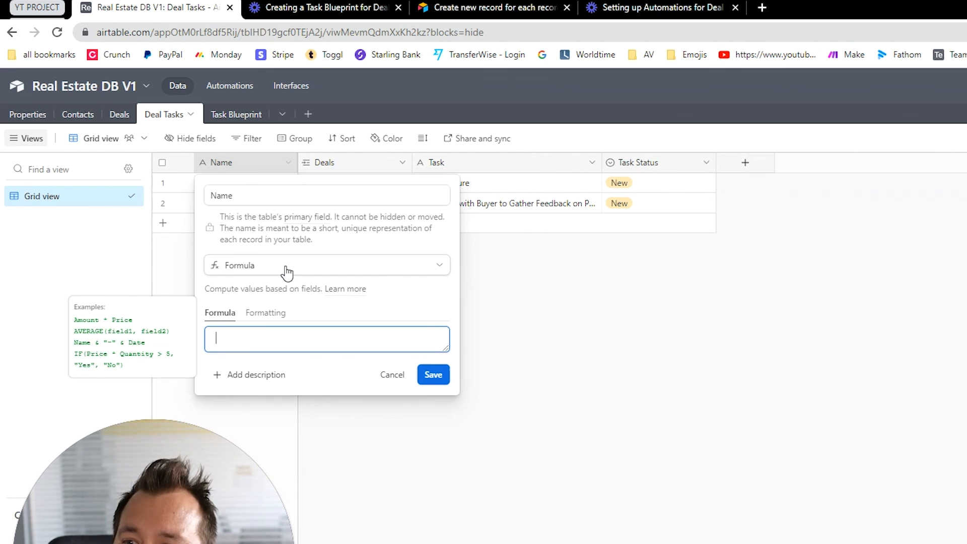
Enter the formula CONCATENATE(Task," | ",{Task Status}) for the Deal Tasks table's Name field and save the field change.
{"action": "type", "text": "CON"}
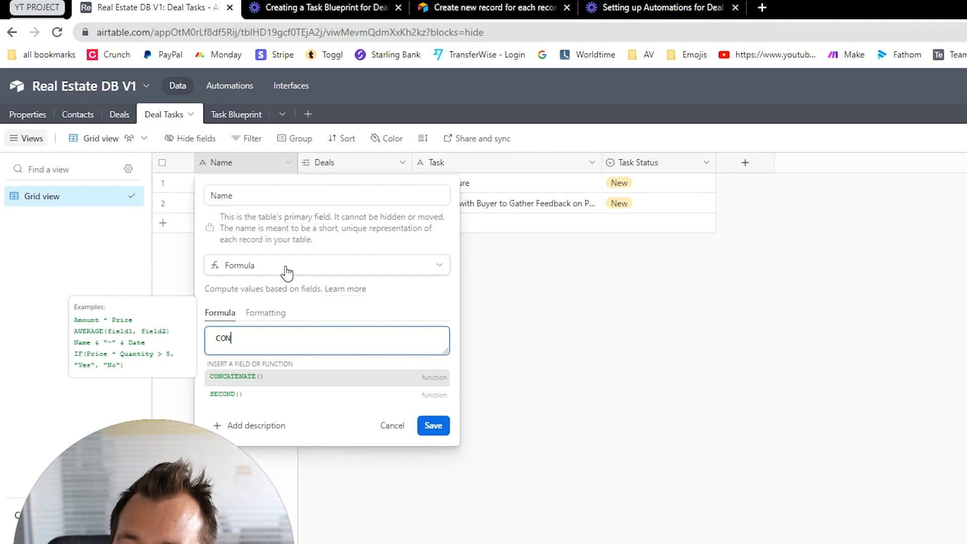
{"action": "key", "text": "Return"}
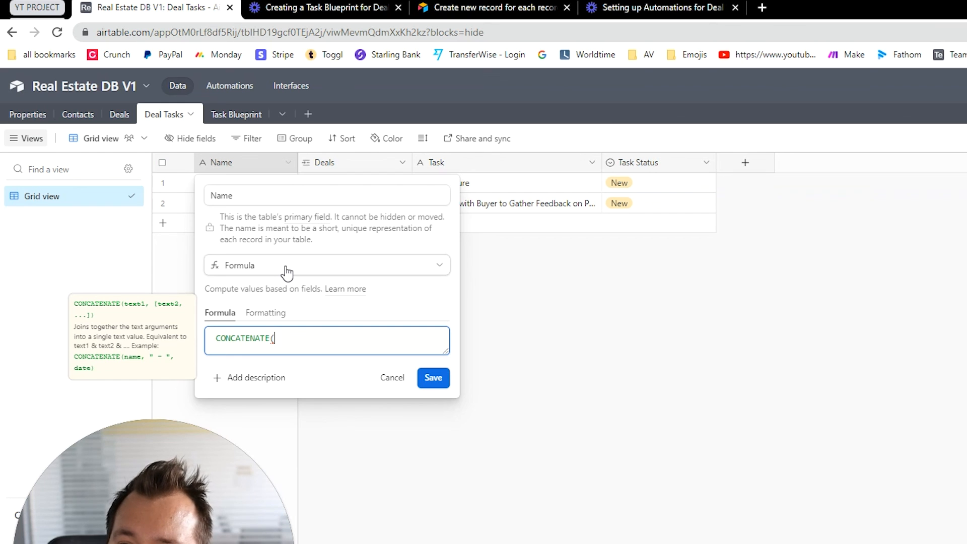
{"action": "type", "text": "Task,"}
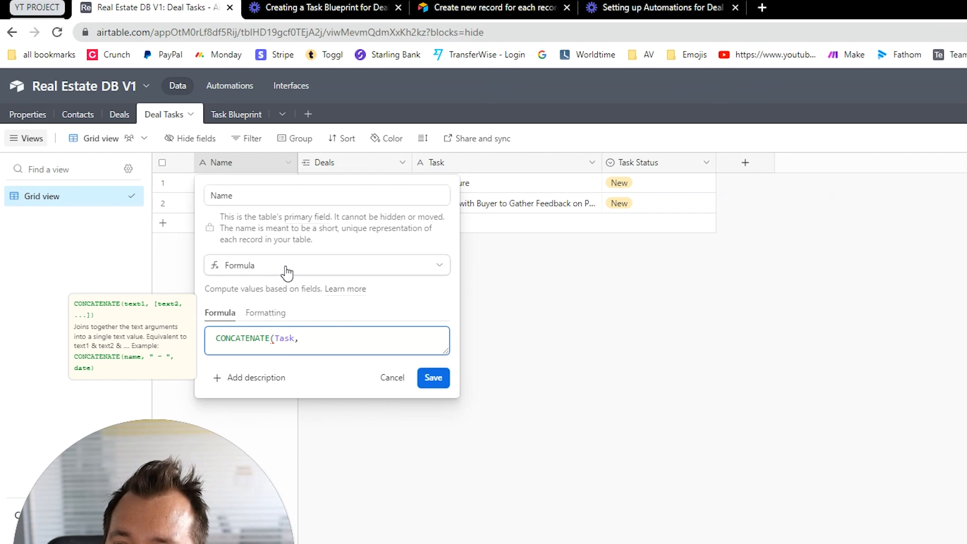
{"action": "type", "text": "\"\""}
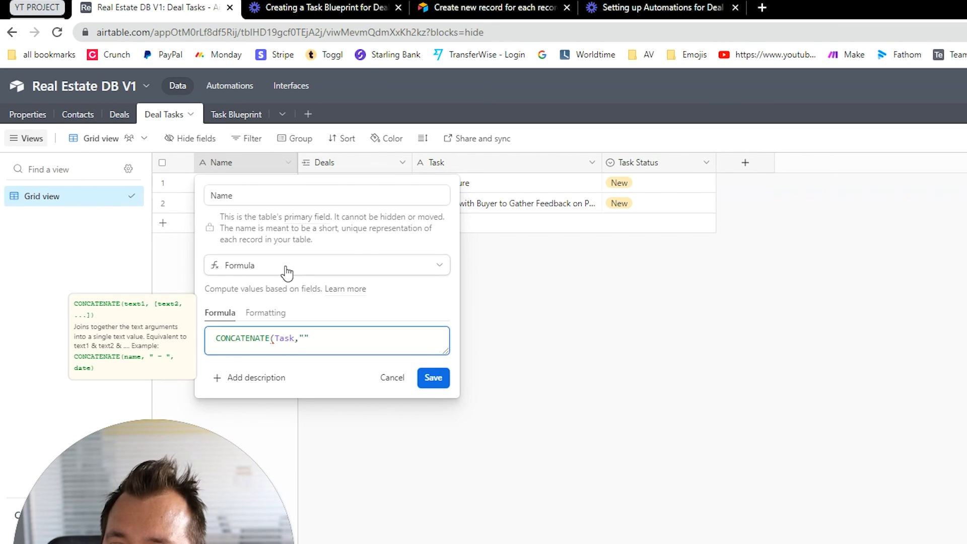
{"action": "type", "text": " | \""}
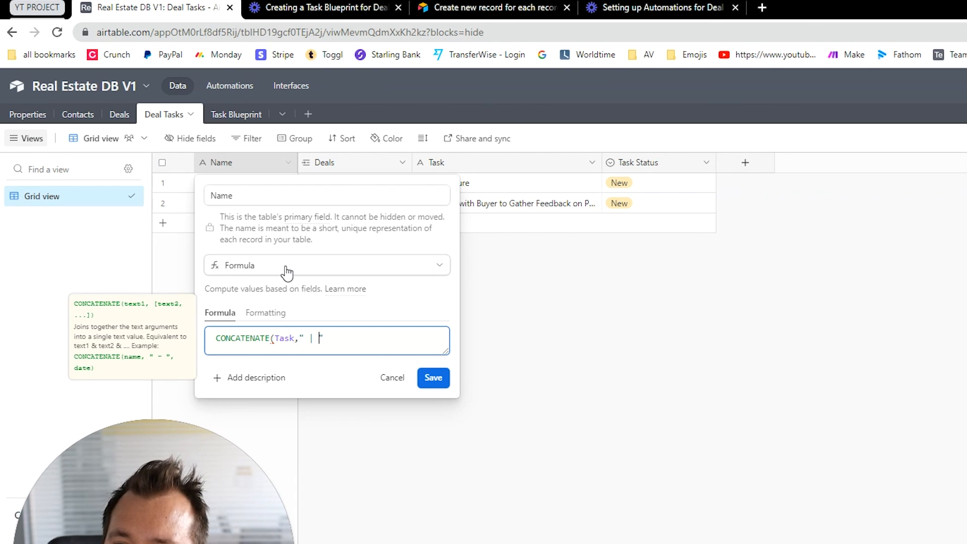
{"action": "type", "text": ","}
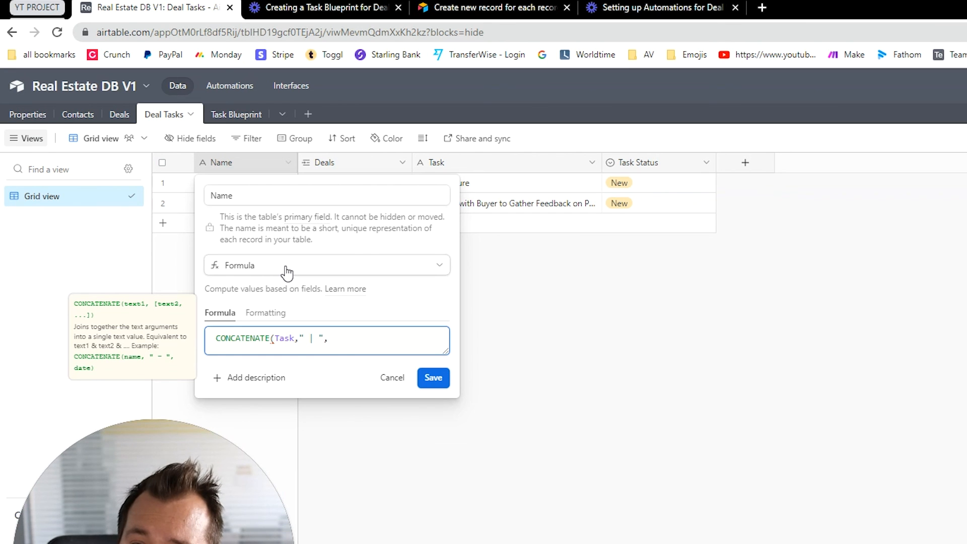
{"action": "type", "text": "TAS"}
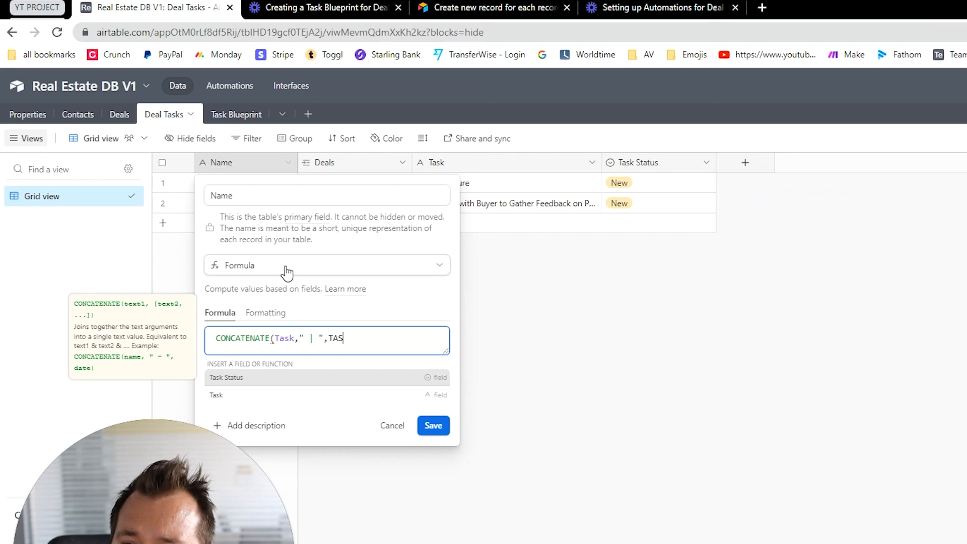
{"action": "key", "text": "Return"}
{"action": "type", "text": ")"}
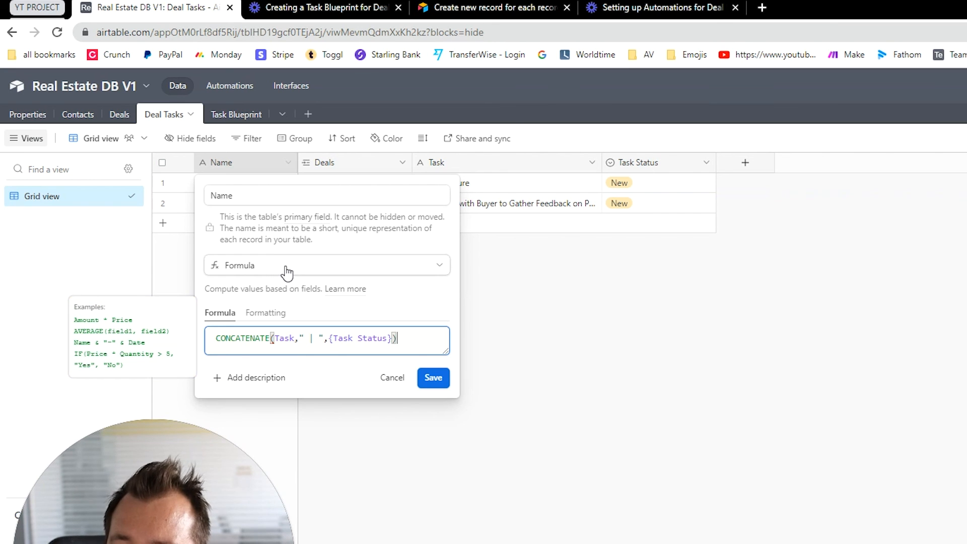
{"action": "left_click", "coordinate": [433, 378]}
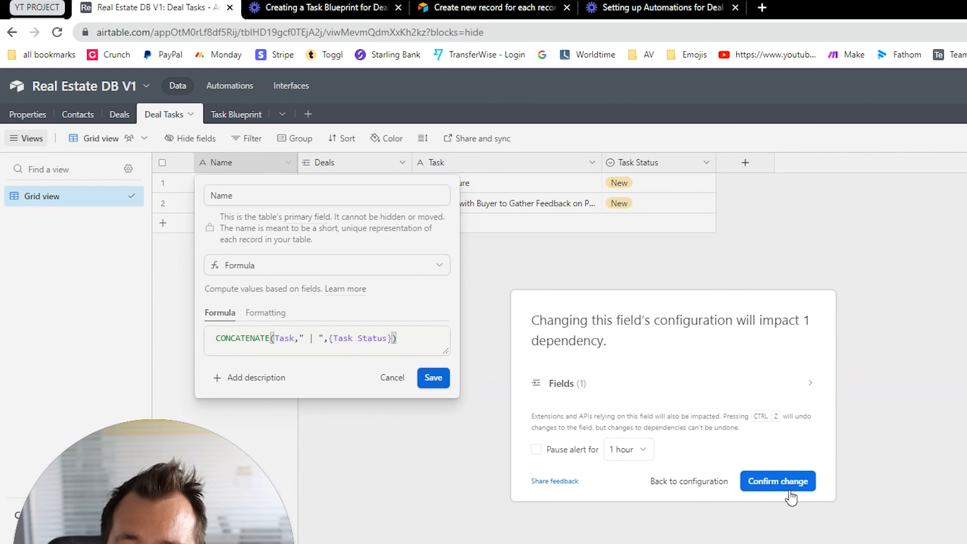
{"action": "left_click", "coordinate": [786, 481]}
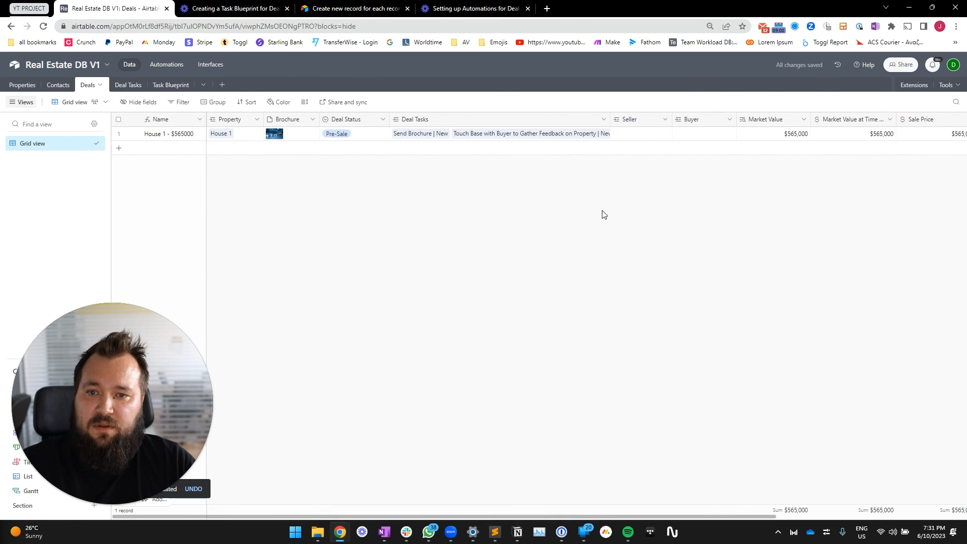
Widen the Deal Tasks column in the Deals table and delete both task records from the Deal Tasks table.
{"action": "left_click_drag", "start_coordinate": [610, 119], "coordinate": [700, 118]}
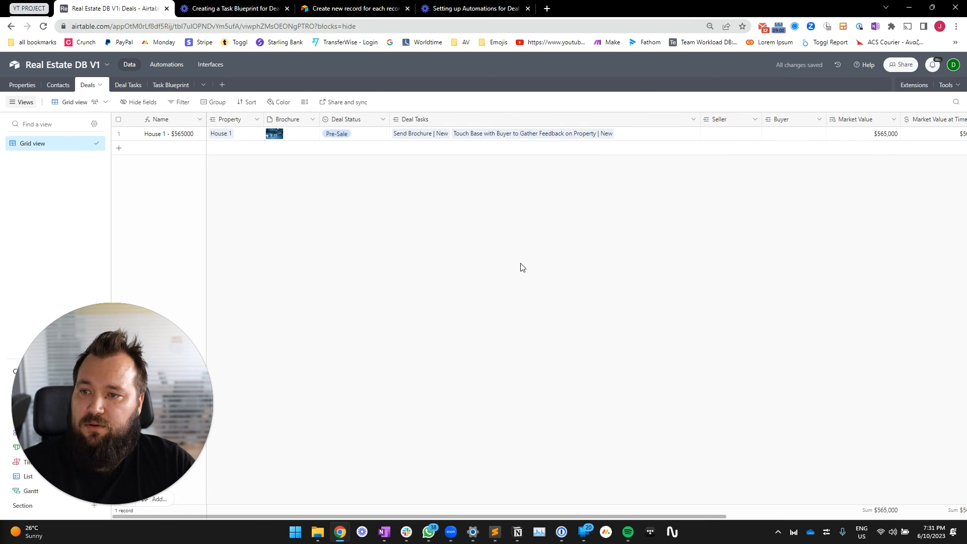
{"action": "left_click", "coordinate": [129, 85]}
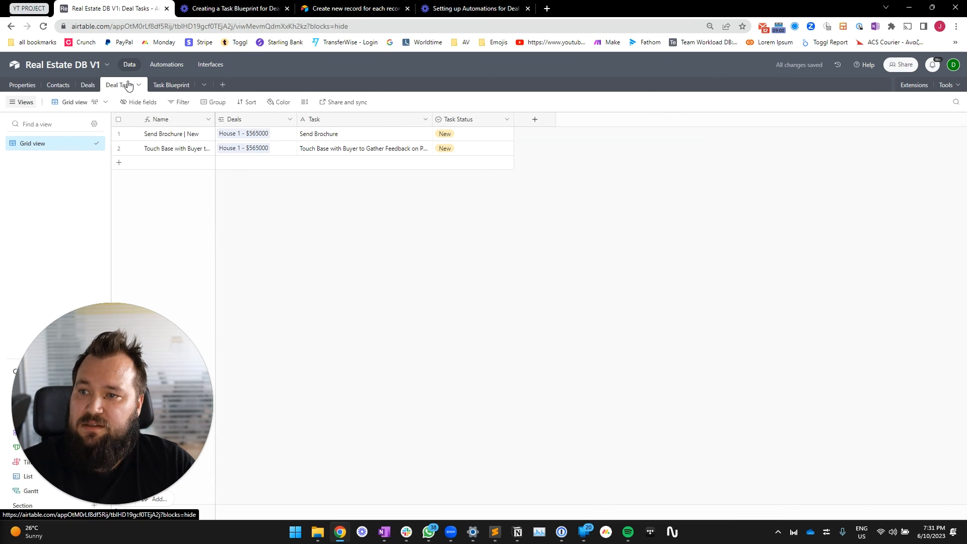
{"action": "left_click", "coordinate": [119, 134]}
{"action": "left_click", "coordinate": [119, 148]}
{"action": "right_click", "coordinate": [121, 149]}
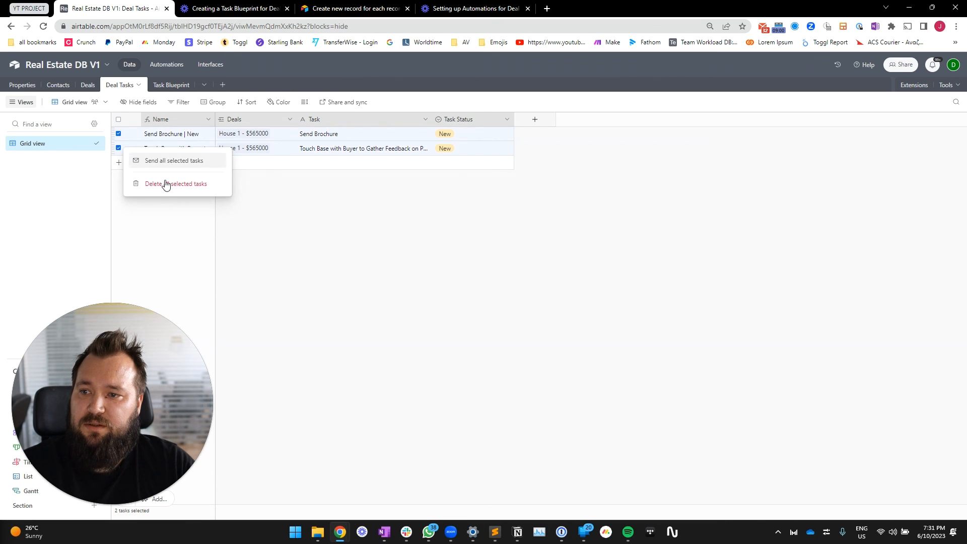
{"action": "left_click", "coordinate": [171, 187]}
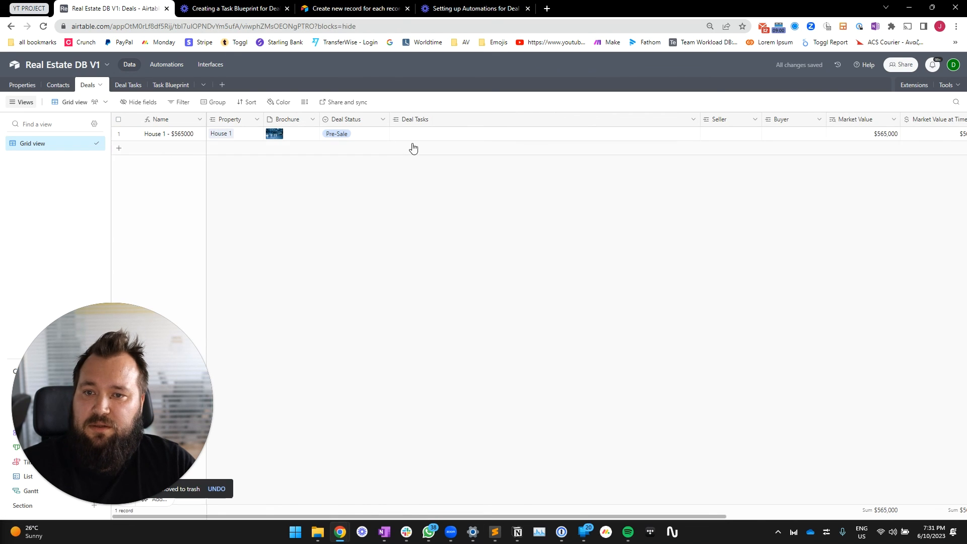
In the Deals table, clear the House 1 deal's Deal Status and select Pre-Sale again to rerun the task automation.
{"action": "left_click", "coordinate": [381, 138]}
{"action": "key", "text": "Delete"}
{"action": "key", "text": "Right"}
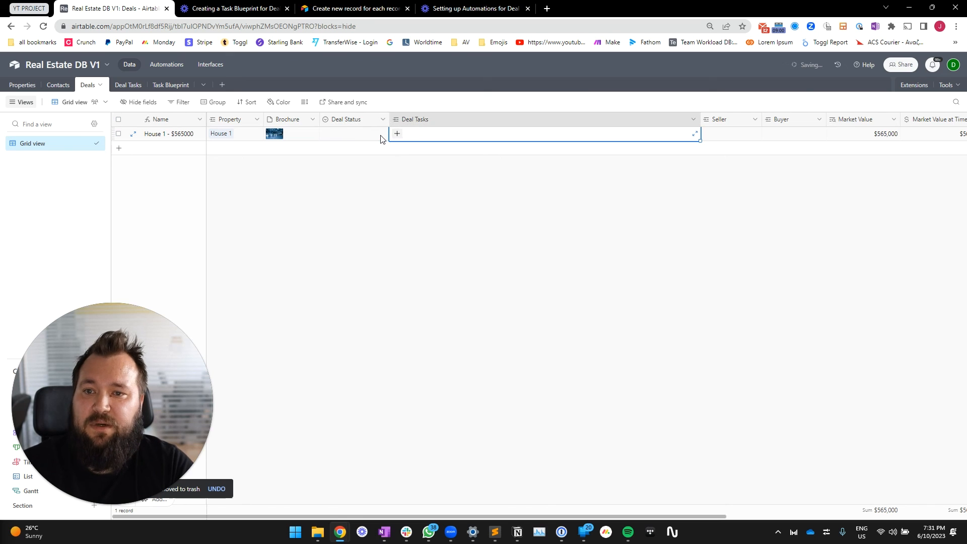
{"action": "key", "text": "Left"}
{"action": "left_click", "coordinate": [383, 135]}
{"action": "key", "text": "Down"}
{"action": "key", "text": "Down"}
{"action": "key", "text": "Return"}
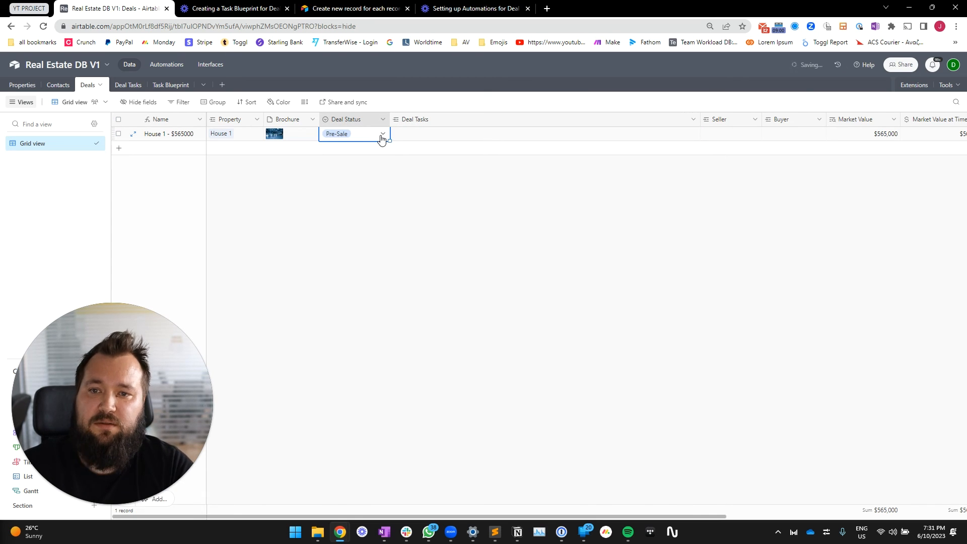